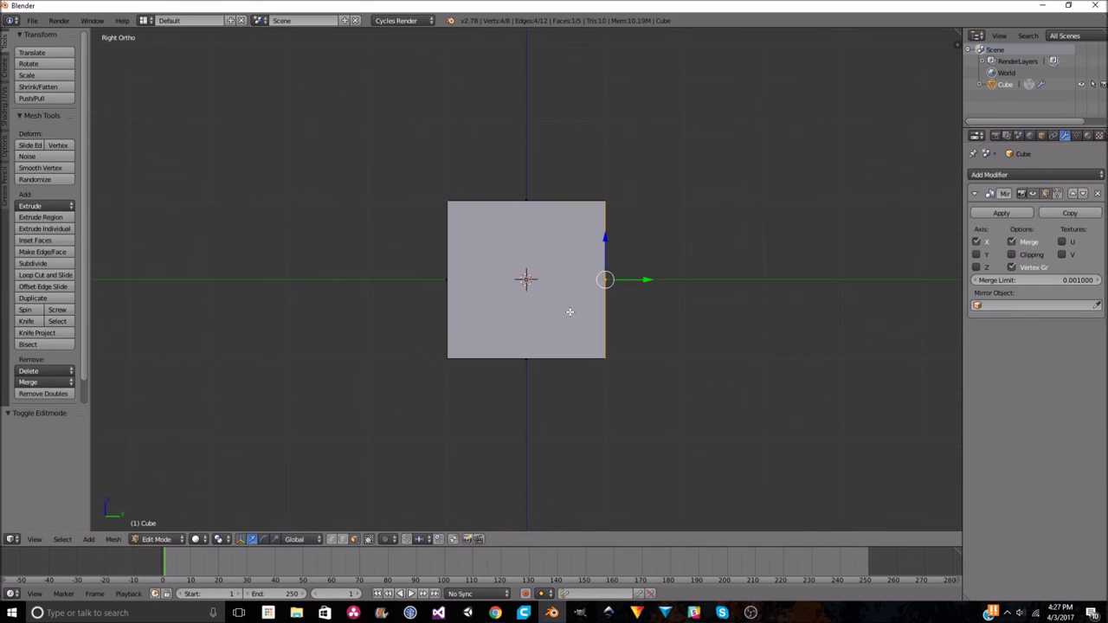
# Extrude the block's right edge outward and scale it narrower along Z into a tapered section.
pyautogui.press('e')
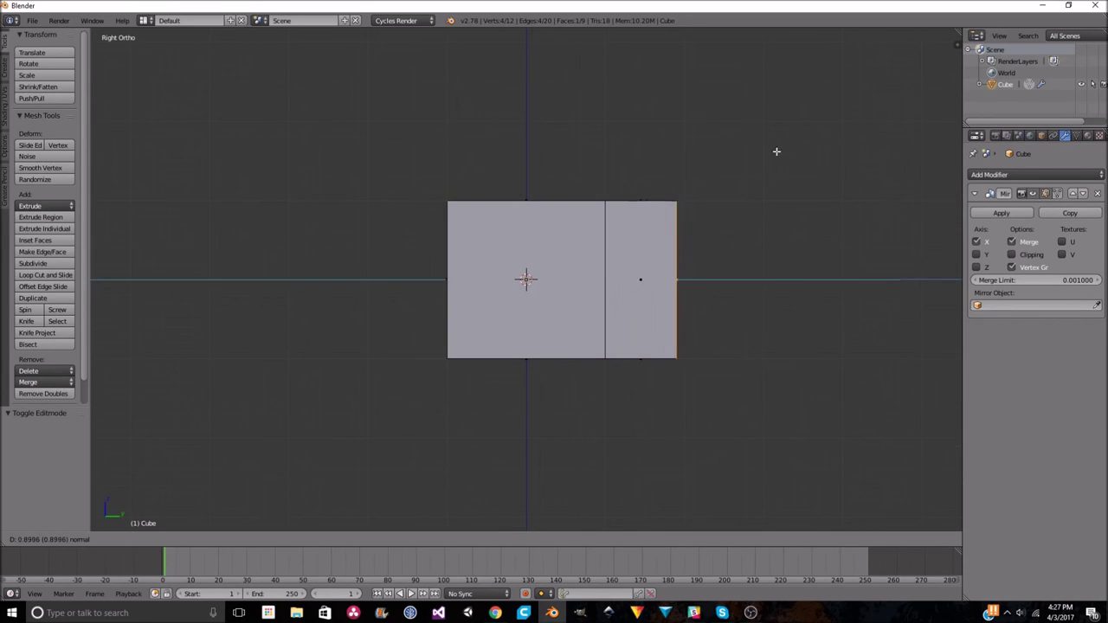
pyautogui.click(779, 185)
pyautogui.press('s')
pyautogui.press('z')
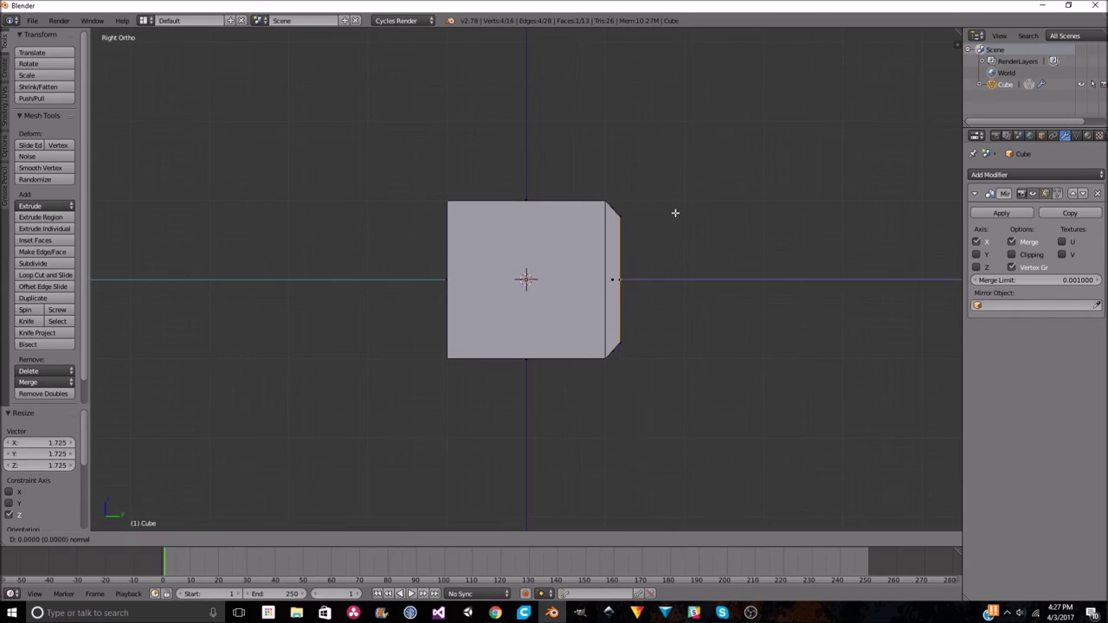
pyautogui.press('s')
pyautogui.click(667, 238)
# Knife-cut a new edge across the block's front face.
pyautogui.moveTo(649, 238)
pyautogui.mouseDown(button='middle')
pyautogui.moveTo(548, 268)
pyautogui.moveTo(500, 258)
pyautogui.mouseUp(button='middle')
pyautogui.press('k')
pyautogui.scroll(3, 525, 279)
pyautogui.click(525, 272)
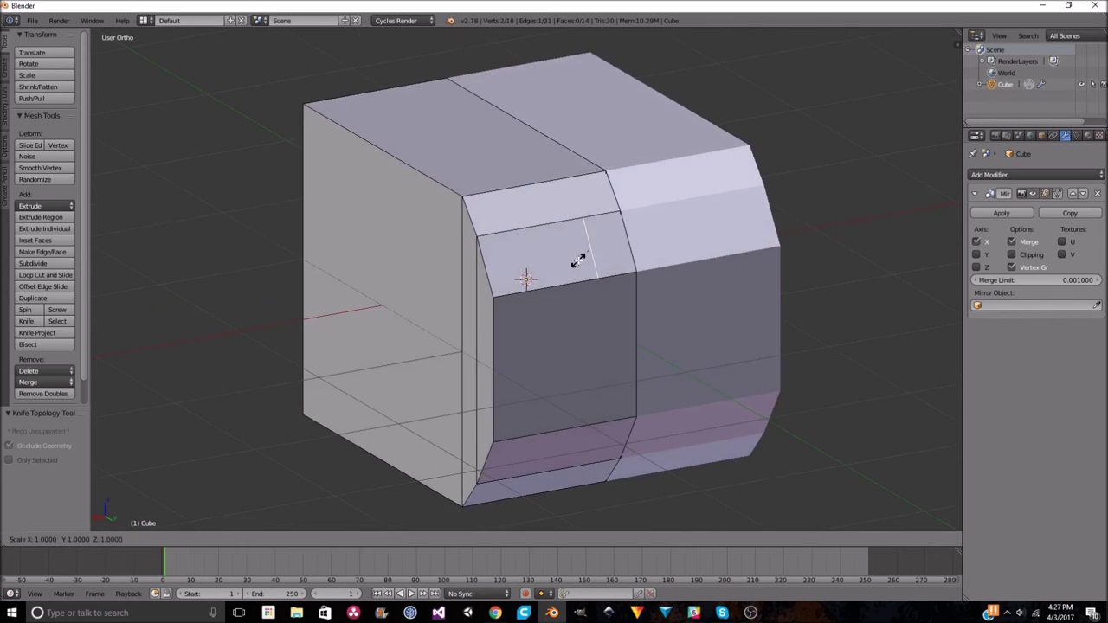
# Finish the knife cut, then extrude the upper edge upward and tilt it into the first short tail segments.
pyautogui.press('Return')
pyautogui.press('KP_3')
pyautogui.scroll(-4, 619, 225)
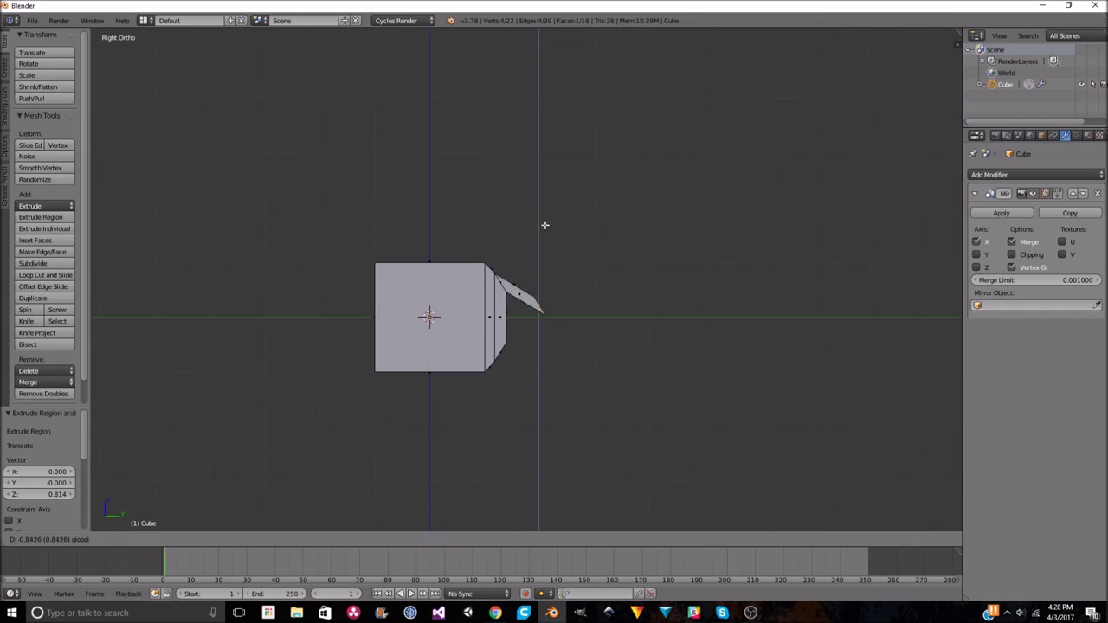
pyautogui.click(572, 268)
pyautogui.click(558, 223)
pyautogui.press('g')
pyautogui.press('z')
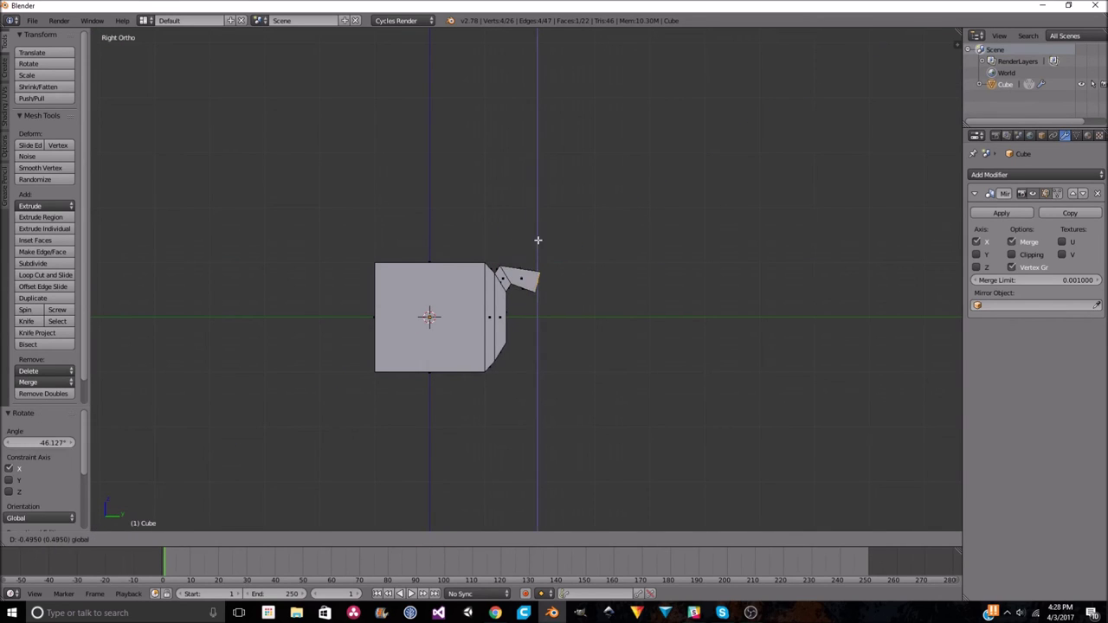
pyautogui.click(553, 322)
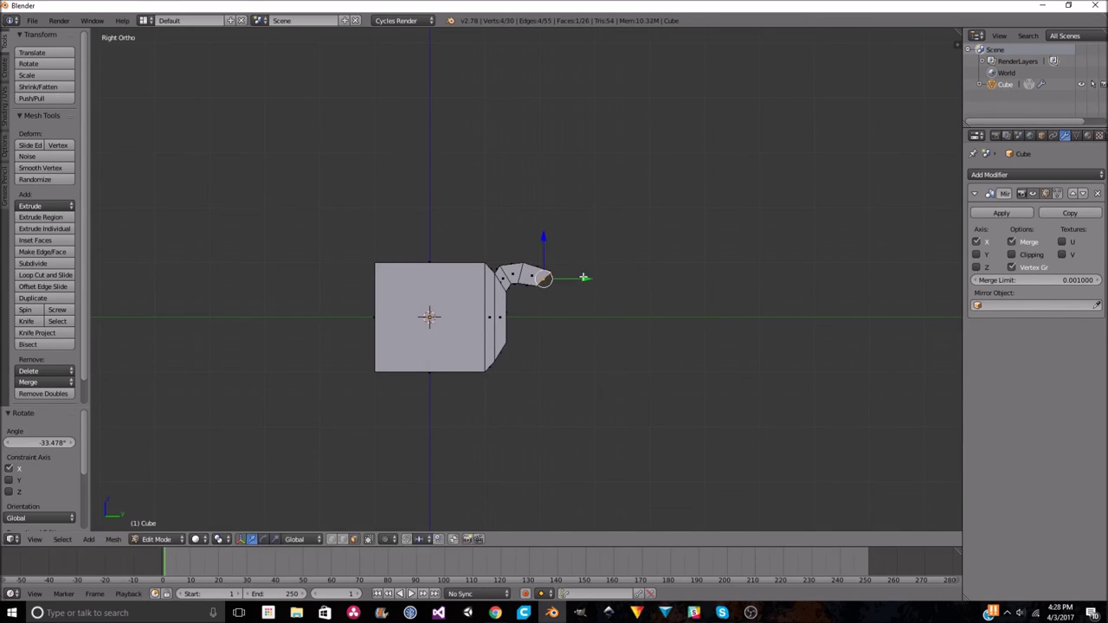
# Extrude a long tail segment angled downward, then a tip piece scaled to about half size.
pyautogui.press('e')
pyautogui.press('z')
pyautogui.click(722, 304)
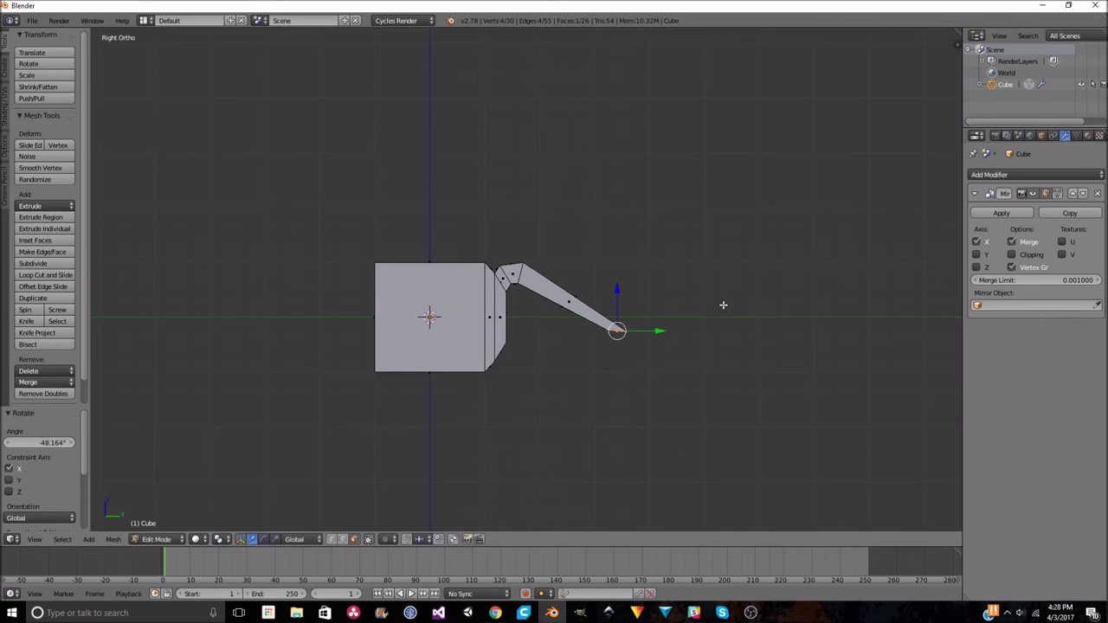
pyautogui.click(629, 329)
pyautogui.press('e')
pyautogui.click(635, 453)
pyautogui.press('s')
pyautogui.click(655, 438)
# Delete the unwanted faces at the tail end and return to the side view.
pyautogui.moveTo(655, 438)
pyautogui.mouseDown(button='middle')
pyautogui.moveTo(630, 293)
pyautogui.moveTo(658, 260)
pyautogui.moveTo(764, 376)
pyautogui.moveTo(423, 220)
pyautogui.mouseUp(button='middle')
pyautogui.scroll(5, 629, 294)
pyautogui.press('x')
pyautogui.press('n')
pyautogui.press('n')
pyautogui.scroll(-3, 423, 220)
pyautogui.press('KP_3')
pyautogui.scroll(3, 423, 220)
# Extrude the bottom face downward and scale it into a tapered thigh.
pyautogui.press('e')
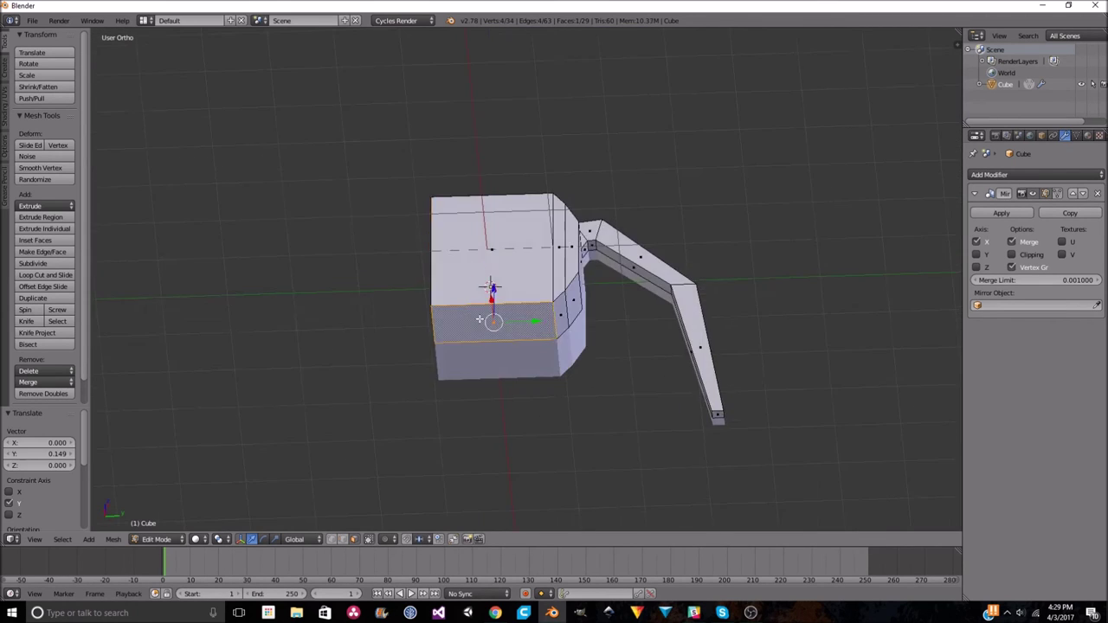
pyautogui.press('s')
pyautogui.click(600, 378)
pyautogui.moveTo(600, 378); pyautogui.dragTo(517, 420, button='middle')
pyautogui.press('KP_3')
# Extrude a lower leg section, then nudge and tilt its bottom face.
pyautogui.press('e')
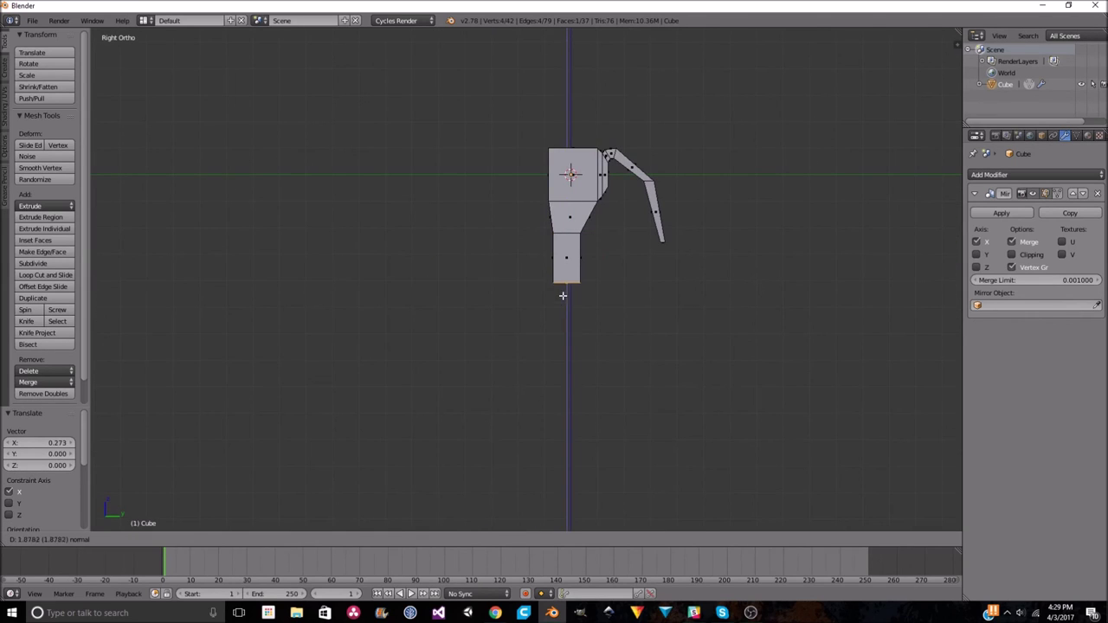
pyautogui.click(565, 291)
pyautogui.click(604, 257)
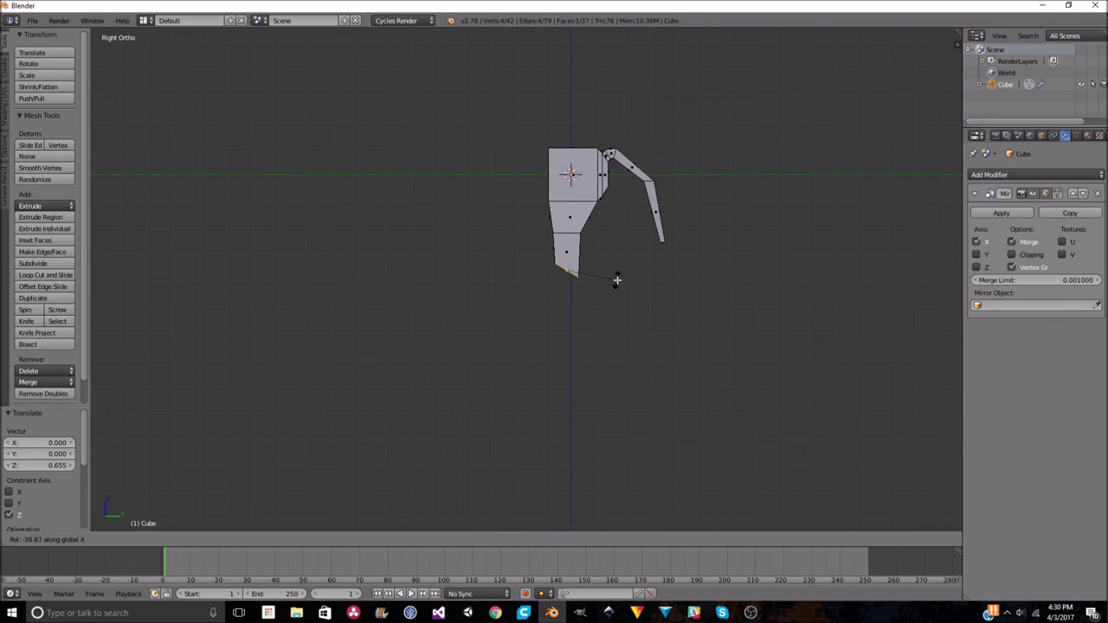
pyautogui.click(617, 280)
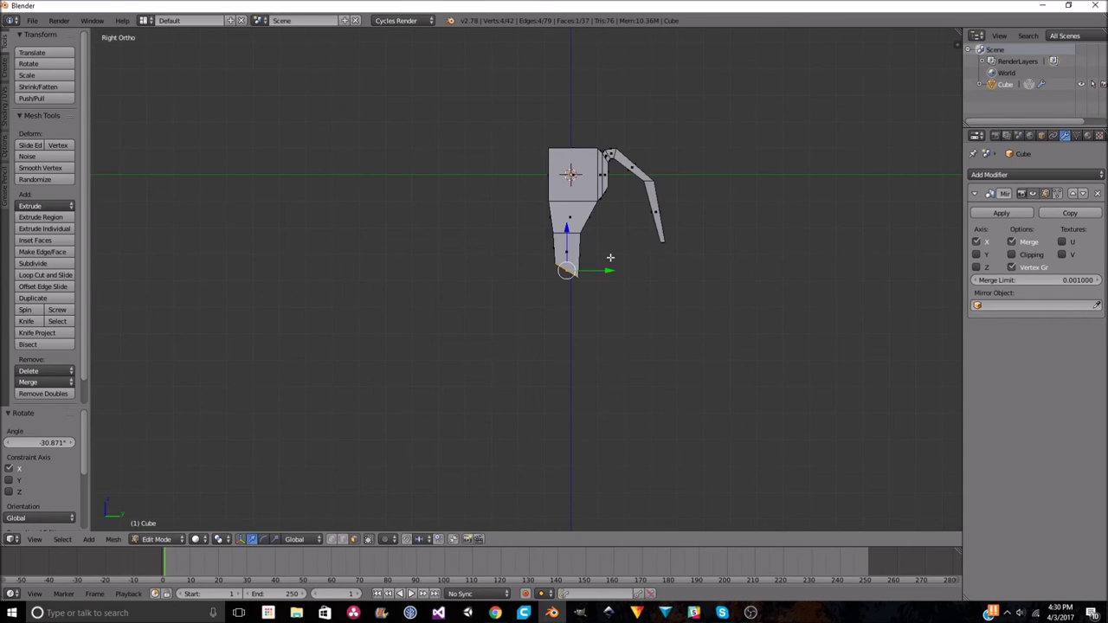
# Apply the Mirror modifier in Object Mode so the mesh becomes whole.
pyautogui.press('Tab')
pyautogui.click(611, 262)
pyautogui.press('Tab')
pyautogui.press('Tab')
pyautogui.click(1001, 213)
pyautogui.press('Tab')
pyautogui.press('KP_1')
# Delete the left half's vertices in front view and re-add a Mirror modifier.
pyautogui.moveTo(297, 143); pyautogui.dragTo(519, 459)
pyautogui.press('x')
pyautogui.click(519, 460)
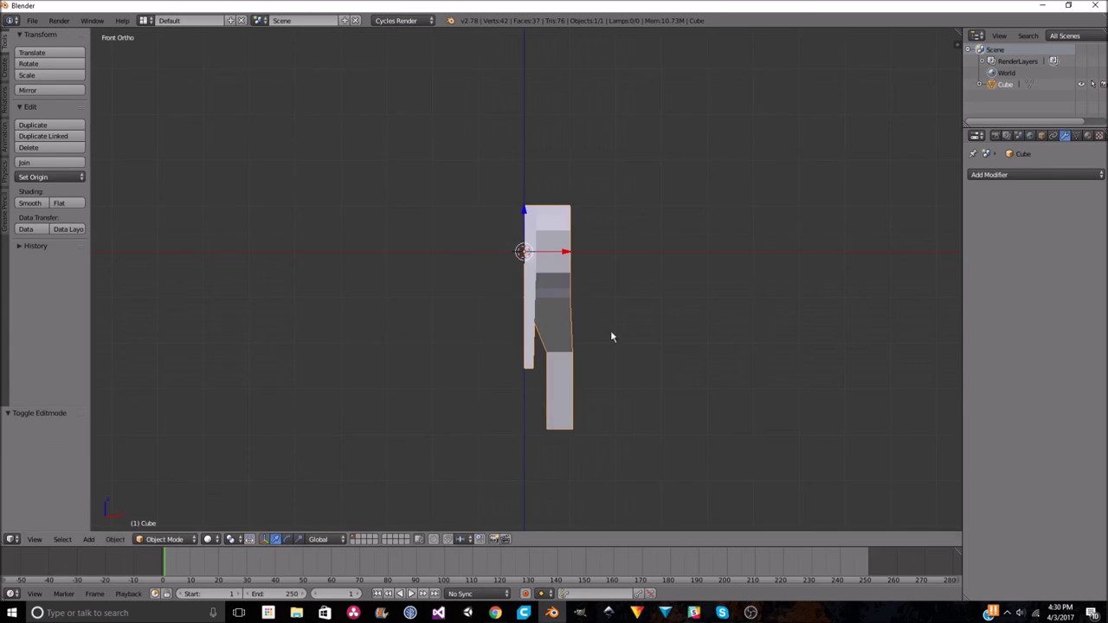
pyautogui.click(989, 174)
pyautogui.click(759, 271)
pyautogui.moveTo(760, 271); pyautogui.dragTo(441, 223, button='middle')
# Select the leg's bottom face, move it forward, undo the extra section, and tilt it.
pyautogui.press('KP_3')
pyautogui.rightClick(441, 280)
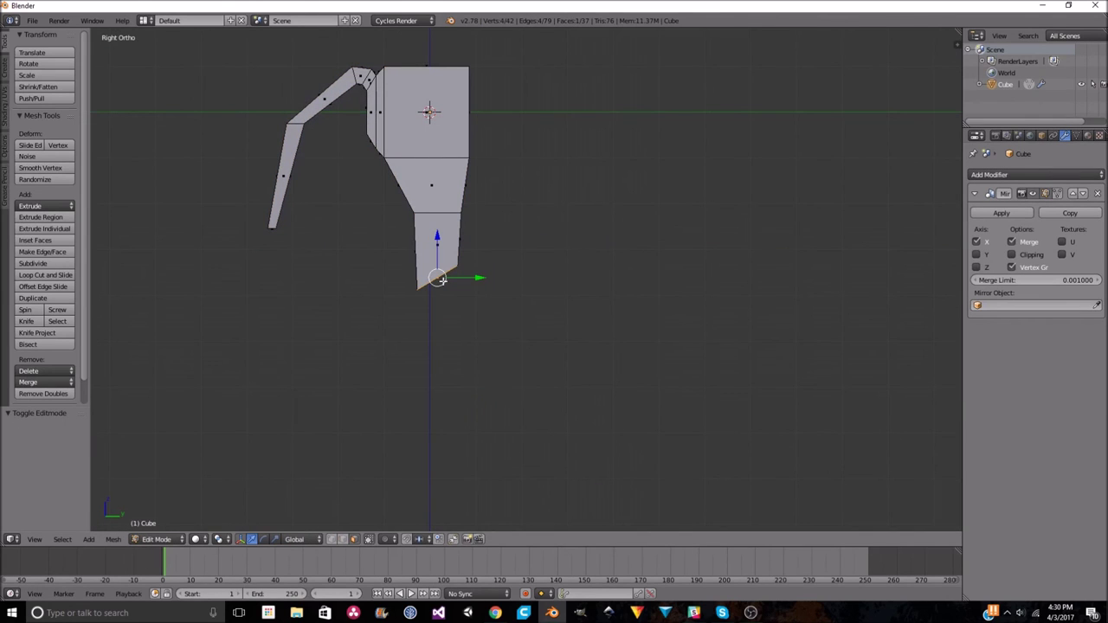
pyautogui.click(434, 212)
pyautogui.press('Escape')
pyautogui.hotkey('ctrl', 'z')
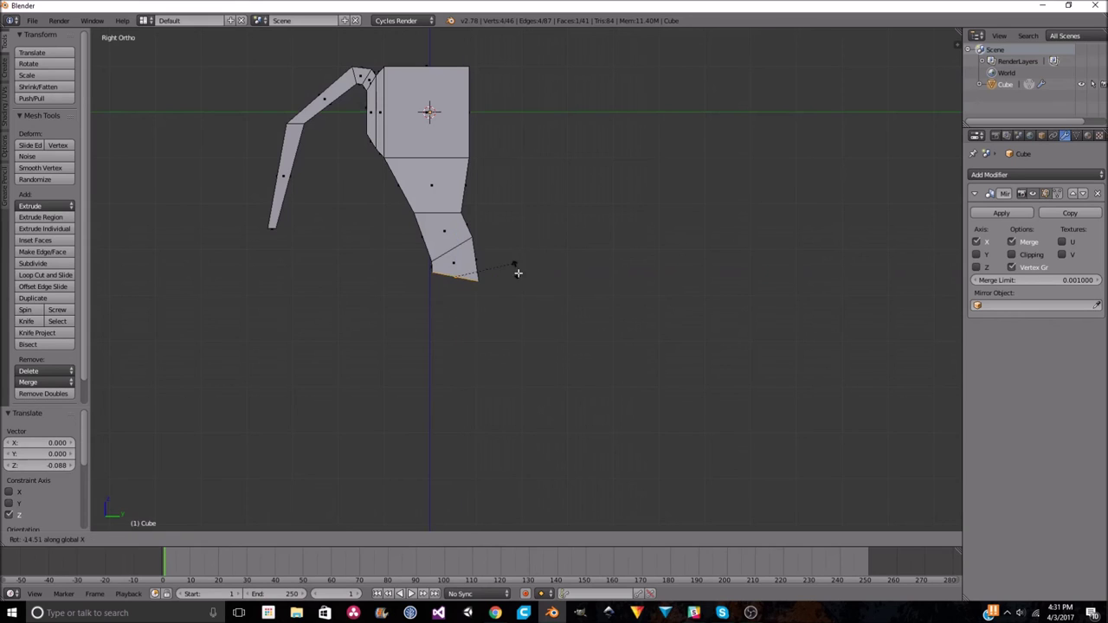
pyautogui.click(518, 273)
# Extrude a new lower section downward and shrink its bottom face.
pyautogui.press('e')
pyautogui.click(459, 291)
pyautogui.press('s')
pyautogui.click(520, 284)
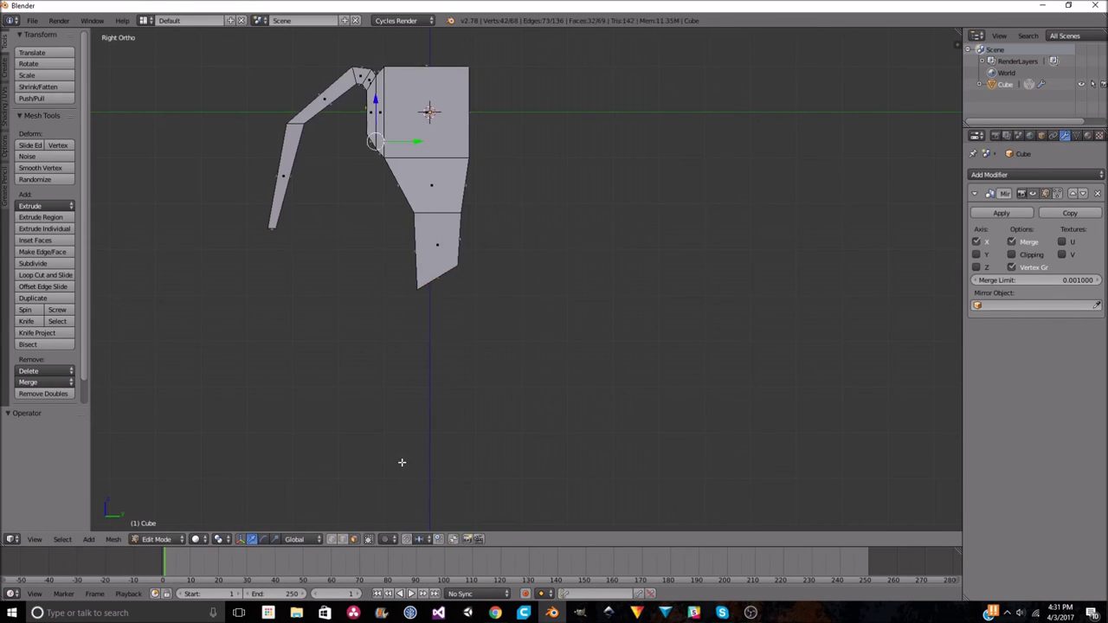
# Undo back to the earlier leg shape and select the leg's bottom face.
pyautogui.hotkey('ctrl', 'z')
pyautogui.moveTo(328, 236); pyautogui.dragTo(372, 232, button='middle')
pyautogui.scroll(-3, 44, 260)
pyautogui.click(26, 347)
pyautogui.rightClick(427, 270)
pyautogui.press('KP_3')
# Move the bottom face along Z and rotate it into a new leg section.
pyautogui.press('g')
pyautogui.press('z')
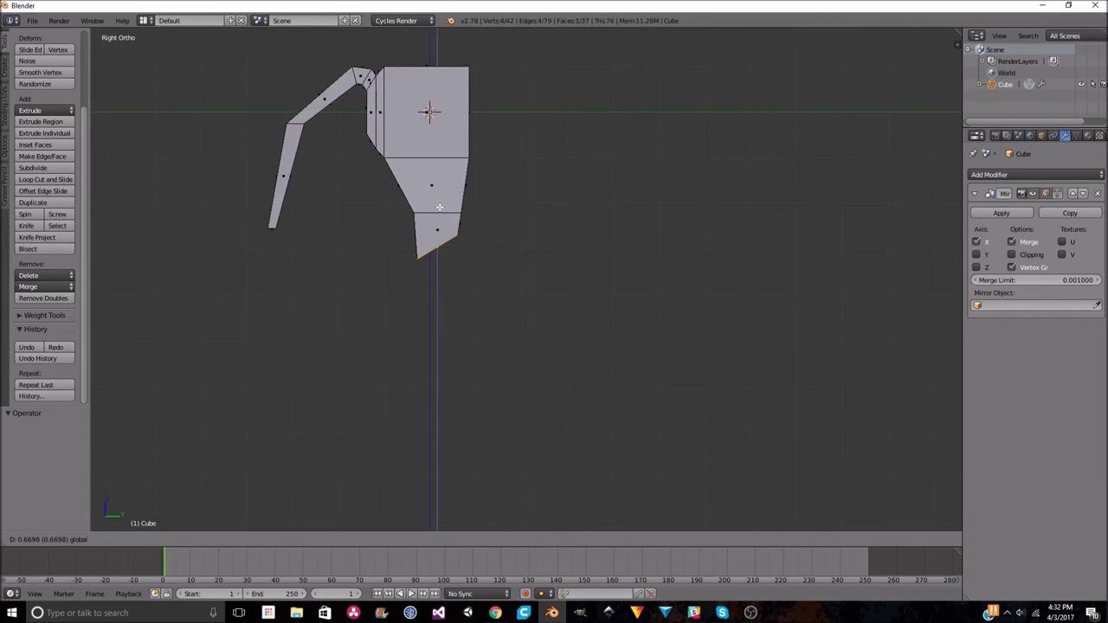
pyautogui.click(488, 263)
pyautogui.click(487, 265)
# Extrude the bottom face along the Y axis to form the lower leg.
pyautogui.press('e')
pyautogui.press('y')
pyautogui.click(464, 354)
pyautogui.scroll(5, 465, 354)
pyautogui.moveTo(571, 485); pyautogui.dragTo(633, 310, button='middle')
pyautogui.press('KP_3')
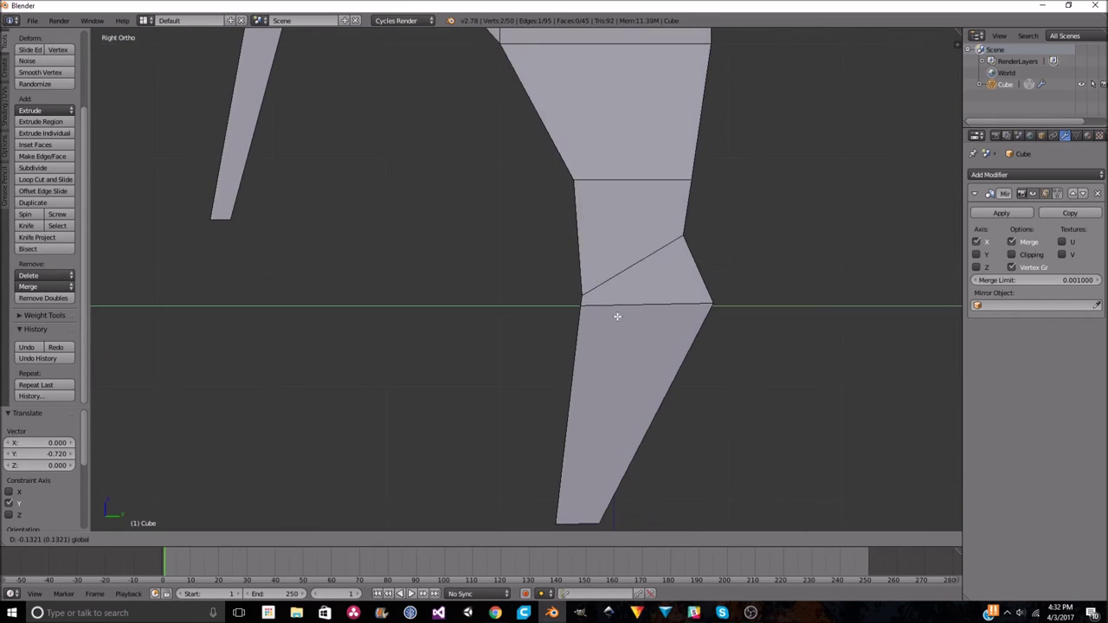
# Raise the leg's bottom face.
pyautogui.scroll(-4, 623, 297)
pyautogui.scroll(4, 588, 290)
pyautogui.click(585, 221)
pyautogui.scroll(-4, 606, 303)
pyautogui.scroll(4, 605, 303)
# Select and delete the lower leg faces.
pyautogui.moveTo(563, 260); pyautogui.dragTo(571, 389, button='middle')
pyautogui.press('KP_3')
pyautogui.scroll(-4, 611, 320)
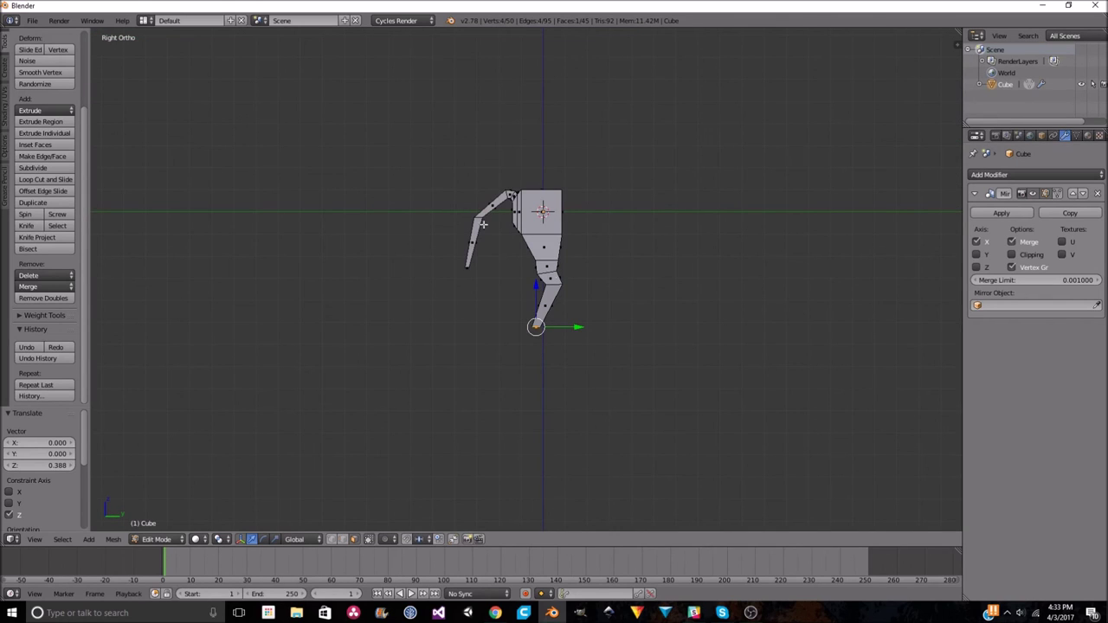
pyautogui.scroll(4, 570, 307)
pyautogui.moveTo(574, 312); pyautogui.dragTo(565, 225, button='middle')
pyautogui.press('x')
pyautogui.click(606, 338)
# Extrude the bottom edge along Y into a slanted face, then two downward shin segments.
pyautogui.press('KP_3')
pyautogui.press('e')
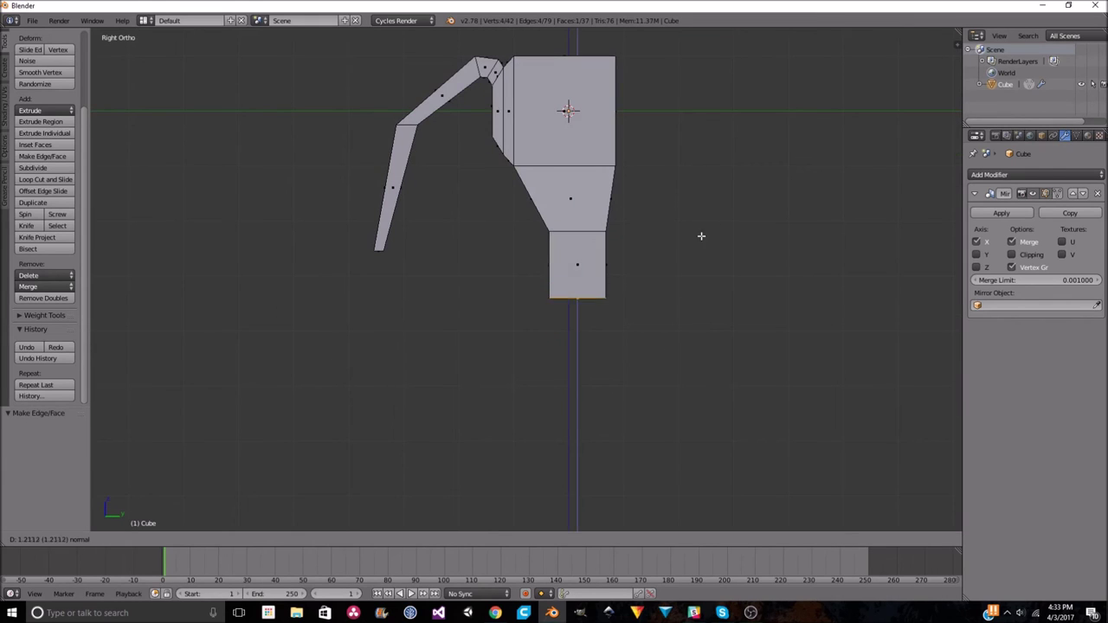
pyautogui.press('y')
pyautogui.click(617, 244)
pyautogui.press('e')
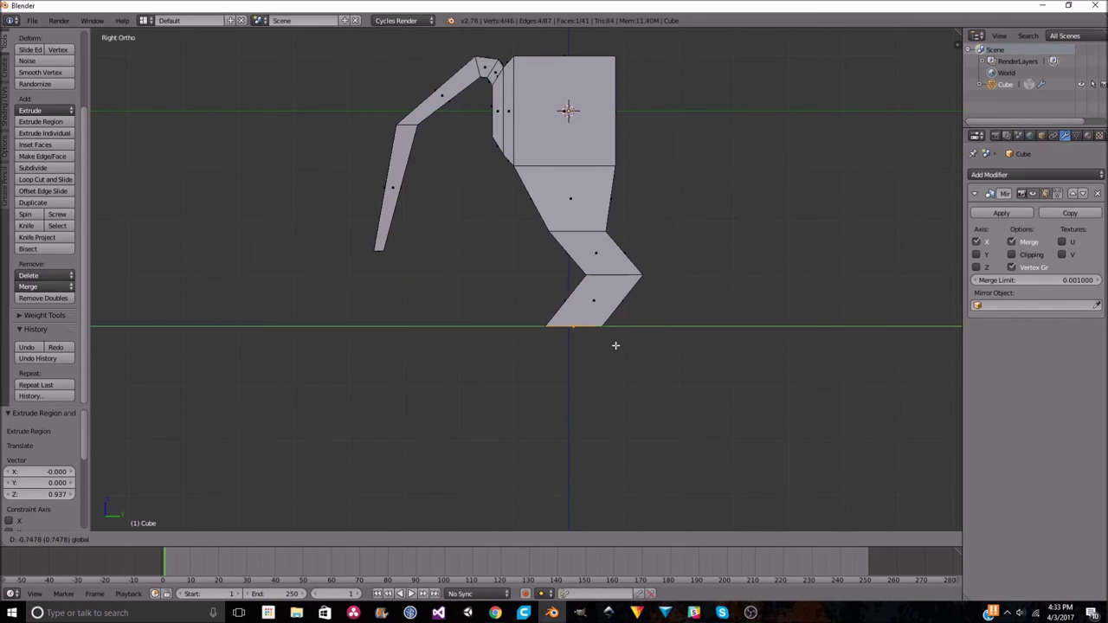
pyautogui.click(615, 345)
pyautogui.press('e')
pyautogui.scroll(3, 606, 346)
pyautogui.click(606, 467)
# Select the leg's lower edge and scale it narrower.
pyautogui.rightClick(648, 277)
pyautogui.press('s')
pyautogui.moveTo(648, 277); pyautogui.dragTo(738, 276, button='middle')
pyautogui.press('s')
pyautogui.click(678, 346)
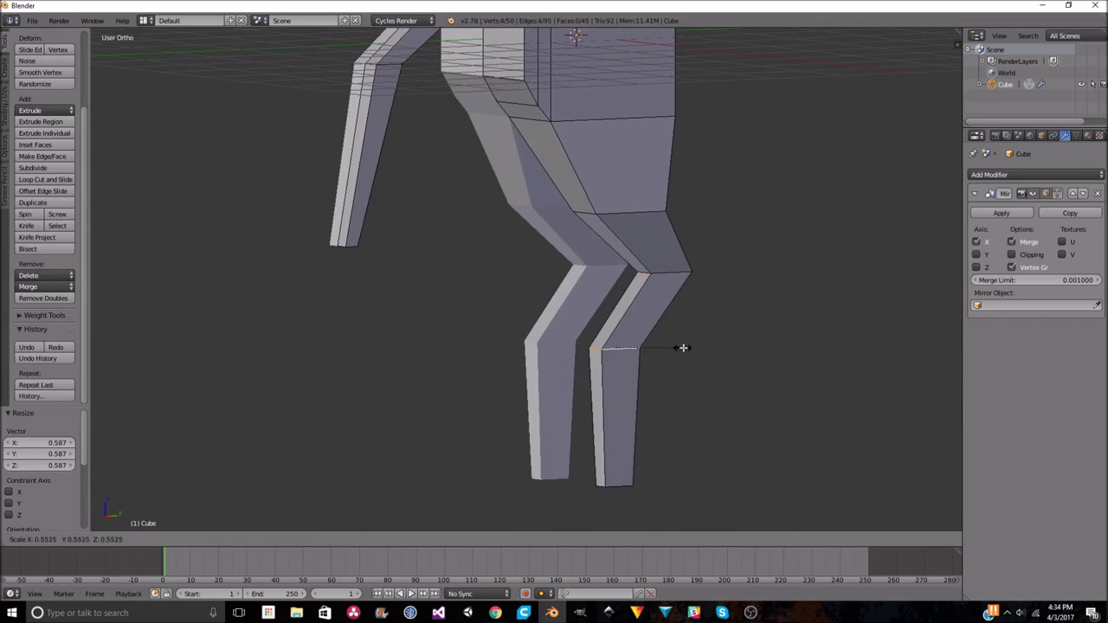
# Add a loop cut across the leg and move the bottom vertex forward along Y.
pyautogui.press('KP_3')
pyautogui.click(506, 425)
pyautogui.moveTo(506, 425)
pyautogui.mouseDown(button='middle')
pyautogui.moveTo(566, 410)
pyautogui.moveTo(443, 385)
pyautogui.moveTo(562, 320)
pyautogui.mouseUp(button='middle')
pyautogui.scroll(-3, 446, 408)
pyautogui.press('g')
pyautogui.press('y')
pyautogui.click(610, 314)
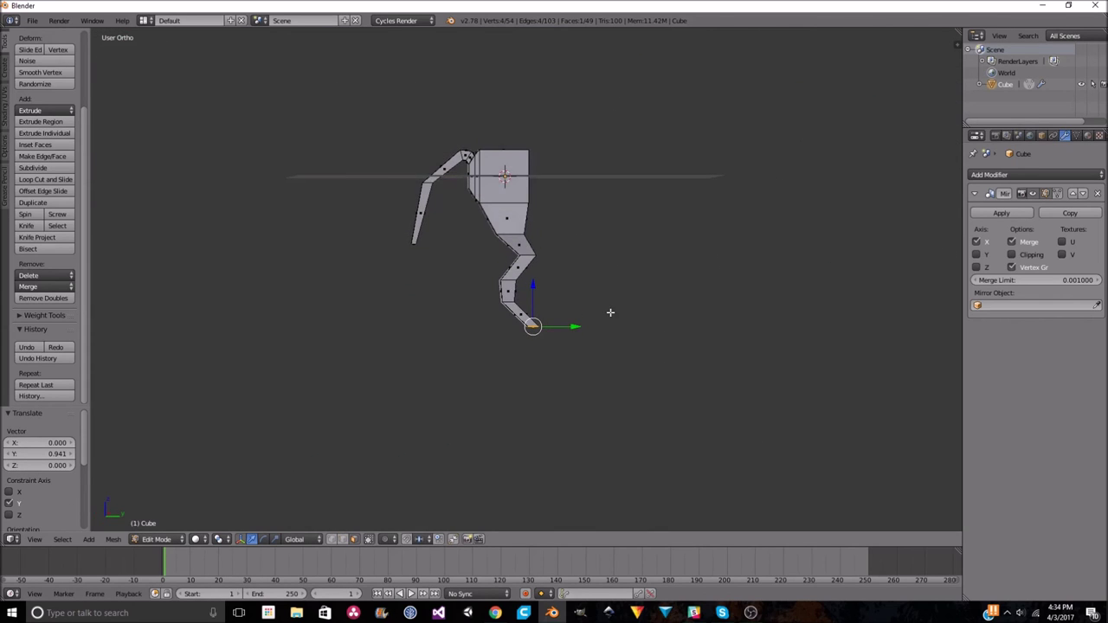
# In side view, delete the lower leg faces and fill the leg bottom with a new face.
pyautogui.scroll(3, 570, 318)
pyautogui.press('KP_3')
pyautogui.press('b')
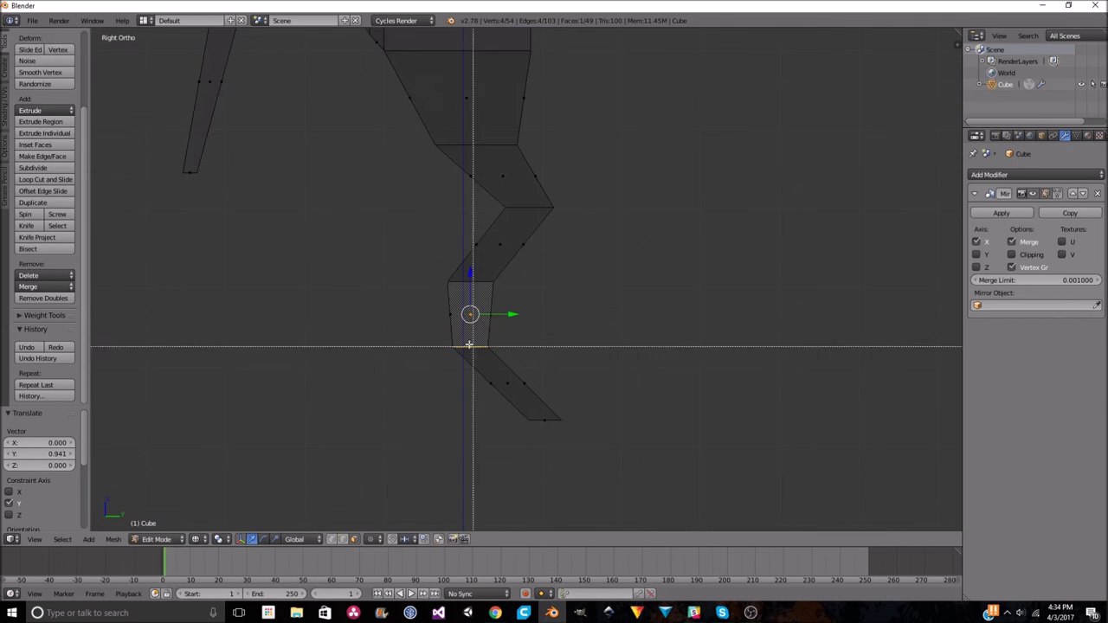
pyautogui.moveTo(398, 286); pyautogui.dragTo(484, 364)
pyautogui.press('x')
pyautogui.click(480, 363)
pyautogui.press('z')
pyautogui.press('f')
# Slide the leg-bottom face forward along the Y axis.
pyautogui.moveTo(566, 269); pyautogui.dragTo(554, 303, button='middle')
pyautogui.press('KP_3')
pyautogui.scroll(-2, 555, 301)
pyautogui.press('y')
pyautogui.click(527, 300)
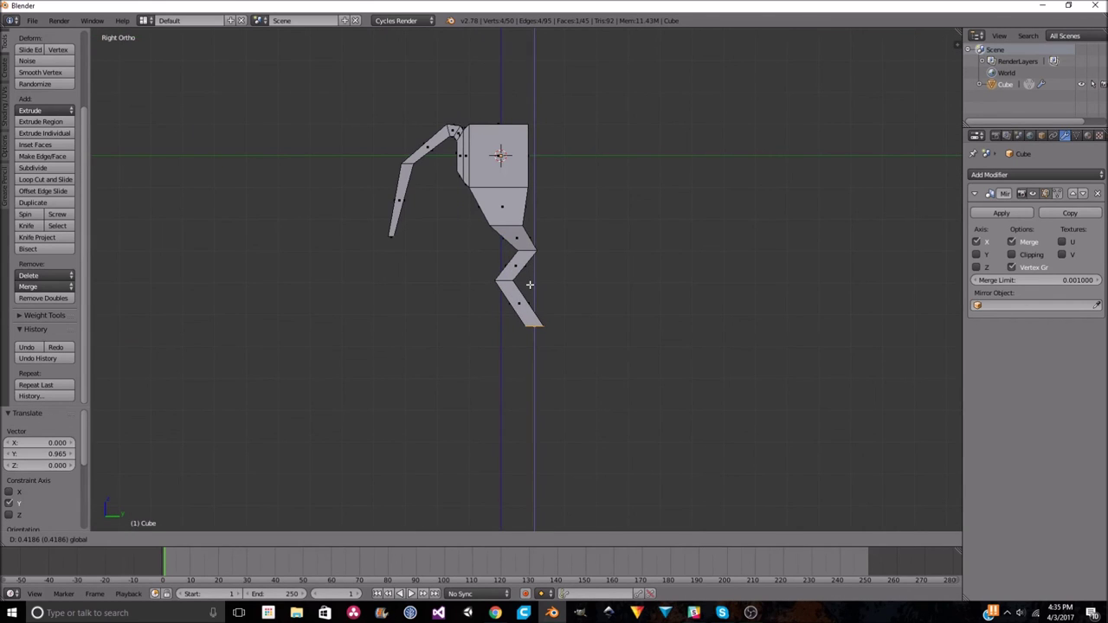
# Add a loop cut across the lower leg and extrude the bottom to start the foot.
pyautogui.hotkey('ctrl', 'r')
pyautogui.click(531, 314)
pyautogui.scroll(3, 510, 363)
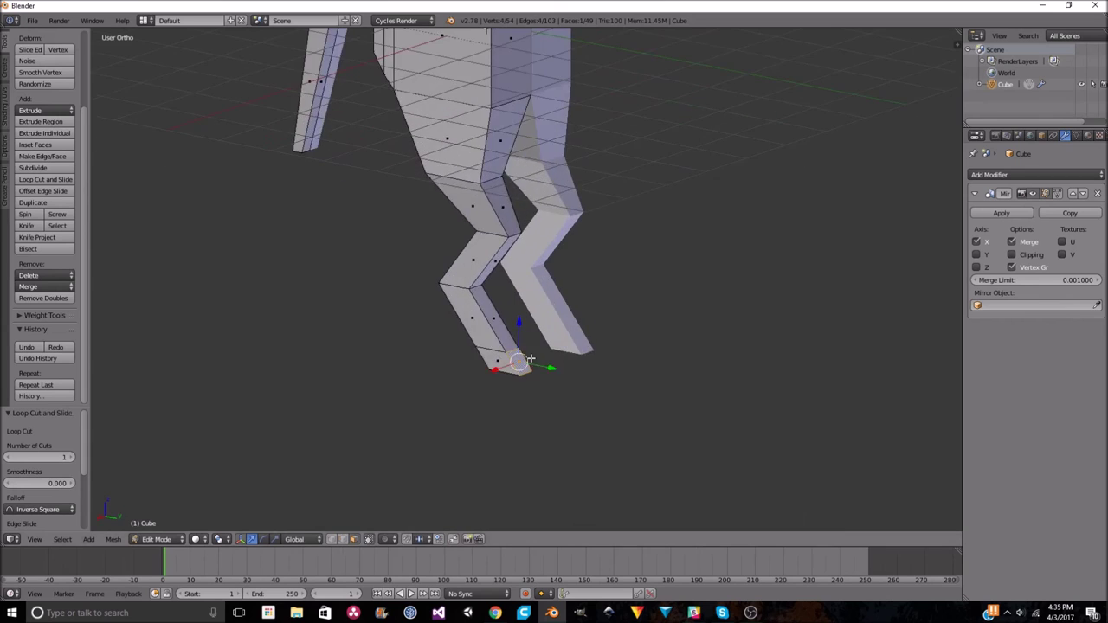
pyautogui.press('e')
pyautogui.click(626, 327)
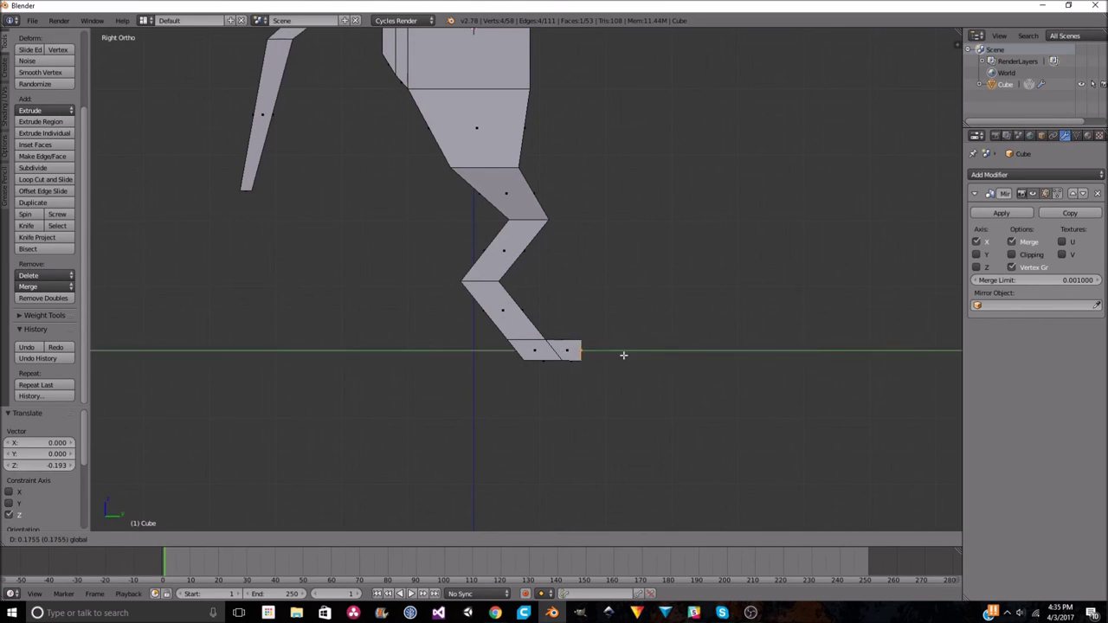
pyautogui.click(623, 355)
# Flatten the foot's end by scaling it to 0 on the Z axis.
pyautogui.moveTo(623, 355); pyautogui.dragTo(519, 372, button='middle')
pyautogui.press('s')
pyautogui.press('z')
pyautogui.press('0')
pyautogui.press('Return')
pyautogui.scroll(-2, 392, 525)
pyautogui.scroll(2, 392, 526)
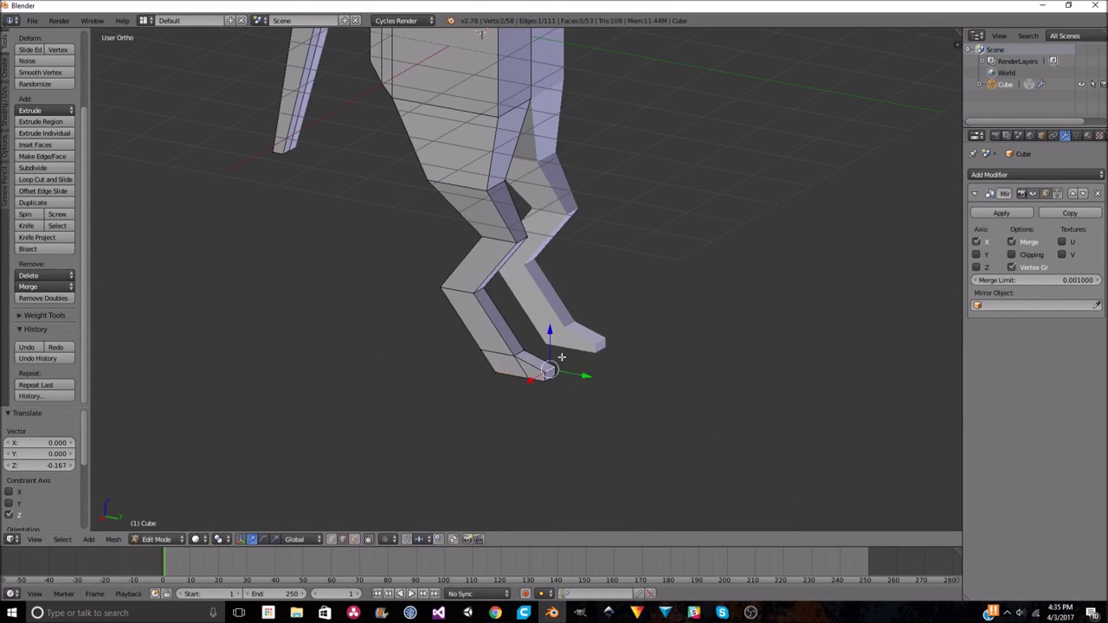
pyautogui.moveTo(605, 361); pyautogui.dragTo(574, 358, button='middle')
pyautogui.press('Tab')
pyautogui.press('Tab')
pyautogui.scroll(3, 510, 321)
pyautogui.scroll(2, 641, 239)
pyautogui.moveTo(640, 240)
pyautogui.mouseDown(button='middle')
pyautogui.moveTo(423, 239)
pyautogui.moveTo(636, 264)
pyautogui.mouseUp(button='middle')
pyautogui.scroll(1, 538, 252)
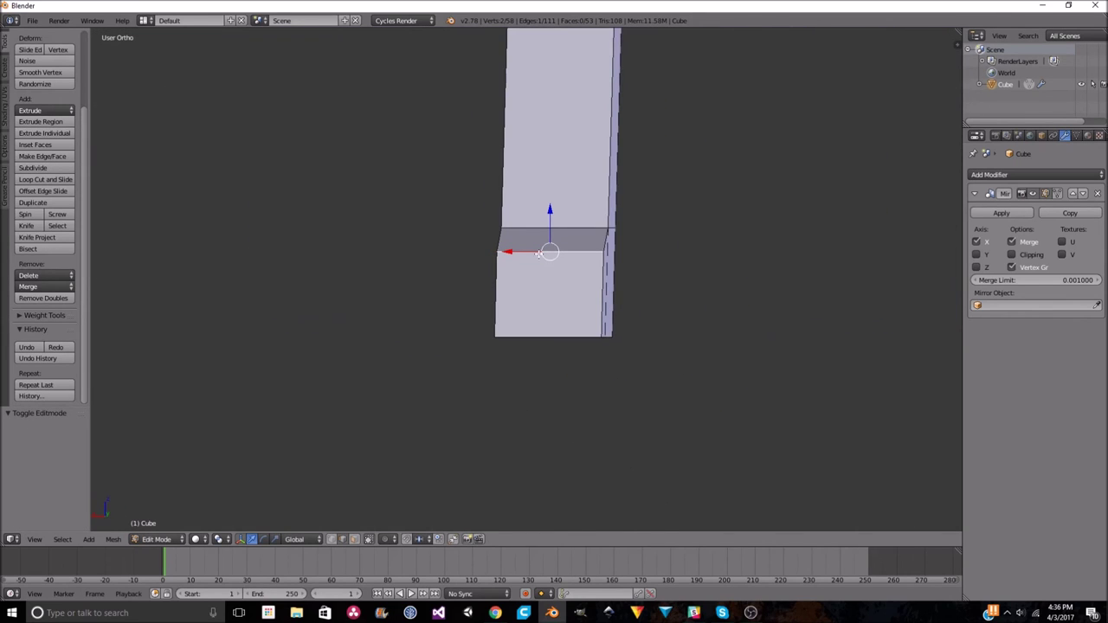
# Collapse a single foot edge to zero width along X.
pyautogui.press('Return')
pyautogui.moveTo(576, 330)
pyautogui.mouseDown(button='middle')
pyautogui.moveTo(573, 292)
pyautogui.moveTo(680, 296)
pyautogui.moveTo(259, 317)
pyautogui.mouseUp(button='middle')
pyautogui.rightClick(597, 293)
pyautogui.press('s')
pyautogui.press('x')
pyautogui.press('0')
pyautogui.press('Return')
# Push the leg's end faces forward along Y and extrude them outward.
pyautogui.press('g')
pyautogui.press('y')
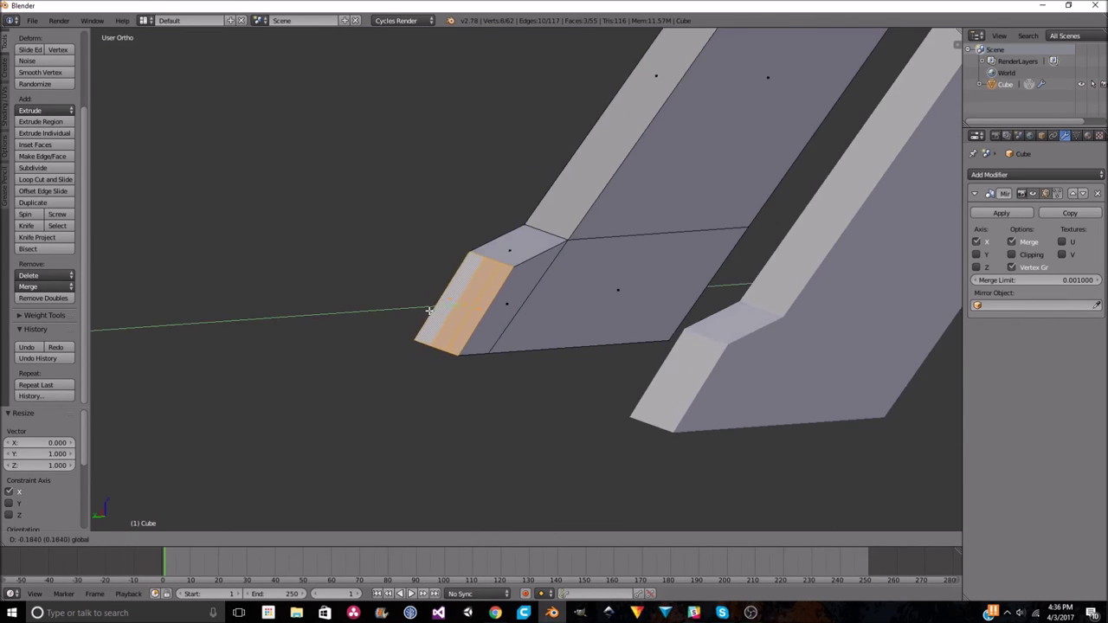
pyautogui.click(259, 316)
pyautogui.moveTo(506, 307); pyautogui.dragTo(477, 321, button='middle')
pyautogui.press('e')
pyautogui.click(555, 301)
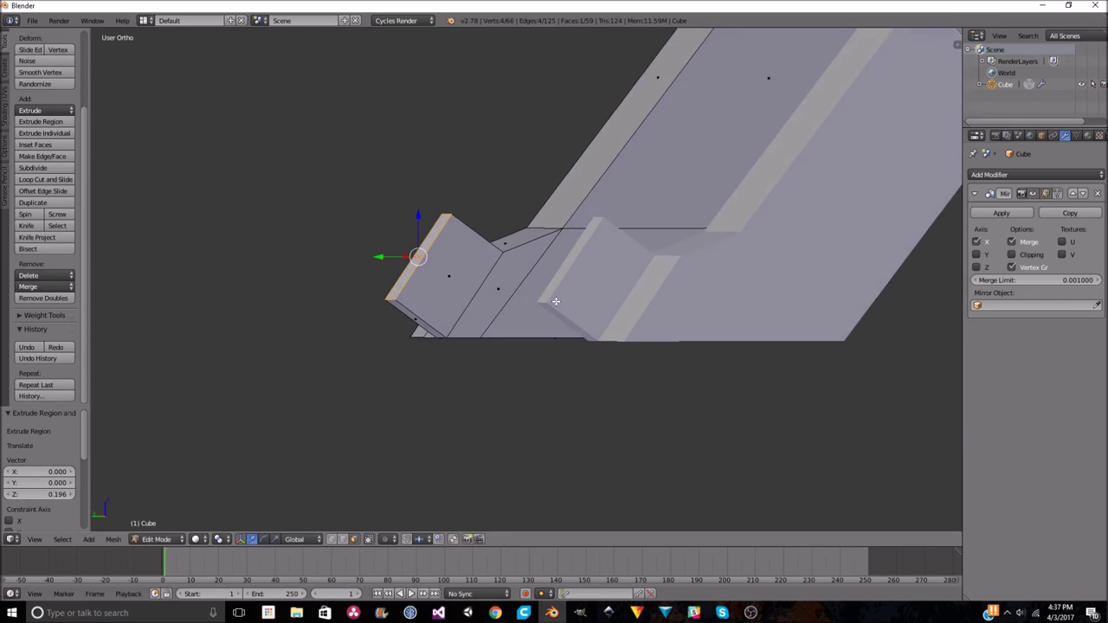
# Lower the foot's front faces and adjust the end face vertically.
pyautogui.keyDown('shift'); pyautogui.rightClick(556, 301); pyautogui.keyUp('shift')
pyautogui.press('g')
pyautogui.press('z')
pyautogui.click(555, 301)
pyautogui.moveTo(556, 301)
pyautogui.mouseDown(button='middle')
pyautogui.moveTo(425, 295)
pyautogui.moveTo(407, 328)
pyautogui.moveTo(700, 296)
pyautogui.mouseUp(button='middle')
pyautogui.press('g')
pyautogui.press('z')
pyautogui.click(407, 329)
# Reposition a single end face of the foot vertically and along its direction.
pyautogui.rightClick(476, 338)
pyautogui.press('g')
pyautogui.press('y')
pyautogui.press('Escape')
pyautogui.press('g')
pyautogui.press('z')
pyautogui.click(705, 247)
pyautogui.moveTo(704, 248); pyautogui.dragTo(717, 248, button='middle')
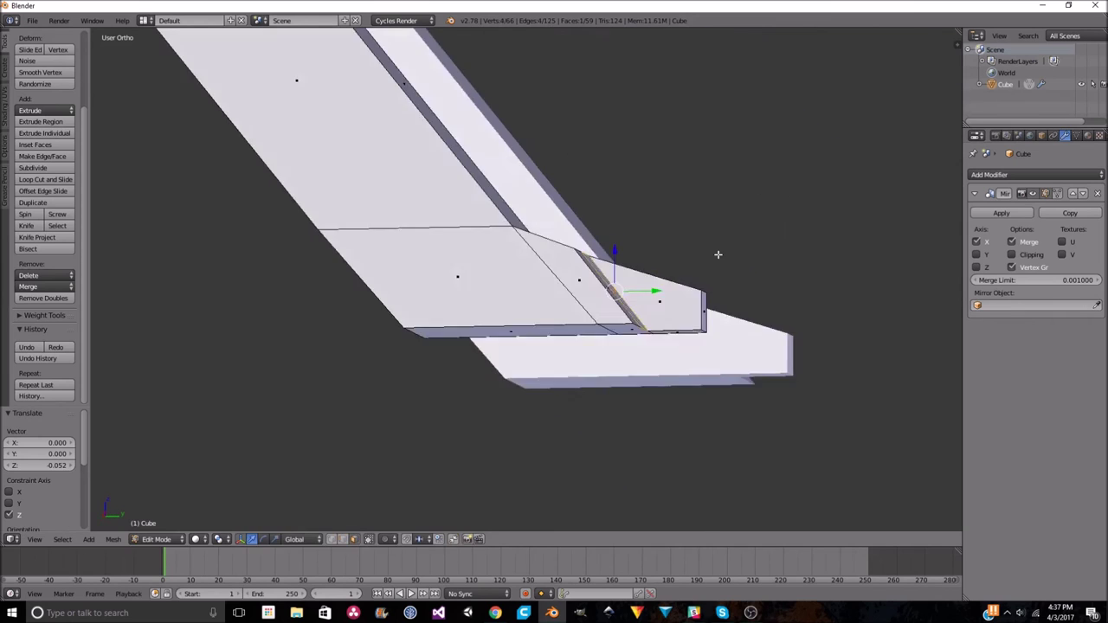
pyautogui.press('g')
pyautogui.press('z')
pyautogui.press('z')
pyautogui.click(823, 291)
# Flatten the end face to zero along Y.
pyautogui.press('s')
pyautogui.press('y')
pyautogui.press('0')
pyautogui.press('Return')
pyautogui.press('g')
pyautogui.press('z')
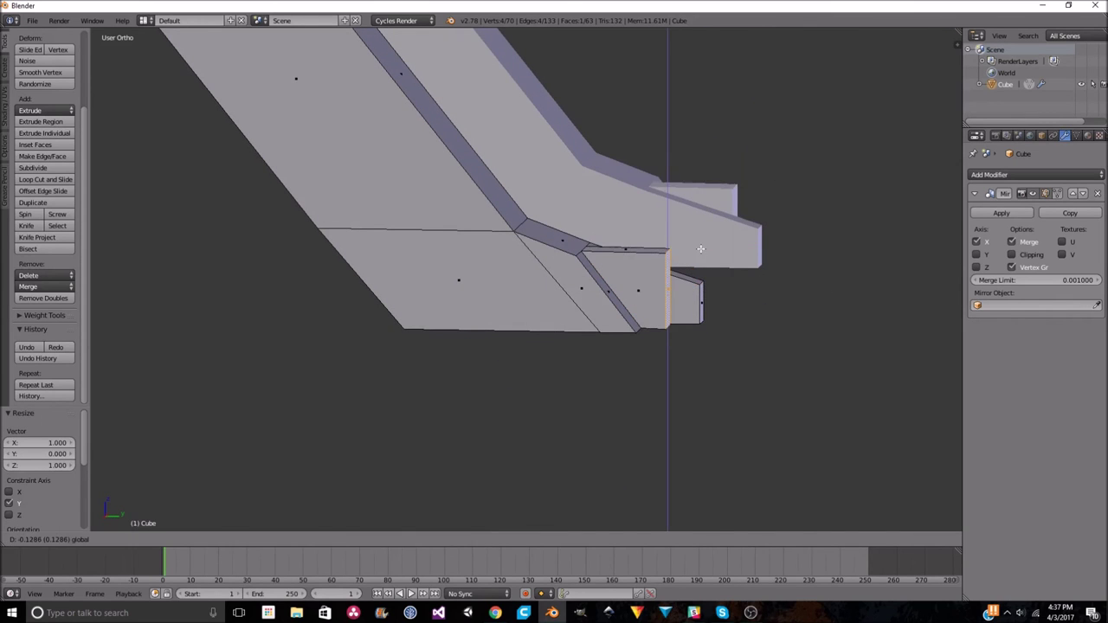
# Move the flattened end face along Y, then adjust it vertically.
pyautogui.moveTo(685, 293); pyautogui.dragTo(666, 260, button='middle')
pyautogui.press('g')
pyautogui.press('y')
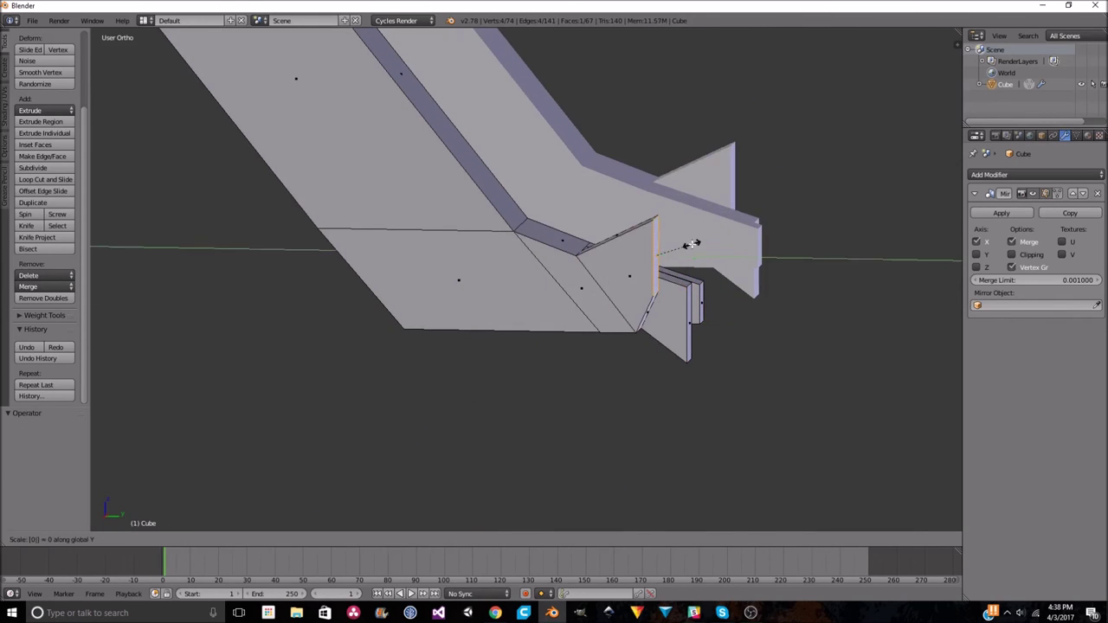
pyautogui.click(709, 317)
pyautogui.press('g')
pyautogui.press('z')
pyautogui.moveTo(710, 316)
pyautogui.mouseDown(button='middle')
pyautogui.moveTo(552, 370)
pyautogui.moveTo(759, 282)
pyautogui.mouseUp(button='middle')
pyautogui.click(646, 338)
# Raise several selected toe faces vertically.
pyautogui.keyDown('shift'); pyautogui.click(606, 321); pyautogui.keyUp('shift')
pyautogui.press('g')
pyautogui.press('z')
pyautogui.moveTo(606, 321)
pyautogui.mouseDown(button='middle')
pyautogui.moveTo(600, 268)
pyautogui.moveTo(655, 309)
pyautogui.moveTo(606, 303)
pyautogui.mouseUp(button='middle')
pyautogui.click(601, 267)
# Push a single toe face forward along Y.
pyautogui.rightClick(606, 303)
pyautogui.press('g')
pyautogui.press('y')
pyautogui.click(769, 354)
pyautogui.moveTo(769, 354)
pyautogui.mouseDown(button='middle')
pyautogui.moveTo(608, 309)
pyautogui.moveTo(672, 307)
pyautogui.mouseUp(button='middle')
# Lower a group of toe faces vertically.
pyautogui.keyDown('shift'); pyautogui.rightClick(606, 301); pyautogui.keyUp('shift')
pyautogui.moveTo(605, 301)
pyautogui.mouseDown(button='middle')
pyautogui.moveTo(539, 268)
pyautogui.moveTo(571, 299)
pyautogui.mouseUp(button='middle')
pyautogui.press('g')
pyautogui.press('z')
pyautogui.click(539, 268)
# Lower the foot's underside by moving its bottom edge down.
pyautogui.keyDown('shift'); pyautogui.rightClick(571, 300); pyautogui.keyUp('shift')
pyautogui.press('g')
pyautogui.press('z')
pyautogui.click(633, 316)
pyautogui.scroll(-4, 633, 317)
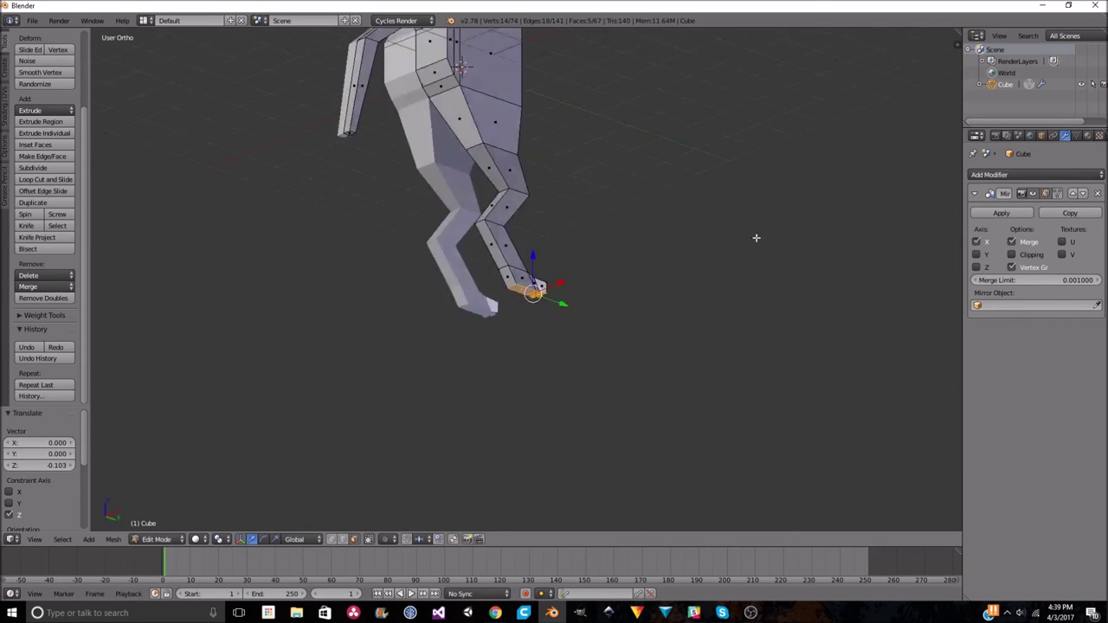
# In Right Ortho view, extend the tail tip downward along Z and frame it.
pyautogui.scroll(-2, 754, 238)
pyautogui.scroll(5, 679, 244)
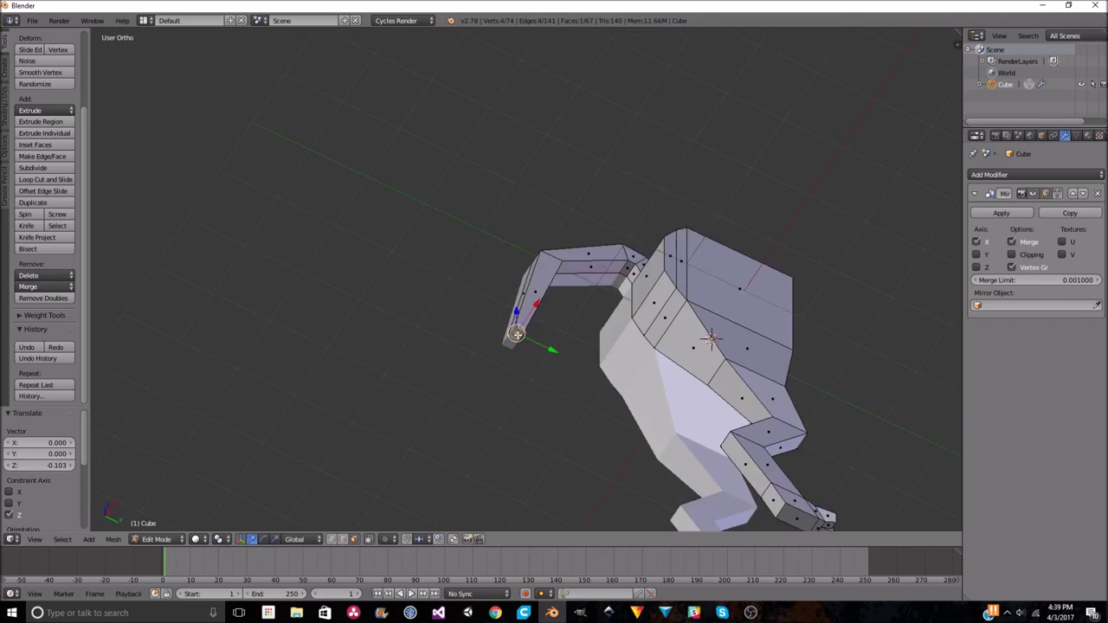
pyautogui.press('KP_3')
pyautogui.press('g')
pyautogui.press('z')
pyautogui.click(643, 374)
pyautogui.moveTo(643, 374); pyautogui.dragTo(779, 259, button='middle')
pyautogui.press('n')
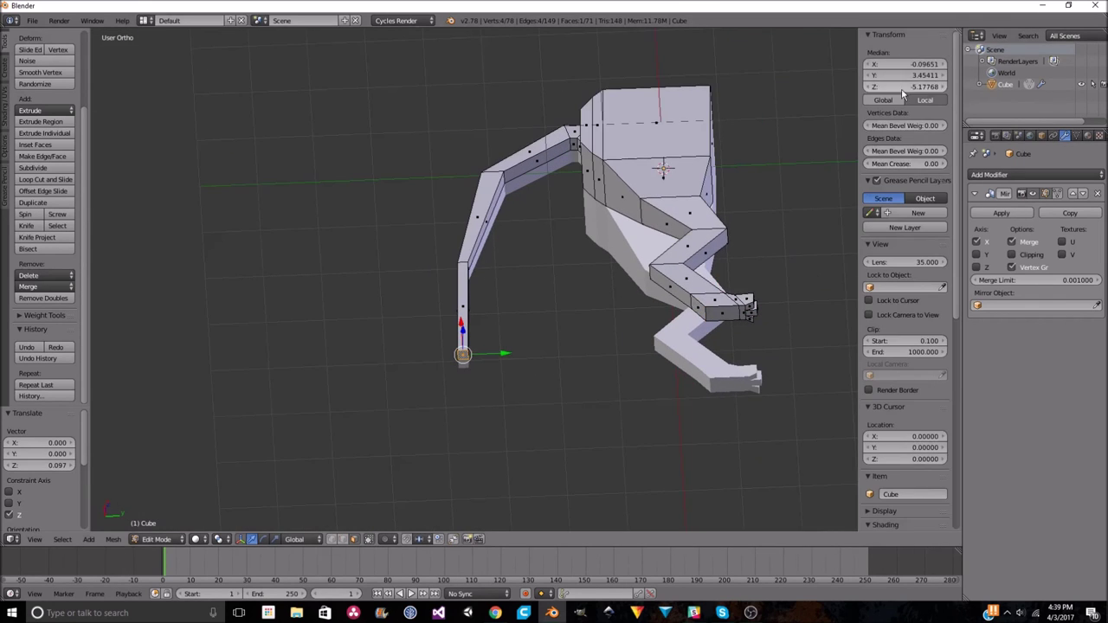
pyautogui.press('KP_Decimal')
pyautogui.press('n')
# Move the tail-base vertices to reshape where the tail joins the body.
pyautogui.moveTo(800, 228); pyautogui.dragTo(655, 230, button='middle')
pyautogui.scroll(4, 520, 268)
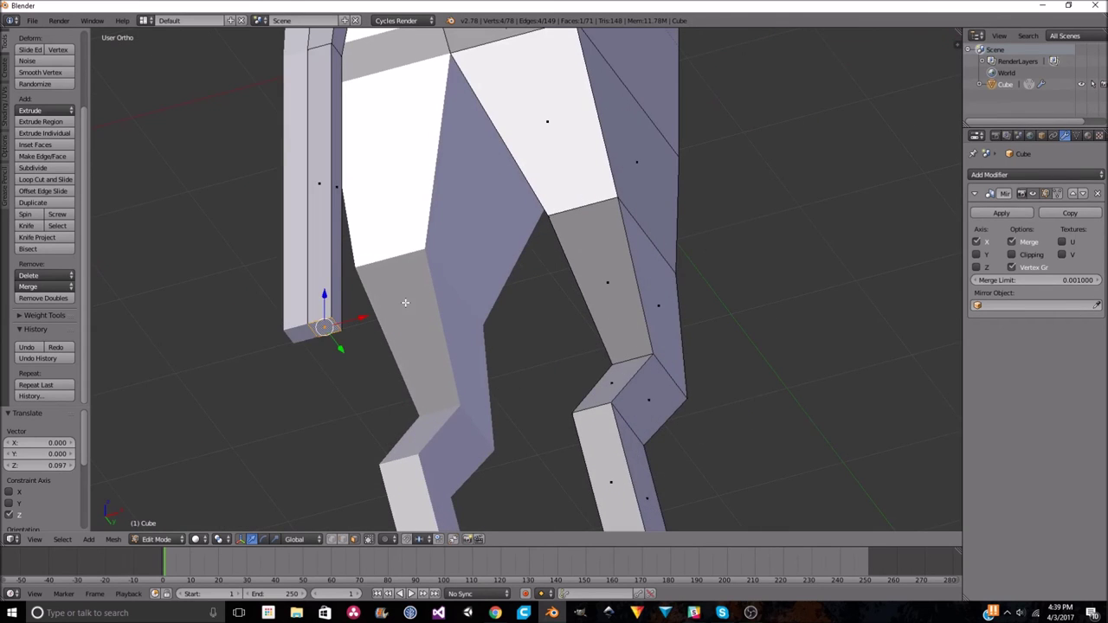
pyautogui.scroll(-5, 405, 302)
pyautogui.moveTo(519, 286); pyautogui.dragTo(623, 277, button='middle')
pyautogui.scroll(3, 692, 244)
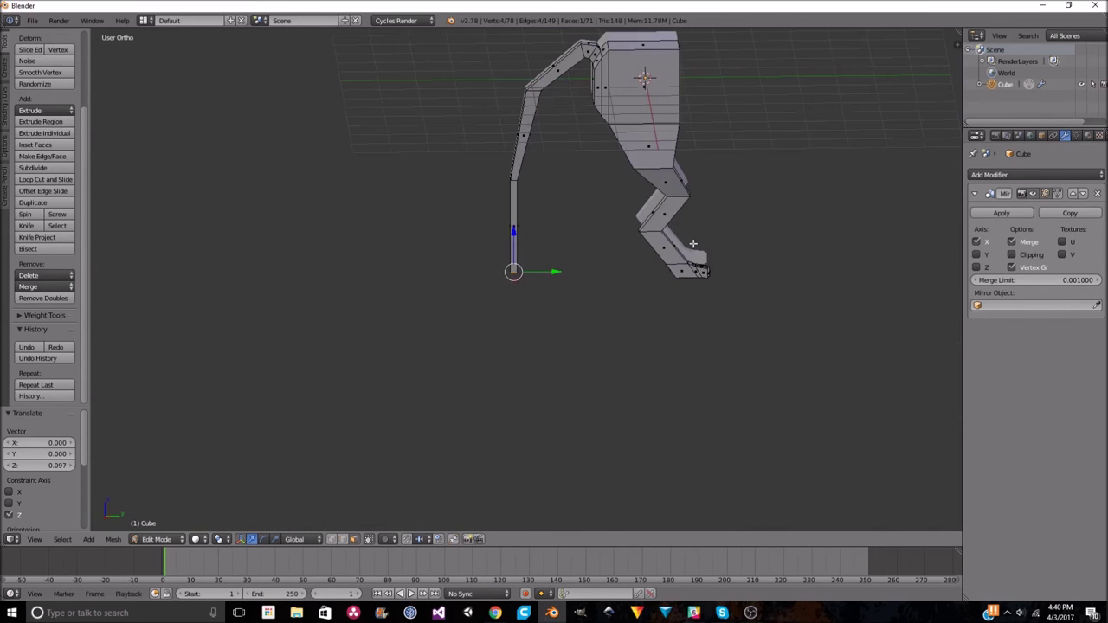
pyautogui.moveTo(706, 235); pyautogui.dragTo(606, 259, button='middle')
pyautogui.scroll(4, 605, 260)
pyautogui.moveTo(519, 260)
pyautogui.mouseDown(button='middle')
pyautogui.moveTo(407, 329)
pyautogui.moveTo(381, 191)
pyautogui.mouseUp(button='middle')
pyautogui.press('g')
pyautogui.press('z')
pyautogui.click(404, 330)
# Shift the selected joint vertices at the top of the body vertically.
pyautogui.scroll(3, 374, 166)
pyautogui.scroll(2, 373, 166)
pyautogui.moveTo(439, 152)
pyautogui.mouseDown(button='middle')
pyautogui.moveTo(314, 354)
pyautogui.moveTo(425, 264)
pyautogui.moveTo(459, 311)
pyautogui.mouseUp(button='middle')
pyautogui.press('g')
pyautogui.press('z')
pyautogui.click(613, 177)
# In side view, extrude the body's front face forward and scale it vertically along Z.
pyautogui.scroll(-5, 613, 177)
pyautogui.moveTo(614, 178)
pyautogui.mouseDown(button='middle')
pyautogui.moveTo(433, 490)
pyautogui.moveTo(549, 265)
pyautogui.mouseUp(button='middle')
pyautogui.press('KP_3')
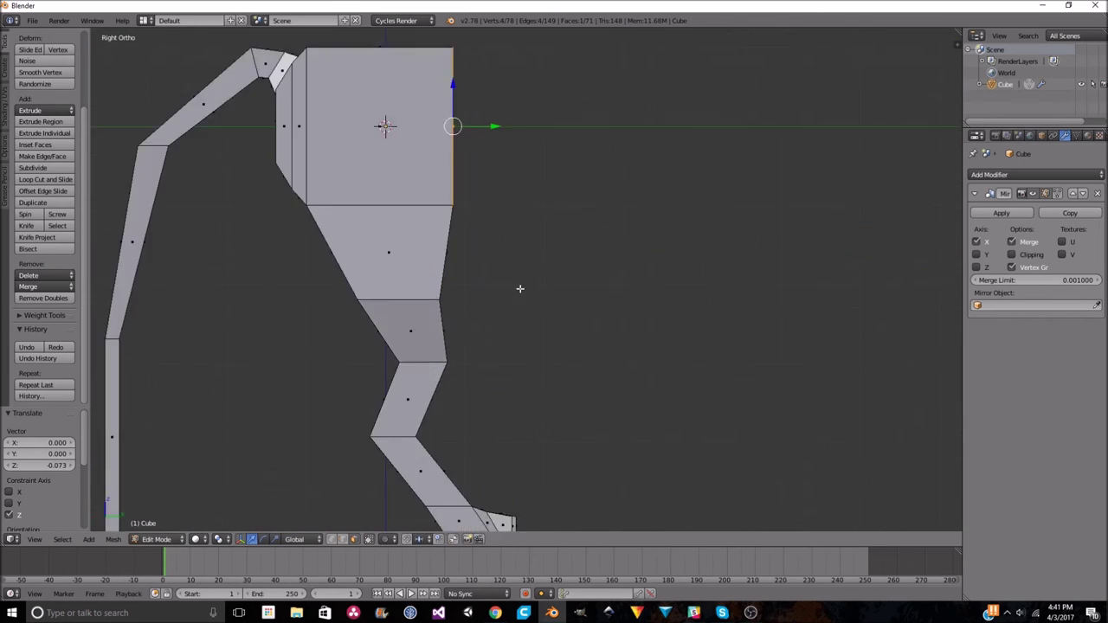
pyautogui.scroll(-2, 520, 289)
pyautogui.press('e')
pyautogui.scroll(-3, 601, 232)
pyautogui.click(629, 234)
pyautogui.press('s')
pyautogui.press('z')
pyautogui.click(620, 250)
# Reposition the new section's vertical edge and extrude the front face another 1.5.
pyautogui.scroll(1, 620, 250)
pyautogui.rightClick(513, 238)
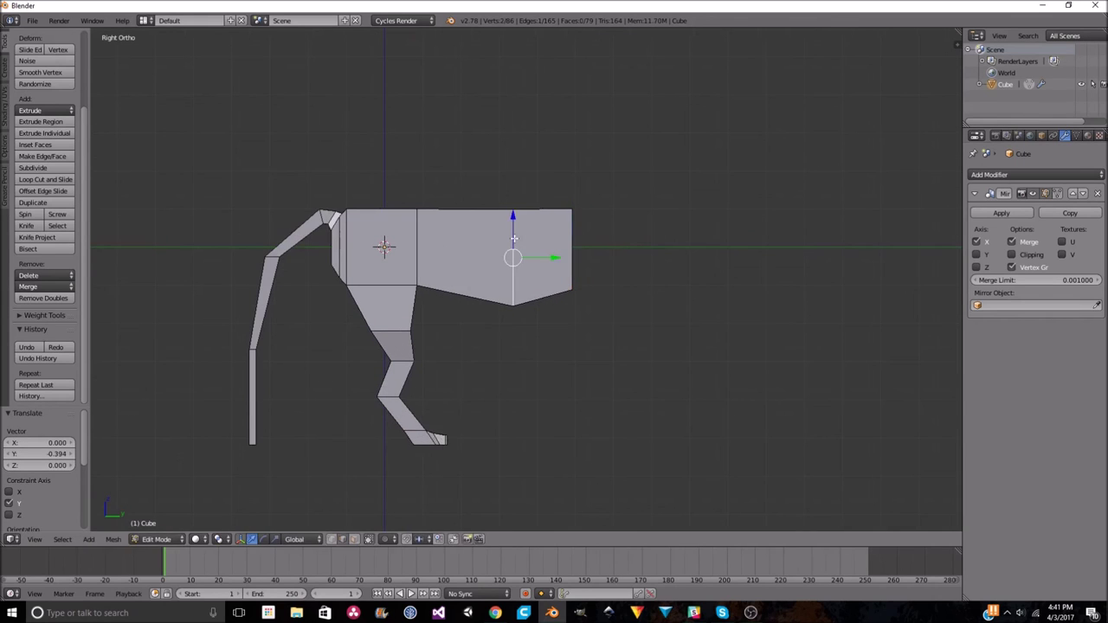
pyautogui.click(533, 259)
pyautogui.moveTo(533, 258); pyautogui.dragTo(605, 243, button='middle')
pyautogui.press('KP_3')
pyautogui.write('e1')
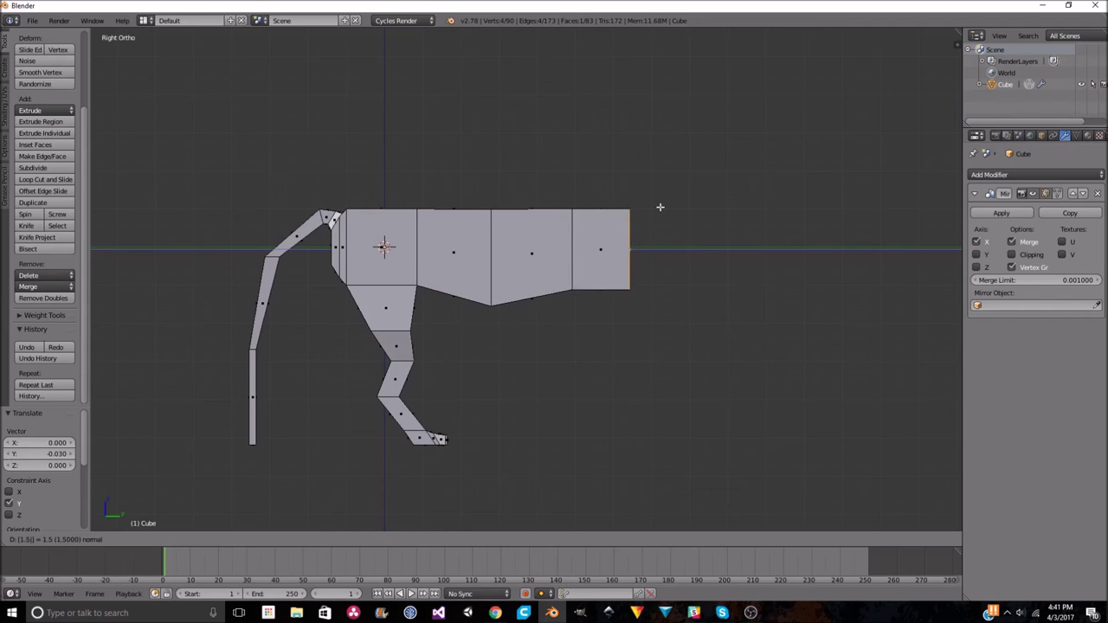
pyautogui.press('Return')
# Extrude the torso's bottom face down into a front leg and taper its end.
pyautogui.moveTo(659, 207)
pyautogui.mouseDown(button='middle')
pyautogui.moveTo(558, 308)
pyautogui.moveTo(658, 182)
pyautogui.mouseUp(button='middle')
pyautogui.press('KP_3')
pyautogui.press('e')
pyautogui.click(692, 199)
pyautogui.press('s')
pyautogui.click(761, 242)
# In front view, shift the front leg sideways along the X axis.
pyautogui.press('KP_1')
pyautogui.press('g')
pyautogui.press('x')
pyautogui.click(577, 267)
pyautogui.moveTo(577, 267); pyautogui.dragTo(670, 277, button='middle')
pyautogui.press('KP_1')
pyautogui.press('g')
pyautogui.press('x')
pyautogui.click(715, 262)
# Extend a lower leg segment, rotate it backward, and flatten its bottom face (scale Z 0).
pyautogui.press('KP_3')
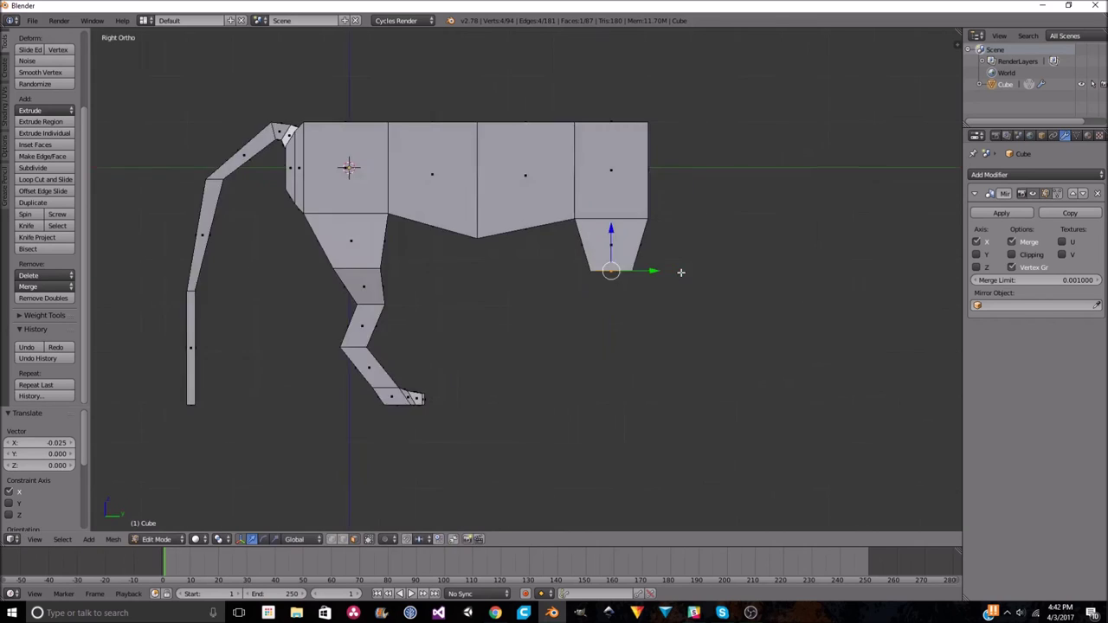
pyautogui.click(676, 269)
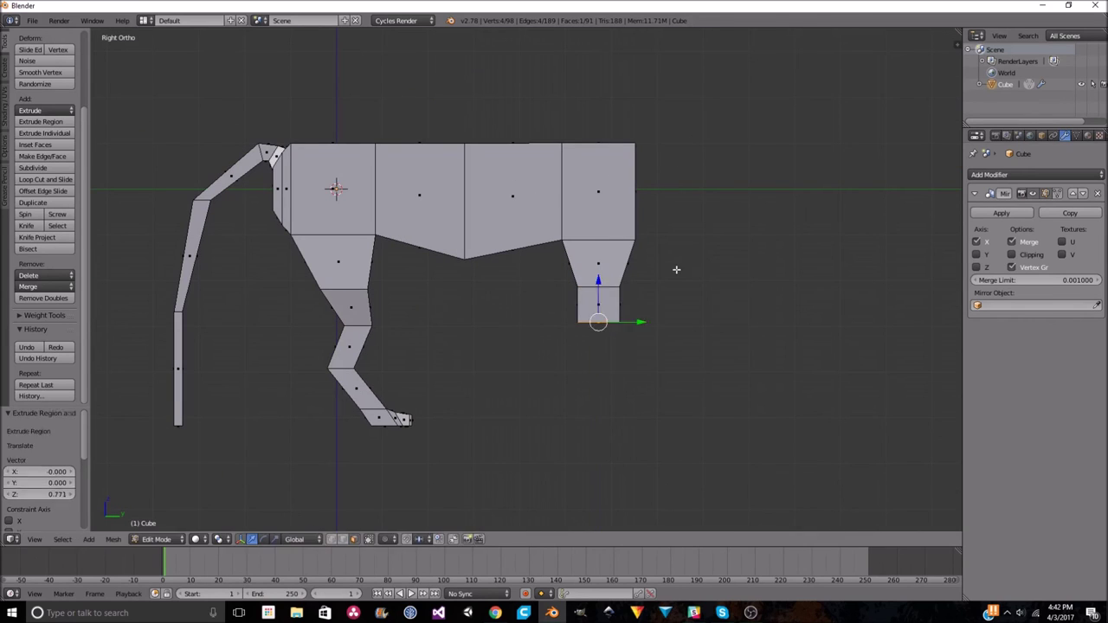
pyautogui.click(620, 303)
pyautogui.press('r')
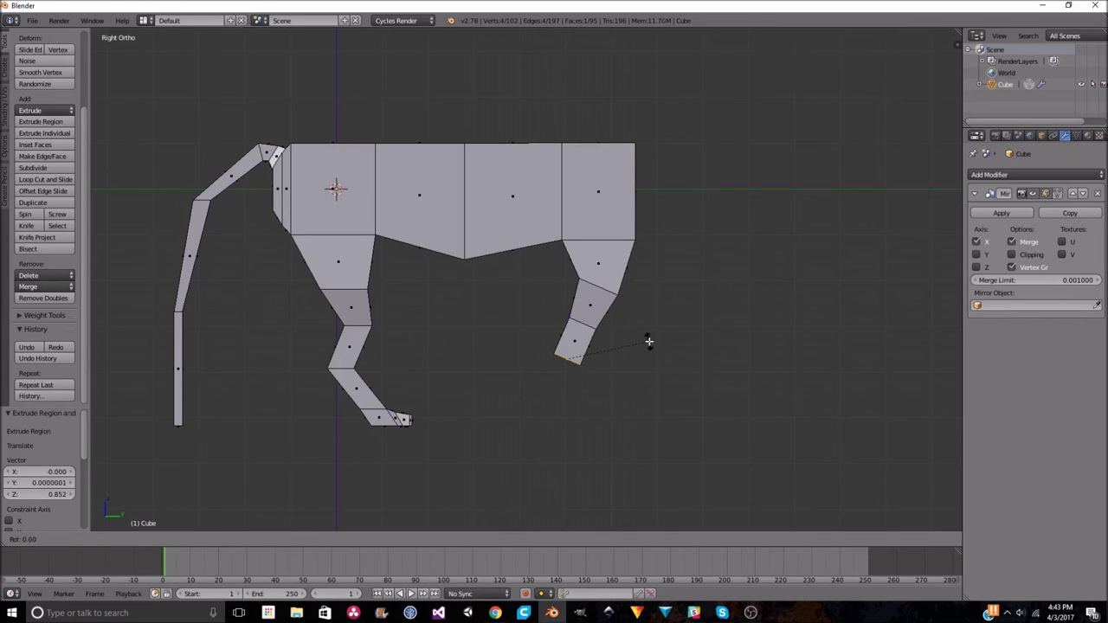
pyautogui.press('s')
pyautogui.press('z')
pyautogui.press('0')
pyautogui.press('Return')
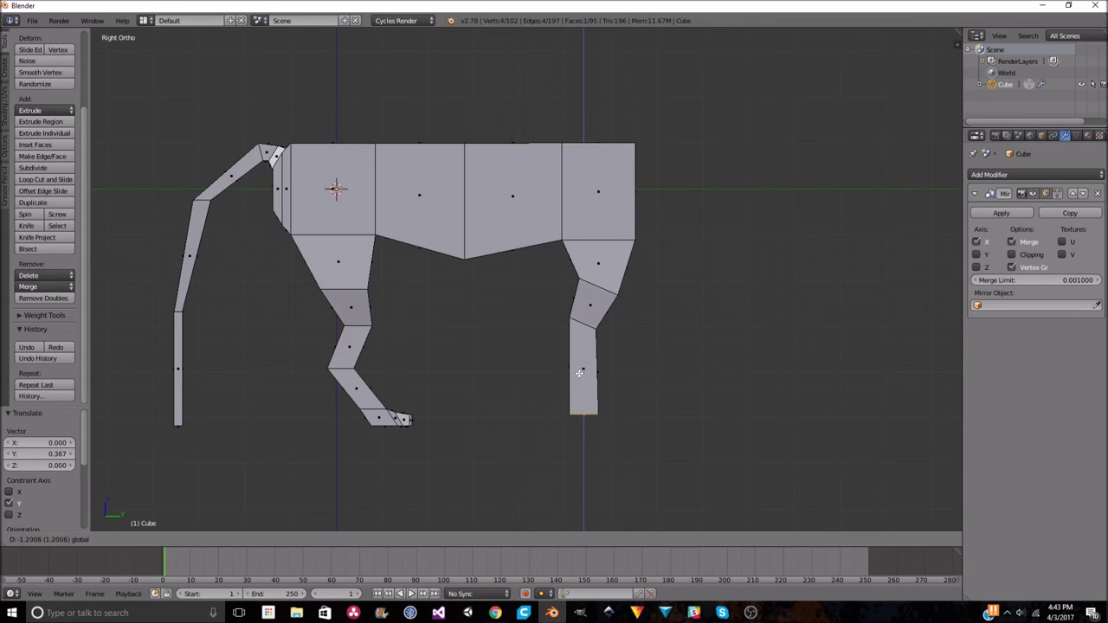
pyautogui.click(579, 373)
# Select the front foot's bottom face and shrink it to 0.582.
pyautogui.scroll(3, 580, 374)
pyautogui.keyDown('shift'); pyautogui.moveTo(554, 390); pyautogui.dragTo(554, 216, button='middle'); pyautogui.keyUp('shift')
pyautogui.rightClick(331, 329)
pyautogui.press('n')
pyautogui.press('n')
pyautogui.hotkey('ctrl', 'z')
pyautogui.press('n')
pyautogui.press('n')
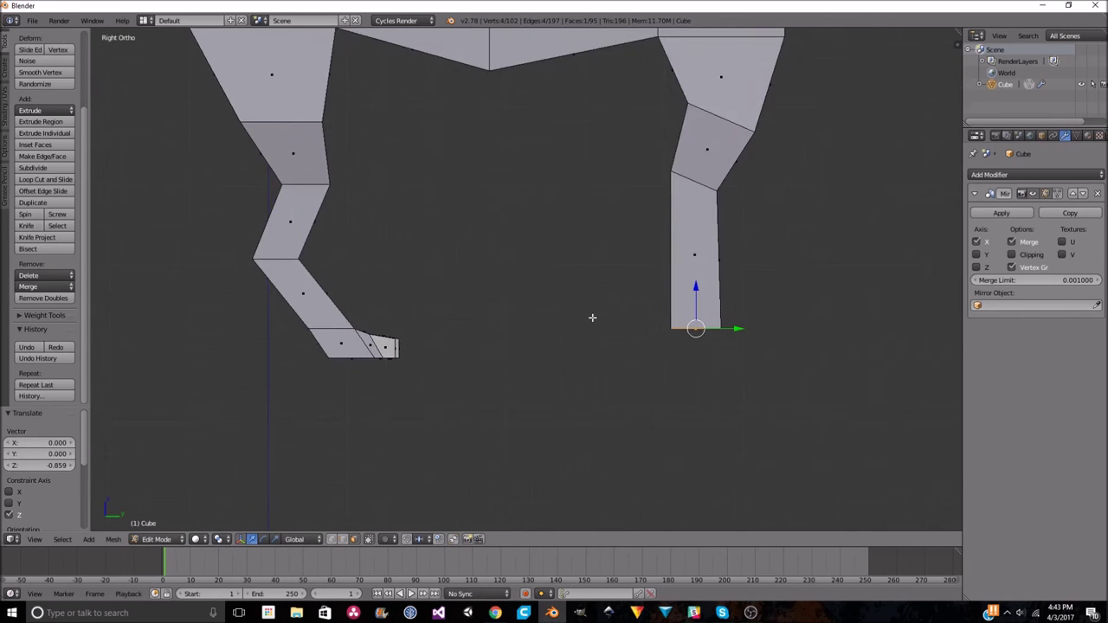
pyautogui.scroll(2, 592, 316)
pyautogui.press('s')
pyautogui.click(794, 321)
# Nudge the foot face sideways along the X axis.
pyautogui.scroll(-2, 794, 321)
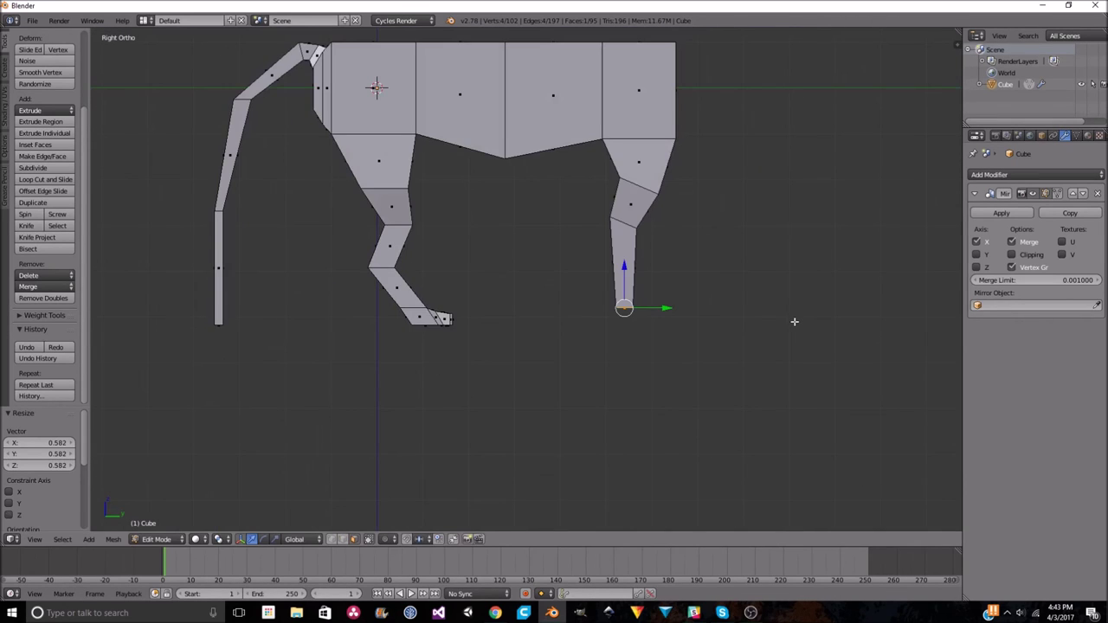
pyautogui.scroll(1, 794, 321)
pyautogui.moveTo(795, 321)
pyautogui.keyDown('shift'); pyautogui.mouseDown(button='middle')
pyautogui.moveTo(724, 314)
pyautogui.moveTo(438, 413)
pyautogui.moveTo(452, 354)
pyautogui.mouseUp(button='middle'); pyautogui.keyUp('shift')
pyautogui.scroll(4, 741, 383)
pyautogui.press('g')
pyautogui.press('x')
pyautogui.click(835, 392)
# Extrude the front foot forward and set its position numerically in the transform panel.
pyautogui.moveTo(835, 393)
pyautogui.mouseDown(button='middle')
pyautogui.moveTo(714, 339)
pyautogui.moveTo(718, 174)
pyautogui.moveTo(724, 287)
pyautogui.mouseUp(button='middle')
pyautogui.press('KP_3')
pyautogui.scroll(-2, 714, 340)
pyautogui.click(700, 358)
pyautogui.press('n')
pyautogui.press('Return')
pyautogui.press('n')
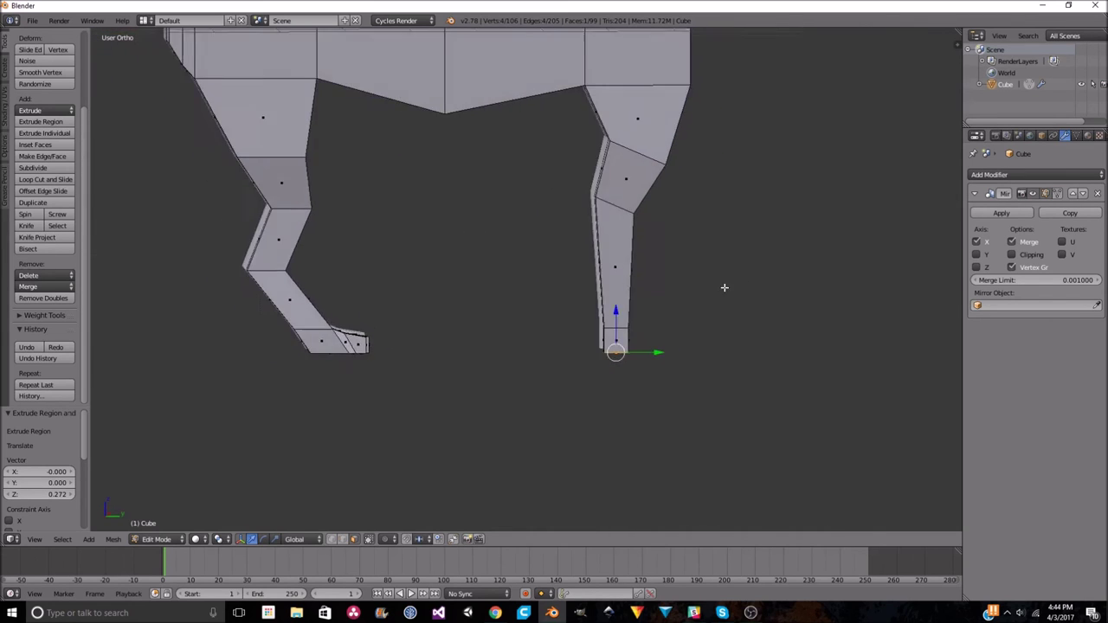
pyautogui.press('KP_3')
pyautogui.scroll(2, 683, 346)
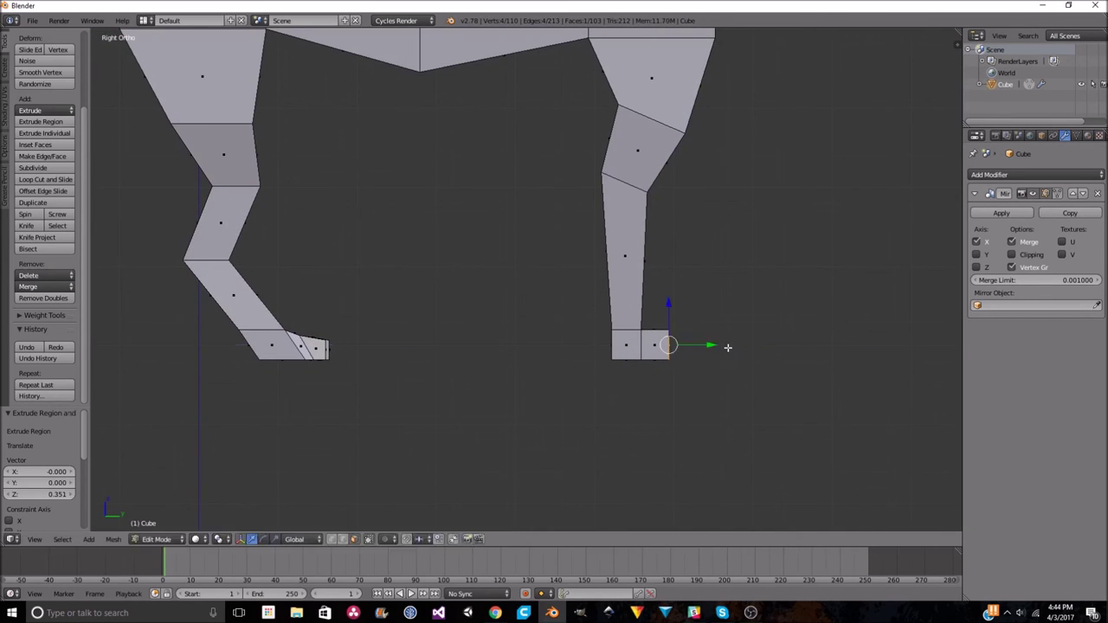
pyautogui.click(753, 342)
# Knife-cut across the hind foot and move the selection vertically along Z.
pyautogui.rightClick(268, 365)
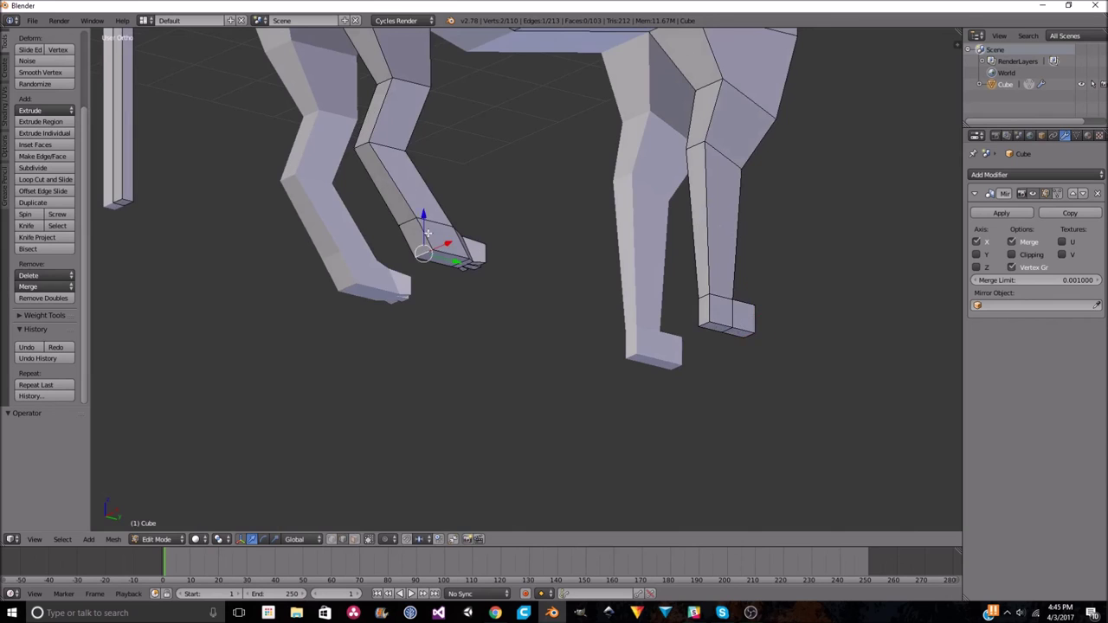
pyautogui.moveTo(268, 365); pyautogui.dragTo(467, 250, button='middle')
pyautogui.scroll(2, 320, 363)
pyautogui.moveTo(319, 363)
pyautogui.mouseDown(button='middle')
pyautogui.moveTo(544, 377)
pyautogui.moveTo(494, 211)
pyautogui.mouseUp(button='middle')
pyautogui.press('k')
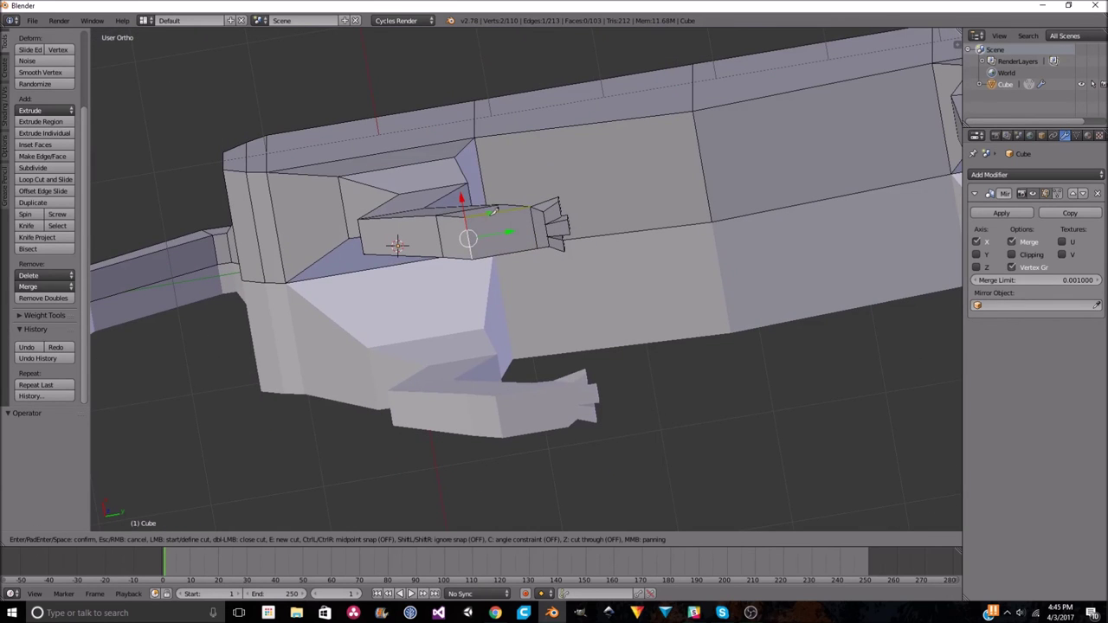
pyautogui.press('g')
pyautogui.press('z')
pyautogui.press('KP_3')
pyautogui.scroll(-2, 355, 328)
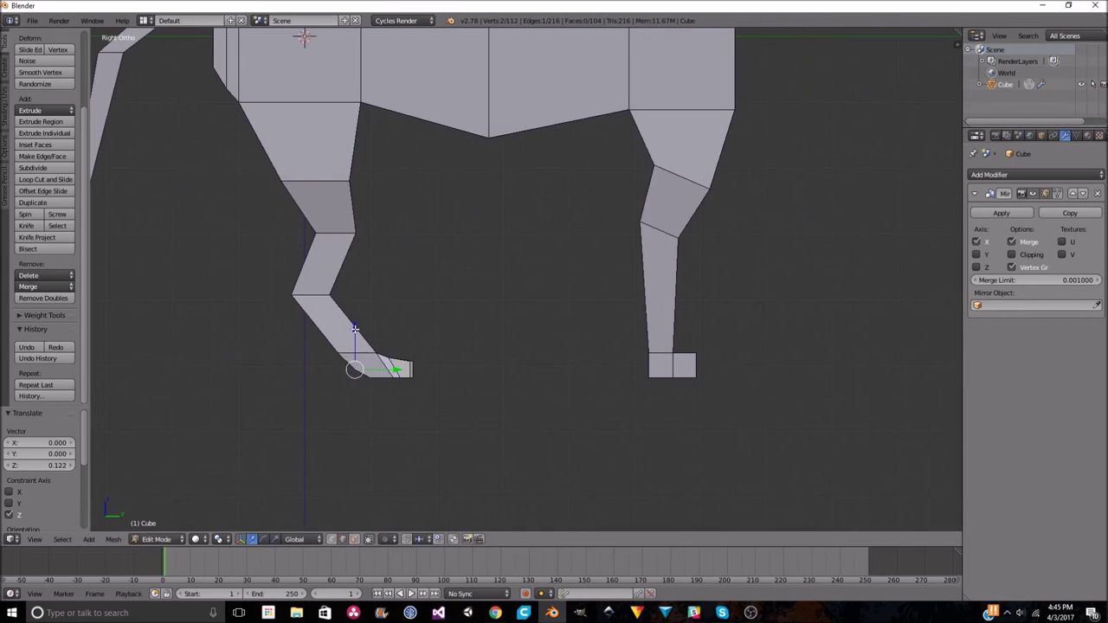
# Knife-cut the far foot in front view to separate the toes.
pyautogui.moveTo(700, 396)
pyautogui.mouseDown(button='middle')
pyautogui.moveTo(698, 499)
pyautogui.moveTo(598, 407)
pyautogui.mouseUp(button='middle')
pyautogui.rightClick(597, 407)
pyautogui.scroll(1, 620, 400)
pyautogui.press('KP_1')
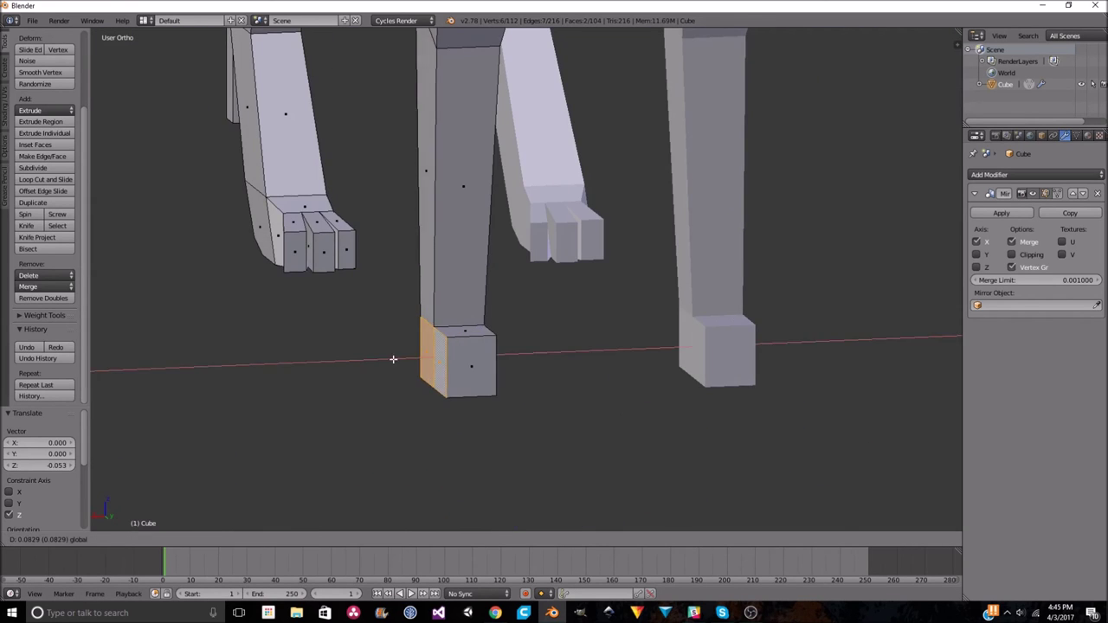
pyautogui.click(393, 359)
pyautogui.moveTo(393, 358); pyautogui.dragTo(445, 364, button='middle')
pyautogui.press('k')
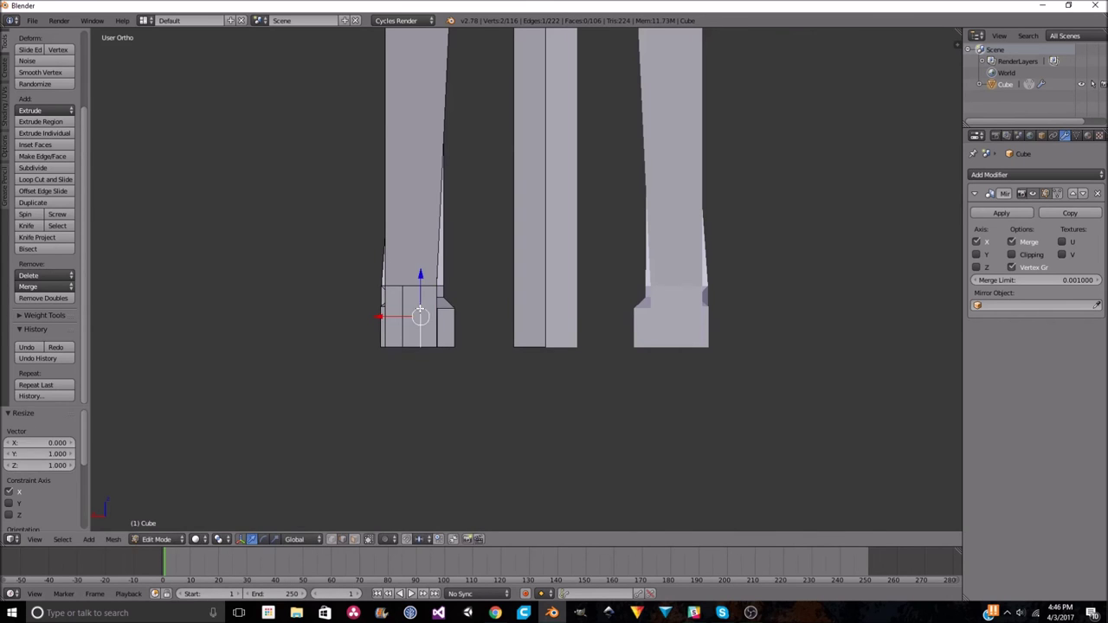
# Nudge a toe sideways and extrude the foot forward in side view.
pyautogui.moveTo(434, 314)
pyautogui.mouseDown(button='middle')
pyautogui.moveTo(680, 374)
pyautogui.moveTo(397, 390)
pyautogui.mouseUp(button='middle')
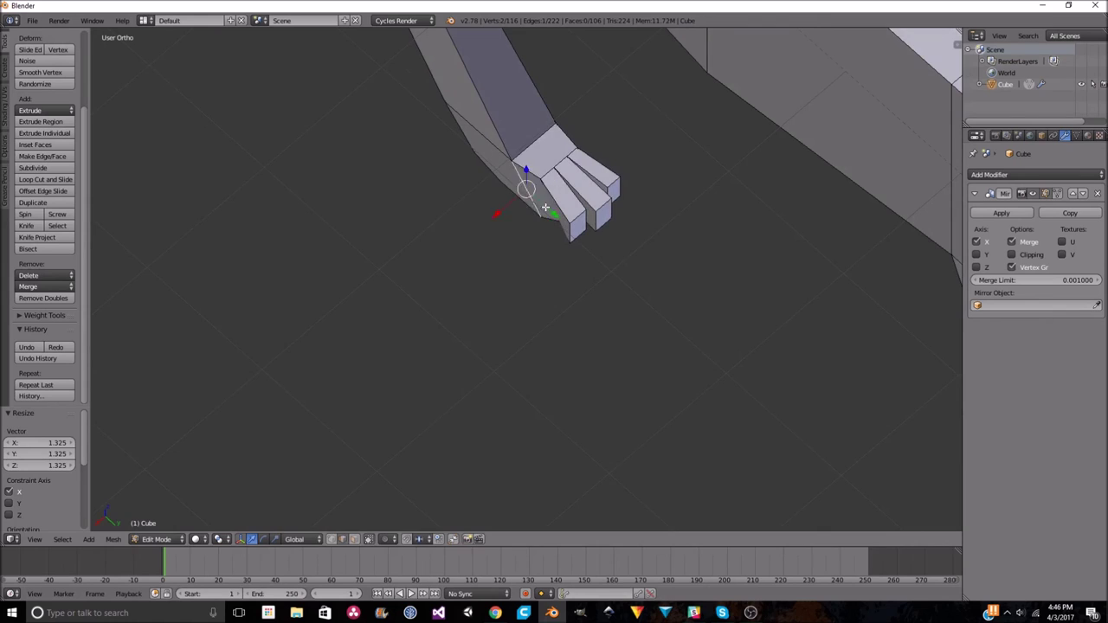
pyautogui.moveTo(545, 205); pyautogui.dragTo(507, 222, button='middle')
pyautogui.moveTo(507, 222); pyautogui.dragTo(512, 227)
pyautogui.moveTo(516, 291); pyautogui.dragTo(570, 244, button='middle')
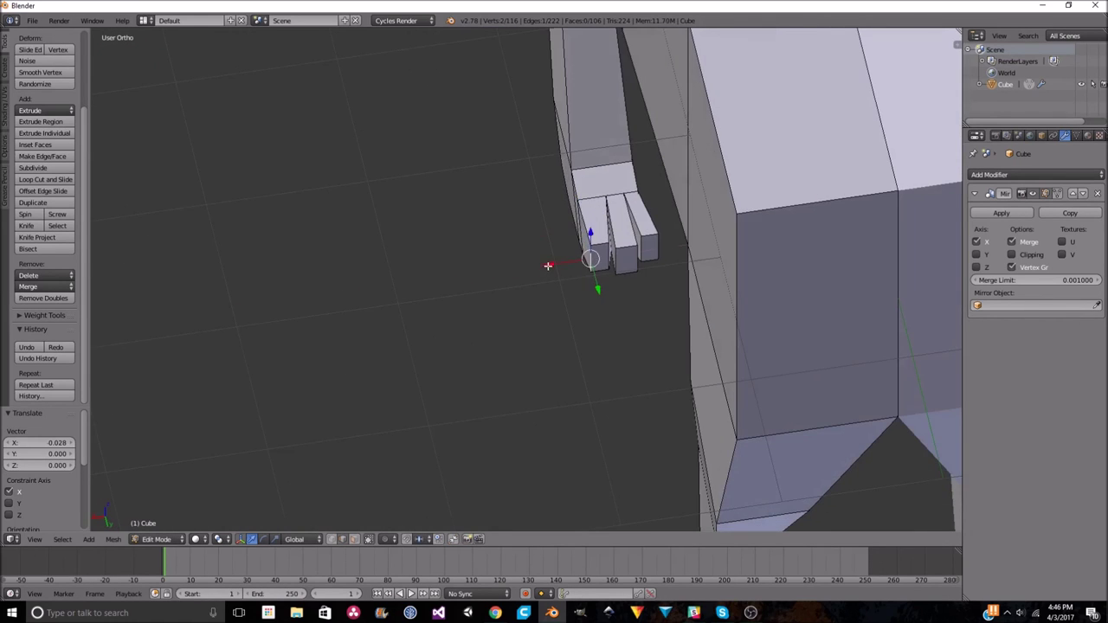
pyautogui.click(547, 265)
pyautogui.press('KP_3')
pyautogui.scroll(2, 653, 294)
pyautogui.scroll(2, 785, 313)
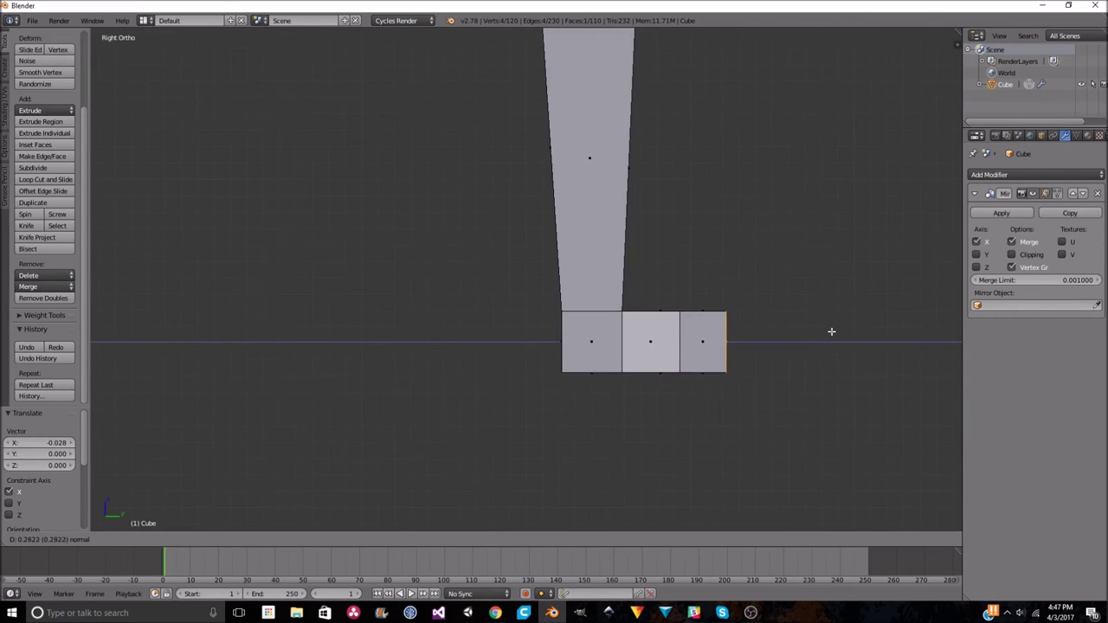
pyautogui.click(831, 331)
# Extrude another face to pull a new toe piece out from the paw.
pyautogui.moveTo(432, 389)
pyautogui.mouseDown(button='middle')
pyautogui.moveTo(591, 397)
pyautogui.moveTo(665, 421)
pyautogui.mouseUp(button='middle')
pyautogui.press('z')
pyautogui.moveTo(514, 440); pyautogui.dragTo(346, 389, button='middle')
pyautogui.press('e')
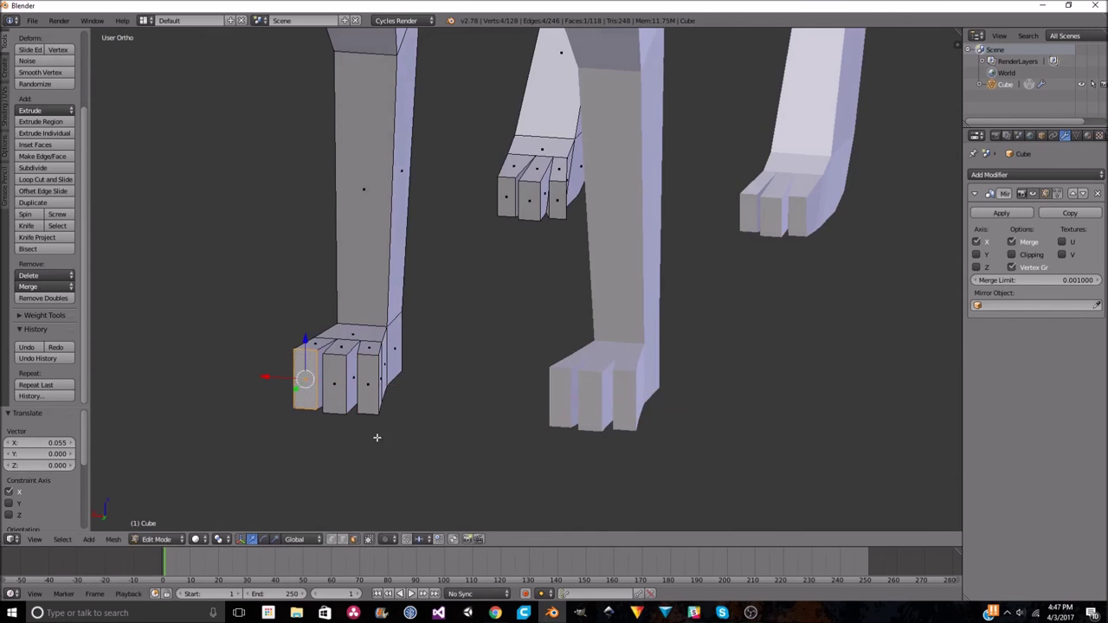
# Knife new edges across the underside of the paw.
pyautogui.moveTo(337, 332); pyautogui.dragTo(572, 328, button='middle')
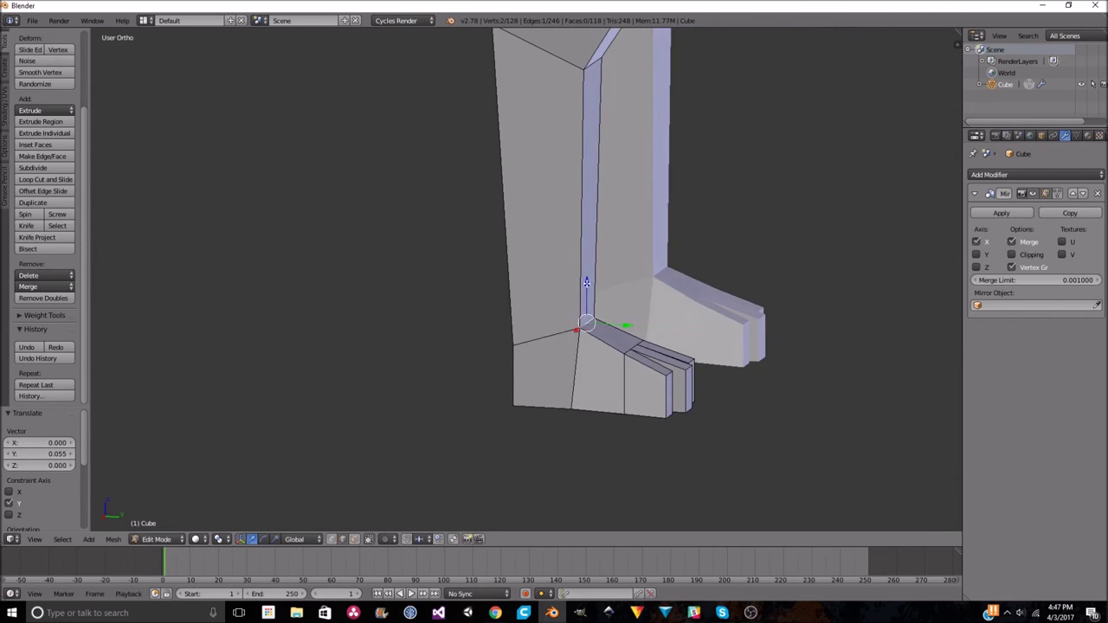
pyautogui.scroll(-3, 511, 370)
pyautogui.moveTo(511, 370)
pyautogui.mouseDown(button='middle')
pyautogui.moveTo(675, 222)
pyautogui.moveTo(617, 269)
pyautogui.mouseUp(button='middle')
pyautogui.scroll(3, 617, 270)
pyautogui.press('k')
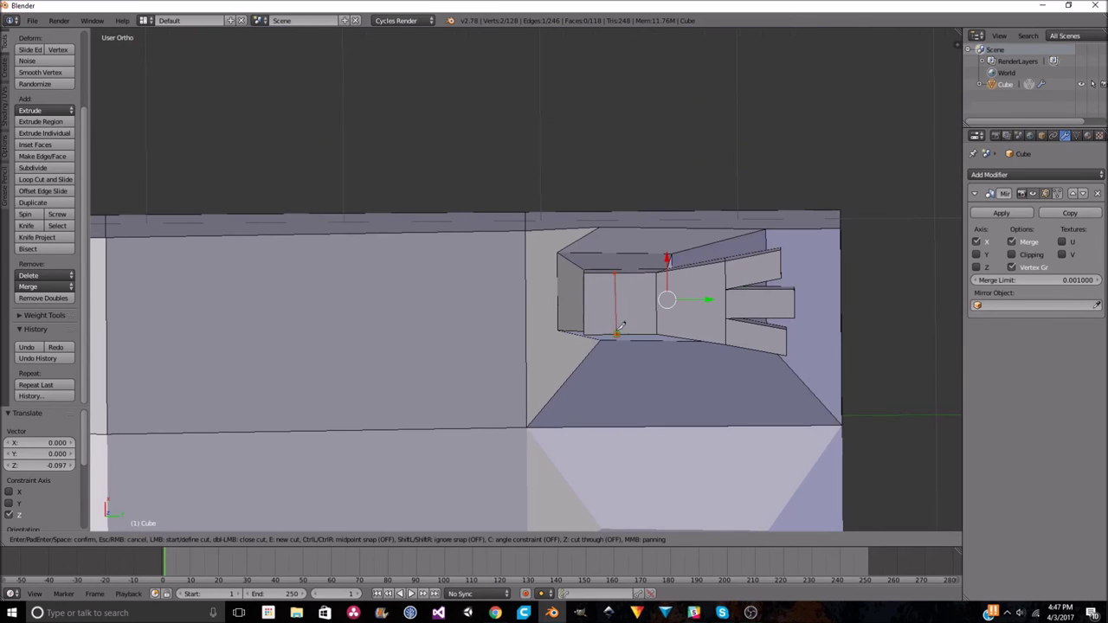
pyautogui.press('Escape')
# Zoom out to the full four-legged model and switch back to Object Mode.
pyautogui.scroll(-3, 622, 314)
pyautogui.scroll(-2, 635, 403)
pyautogui.moveTo(635, 404)
pyautogui.mouseDown(button='middle')
pyautogui.moveTo(487, 492)
pyautogui.moveTo(569, 292)
pyautogui.moveTo(604, 340)
pyautogui.mouseUp(button='middle')
pyautogui.scroll(-3, 569, 292)
pyautogui.press('Tab')
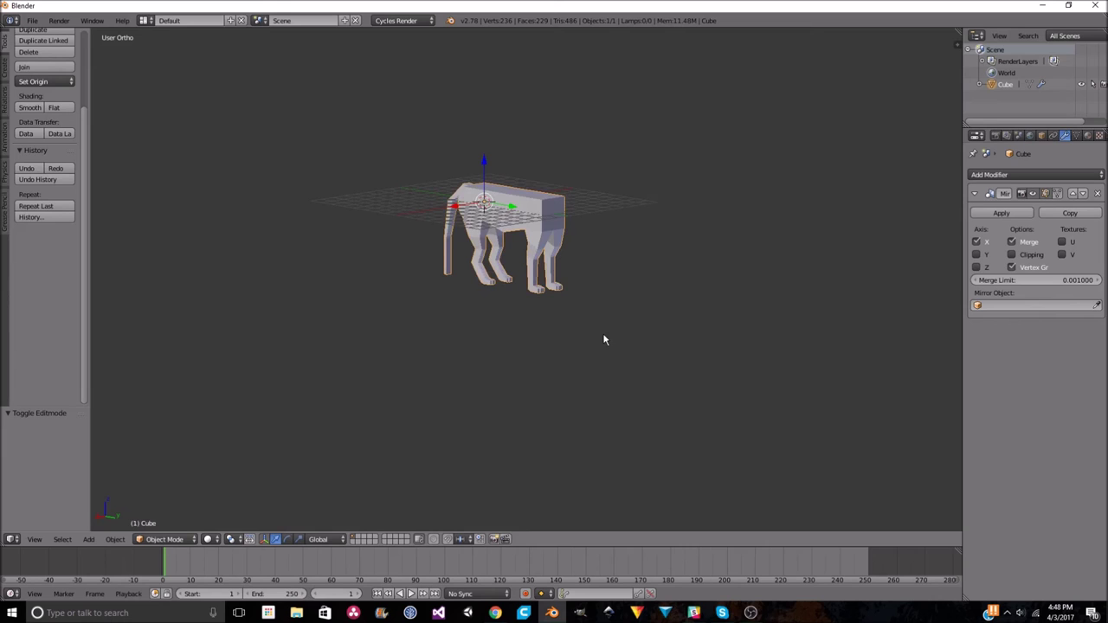
# Loop-cut a horizontal edge loop along the panther's torso.
pyautogui.scroll(3, 604, 341)
pyautogui.press('Tab')
pyautogui.moveTo(619, 142); pyautogui.dragTo(462, 313, button='middle')
pyautogui.moveTo(490, 250); pyautogui.dragTo(463, 251, button='middle')
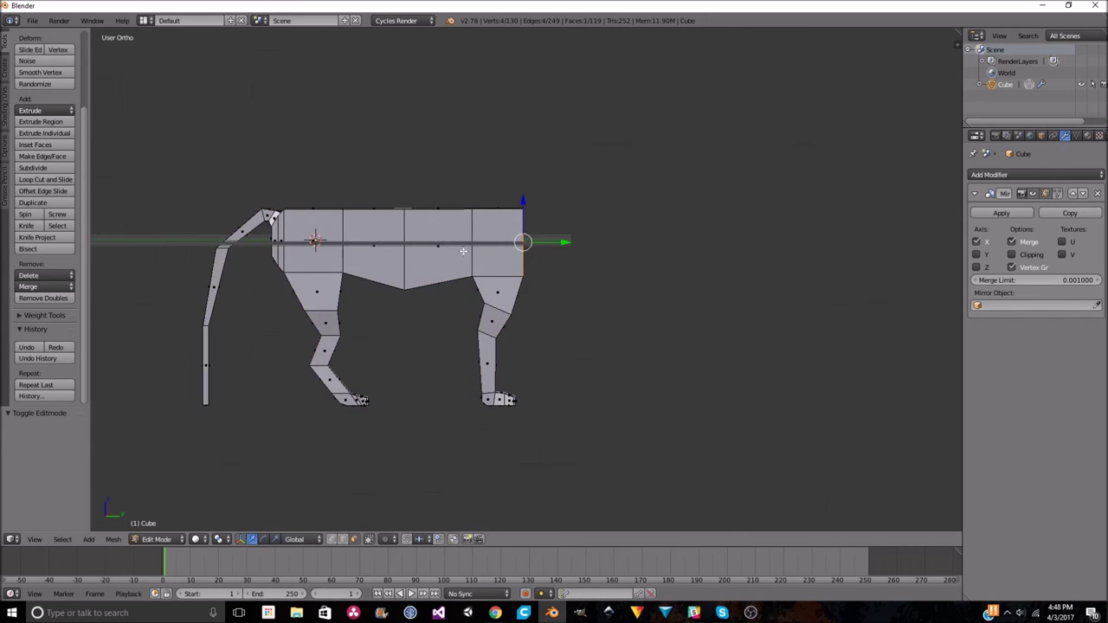
pyautogui.scroll(3, 572, 244)
pyautogui.hotkey('ctrl', 'r')
pyautogui.click(267, 302)
pyautogui.click(265, 271)
# Move the selected chest edges vertically along the Z axis.
pyautogui.moveTo(265, 272); pyautogui.dragTo(312, 270, button='middle')
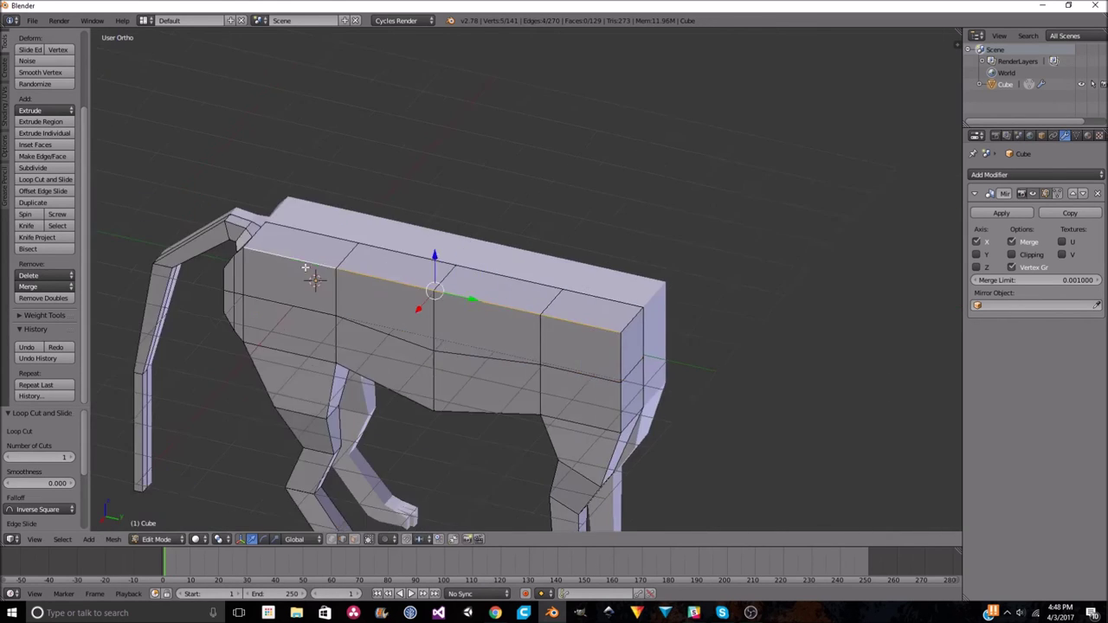
pyautogui.scroll(-2, 510, 312)
pyautogui.press('g')
pyautogui.press('z')
pyautogui.click(561, 316)
pyautogui.moveTo(565, 321)
pyautogui.mouseDown(button='middle')
pyautogui.moveTo(702, 358)
pyautogui.moveTo(490, 399)
pyautogui.mouseUp(button='middle')
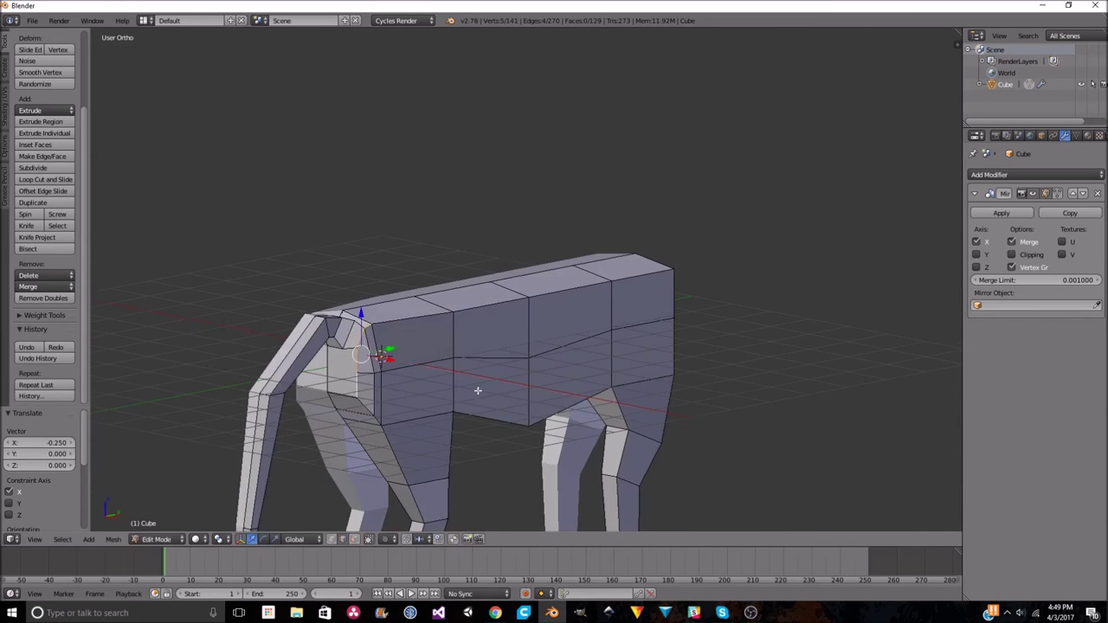
# Shift a chest edge sideways along the X axis to reshape the chest.
pyautogui.press('g')
pyautogui.press('x')
pyautogui.click(553, 316)
pyautogui.moveTo(554, 316); pyautogui.dragTo(484, 364, button='middle')
pyautogui.scroll(3, 449, 344)
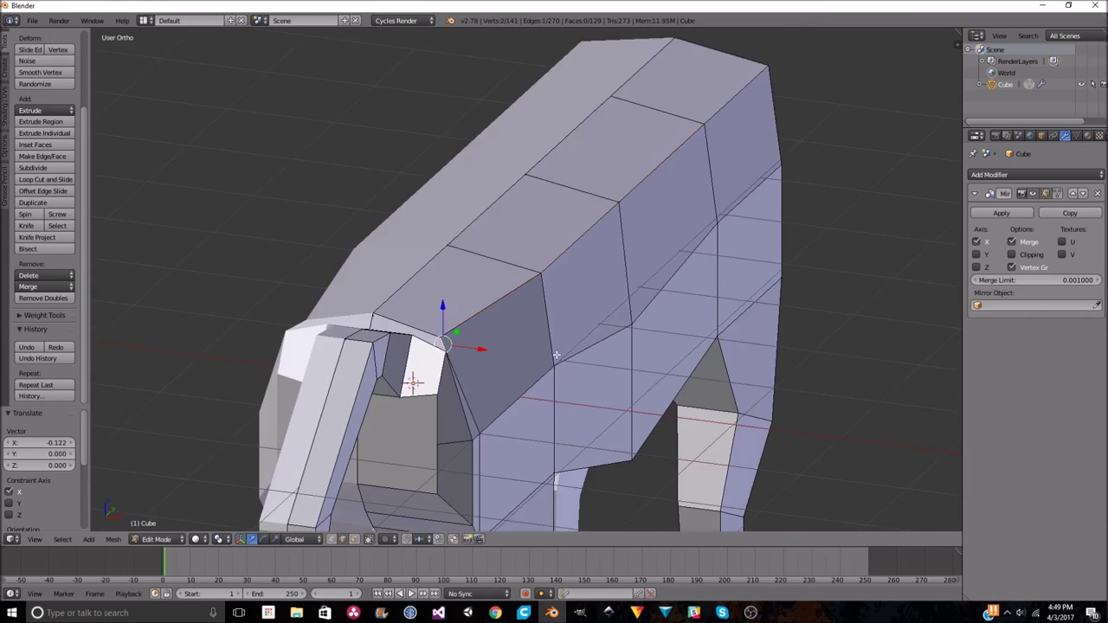
pyautogui.press('Escape')
pyautogui.scroll(-5, 476, 258)
pyautogui.scroll(5, 476, 258)
pyautogui.moveTo(476, 258)
pyautogui.mouseDown(button='middle')
pyautogui.moveTo(526, 356)
pyautogui.moveTo(485, 378)
pyautogui.mouseUp(button='middle')
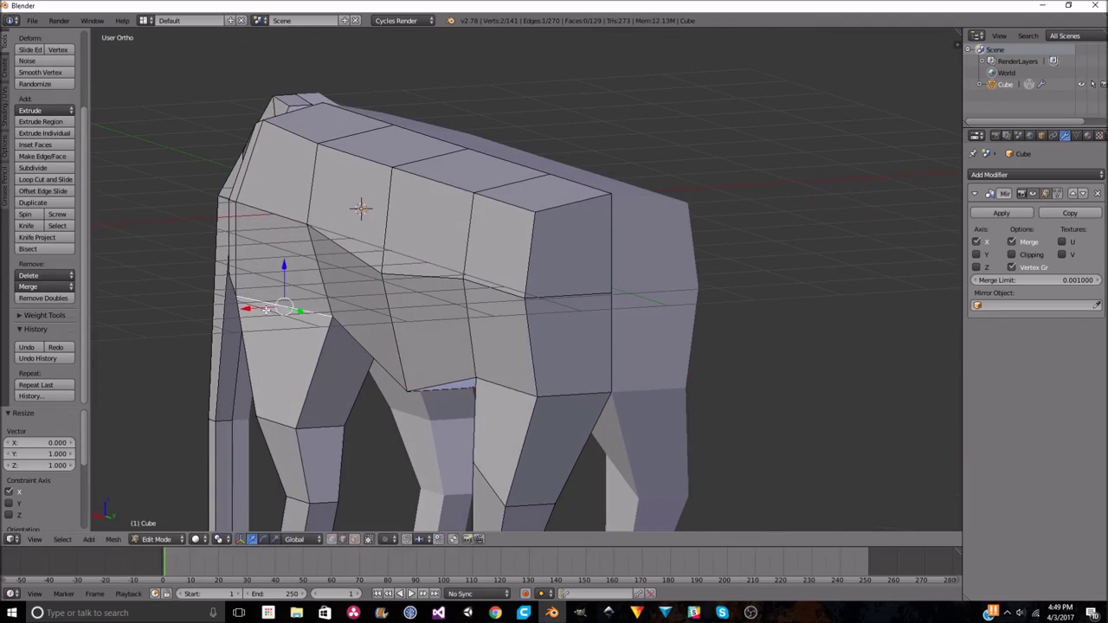
pyautogui.moveTo(403, 371)
pyautogui.mouseDown(button='middle')
pyautogui.moveTo(467, 381)
pyautogui.moveTo(545, 338)
pyautogui.moveTo(559, 395)
pyautogui.mouseUp(button='middle')
pyautogui.scroll(-3, 487, 389)
# Delete the unwanted front-leg face (faces only) and inspect a leg edge in the side panel.
pyautogui.press('Tab')
pyautogui.press('Tab')
pyautogui.scroll(5, 545, 338)
pyautogui.scroll(-5, 562, 336)
pyautogui.scroll(5, 580, 333)
pyautogui.scroll(3, 554, 364)
pyautogui.rightClick(553, 372)
pyautogui.press('x')
pyautogui.click(559, 380)
pyautogui.rightClick(626, 337)
pyautogui.press('n')
pyautogui.press('n')
pyautogui.scroll(-5, 689, 251)
pyautogui.press('Tab')
pyautogui.moveTo(689, 251); pyautogui.dragTo(606, 259, button='middle')
# Save the file as Panther.blend and switch to a right side view.
pyautogui.hotkey('ctrl', 'shift', 's')
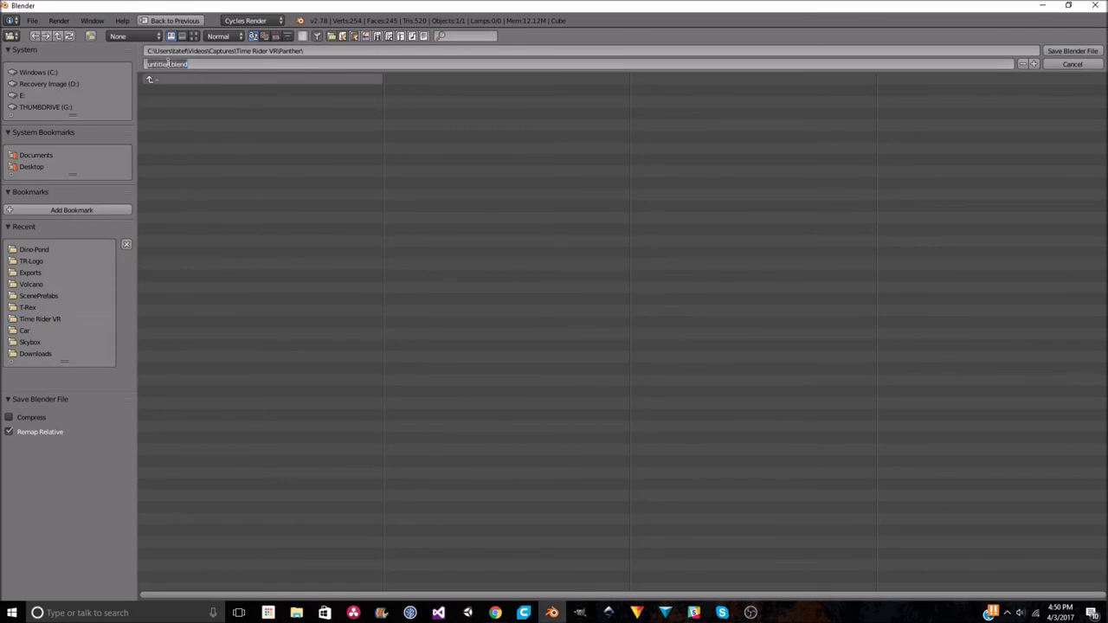
pyautogui.write('Panther')
pyautogui.press('Return')
pyautogui.moveTo(317, 66)
pyautogui.mouseDown(button='middle')
pyautogui.moveTo(420, 532)
pyautogui.moveTo(717, 276)
pyautogui.mouseUp(button='middle')
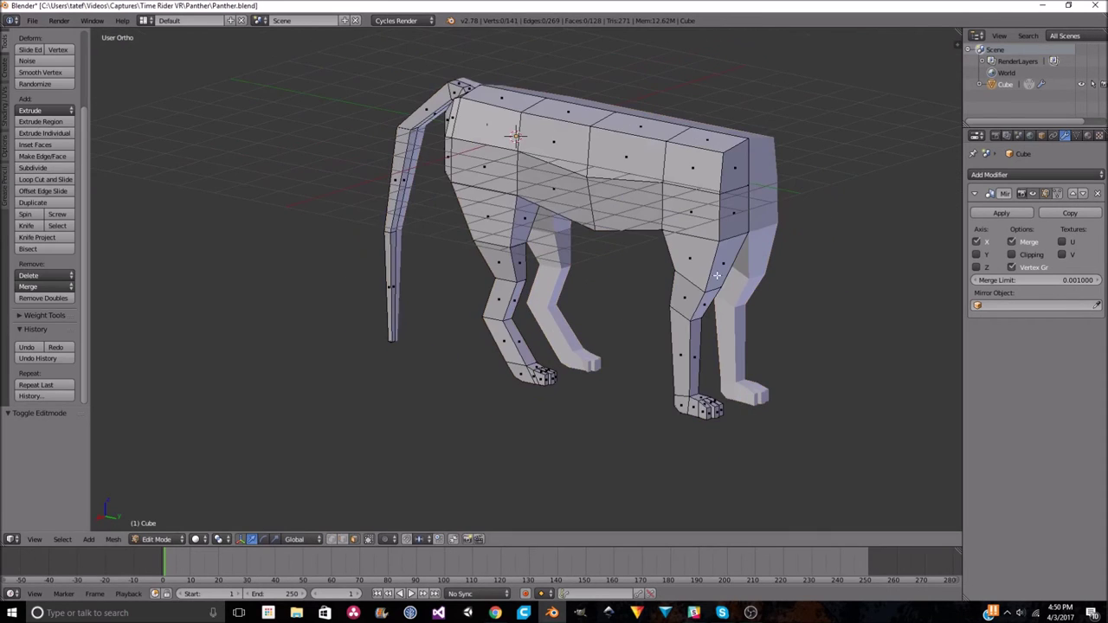
pyautogui.press('KP_3')
# Extrude the torso's front end face forward into a neck.
pyautogui.scroll(-2, 736, 202)
pyautogui.press('e')
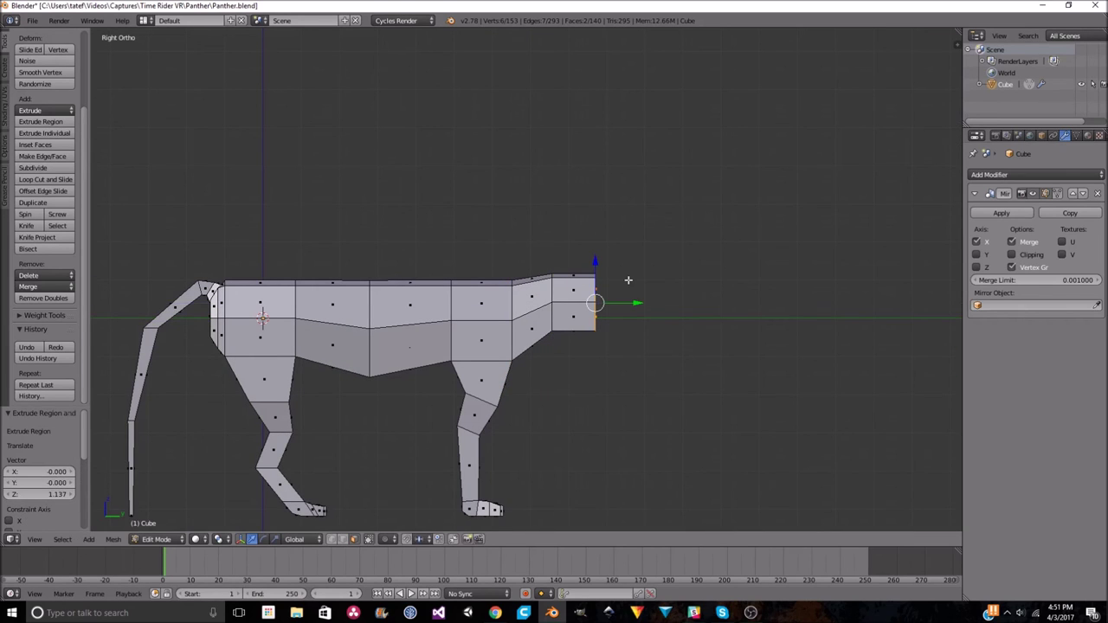
pyautogui.scroll(-2, 597, 260)
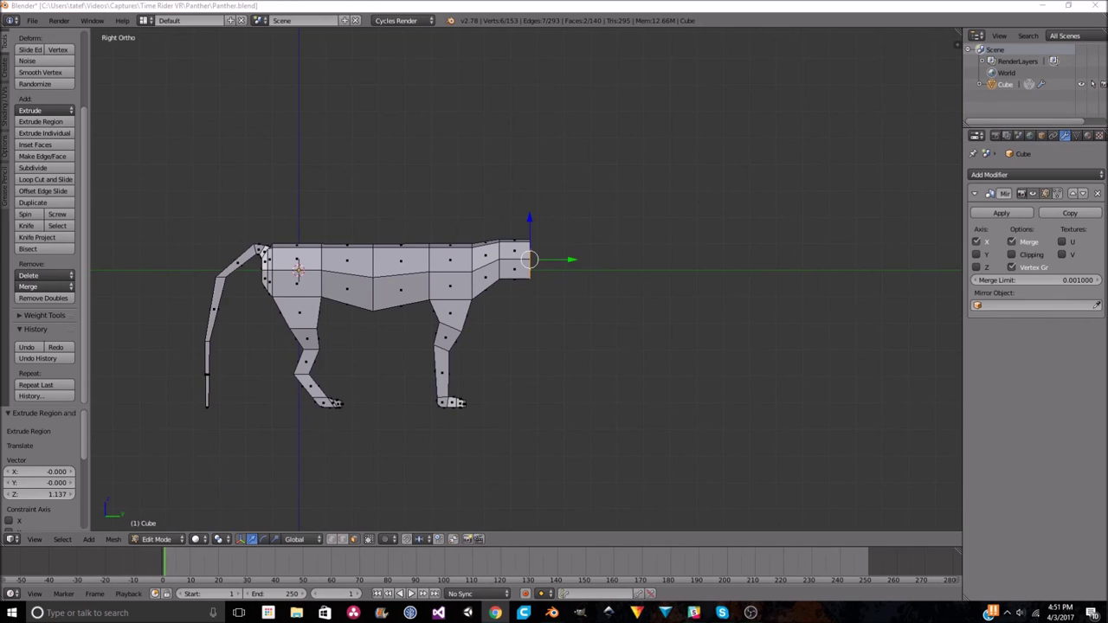
pyautogui.click(581, 253)
pyautogui.moveTo(581, 254)
pyautogui.mouseDown(button='middle')
pyautogui.moveTo(539, 297)
pyautogui.moveTo(459, 247)
pyautogui.moveTo(286, 517)
pyautogui.moveTo(298, 239)
pyautogui.moveTo(548, 265)
pyautogui.moveTo(623, 289)
pyautogui.mouseUp(button='middle')
pyautogui.scroll(3, 605, 312)
pyautogui.scroll(2, 576, 316)
pyautogui.press('KP_3')
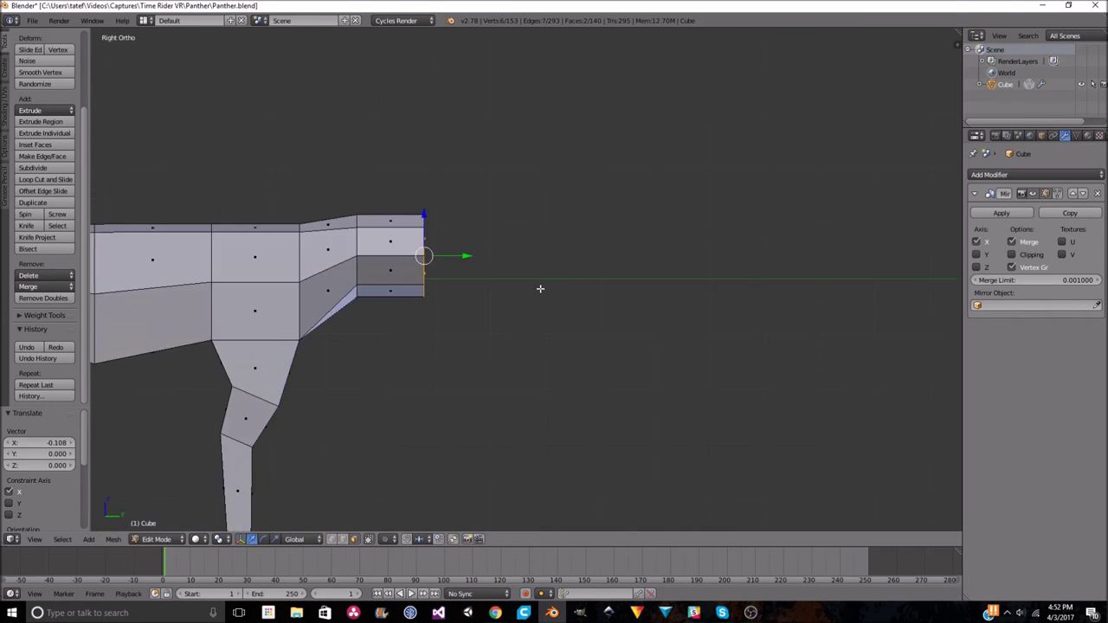
# Extrude the head's front face into a snout and raise it into place.
pyautogui.press('e')
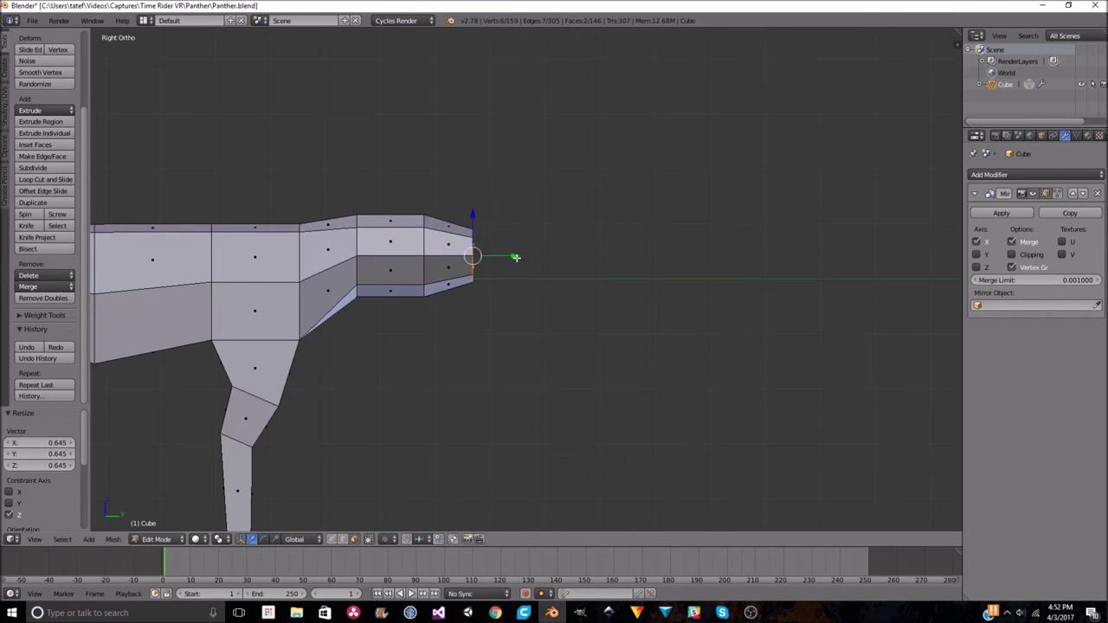
pyautogui.rightClick(501, 266)
pyautogui.press('e')
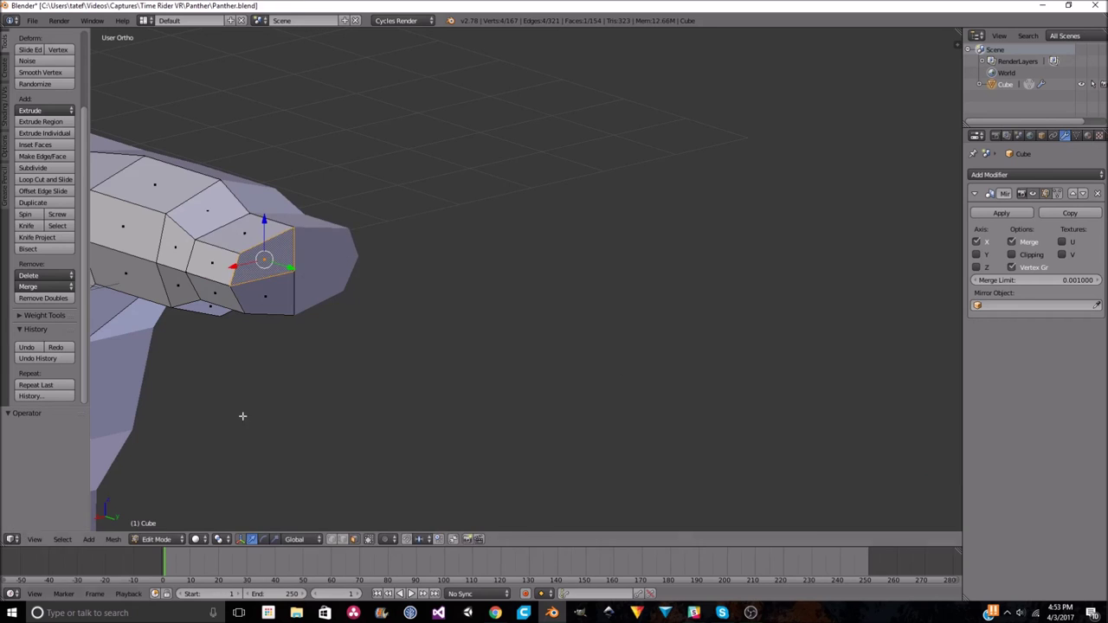
pyautogui.moveTo(267, 217); pyautogui.dragTo(268, 201)
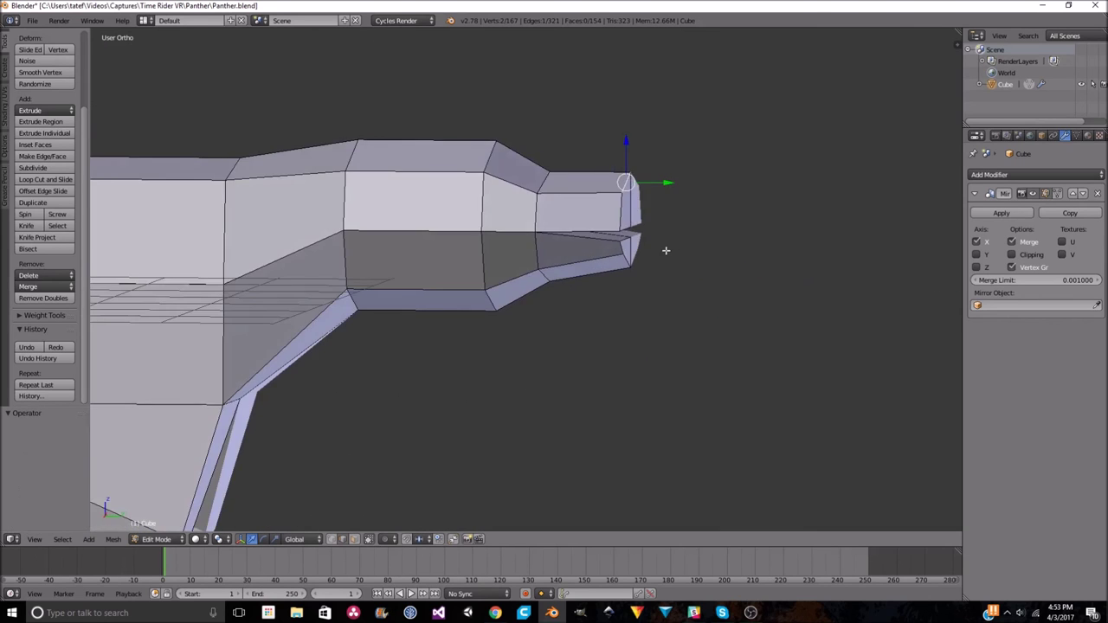
pyautogui.click(318, 538)
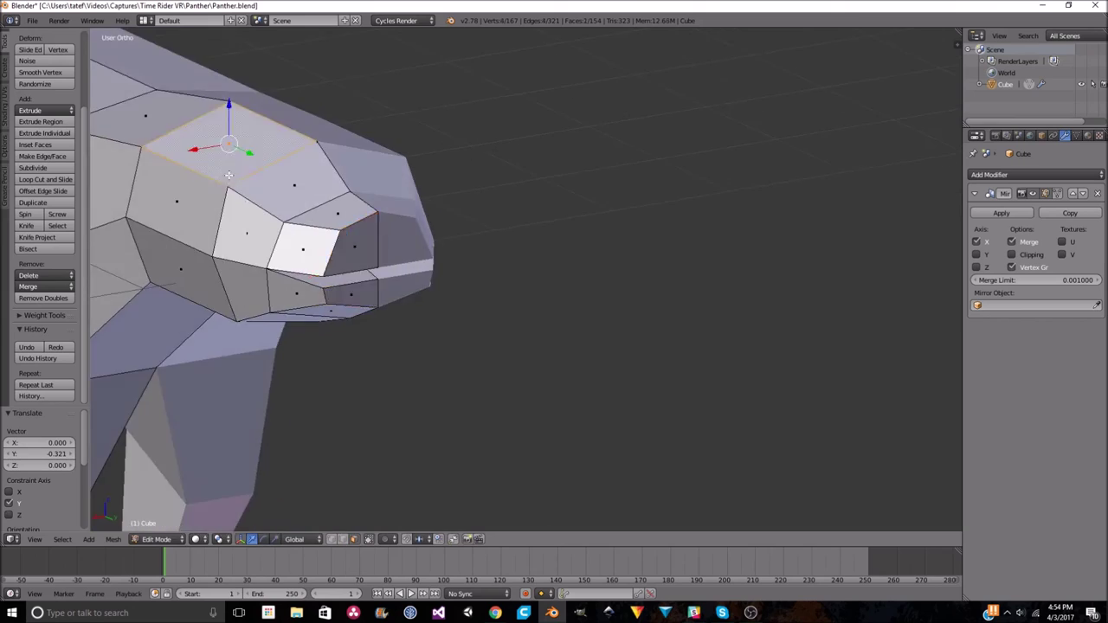
pyautogui.moveTo(407, 286)
pyautogui.mouseDown(button='middle')
pyautogui.moveTo(368, 267)
pyautogui.moveTo(403, 280)
pyautogui.mouseUp(button='middle')
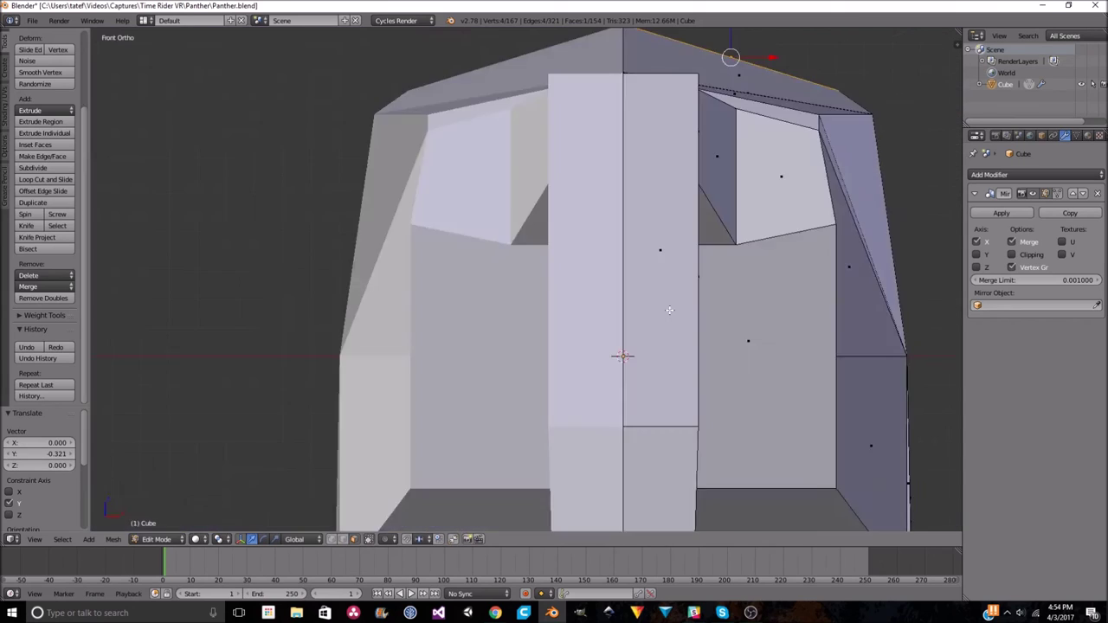
# Knife-cut across the head to add edges on the snout.
pyautogui.scroll(3, 404, 280)
pyautogui.click(496, 267)
pyautogui.press('Return')
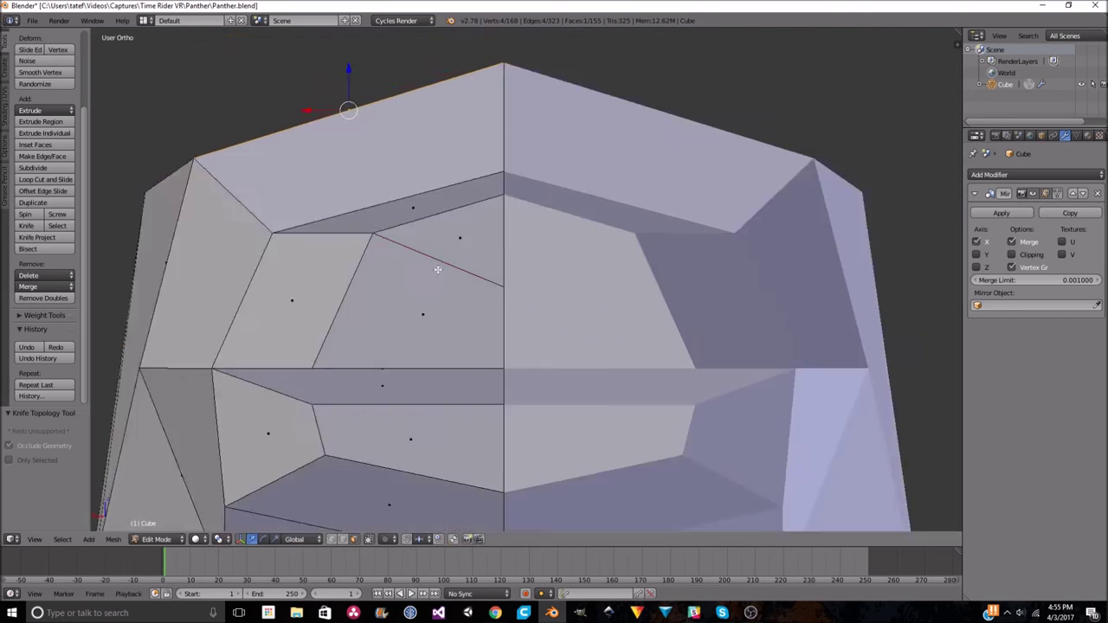
pyautogui.moveTo(644, 327); pyautogui.dragTo(394, 320, button='middle')
pyautogui.scroll(3, 393, 320)
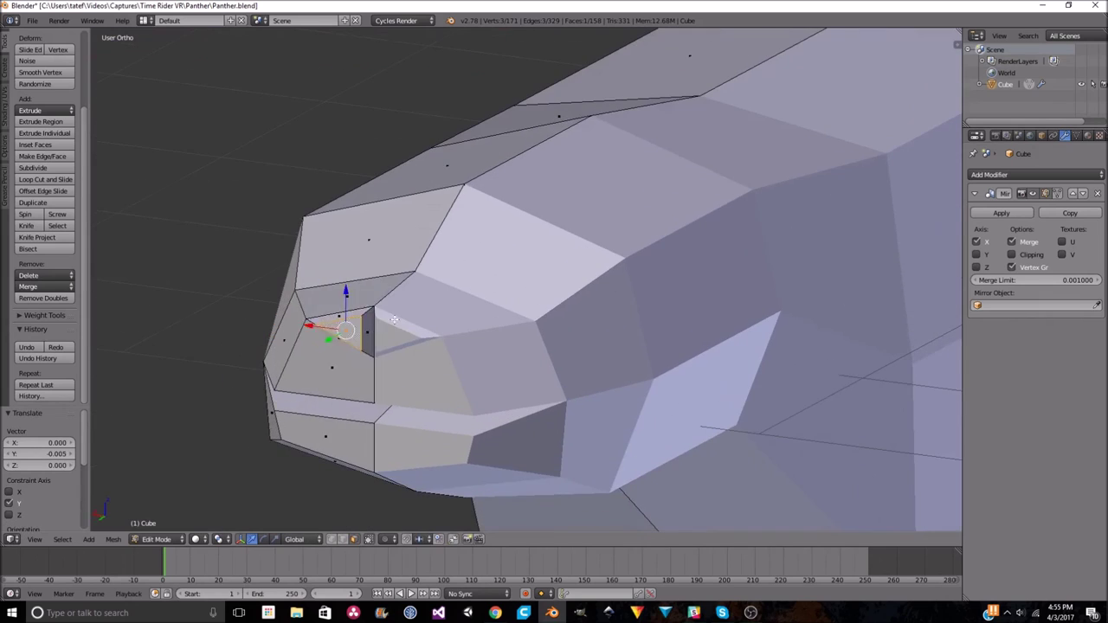
# Nudge an edge beside the nose into a new position, then deselect everything.
pyautogui.rightClick(334, 321)
pyautogui.moveTo(343, 519)
pyautogui.mouseDown(button='middle')
pyautogui.moveTo(334, 346)
pyautogui.moveTo(326, 531)
pyautogui.mouseUp(button='middle')
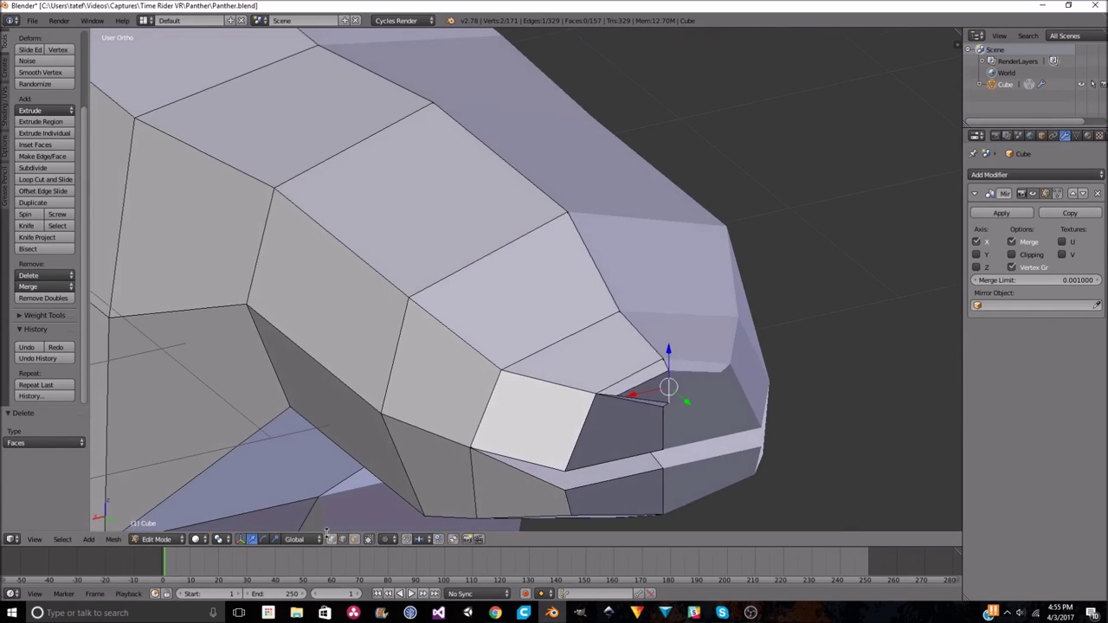
pyautogui.click(597, 402)
pyautogui.moveTo(597, 402); pyautogui.dragTo(686, 263, button='middle')
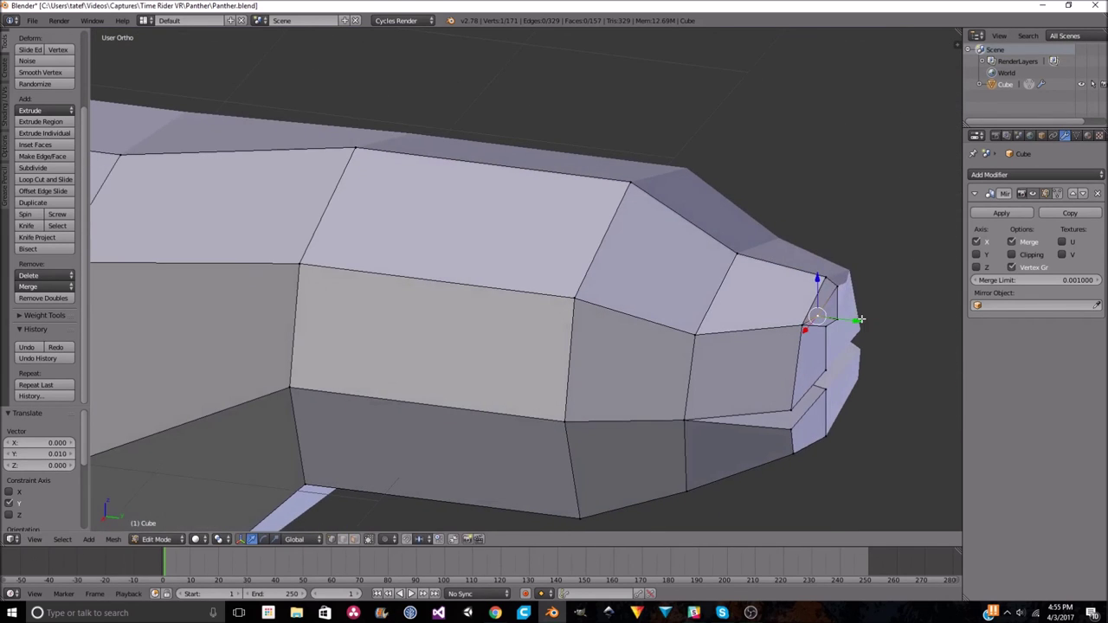
pyautogui.scroll(3, 685, 262)
pyautogui.scroll(-5, 685, 262)
pyautogui.press('KP_3')
pyautogui.scroll(-3, 786, 275)
pyautogui.press('a')
pyautogui.click(353, 539)
# Confirm the nose transform, then select a nose edge and narrow it along X.
pyautogui.scroll(4, 554, 294)
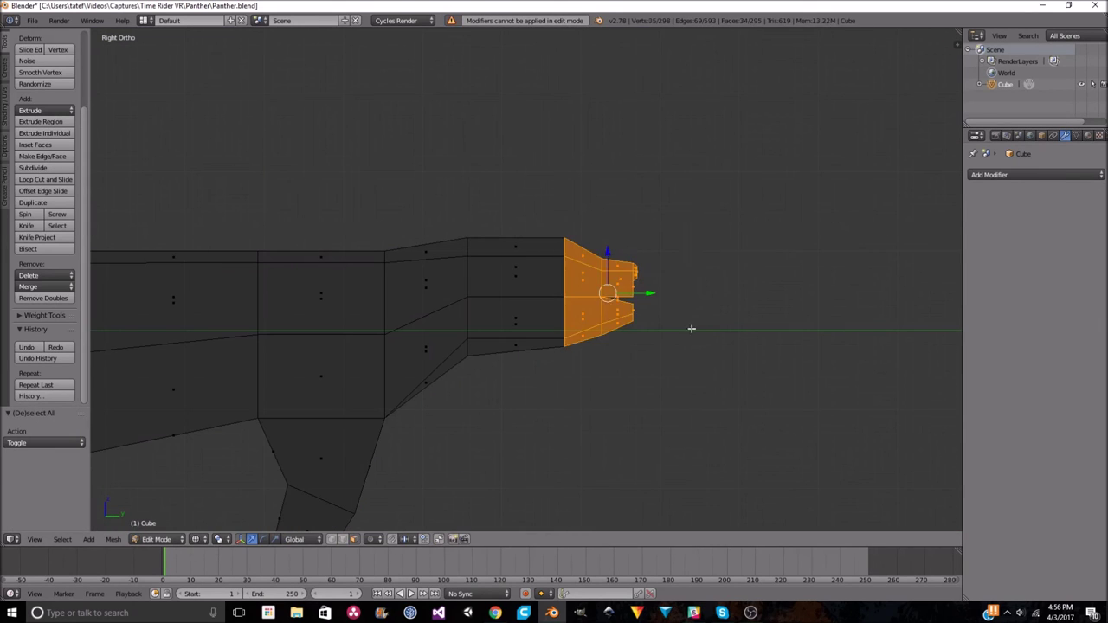
pyautogui.click(634, 294)
pyautogui.scroll(-5, 567, 381)
pyautogui.press('z')
pyautogui.moveTo(567, 382); pyautogui.dragTo(555, 338, button='middle')
pyautogui.scroll(5, 555, 339)
pyautogui.rightClick(459, 339)
pyautogui.moveTo(458, 340); pyautogui.dragTo(477, 289, button='middle')
pyautogui.press('s')
pyautogui.press('x')
pyautogui.click(667, 395)
# Raise the nose edge vertically along Z.
pyautogui.moveTo(667, 395)
pyautogui.mouseDown(button='middle')
pyautogui.moveTo(519, 268)
pyautogui.moveTo(507, 197)
pyautogui.moveTo(576, 185)
pyautogui.moveTo(554, 259)
pyautogui.moveTo(575, 284)
pyautogui.mouseUp(button='middle')
pyautogui.press('g')
pyautogui.press('z')
pyautogui.click(576, 199)
# From the top view, knife-cut a new edge across the nose.
pyautogui.press('KP_7')
pyautogui.scroll(2, 828, 249)
pyautogui.press('k')
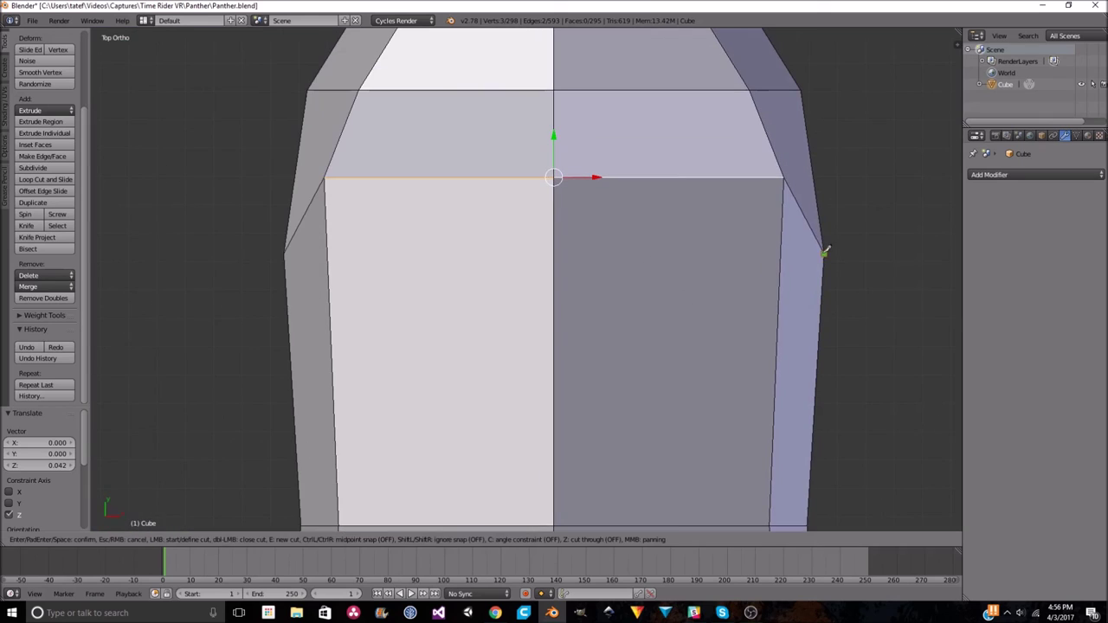
pyautogui.press('Return')
pyautogui.moveTo(290, 248)
pyautogui.mouseDown(button='middle')
pyautogui.moveTo(698, 242)
pyautogui.moveTo(483, 253)
pyautogui.moveTo(485, 288)
pyautogui.mouseUp(button='middle')
# In front view wireframe, box-select the left half of the mesh and delete it.
pyautogui.press('KP_1')
pyautogui.scroll(-3, 638, 341)
pyautogui.press('a')
pyautogui.press('z')
pyautogui.press('b')
pyautogui.moveTo(321, 222); pyautogui.dragTo(529, 514)
pyautogui.scroll(4, 565, 359)
pyautogui.press('x')
pyautogui.click(565, 358)
# Add a Mirror modifier to the panther to restore the missing half.
pyautogui.press('z')
pyautogui.click(1034, 174)
pyautogui.click(856, 312)
pyautogui.moveTo(432, 310); pyautogui.dragTo(574, 196, button='middle')
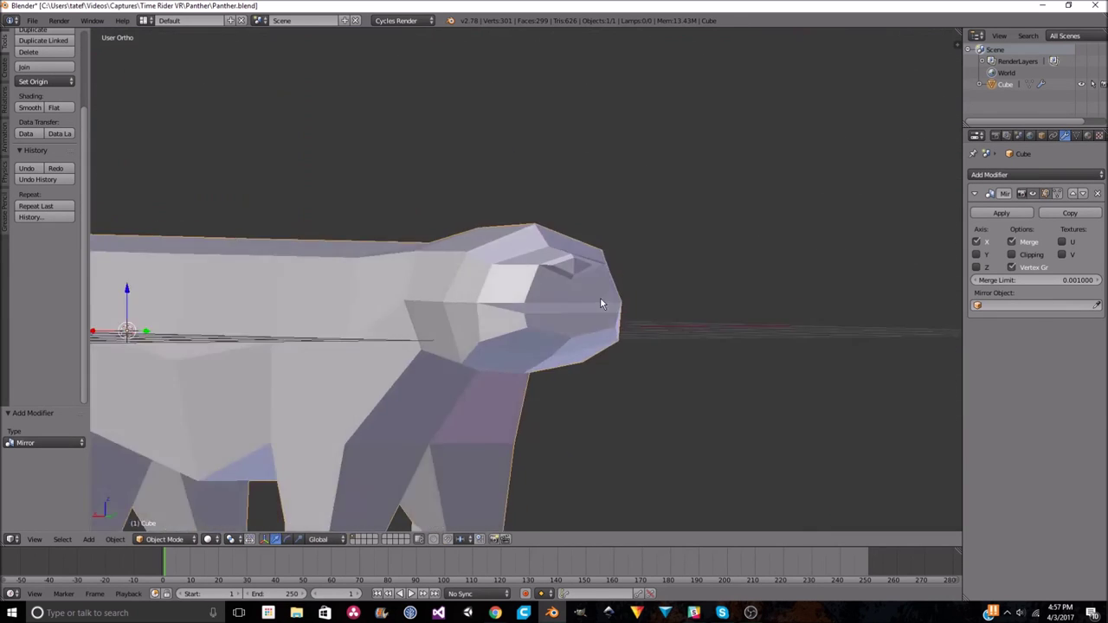
# Reposition the snout edge, raising it and moving it along Y.
pyautogui.press('Tab')
pyautogui.moveTo(697, 344); pyautogui.dragTo(762, 387)
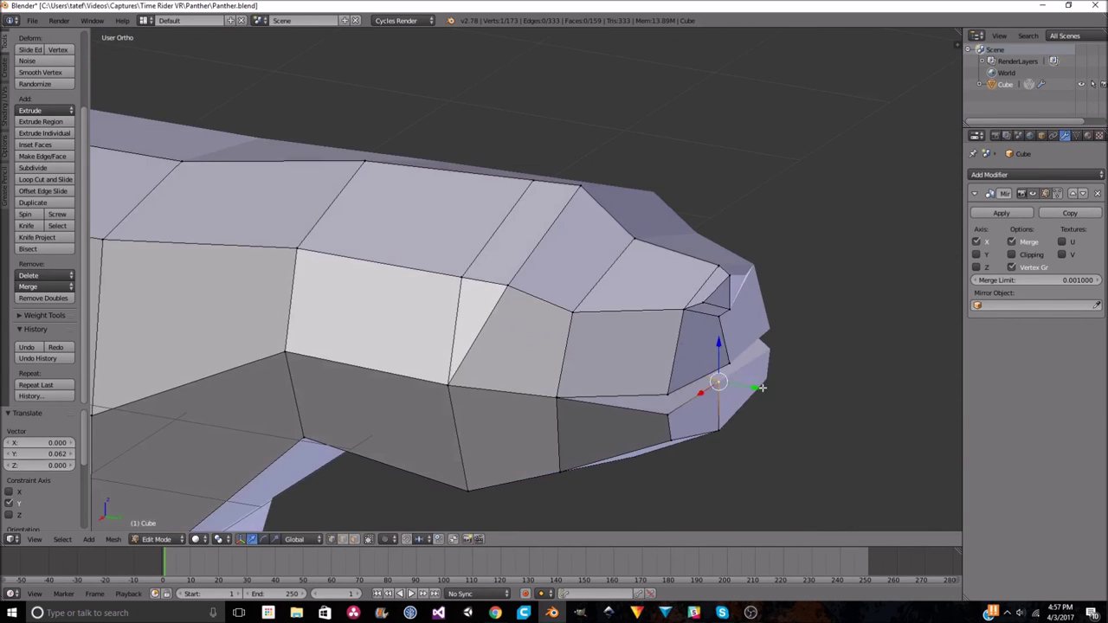
pyautogui.press('0')
pyautogui.press('Return')
pyautogui.moveTo(729, 367); pyautogui.dragTo(673, 343, button='middle')
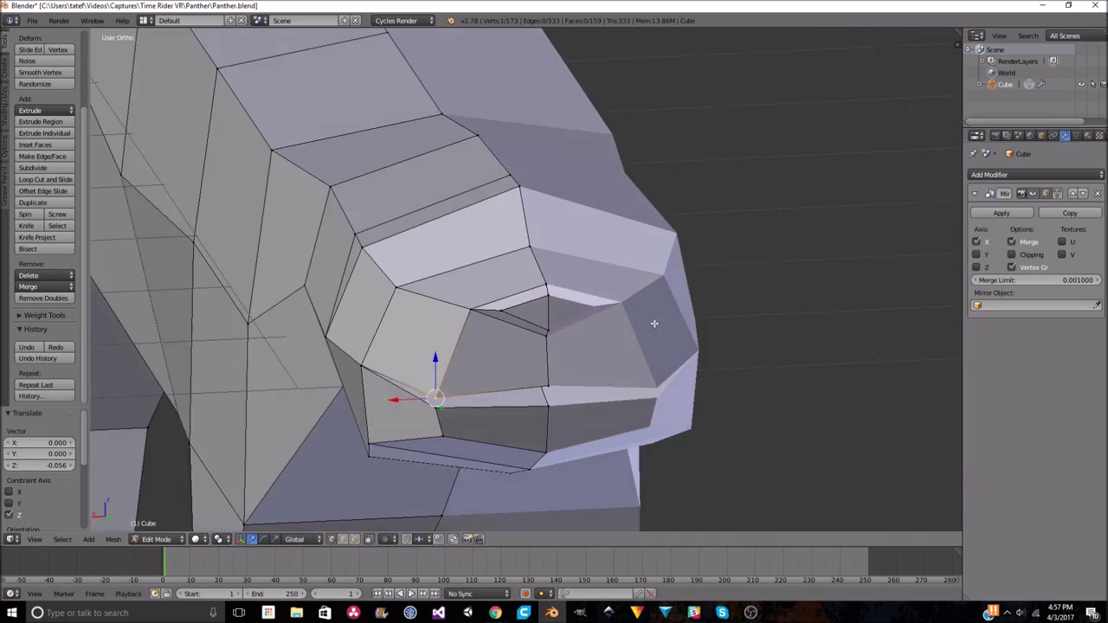
pyautogui.click(637, 311)
pyautogui.click(731, 362)
pyautogui.moveTo(731, 361)
pyautogui.mouseDown(button='middle')
pyautogui.moveTo(251, 283)
pyautogui.moveTo(635, 402)
pyautogui.moveTo(481, 336)
pyautogui.mouseUp(button='middle')
pyautogui.press('g')
pyautogui.press('y')
pyautogui.click(251, 282)
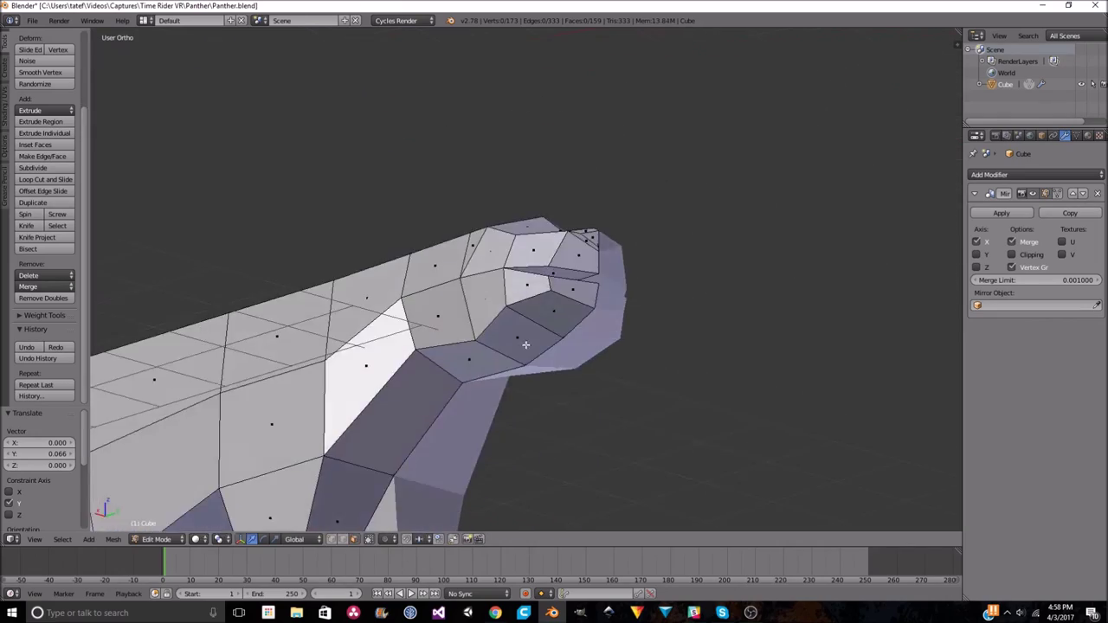
# Select the snout faces, move them along X and check the head in Object Mode.
pyautogui.click(481, 336)
pyautogui.press('g')
pyautogui.press('x')
pyautogui.click(465, 343)
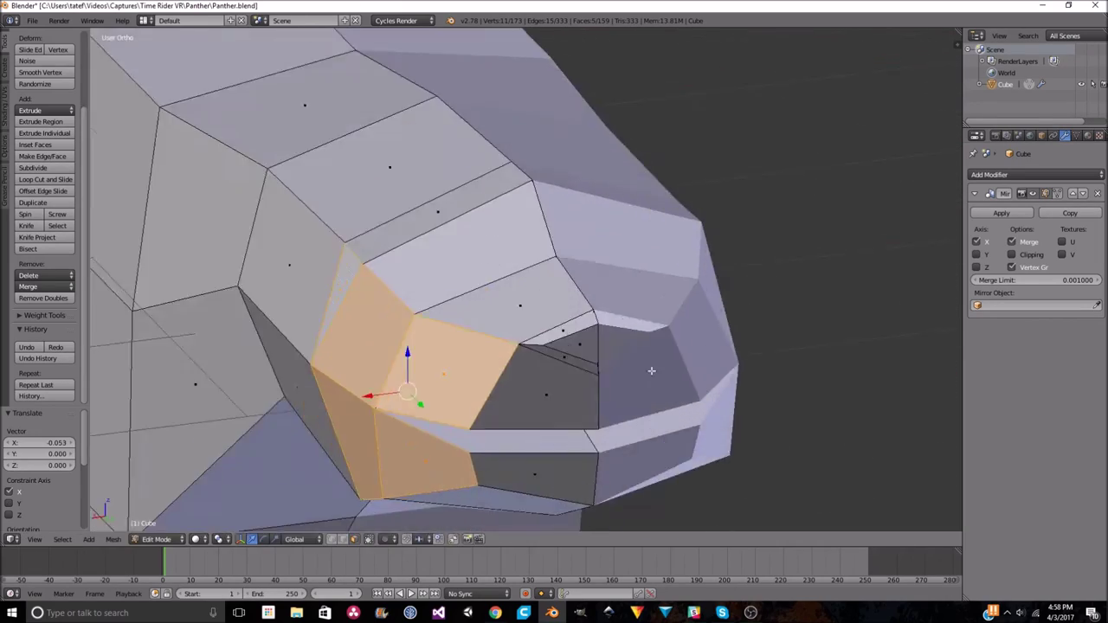
pyautogui.moveTo(464, 344); pyautogui.dragTo(513, 390, button='middle')
pyautogui.press('Tab')
pyautogui.press('Tab')
pyautogui.scroll(-5, 708, 308)
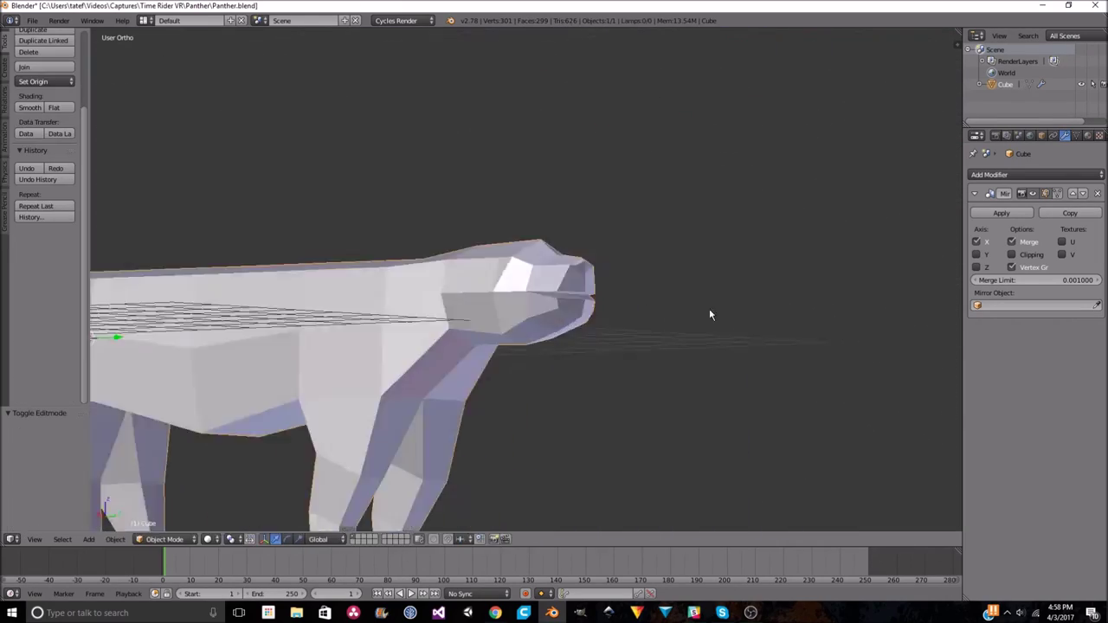
pyautogui.scroll(5, 712, 338)
pyautogui.moveTo(711, 337)
pyautogui.mouseDown(button='middle')
pyautogui.moveTo(709, 137)
pyautogui.moveTo(350, 545)
pyautogui.mouseUp(button='middle')
# Switch to face select, then lower, shrink and vertically move the selected snout face.
pyautogui.hotkey('ctrl', 'z')
pyautogui.moveTo(484, 398); pyautogui.dragTo(648, 245, button='middle')
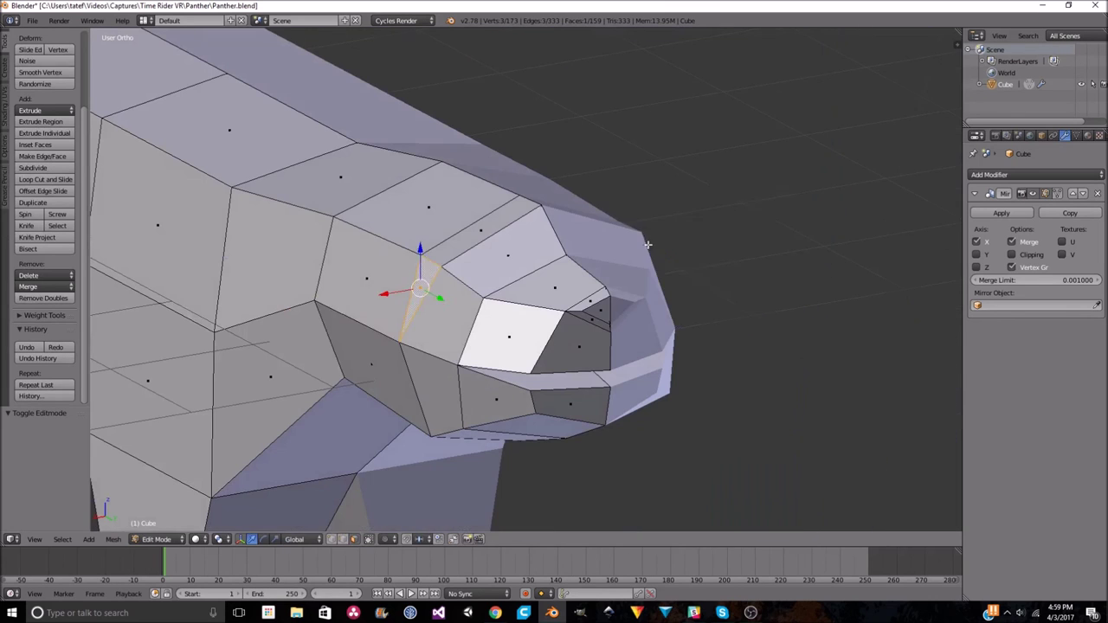
pyautogui.click(409, 221)
pyautogui.moveTo(409, 222)
pyautogui.mouseDown(button='middle')
pyautogui.moveTo(699, 276)
pyautogui.moveTo(430, 256)
pyautogui.moveTo(345, 541)
pyautogui.mouseUp(button='middle')
pyautogui.click(657, 270)
pyautogui.press('g')
pyautogui.press('z')
pyautogui.click(430, 258)
# Lower the selected snout geometry further along Z.
pyautogui.press('g')
pyautogui.press('z')
pyautogui.moveTo(625, 236); pyautogui.dragTo(326, 545, button='middle')
pyautogui.click(605, 259)
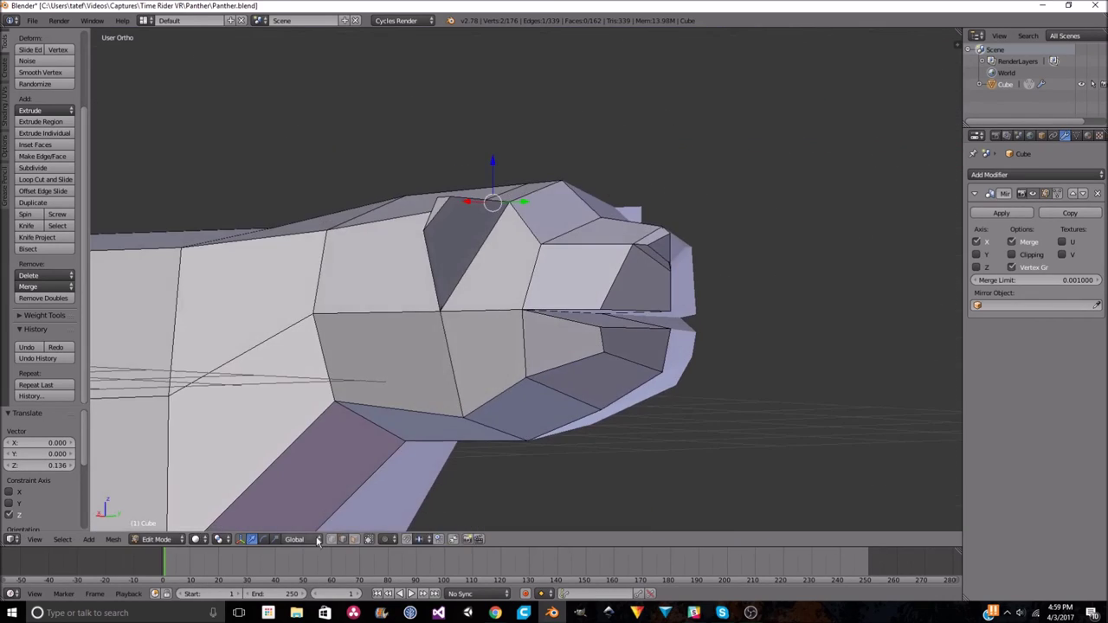
pyautogui.click(461, 227)
pyautogui.moveTo(461, 226)
pyautogui.mouseDown(button='middle')
pyautogui.moveTo(438, 241)
pyautogui.moveTo(363, 217)
pyautogui.moveTo(311, 181)
pyautogui.moveTo(389, 216)
pyautogui.mouseUp(button='middle')
pyautogui.scroll(-5, 437, 240)
pyautogui.scroll(5, 438, 241)
# Nudge the selection sideways along X twice, then inspect the head in Object Mode.
pyautogui.press('g')
pyautogui.press('x')
pyautogui.click(321, 186)
pyautogui.press('g')
pyautogui.press('x')
pyautogui.click(347, 187)
pyautogui.press('Tab')
pyautogui.scroll(-5, 519, 260)
pyautogui.moveTo(520, 260)
pyautogui.mouseDown(button='middle')
pyautogui.moveTo(772, 230)
pyautogui.moveTo(704, 265)
pyautogui.moveTo(793, 240)
pyautogui.moveTo(322, 332)
pyautogui.mouseUp(button='middle')
# Knife-cut a new edge across the face front and scale the new cut vertices.
pyautogui.press('Tab')
pyautogui.scroll(2, 321, 331)
pyautogui.scroll(4, 322, 331)
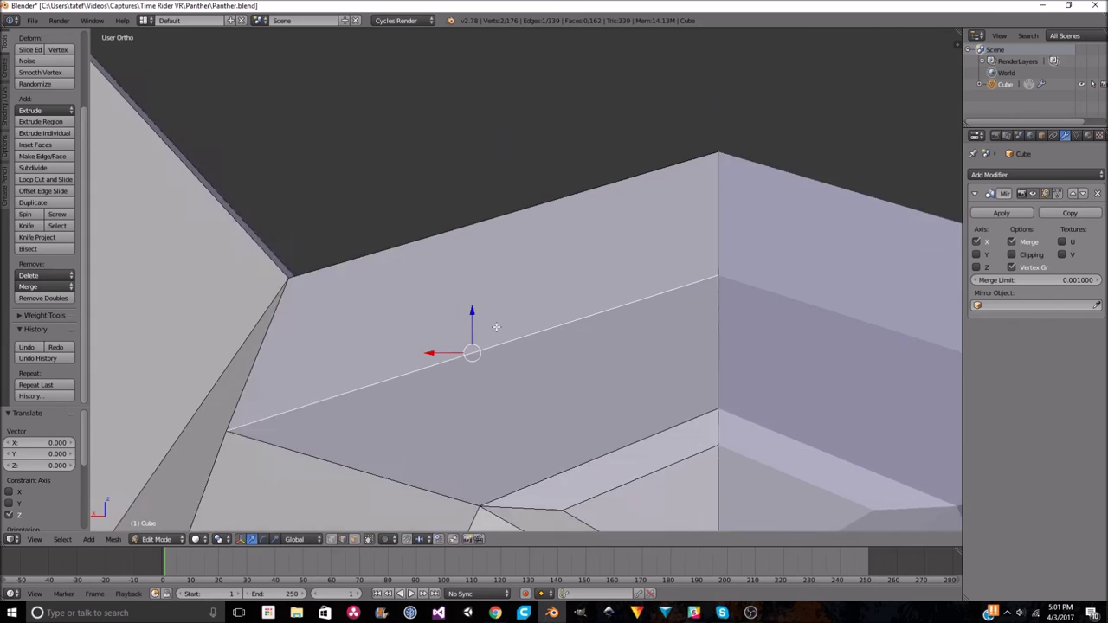
pyautogui.press('k')
pyautogui.press('Return')
pyautogui.moveTo(578, 324)
pyautogui.mouseDown(button='middle')
pyautogui.moveTo(519, 303)
pyautogui.moveTo(606, 295)
pyautogui.moveTo(554, 311)
pyautogui.moveTo(577, 313)
pyautogui.mouseUp(button='middle')
pyautogui.press('s')
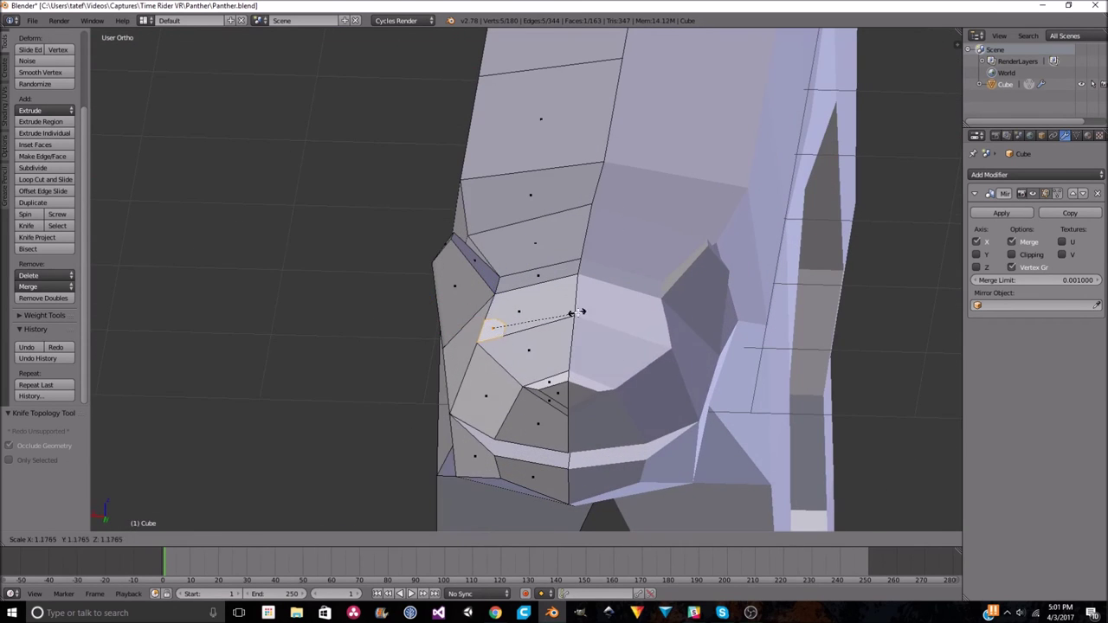
pyautogui.press('KP_3')
pyautogui.scroll(-4, 689, 309)
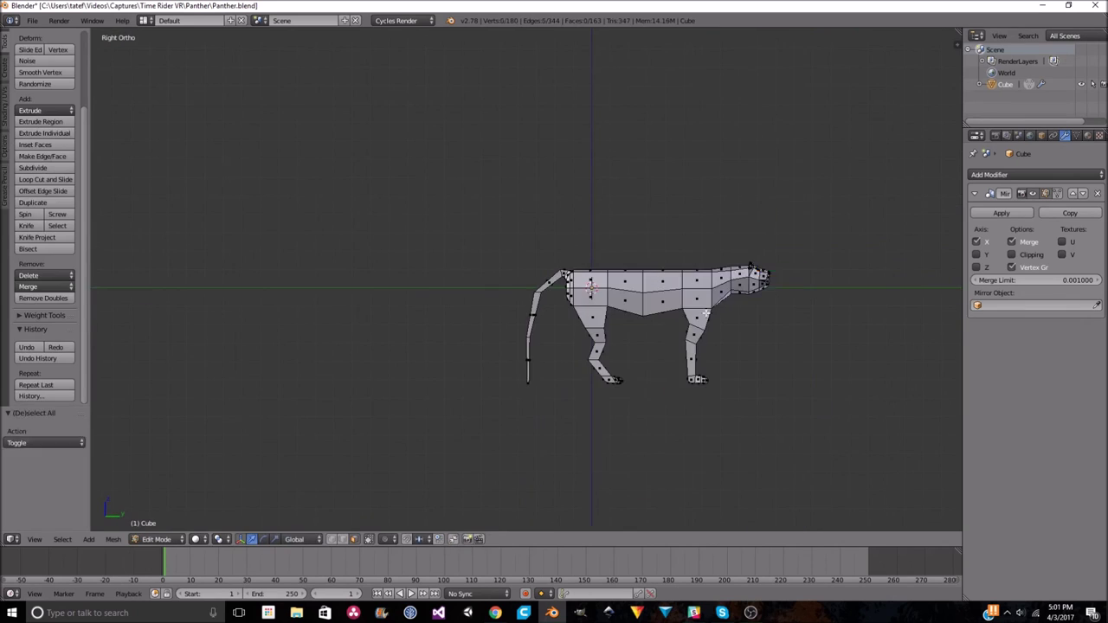
# Box-select the tail in wireframe, scale it thicker and shift it 0.265 along Y.
pyautogui.scroll(4, 668, 361)
pyautogui.hotkey('ctrl', 'z')
pyautogui.press('z')
pyautogui.keyDown('shift'); pyautogui.moveTo(668, 362); pyautogui.dragTo(619, 275, button='middle'); pyautogui.keyUp('shift')
pyautogui.press('b')
pyautogui.moveTo(216, 112); pyautogui.dragTo(582, 459)
pyautogui.press('s')
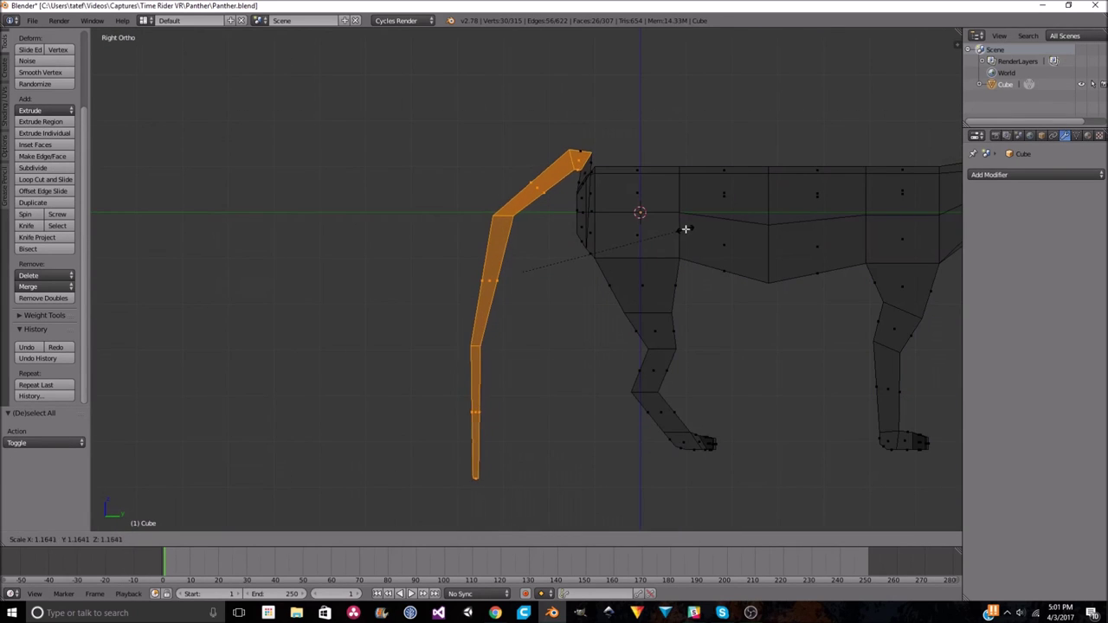
pyautogui.scroll(-3, 540, 294)
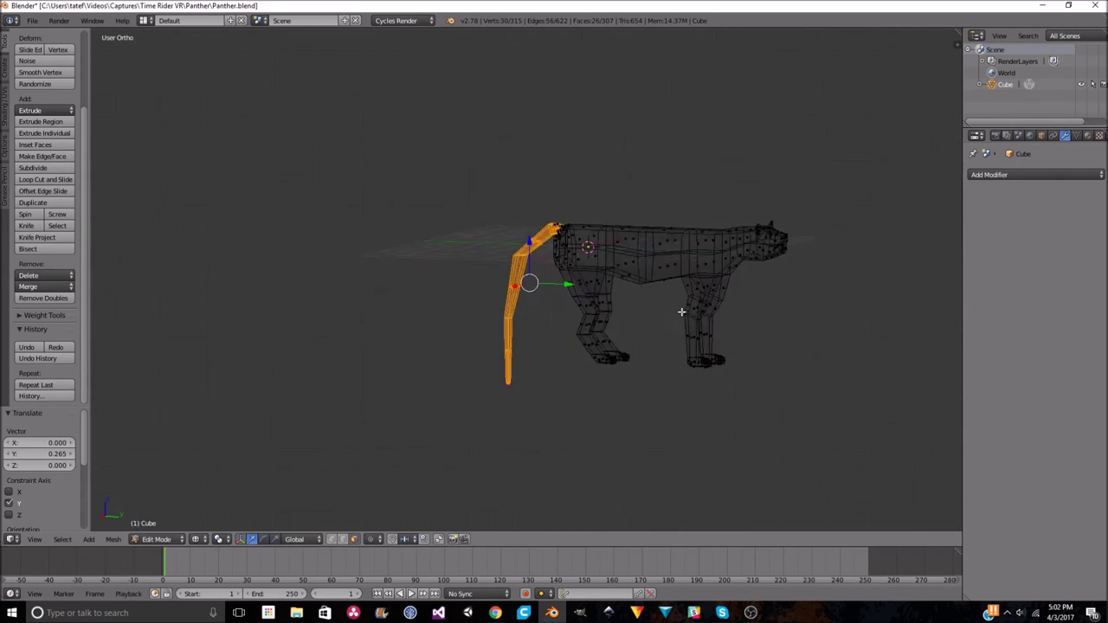
pyautogui.press('z')
pyautogui.moveTo(509, 436)
pyautogui.mouseDown(button='middle')
pyautogui.moveTo(680, 368)
pyautogui.moveTo(689, 396)
pyautogui.mouseUp(button='middle')
pyautogui.scroll(-2, 679, 368)
pyautogui.press('Tab')
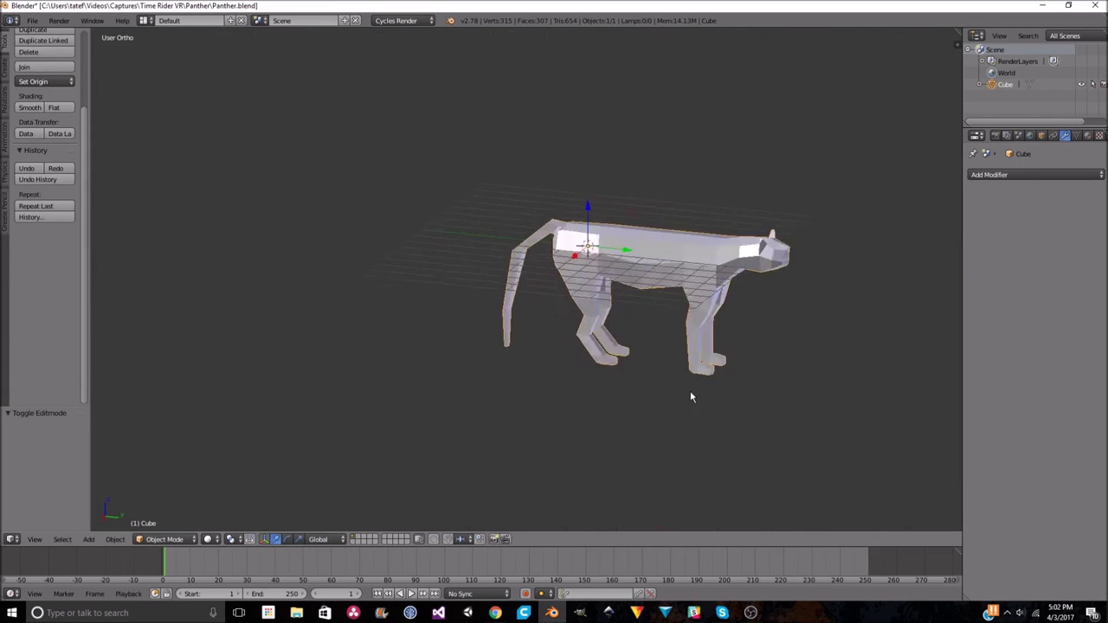
pyautogui.press('Tab')
pyautogui.press('KP_3')
pyautogui.scroll(3, 749, 305)
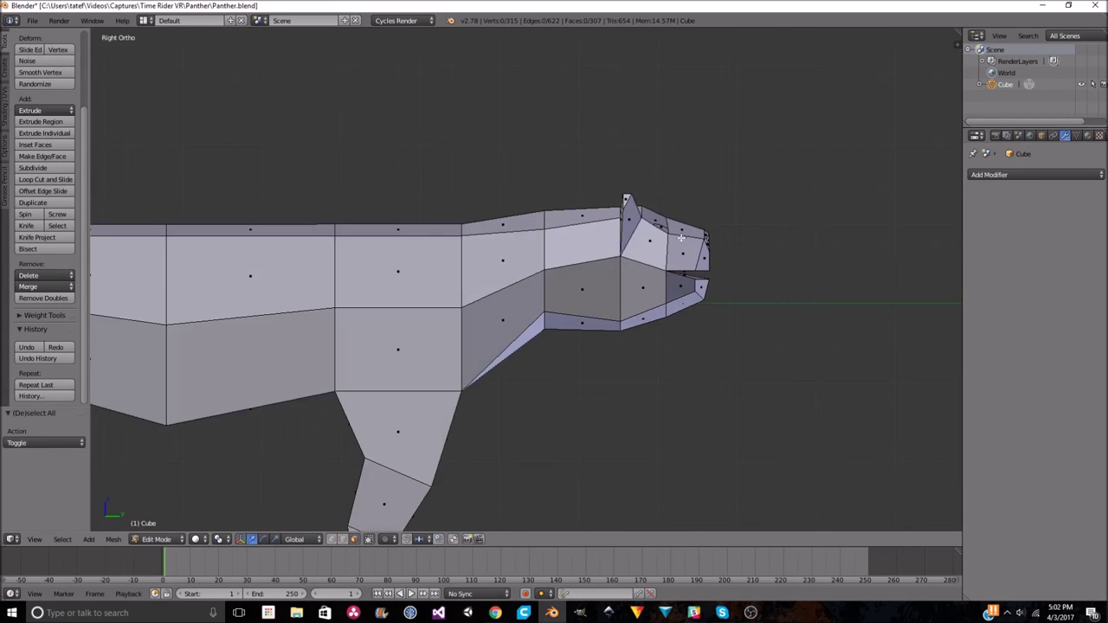
# Select the ear vertices and scale them down to narrow the ears.
pyautogui.press('z')
pyautogui.press('a')
pyautogui.press('b')
pyautogui.press('z')
pyautogui.press('Tab')
pyautogui.moveTo(731, 260)
pyautogui.mouseDown(button='middle')
pyautogui.moveTo(353, 328)
pyautogui.moveTo(477, 319)
pyautogui.mouseUp(button='middle')
pyautogui.press('Tab')
pyautogui.scroll(4, 477, 318)
pyautogui.moveTo(529, 173); pyautogui.dragTo(381, 171, button='middle')
pyautogui.rightClick(380, 171)
pyautogui.click(586, 166)
pyautogui.moveTo(586, 169)
pyautogui.mouseDown(button='middle')
pyautogui.moveTo(586, 185)
pyautogui.moveTo(564, 199)
pyautogui.mouseUp(button='middle')
# Check the whole panther from the side, then move the nose vertex.
pyautogui.press('Tab')
pyautogui.moveTo(355, 160); pyautogui.dragTo(645, 214, button='middle')
pyautogui.scroll(-3, 645, 215)
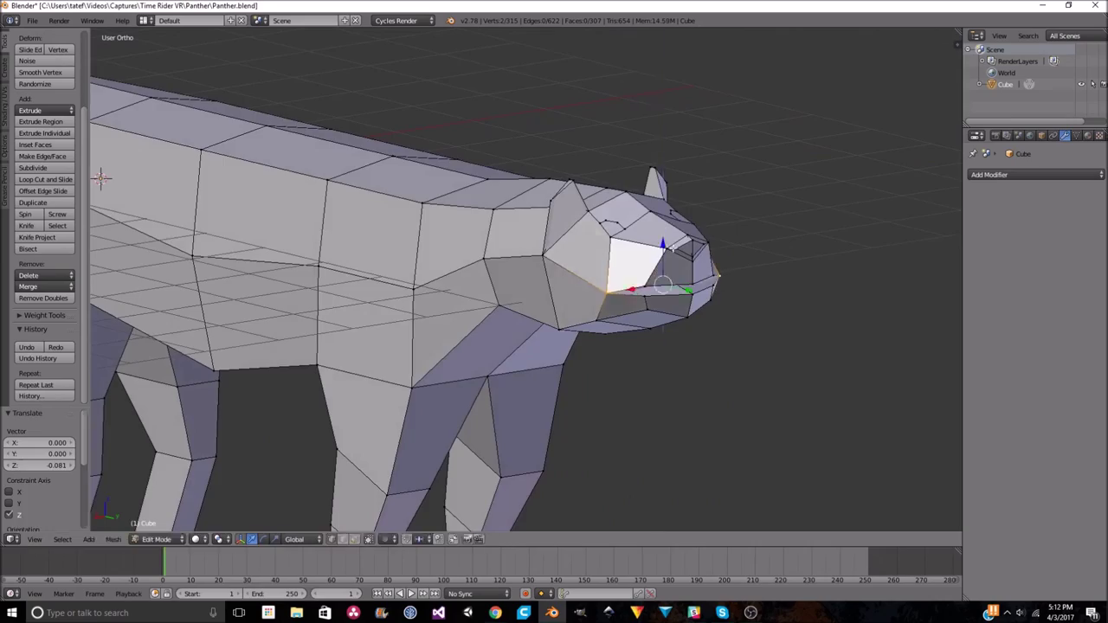
pyautogui.moveTo(671, 249); pyautogui.dragTo(554, 259, button='middle')
pyautogui.press('g')
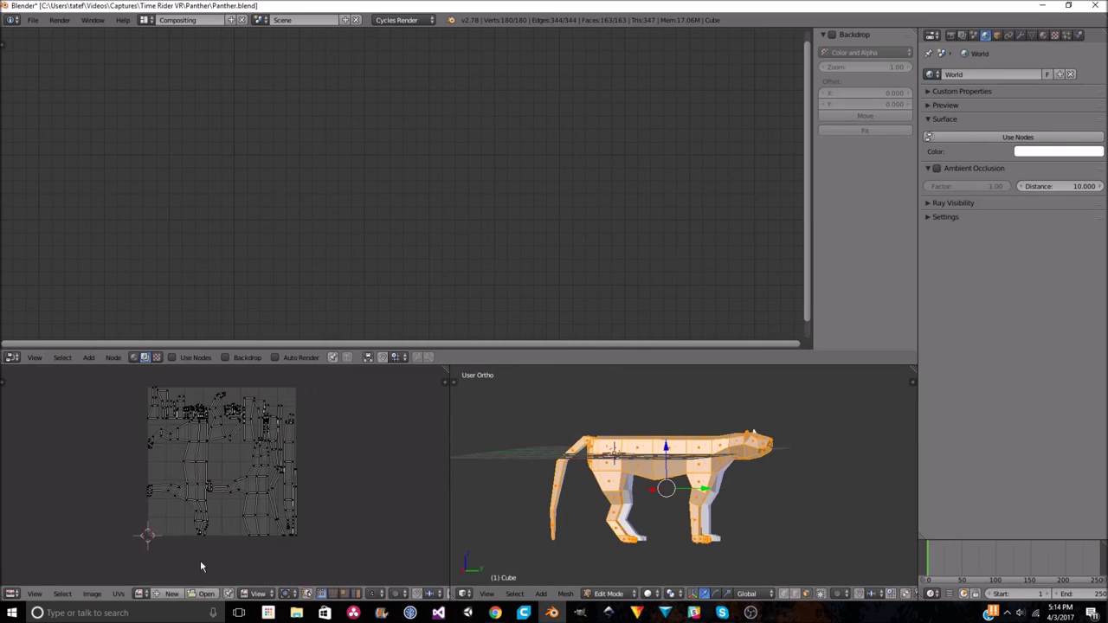
# Shrink the UV map onto the dark ColorAtlas swatch and preview the panther rendered.
pyautogui.press('n')
pyautogui.scroll(-3, 212, 463)
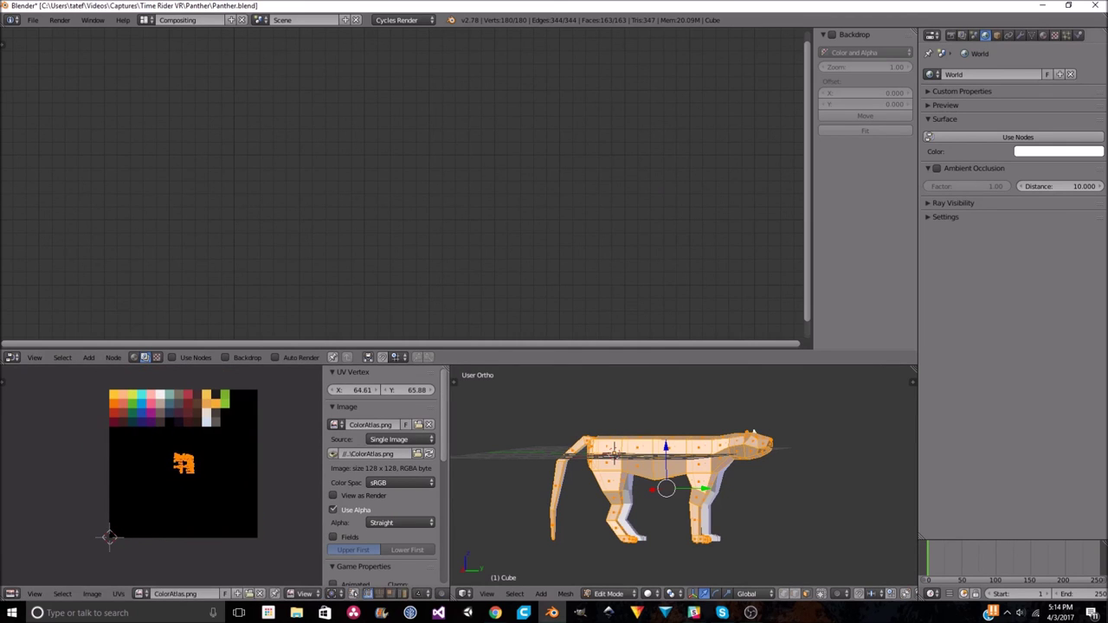
pyautogui.scroll(3, 192, 529)
pyautogui.scroll(-1, 192, 529)
pyautogui.press('s')
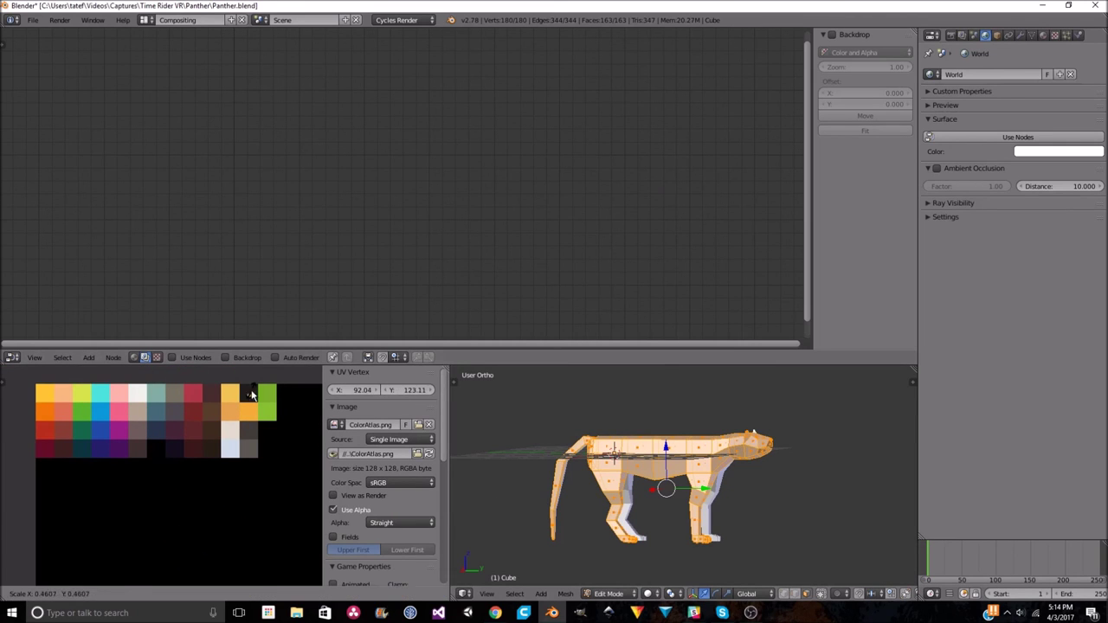
pyautogui.click(252, 394)
pyautogui.hotkey('shift', 'z')
pyautogui.click(668, 555)
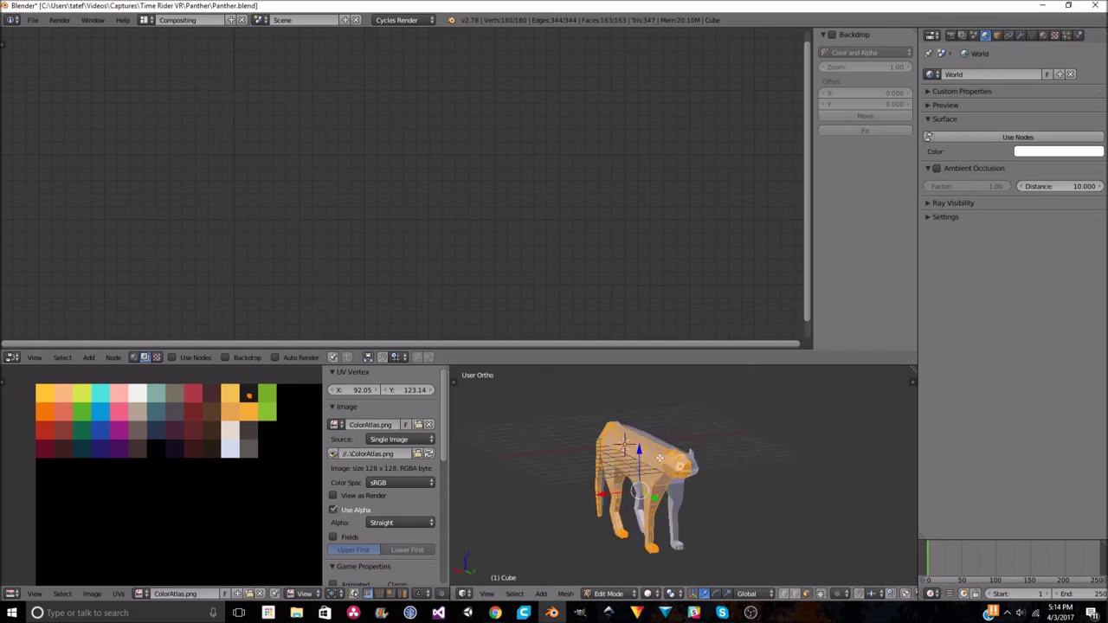
# Select a head face and preview the black panther rendered from a side view.
pyautogui.scroll(6, 692, 459)
pyautogui.rightClick(779, 484)
pyautogui.scroll(1, 272, 485)
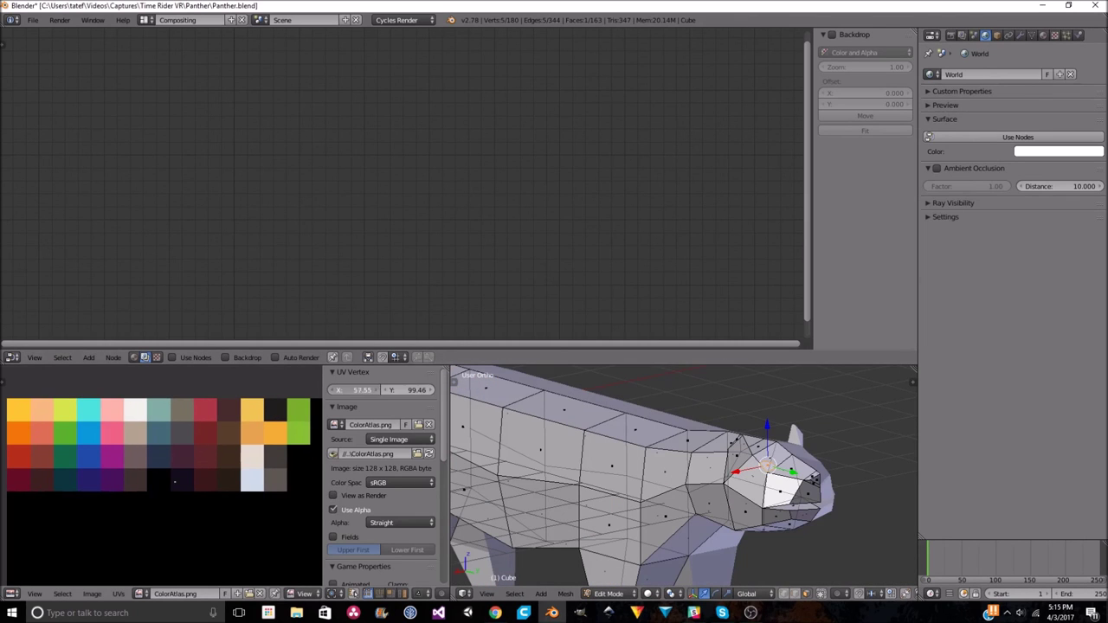
pyautogui.hotkey('shift', 'z')
pyautogui.press('KP_0')
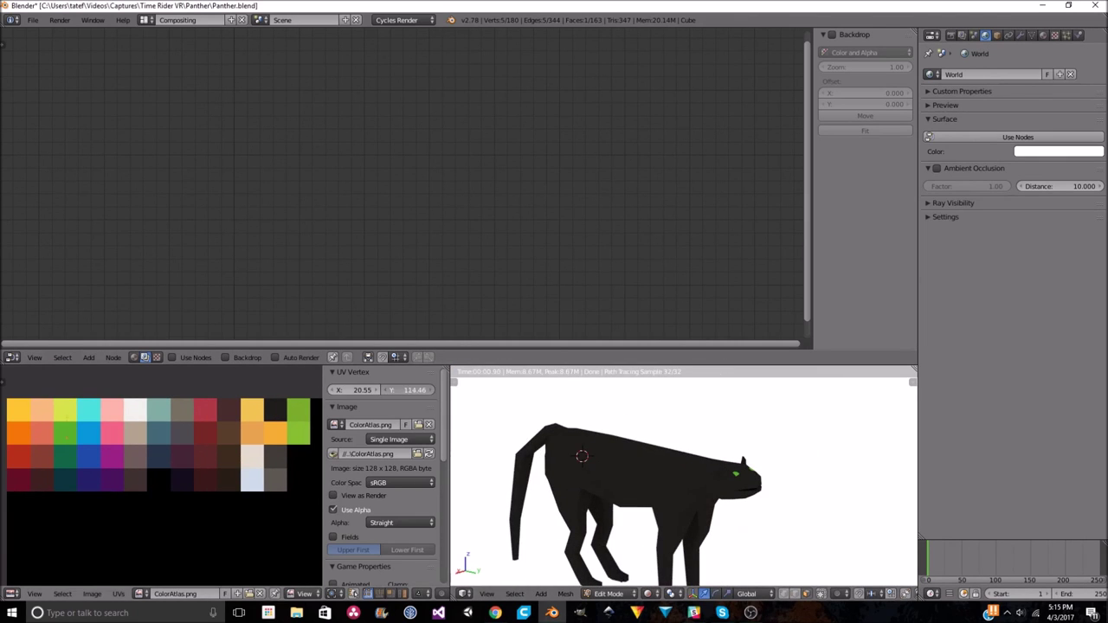
pyautogui.moveTo(711, 506); pyautogui.dragTo(760, 487, button='middle')
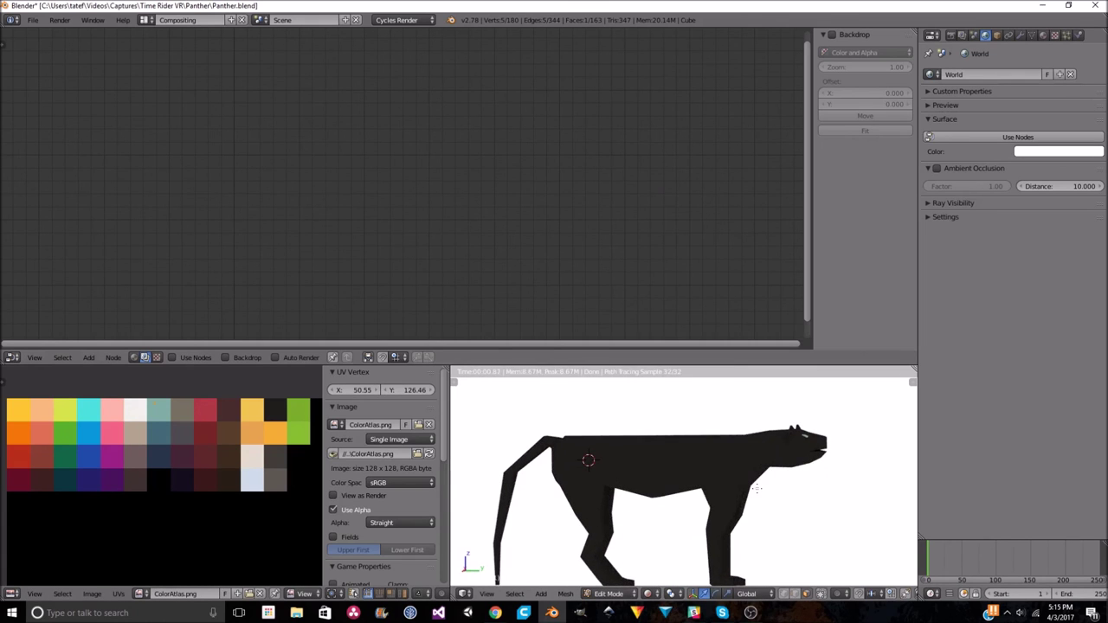
pyautogui.hotkey('shift', 'z')
# Return to the Default layout in wireframe with the selection cleared.
pyautogui.hotkey('ctrl', 'Right')
pyautogui.scroll(5, 492, 360)
pyautogui.press('z')
pyautogui.press('a')
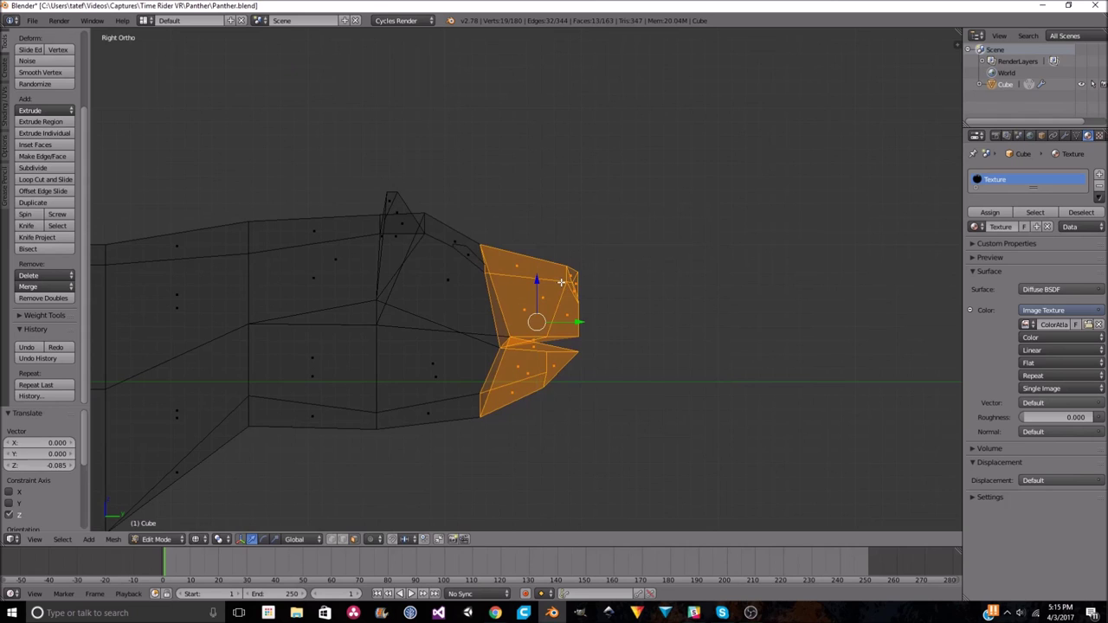
# Confirm the lowered mouth faces and start scaling a small face beside the eye.
pyautogui.click(540, 285)
pyautogui.moveTo(526, 324); pyautogui.dragTo(389, 251, button='middle')
pyautogui.rightClick(362, 240)
pyautogui.press('s')
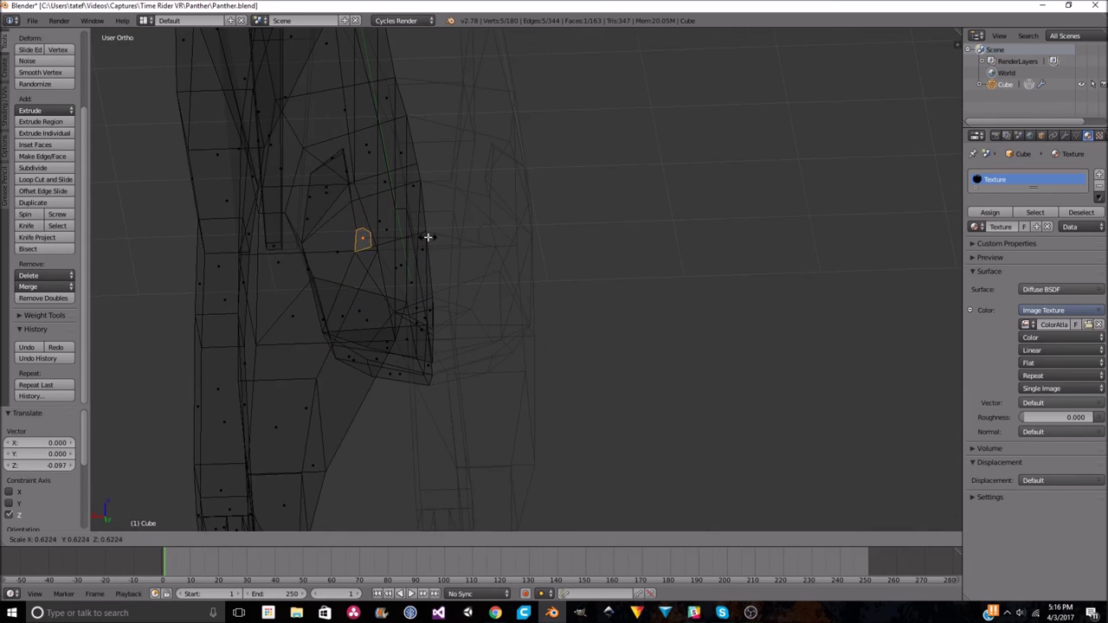
# Preview the panther rendered, switch layouts, and return to editing the head in solid shading.
pyautogui.click(224, 474)
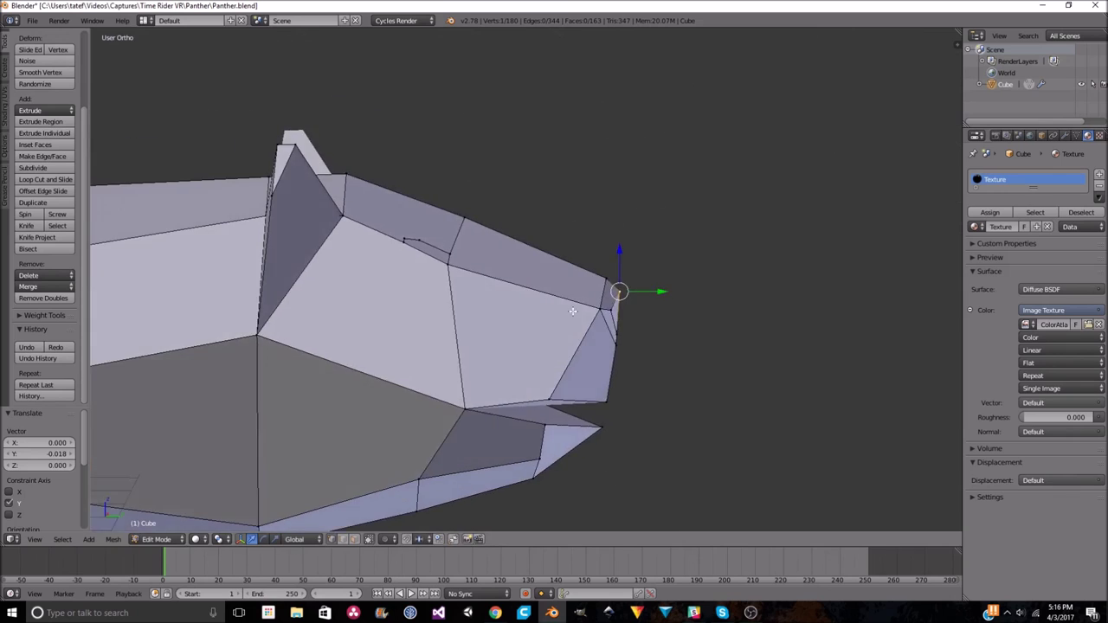
pyautogui.press('Tab')
pyautogui.scroll(-5, 574, 314)
pyautogui.click(145, 20)
pyautogui.click(176, 63)
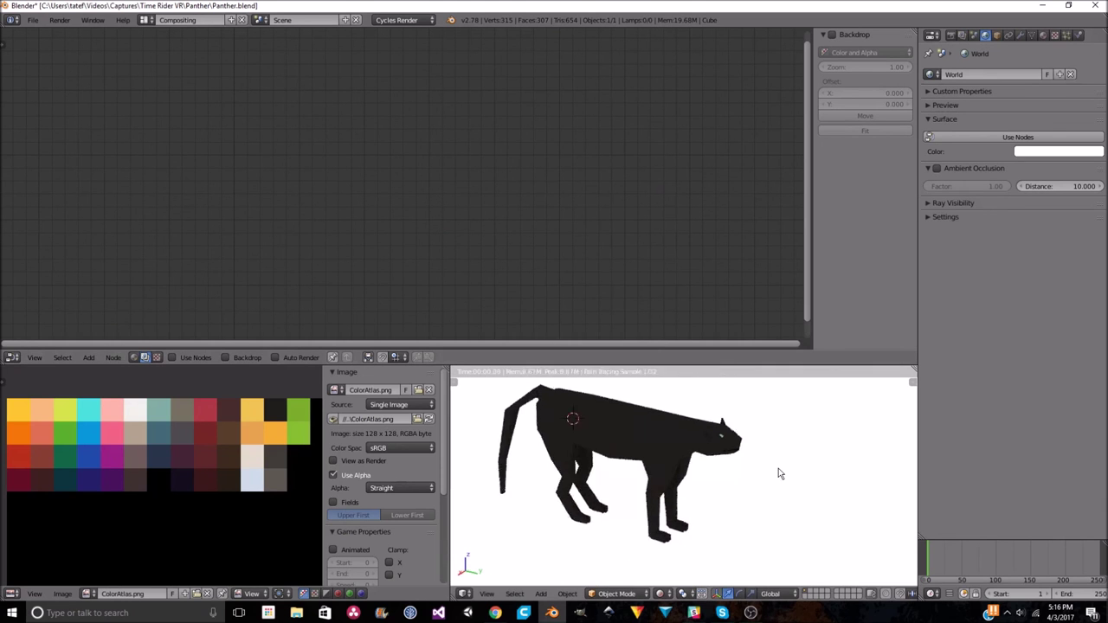
pyautogui.press('Tab')
pyautogui.press('KP_Decimal')
pyautogui.hotkey('shift', 'z')
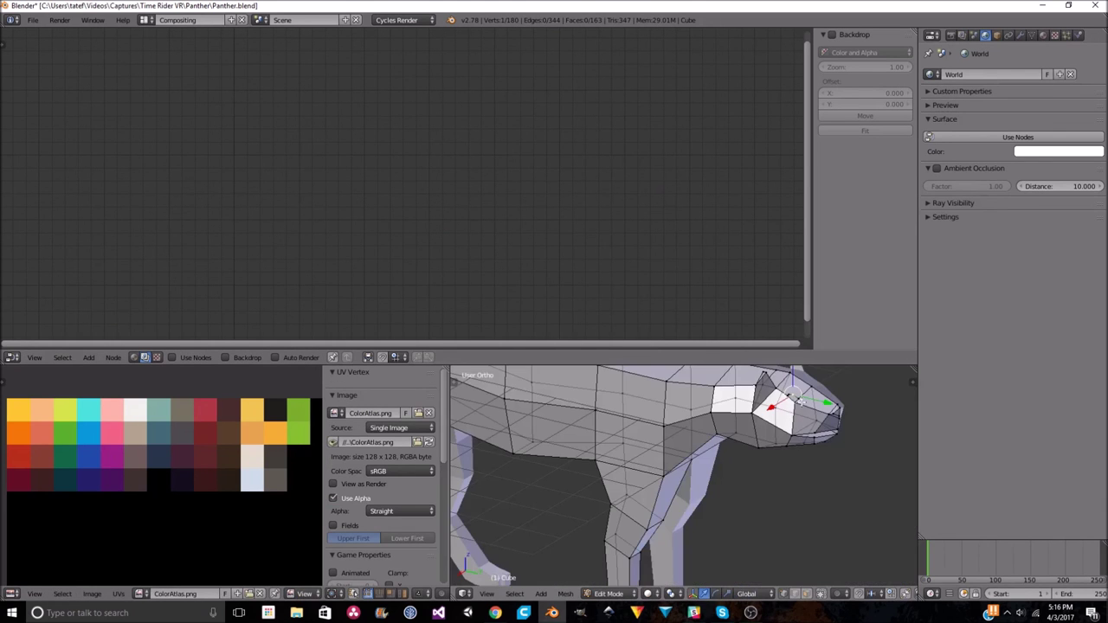
# Select a head vertex and compare it in rendered and solid shading.
pyautogui.rightClick(791, 394)
pyautogui.hotkey('shift', 'z')
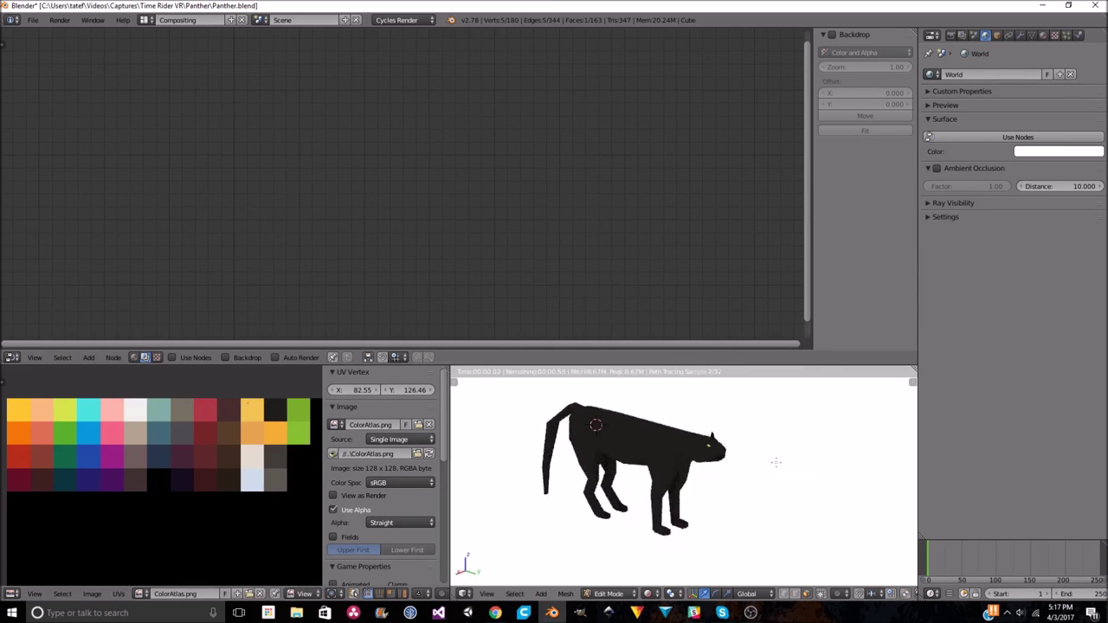
pyautogui.moveTo(711, 451); pyautogui.dragTo(751, 499, button='middle')
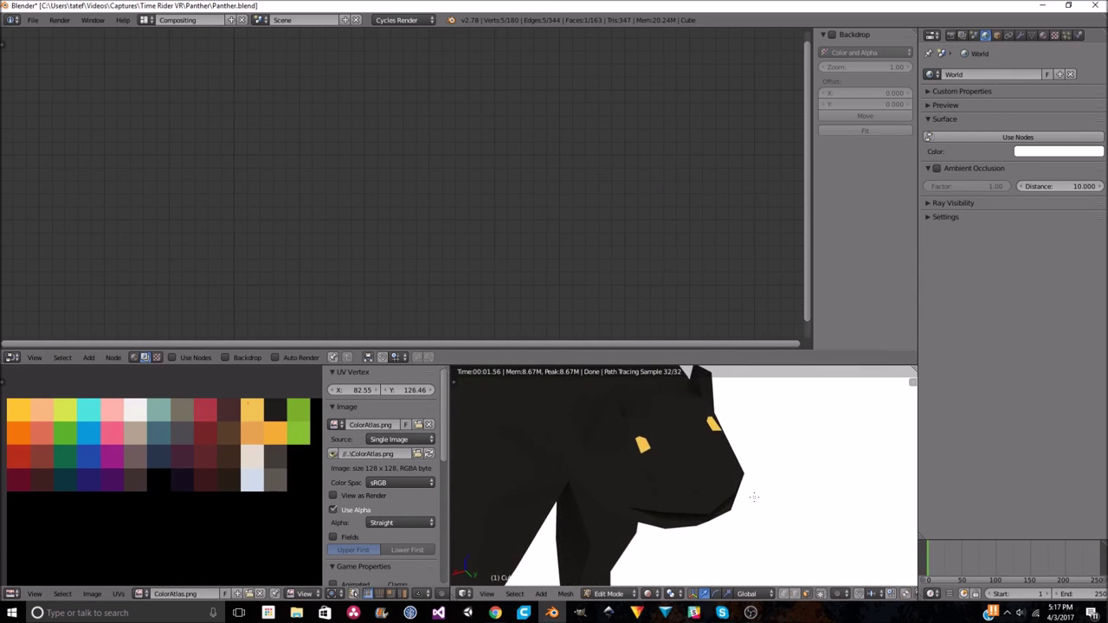
pyautogui.hotkey('shift', 'z')
pyautogui.press('KP_Decimal')
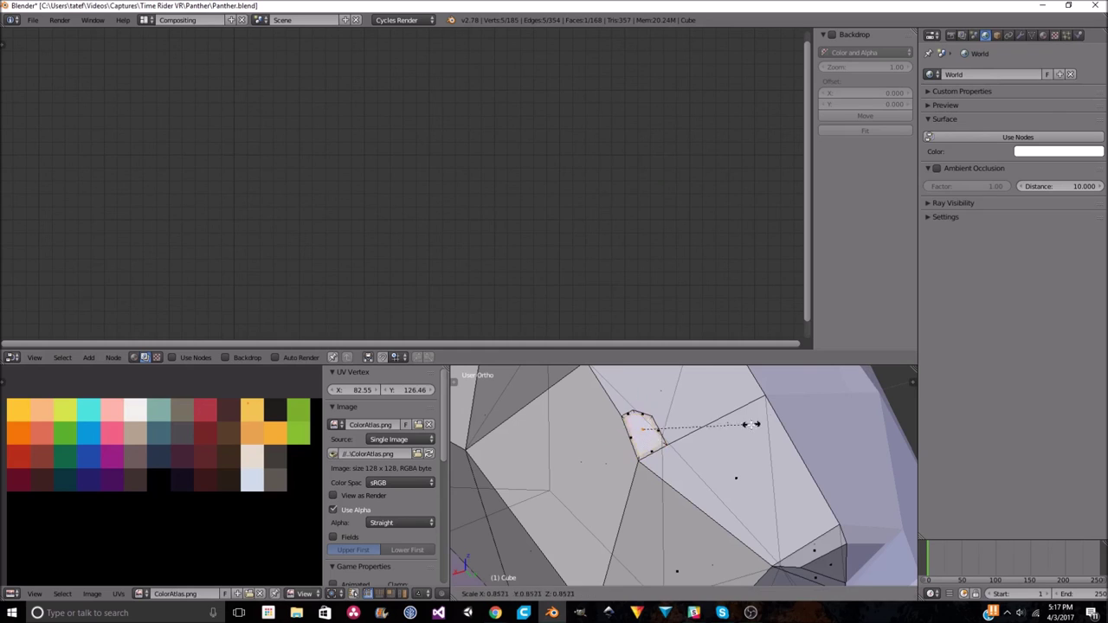
pyautogui.hotkey('shift', 'z')
pyautogui.click(648, 593)
pyautogui.click(673, 559)
# Scale the faces around the eye and check the yellow eyes in a rendered side profile.
pyautogui.rightClick(649, 427)
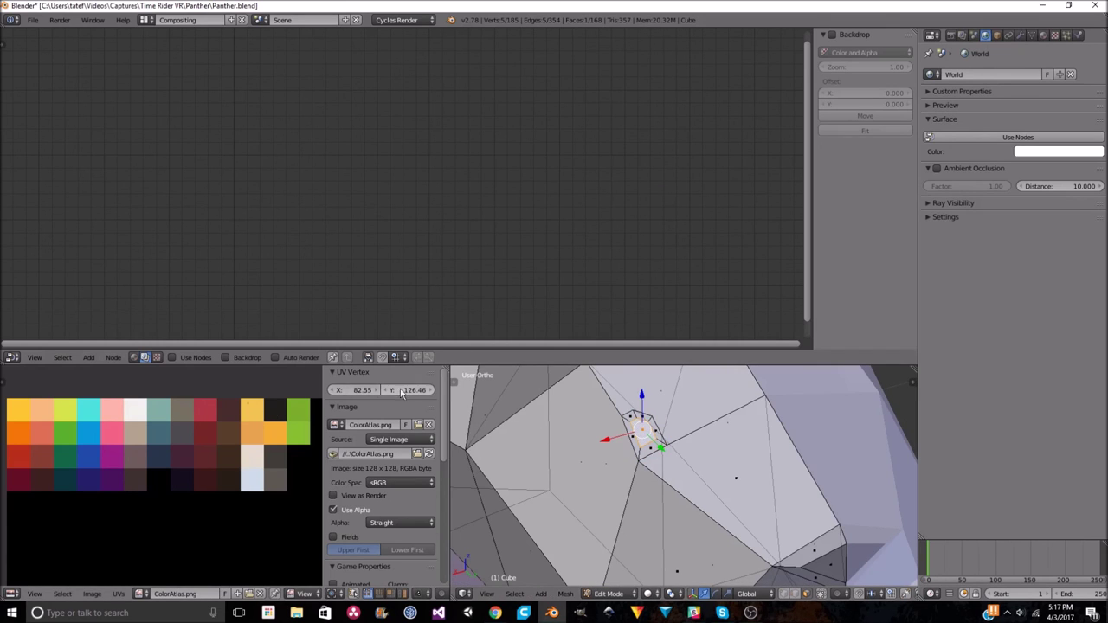
pyautogui.hotkey('shift', 'z')
pyautogui.click(647, 593)
pyautogui.click(672, 558)
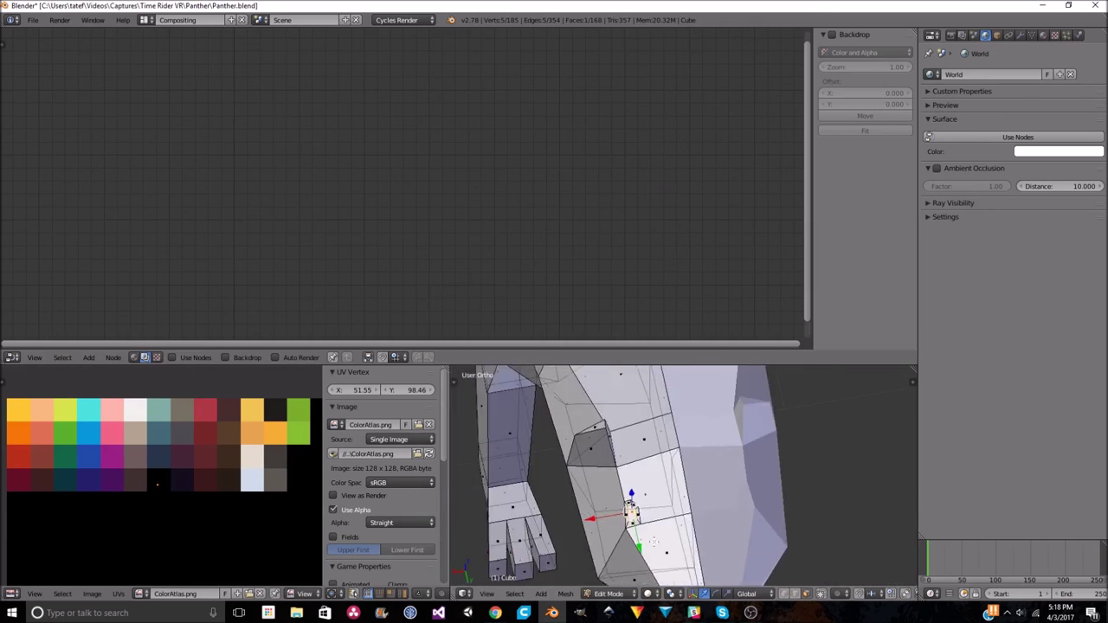
pyautogui.press('s')
pyautogui.click(662, 516)
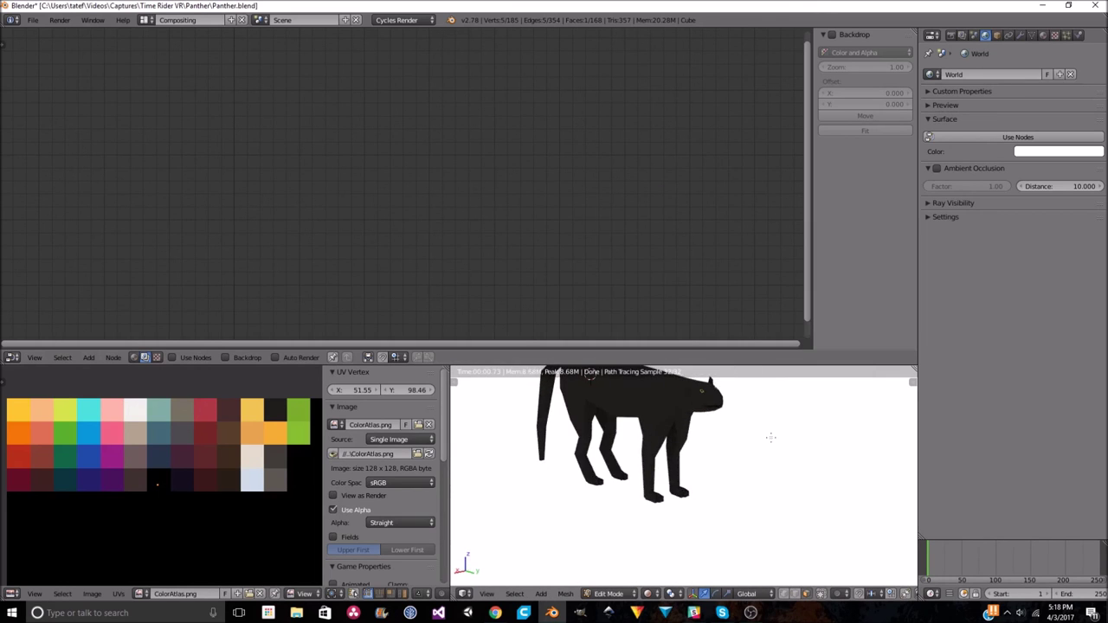
pyautogui.moveTo(771, 439); pyautogui.dragTo(813, 461, button='middle')
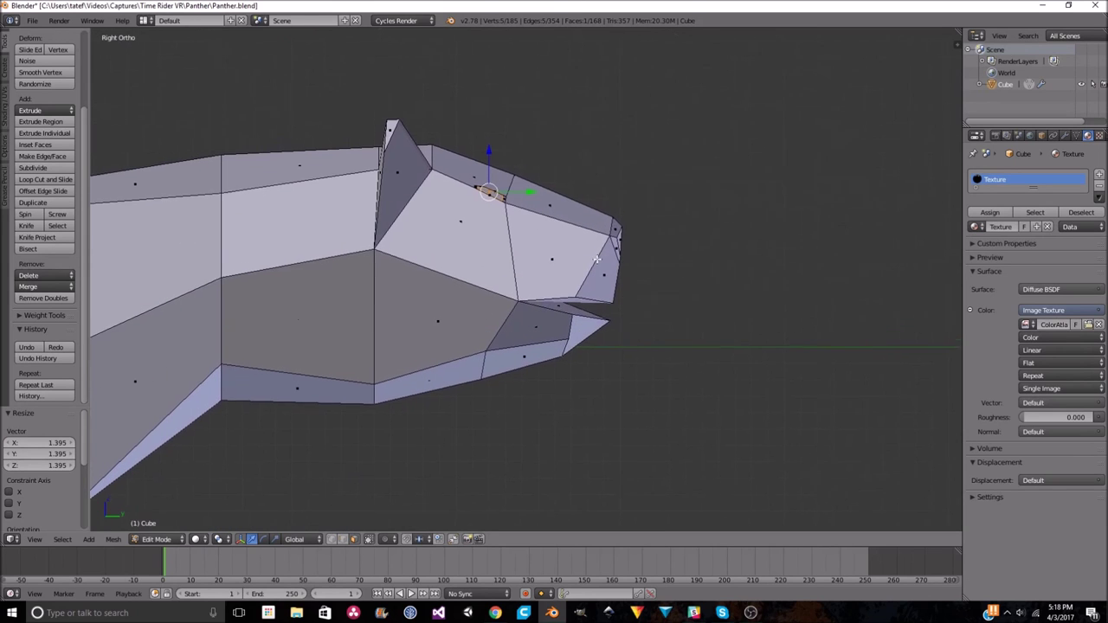
# Raise the lower-jaw face along Z to close the mouth.
pyautogui.press('z')
pyautogui.moveTo(563, 294)
pyautogui.mouseDown(button='middle')
pyautogui.moveTo(517, 337)
pyautogui.moveTo(563, 307)
pyautogui.mouseUp(button='middle')
pyautogui.press('g')
pyautogui.press('z')
pyautogui.click(488, 343)
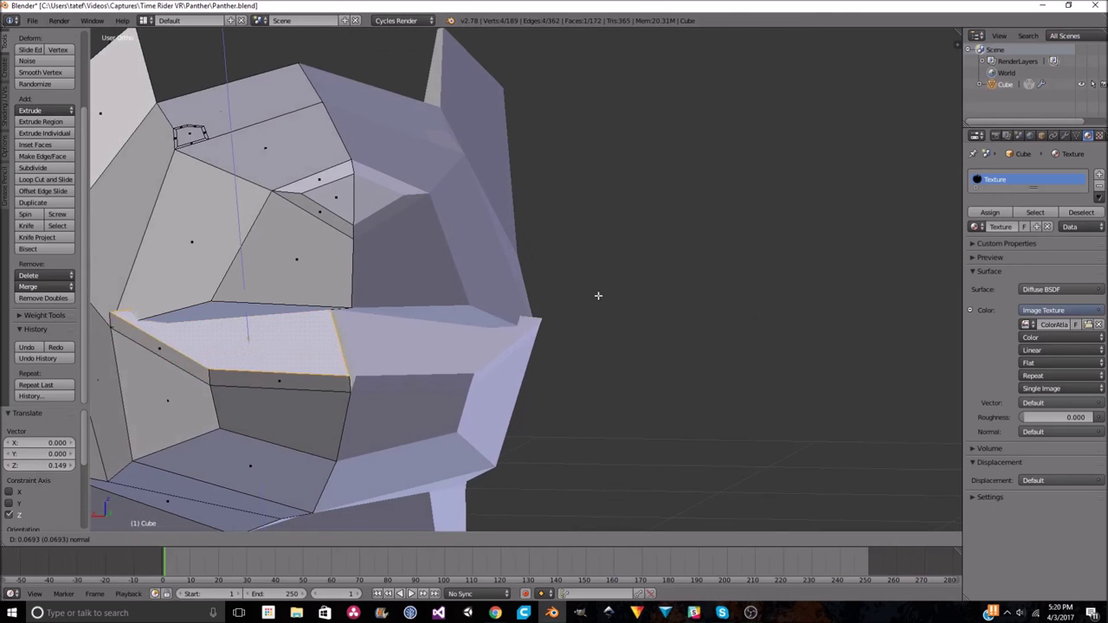
# Shrink the new mouth face on the muzzle and briefly preview it rendered.
pyautogui.rightClick(597, 295)
pyautogui.press('s')
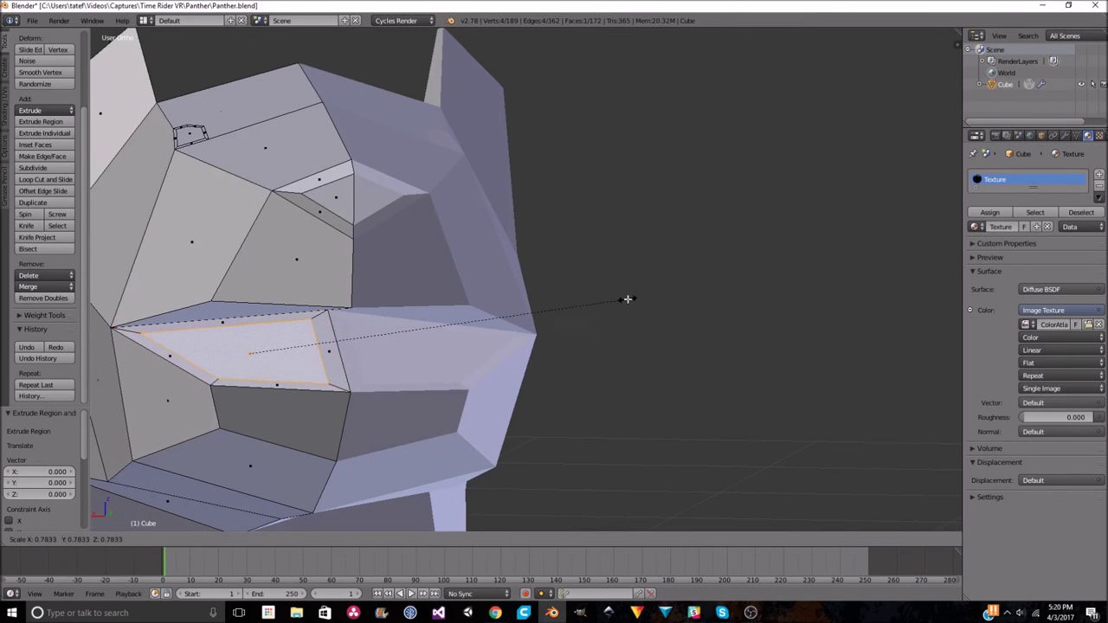
pyautogui.moveTo(609, 309); pyautogui.dragTo(540, 251, button='middle')
pyautogui.click(627, 266)
pyautogui.moveTo(627, 267)
pyautogui.mouseDown(button='middle')
pyautogui.moveTo(433, 328)
pyautogui.moveTo(325, 378)
pyautogui.mouseUp(button='middle')
pyautogui.hotkey('shift', 'z')
pyautogui.hotkey('shift', 'z')
pyautogui.scroll(3, 325, 378)
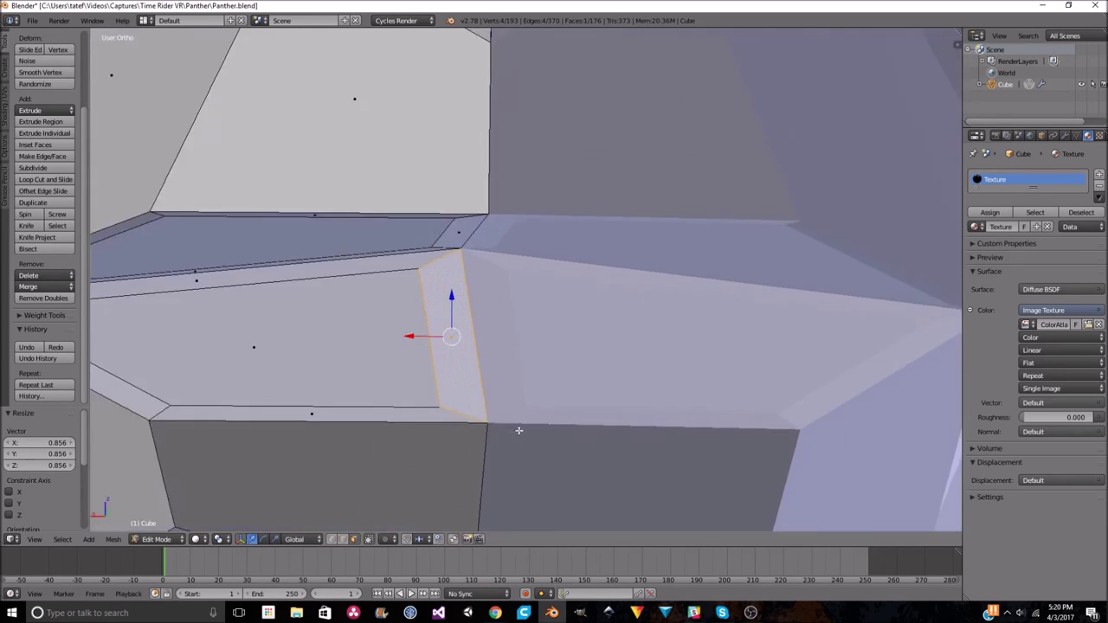
pyautogui.scroll(2, 325, 378)
# Knife-cut a thin mouth strip across the muzzle.
pyautogui.press('k')
pyautogui.press('Return')
pyautogui.scroll(-2, 514, 200)
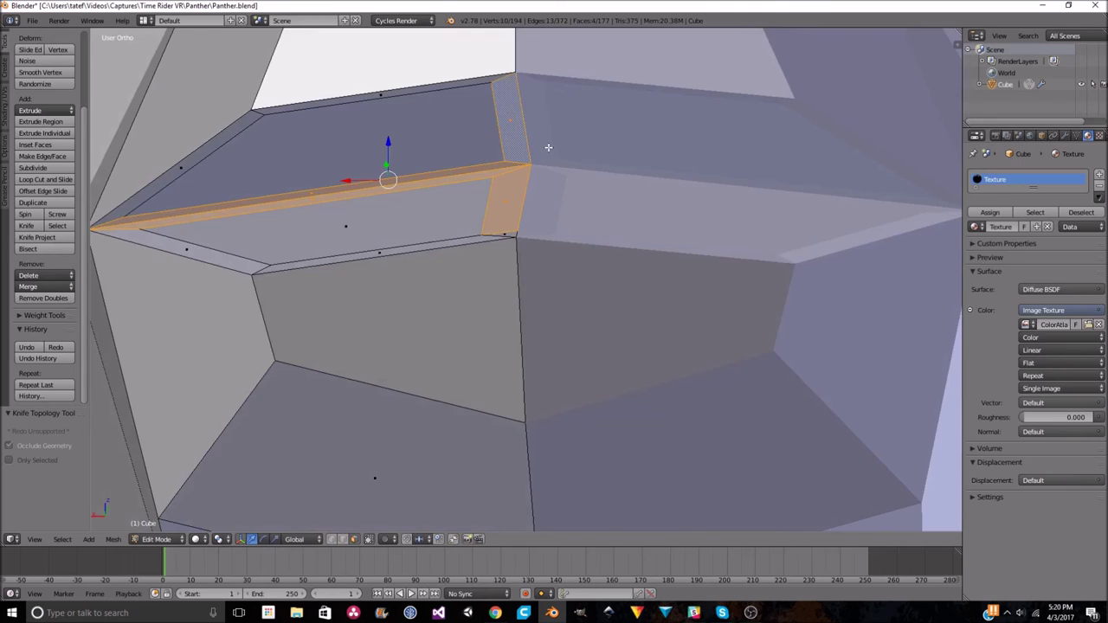
pyautogui.moveTo(548, 147); pyautogui.dragTo(523, 205, button='middle')
pyautogui.scroll(4, 523, 205)
pyautogui.click(524, 67)
pyautogui.press('Return')
pyautogui.scroll(-5, 524, 67)
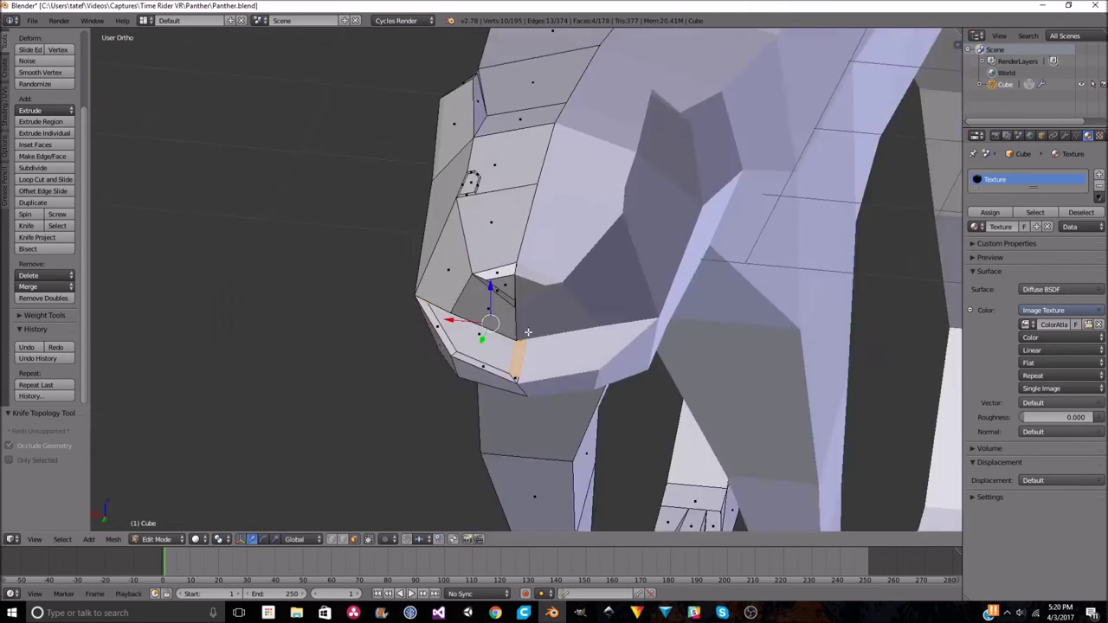
pyautogui.scroll(-3, 419, 326)
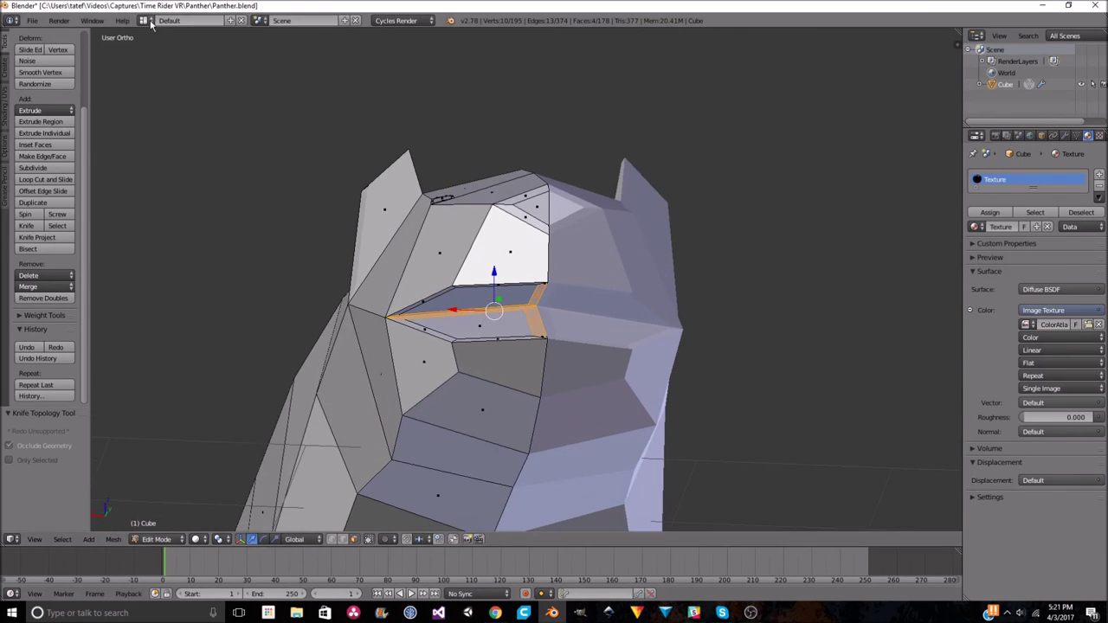
# Switch to the Compositing layout with textured shading to check the pink mouth.
pyautogui.hotkey('ctrl', 'Left')
pyautogui.press('z')
pyautogui.click(736, 582)
pyautogui.scroll(5, 697, 421)
pyautogui.click(647, 593)
pyautogui.click(680, 548)
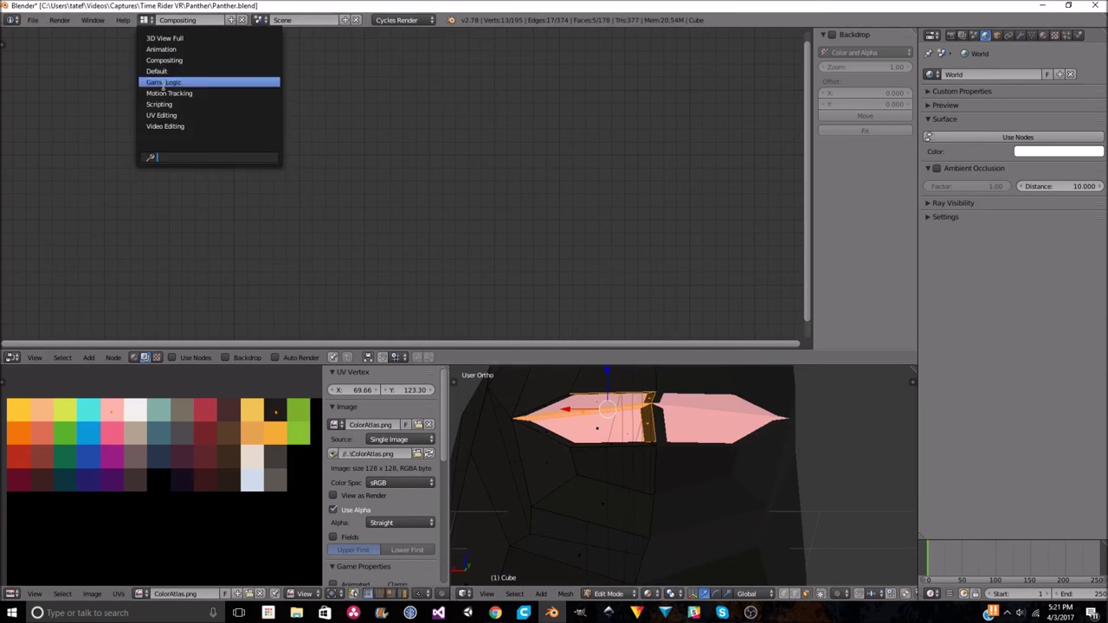
# Compare the panther in textured and rendered shading across the Default and Compositing layouts.
pyautogui.hotkey('ctrl', 'Right')
pyautogui.hotkey('alt', 'z')
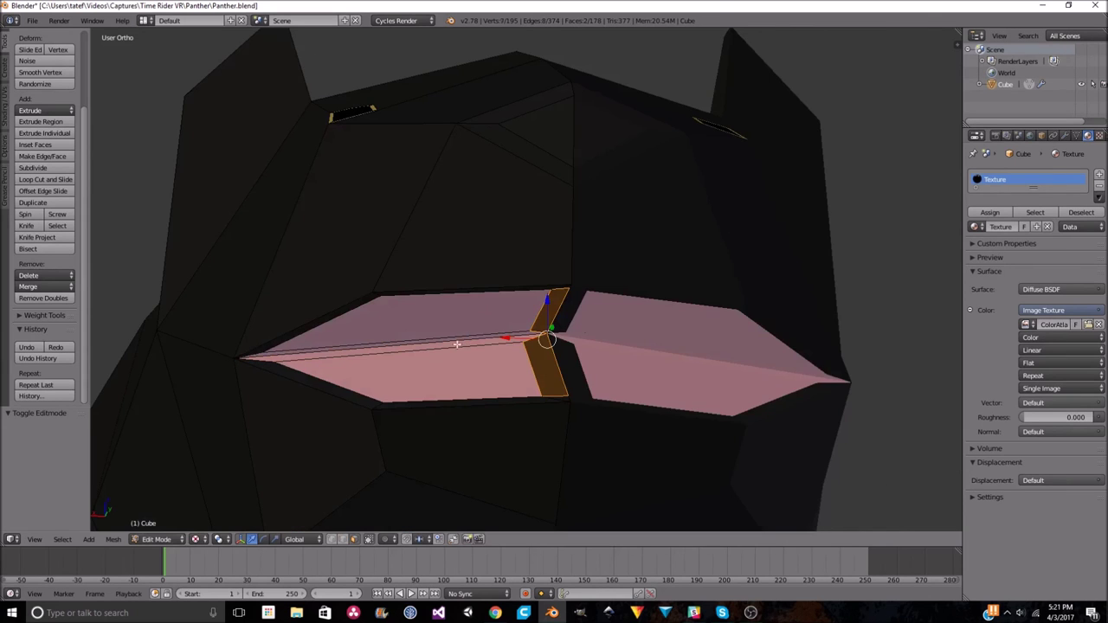
pyautogui.click(163, 60)
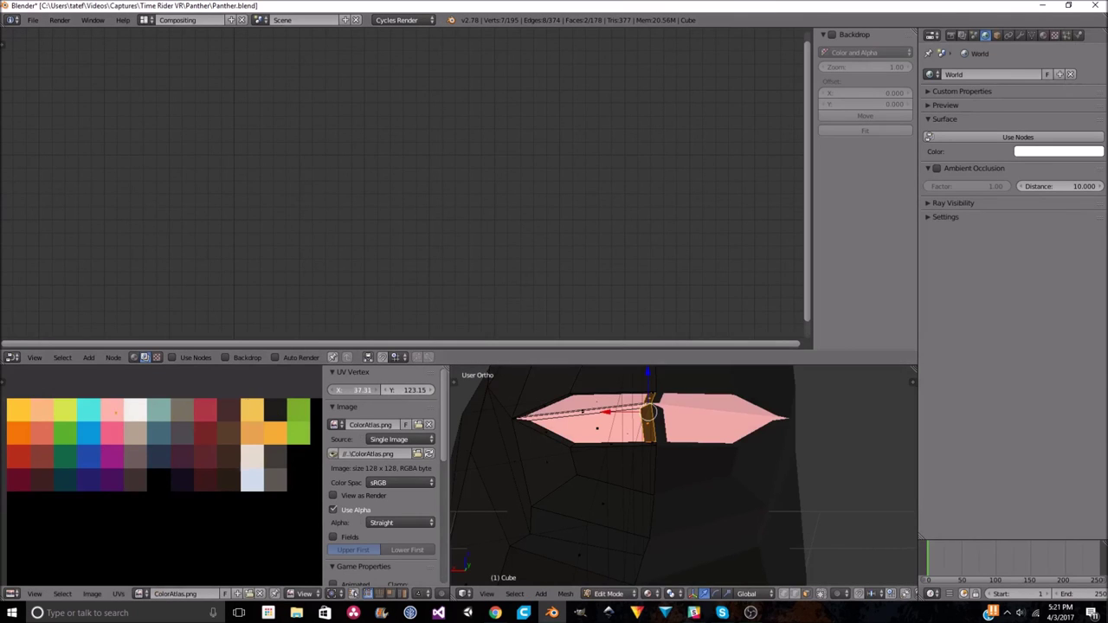
pyautogui.hotkey('shift', 'z')
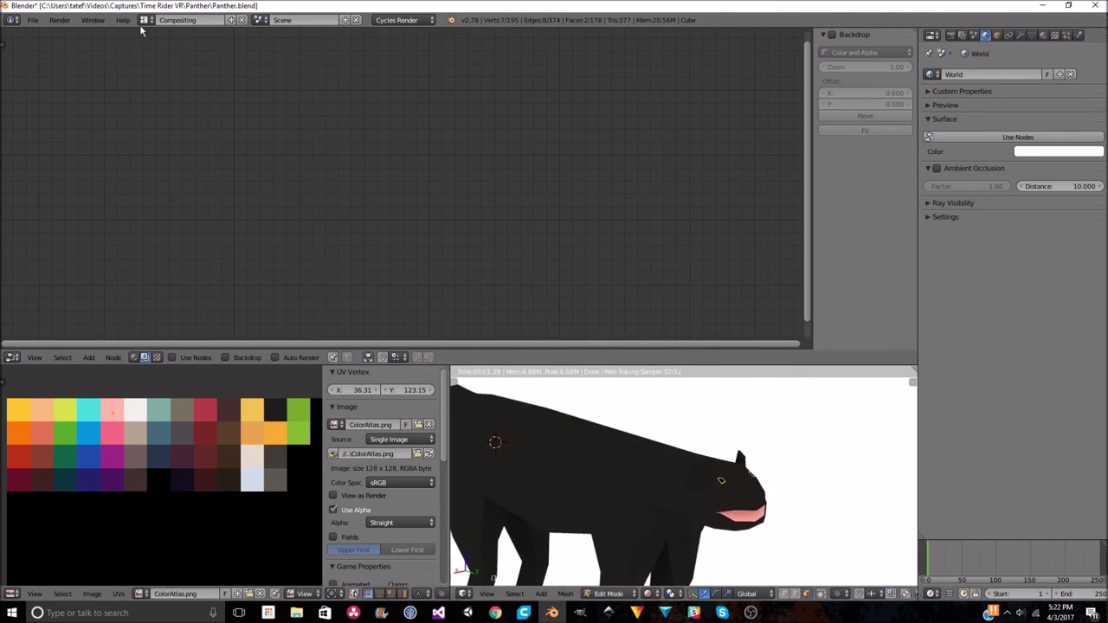
pyautogui.hotkey('ctrl', 'Right')
# Flatten the nose vertices to X 0 with the transform panel open.
pyautogui.scroll(-5, 668, 427)
pyautogui.moveTo(668, 428); pyautogui.dragTo(603, 258, button='middle')
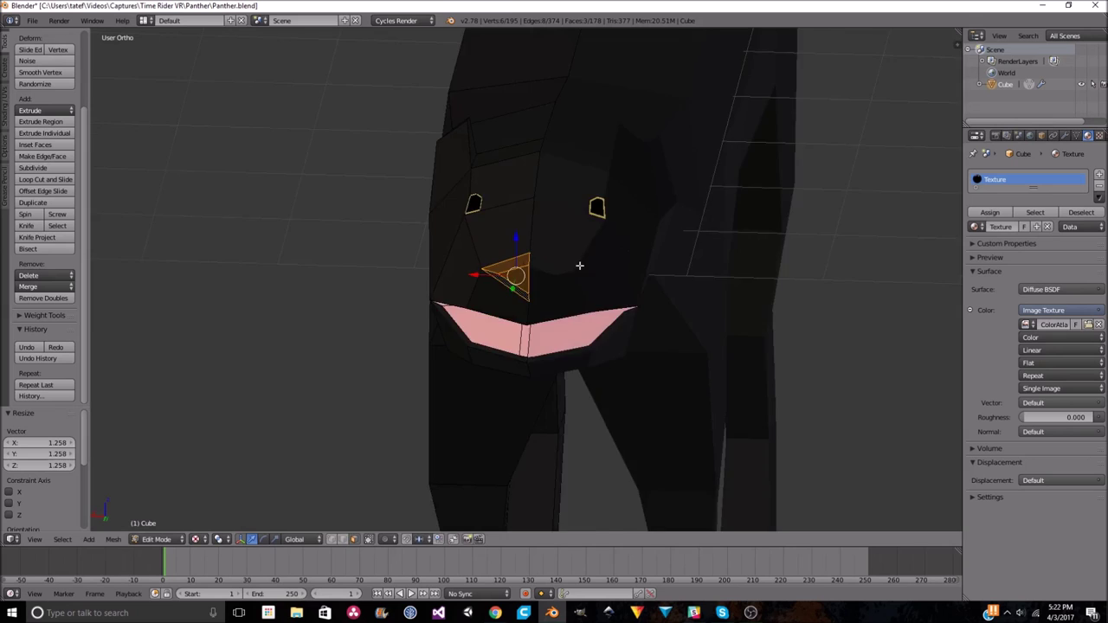
pyautogui.scroll(4, 623, 251)
pyautogui.press('n')
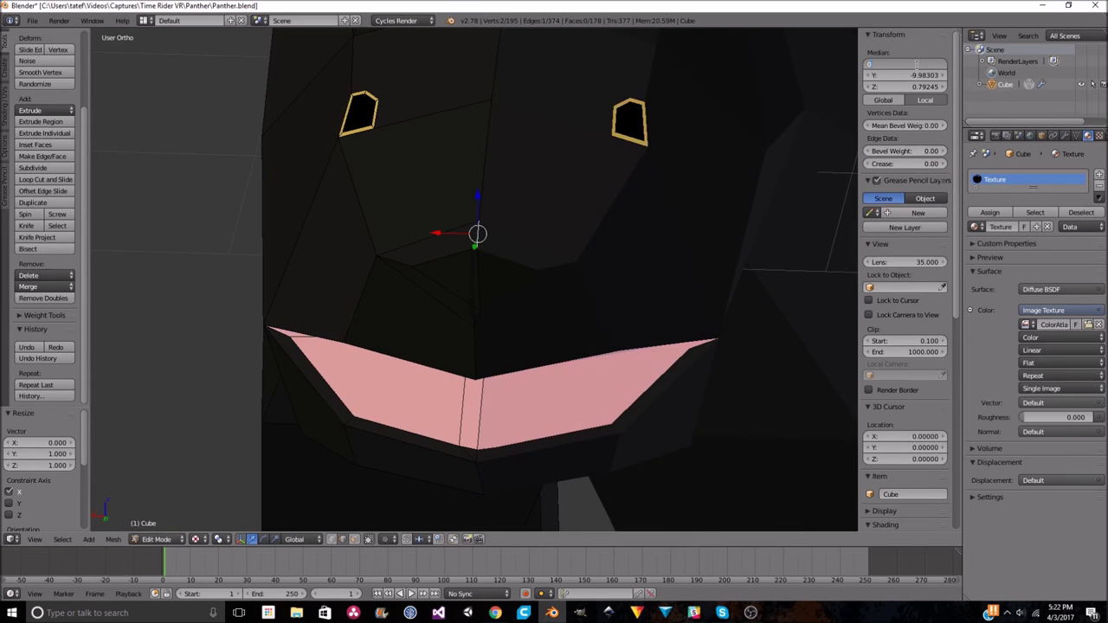
pyautogui.moveTo(623, 251); pyautogui.dragTo(840, 126, button='middle')
pyautogui.press('Escape')
# Orbit around the head and the whole panther to inspect the rendered mouth and eyes.
pyautogui.moveTo(571, 247); pyautogui.dragTo(388, 582, button='middle')
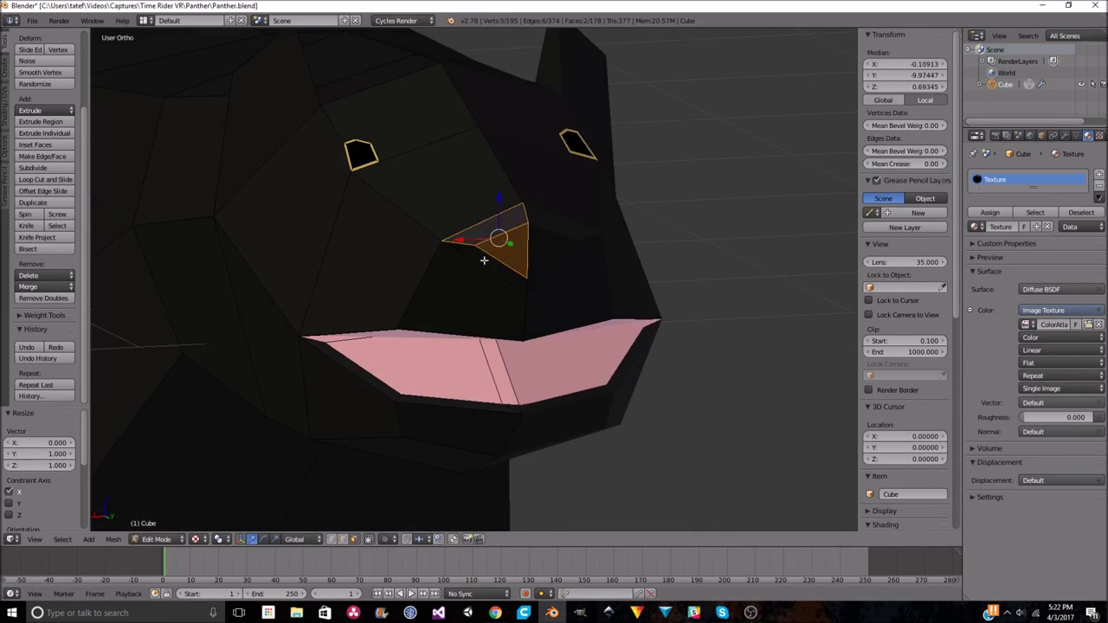
pyautogui.moveTo(484, 260); pyautogui.dragTo(606, 269, button='middle')
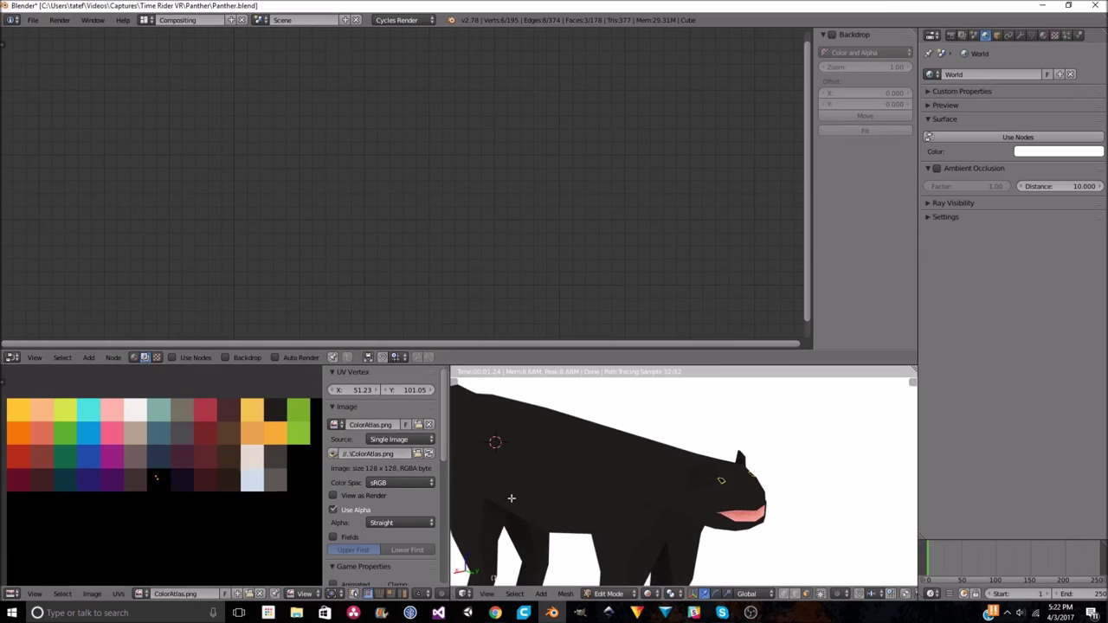
pyautogui.moveTo(510, 498); pyautogui.dragTo(701, 514, button='middle')
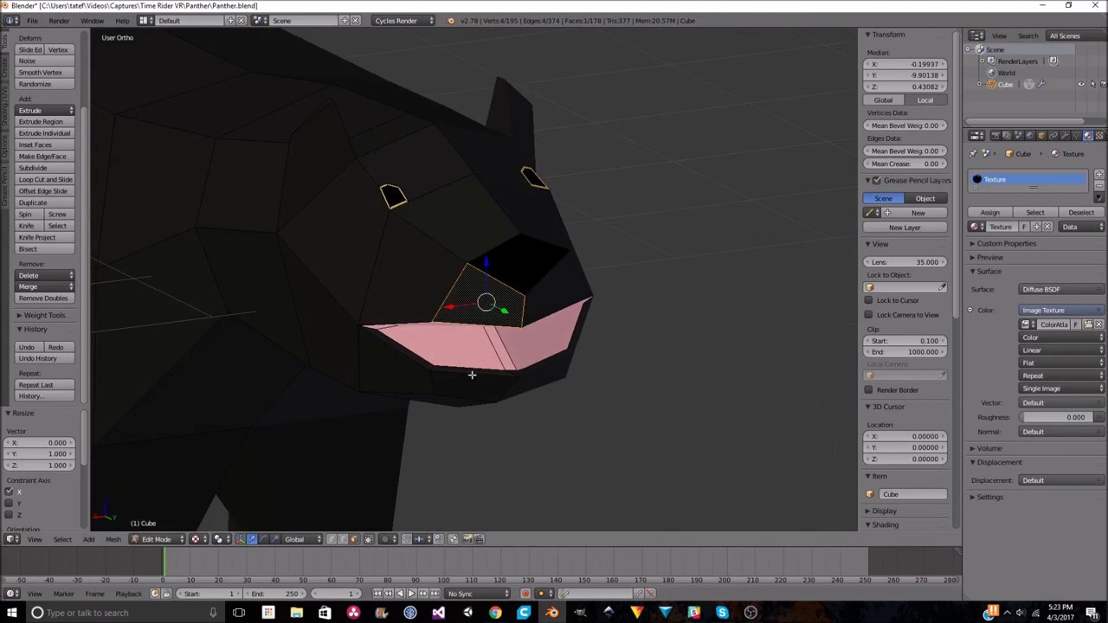
pyautogui.moveTo(407, 259)
pyautogui.mouseDown(button='middle')
pyautogui.moveTo(494, 216)
pyautogui.moveTo(507, 289)
pyautogui.moveTo(606, 250)
pyautogui.moveTo(468, 224)
pyautogui.mouseUp(button='middle')
pyautogui.scroll(2, 606, 250)
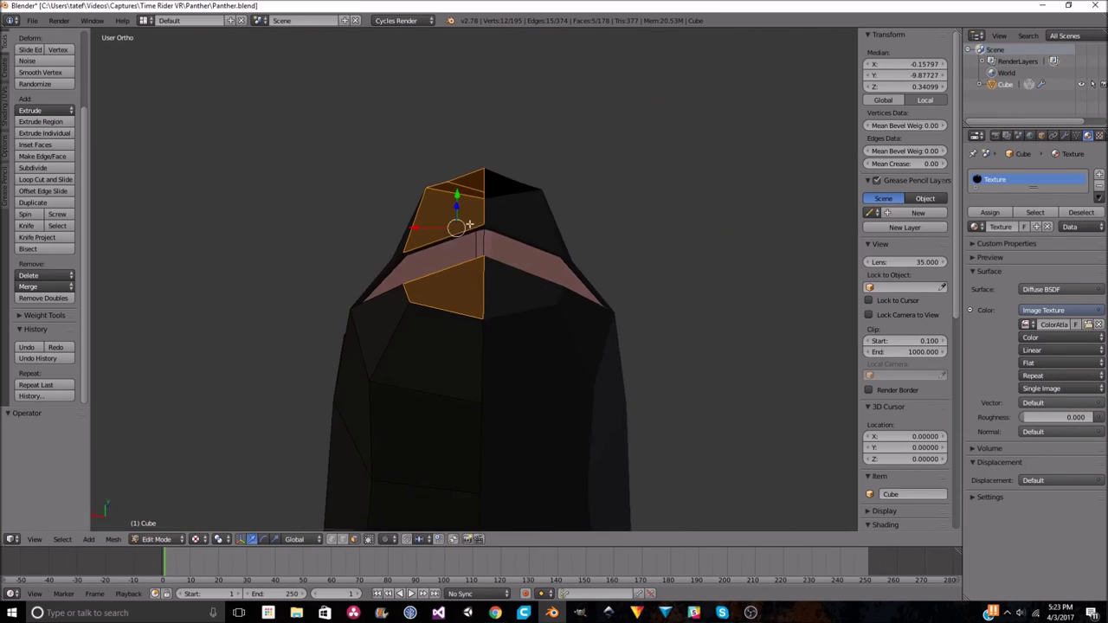
# Scale the selected muzzle faces, delete them, then undo the deletion.
pyautogui.click(210, 491)
pyautogui.moveTo(680, 153)
pyautogui.mouseDown(button='middle')
pyautogui.moveTo(606, 216)
pyautogui.moveTo(660, 312)
pyautogui.mouseUp(button='middle')
pyautogui.scroll(-2, 661, 311)
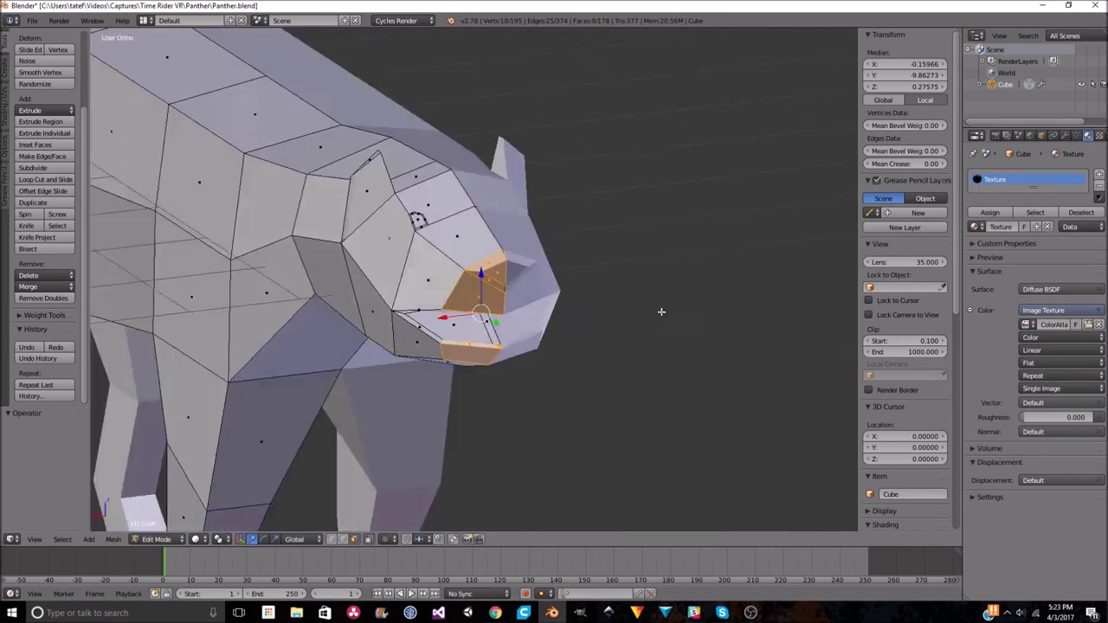
pyautogui.press('s')
pyautogui.click(674, 256)
pyautogui.moveTo(673, 257)
pyautogui.mouseDown(button='middle')
pyautogui.moveTo(632, 253)
pyautogui.moveTo(762, 247)
pyautogui.moveTo(447, 275)
pyautogui.mouseUp(button='middle')
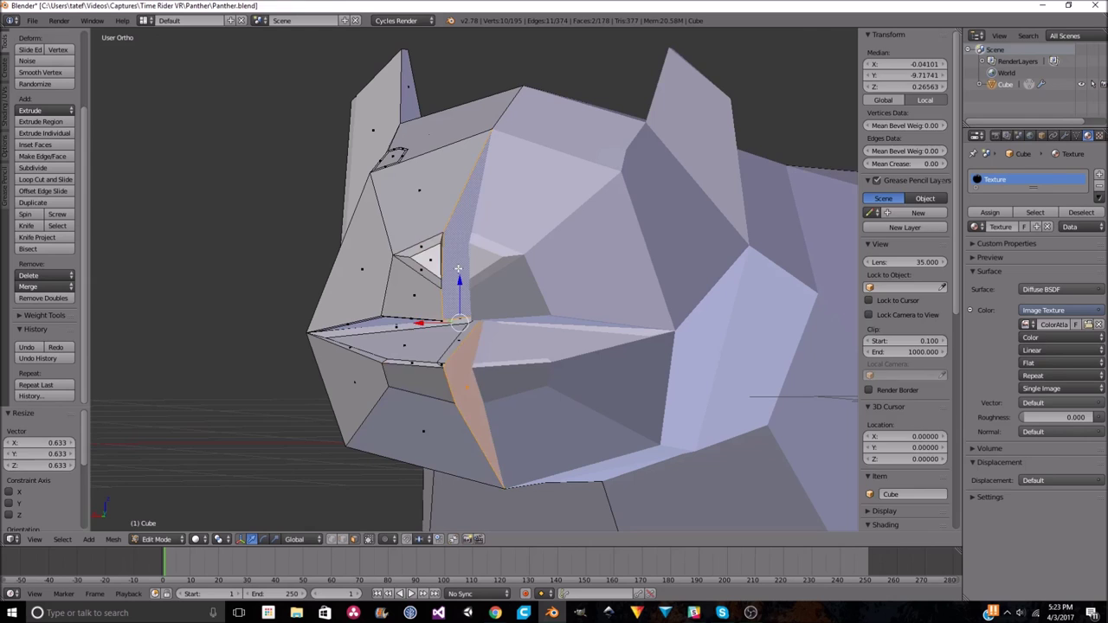
pyautogui.press('x')
pyautogui.click(447, 275)
pyautogui.hotkey('ctrl', 'z')
# Move the muzzle faces along X and save the panther file.
pyautogui.press('g')
pyautogui.press('x')
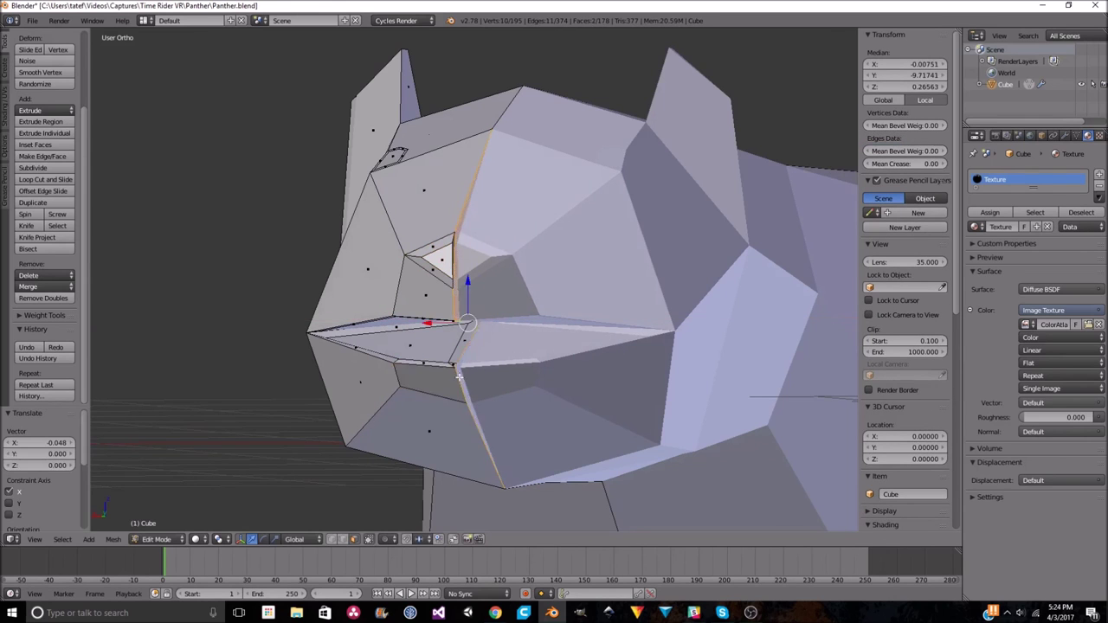
pyautogui.press('x')
pyautogui.click(458, 374)
pyautogui.click(32, 20)
pyautogui.click(43, 110)
pyautogui.scroll(2, 431, 308)
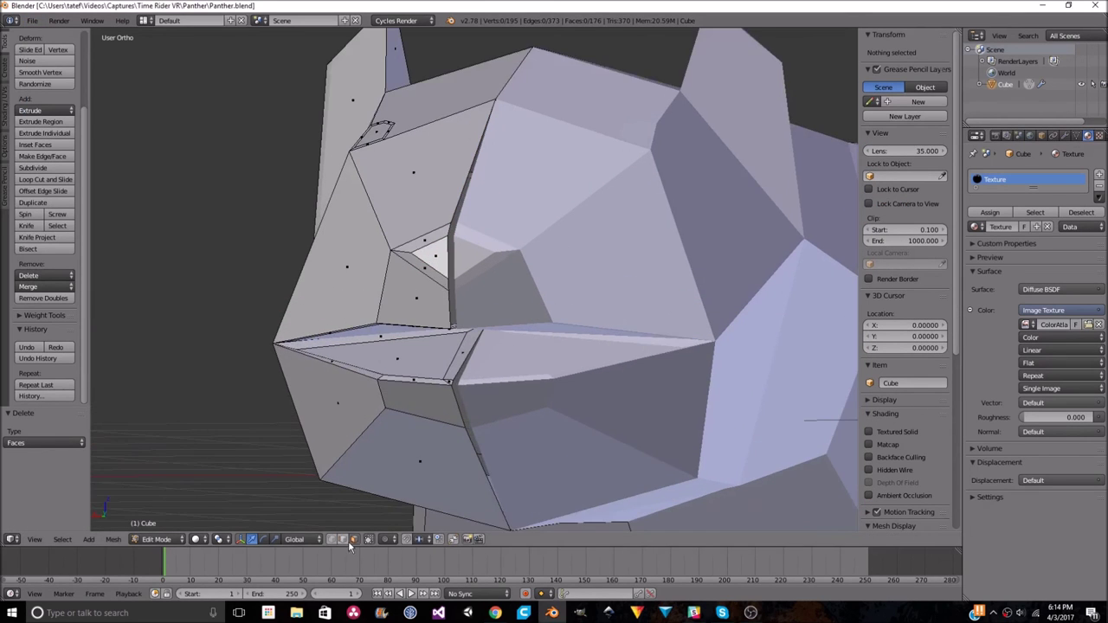
# Select two vertical seam edges on the muzzle and scale them along X.
pyautogui.click(430, 308)
pyautogui.scroll(3, 431, 308)
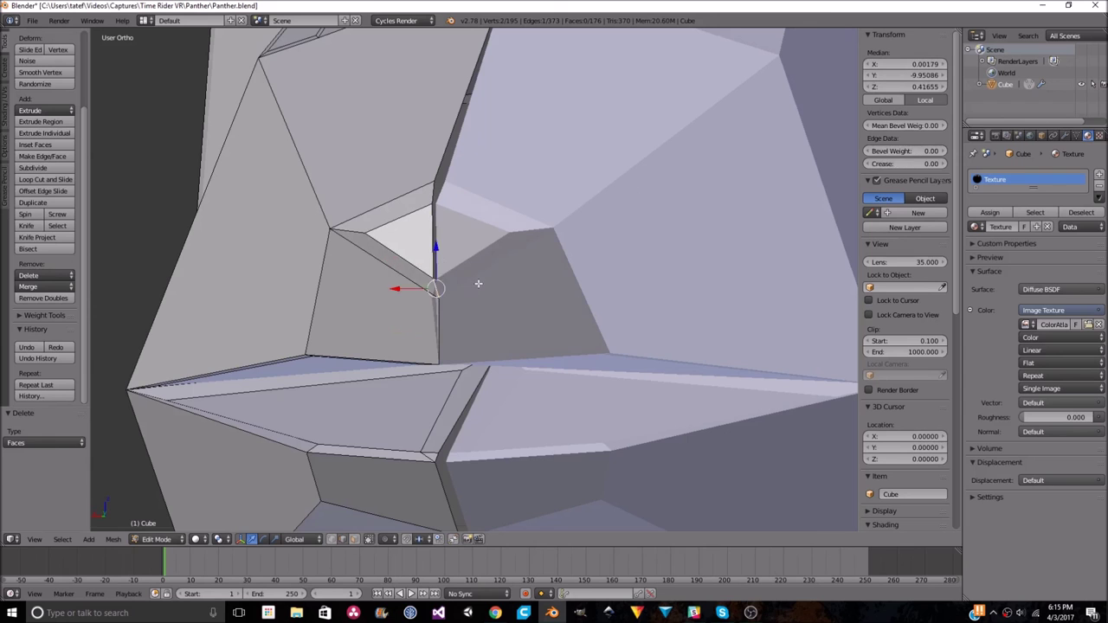
pyautogui.keyDown('shift'); pyautogui.rightClick(400, 155); pyautogui.keyUp('shift')
pyautogui.scroll(-3, 513, 171)
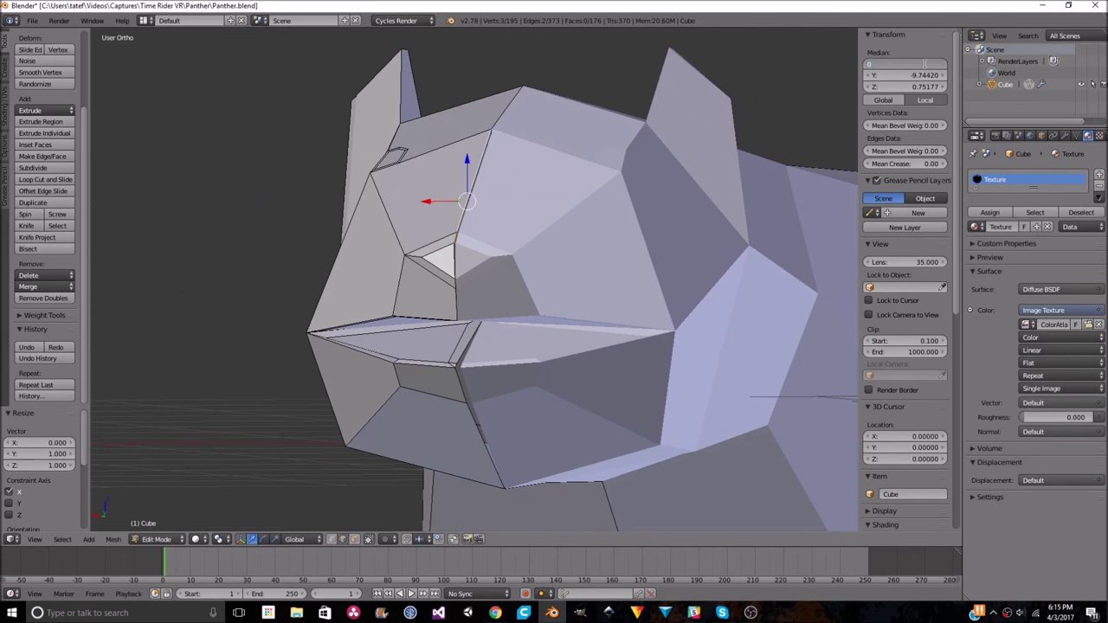
pyautogui.scroll(5, 492, 218)
pyautogui.press('s')
pyautogui.press('x')
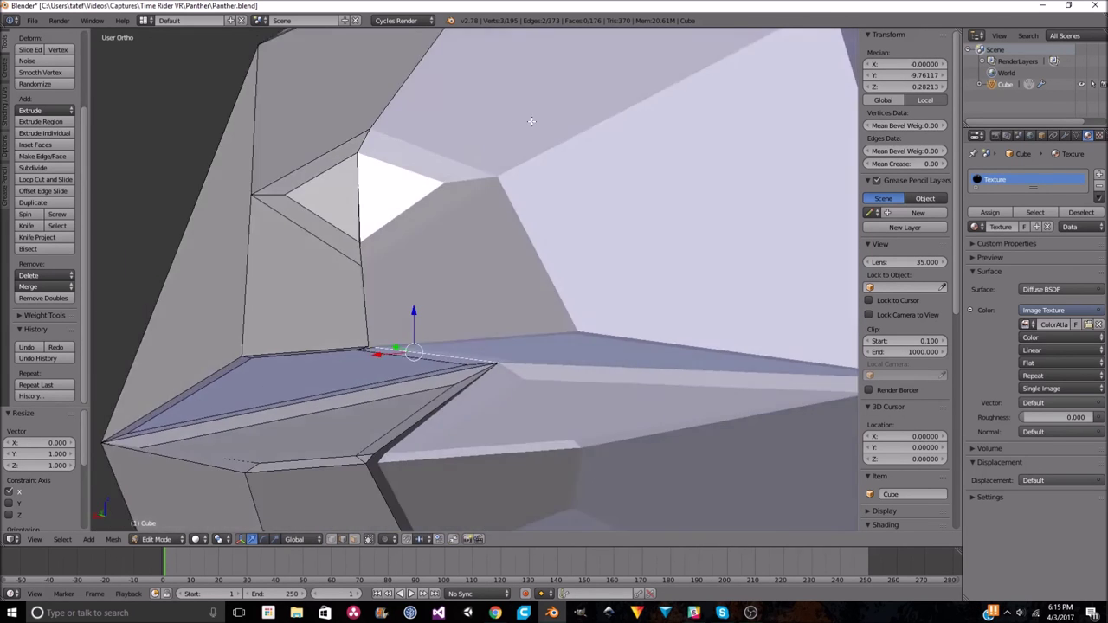
# Reselect the seam edges and snap a seam vertex onto the centre line.
pyautogui.rightClick(478, 215)
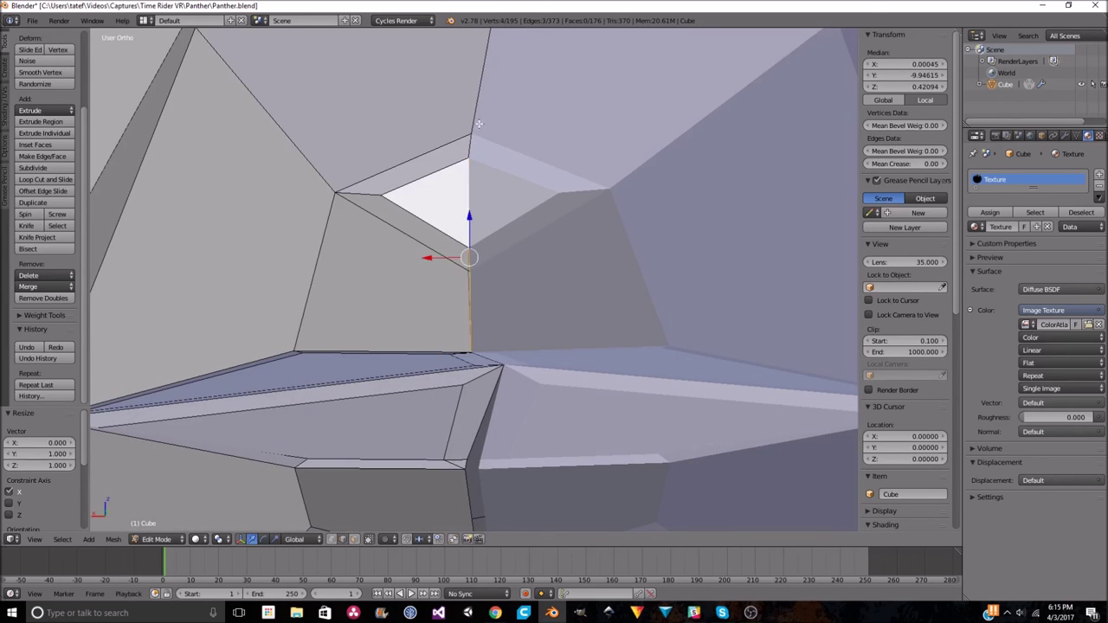
pyautogui.keyDown('shift'); pyautogui.rightClick(470, 162); pyautogui.keyUp('shift')
pyautogui.scroll(-4, 563, 190)
pyautogui.scroll(6, 485, 259)
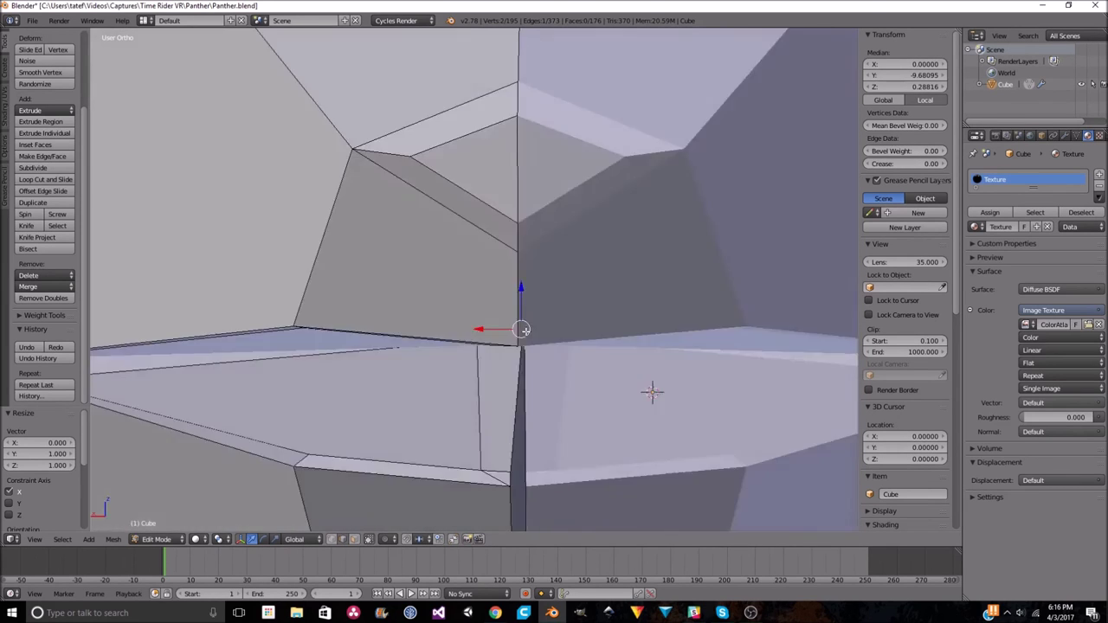
pyautogui.rightClick(501, 386)
pyautogui.press('BackSpace')
pyautogui.moveTo(485, 260); pyautogui.dragTo(508, 275, button='middle')
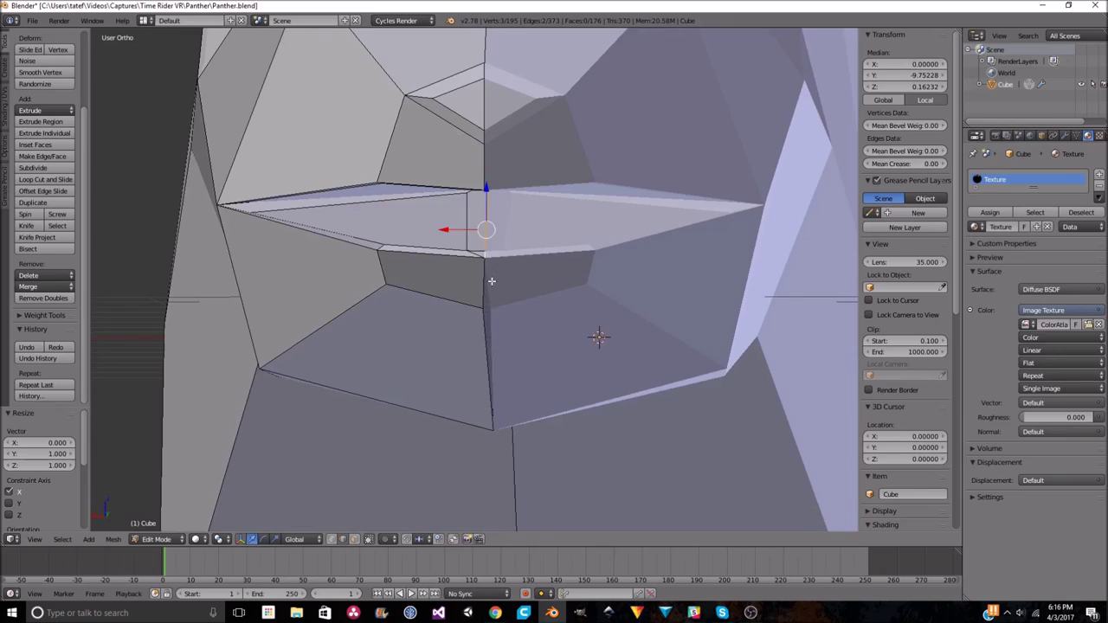
pyautogui.scroll(-5, 598, 338)
pyautogui.moveTo(549, 351); pyautogui.dragTo(549, 337, button='middle')
pyautogui.scroll(5, 504, 181)
# Select the jaw faces and shift the mouth corners -0.174 along Y.
pyautogui.press('Tab')
pyautogui.press('Tab')
pyautogui.moveTo(505, 181)
pyautogui.mouseDown(button='middle')
pyautogui.moveTo(594, 249)
pyautogui.moveTo(519, 260)
pyautogui.moveTo(563, 173)
pyautogui.mouseUp(button='middle')
pyautogui.rightClick(497, 277)
pyautogui.keyDown('shift'); pyautogui.rightClick(511, 225); pyautogui.keyUp('shift')
pyautogui.scroll(4, 615, 102)
pyautogui.scroll(-5, 614, 103)
pyautogui.moveTo(519, 217); pyautogui.dragTo(554, 255, button='middle')
pyautogui.moveTo(554, 255); pyautogui.dragTo(535, 255)
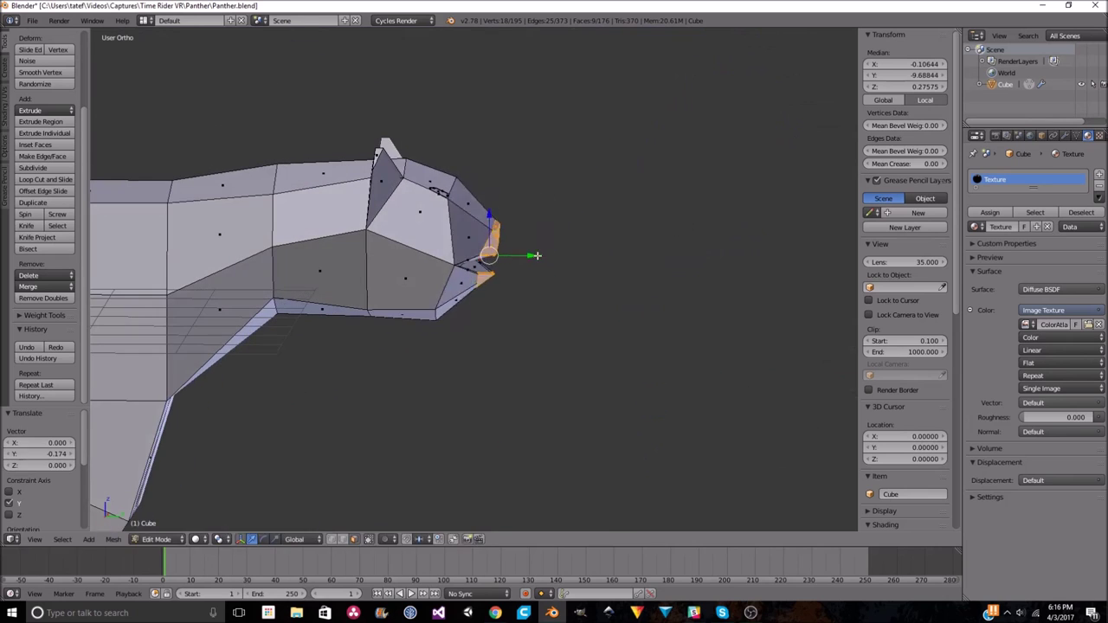
pyautogui.click(549, 250)
pyautogui.moveTo(548, 249); pyautogui.dragTo(519, 259, button='middle')
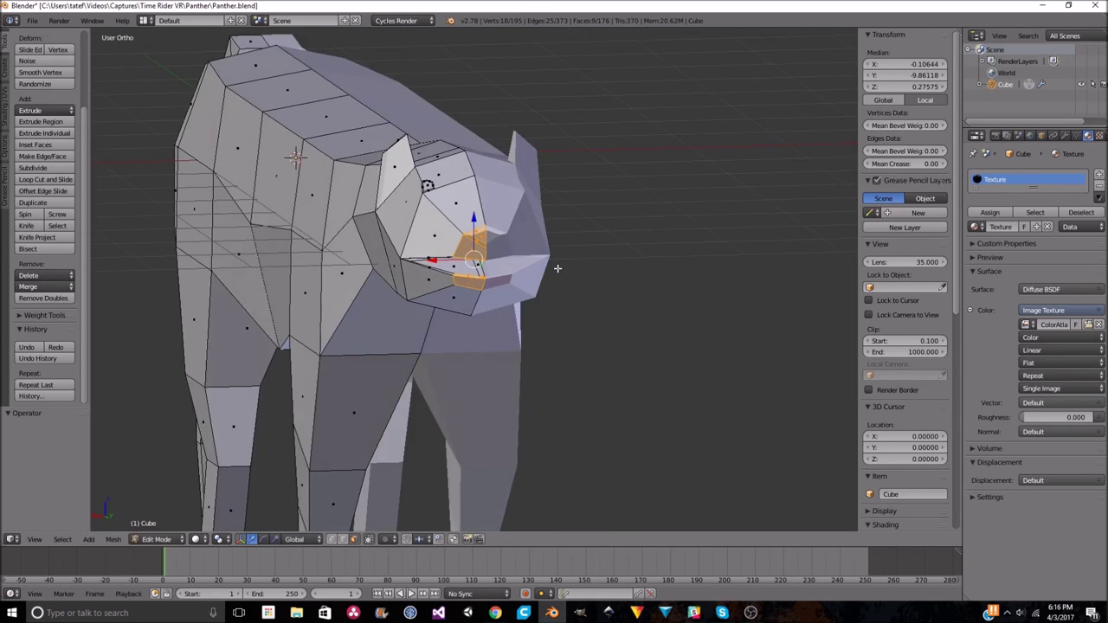
# Leave Edit Mode and show the panther rendered from the side.
pyautogui.press('Tab')
pyautogui.click(207, 539)
pyautogui.click(233, 450)
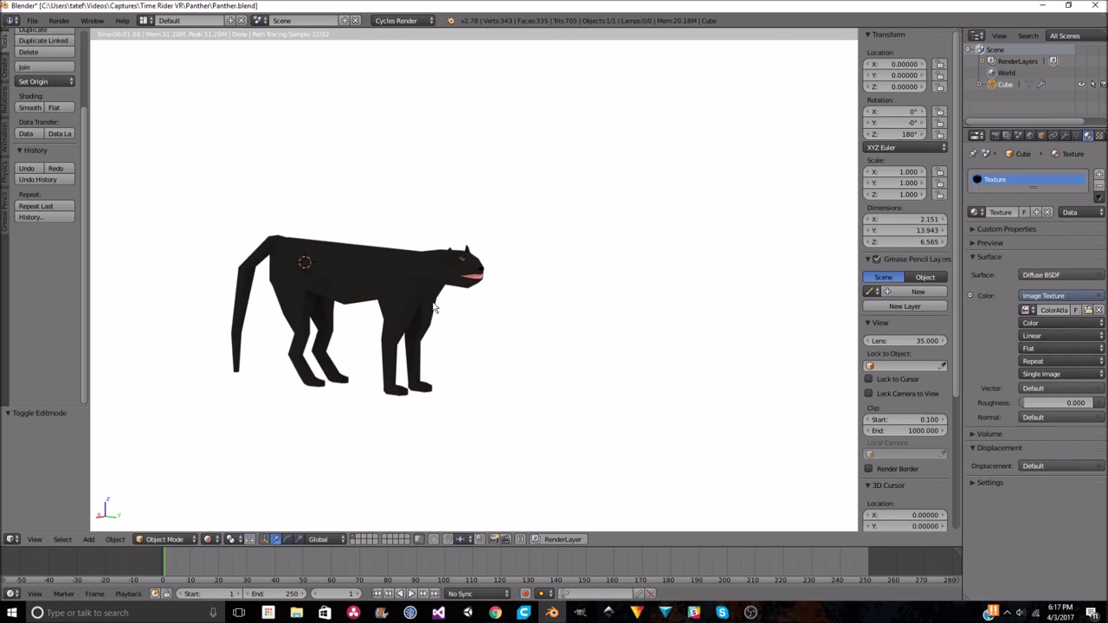
# Select the mouth-gap edge and thin mouth face and lower them 0.012 on Z.
pyautogui.moveTo(539, 302); pyautogui.dragTo(513, 297, button='middle')
pyautogui.hotkey('shift', 'z')
pyautogui.press('Tab')
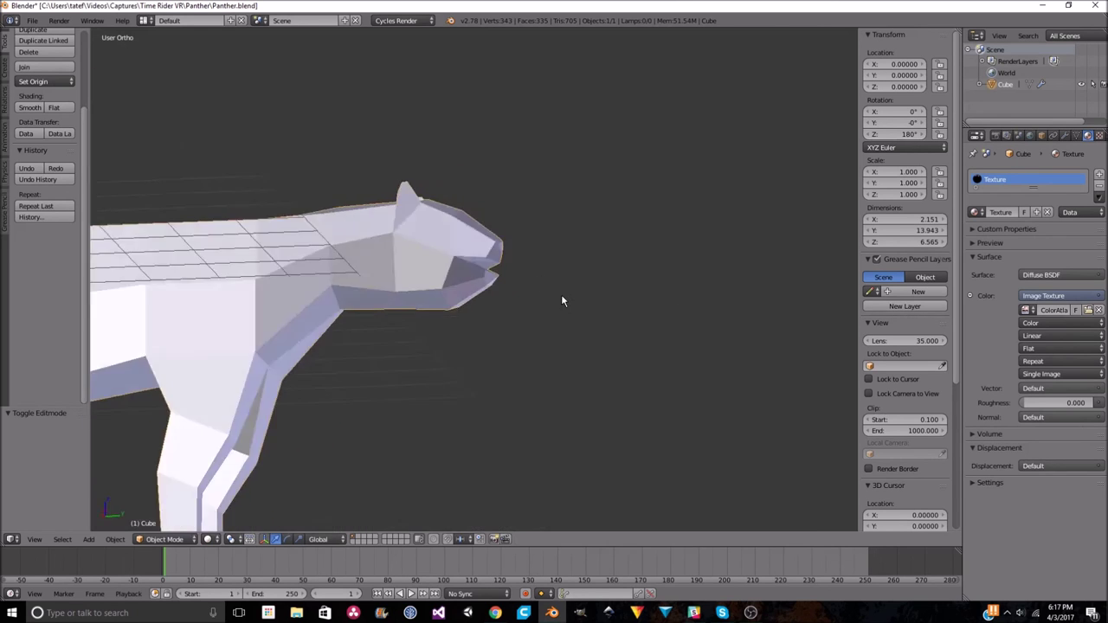
pyautogui.scroll(5, 561, 294)
pyautogui.rightClick(470, 168)
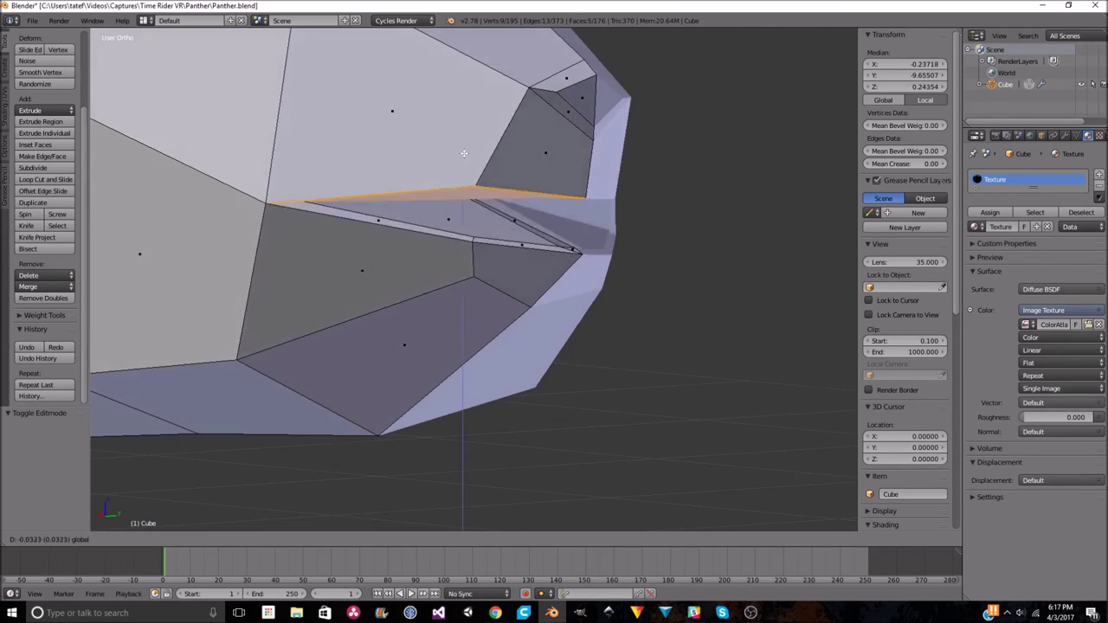
pyautogui.keyDown('shift'); pyautogui.rightClick(467, 192); pyautogui.keyUp('shift')
pyautogui.moveTo(463, 164)
pyautogui.mouseDown(button='middle')
pyautogui.moveTo(405, 141)
pyautogui.moveTo(393, 191)
pyautogui.moveTo(527, 420)
pyautogui.mouseUp(button='middle')
pyautogui.click(402, 144)
# Check the wider pink lower lip in rendered shading, then return to solid.
pyautogui.hotkey('shift', 'r')
pyautogui.hotkey('shift', 'z')
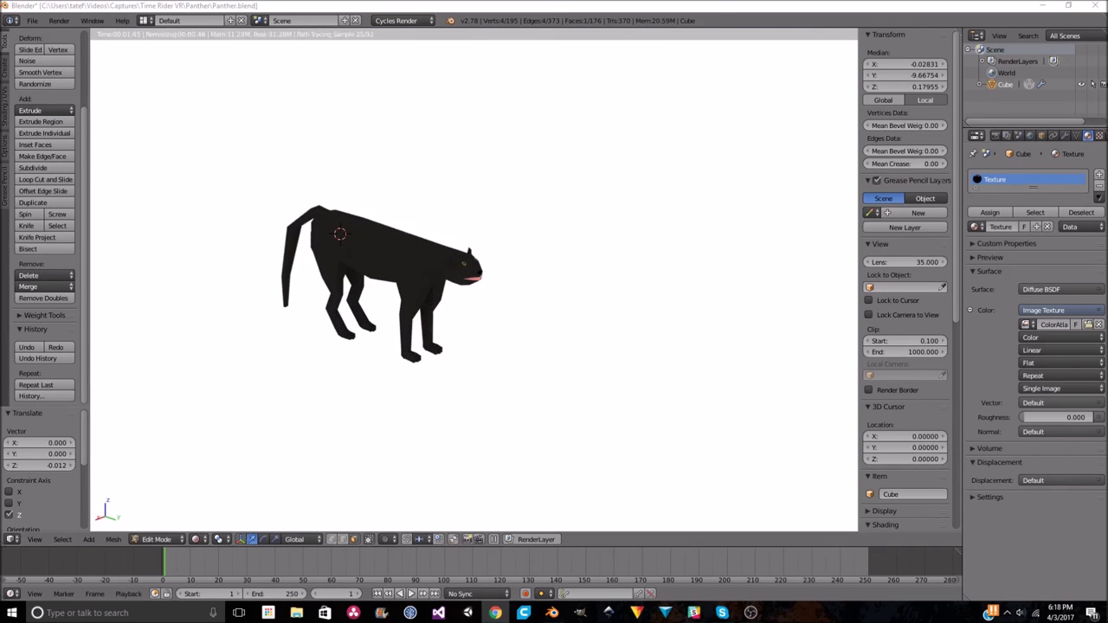
pyautogui.scroll(6, 585, 348)
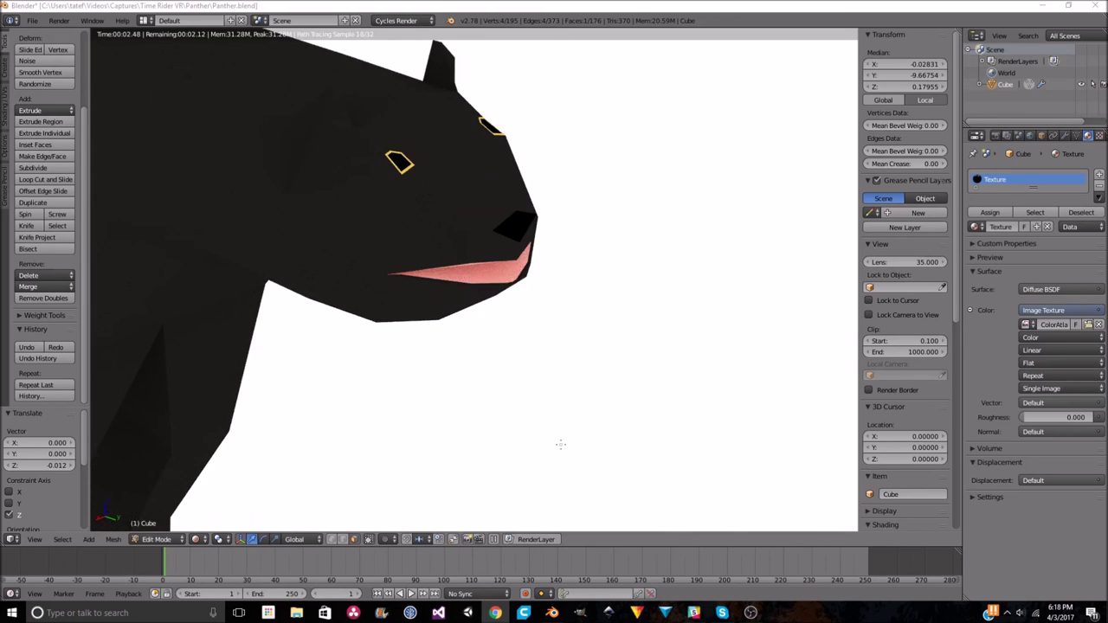
pyautogui.hotkey('shift', 'z')
pyautogui.moveTo(356, 323); pyautogui.dragTo(484, 259, button='middle')
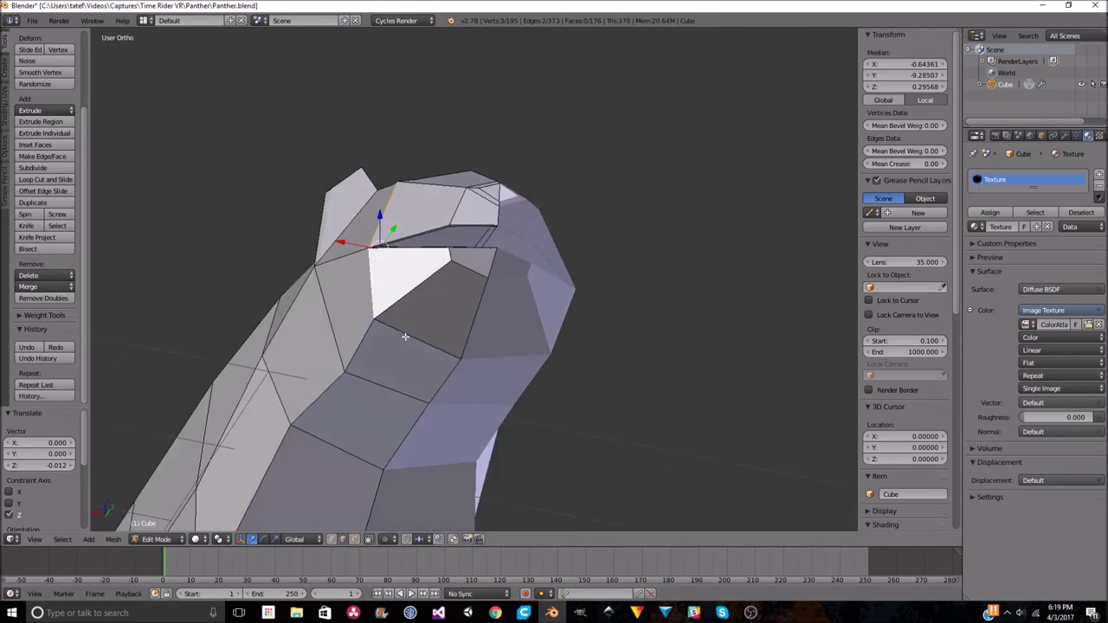
# Scale the selected eye faces to half size (S .5) and frame them.
pyautogui.scroll(5, 485, 260)
pyautogui.write('s.5')
pyautogui.press('Return')
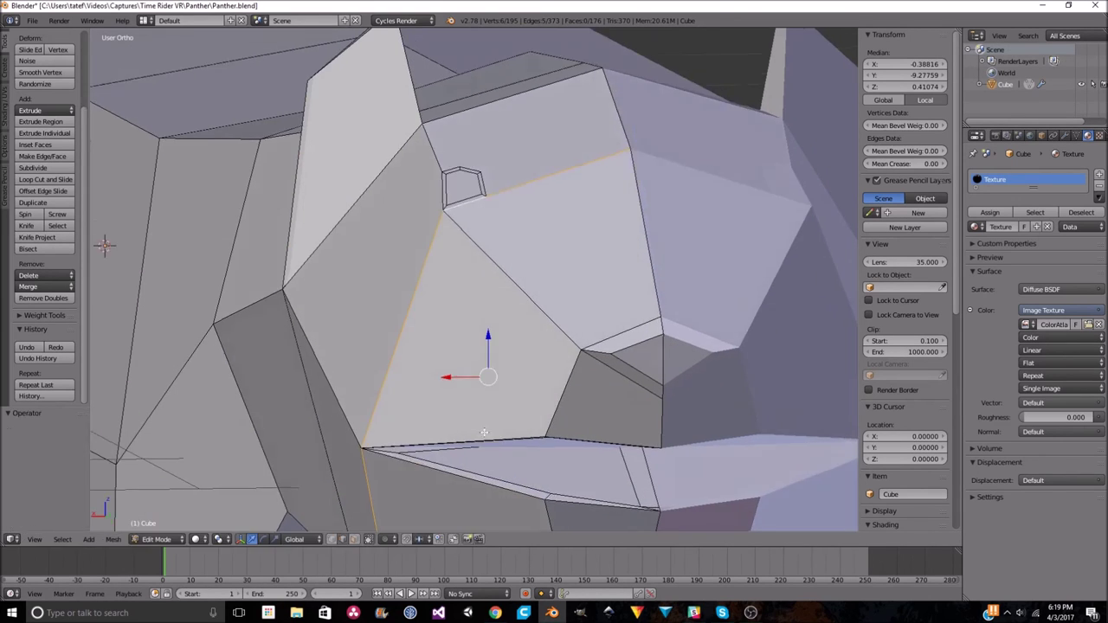
pyautogui.press('KP_Decimal')
# Select part of the eye area and delete those faces.
pyautogui.keyDown('shift'); pyautogui.click(321, 327); pyautogui.keyUp('shift')
pyautogui.scroll(-4, 678, 231)
pyautogui.moveTo(737, 205)
pyautogui.mouseDown(button='middle')
pyautogui.moveTo(678, 232)
pyautogui.moveTo(815, 263)
pyautogui.mouseUp(button='middle')
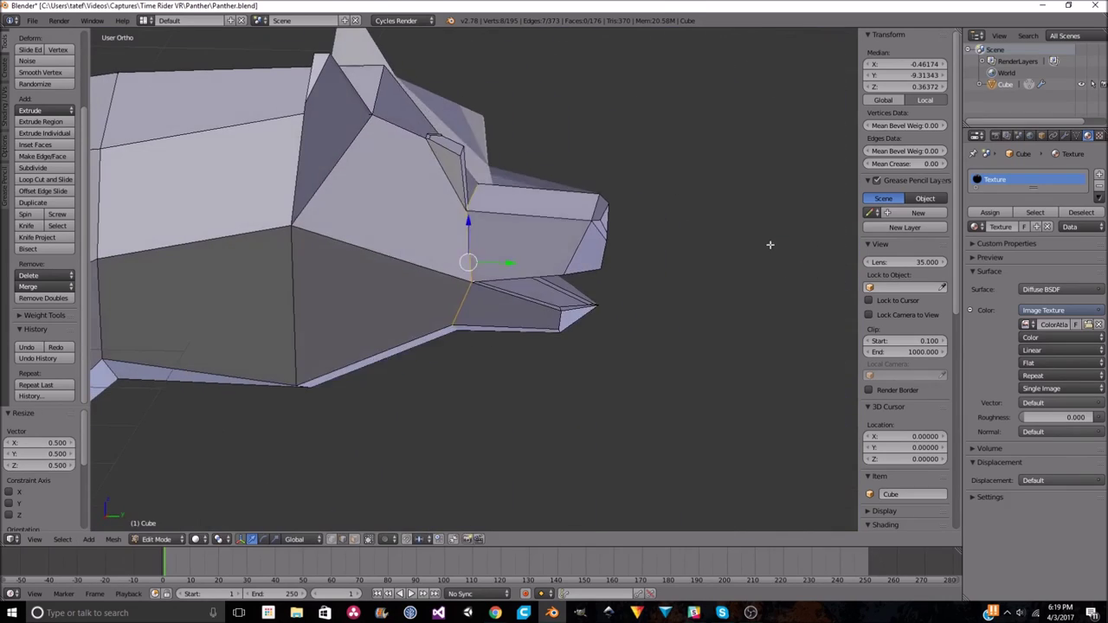
pyautogui.press('Escape')
pyautogui.moveTo(738, 145)
pyautogui.mouseDown(button='middle')
pyautogui.moveTo(606, 216)
pyautogui.moveTo(631, 433)
pyautogui.moveTo(520, 288)
pyautogui.mouseUp(button='middle')
pyautogui.press('x')
pyautogui.press('f')
# Flatten the eye vertices to zero width on X, shift them along Y, and shrink the eye piece.
pyautogui.scroll(3, 609, 211)
pyautogui.write('sx0')
pyautogui.press('Return')
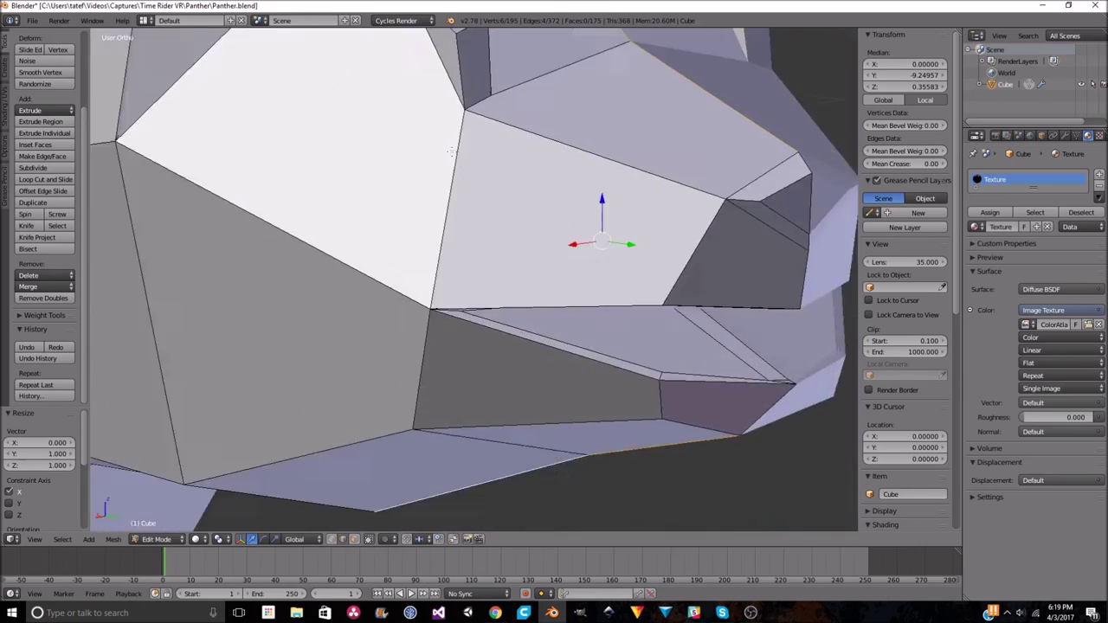
pyautogui.scroll(6, 519, 288)
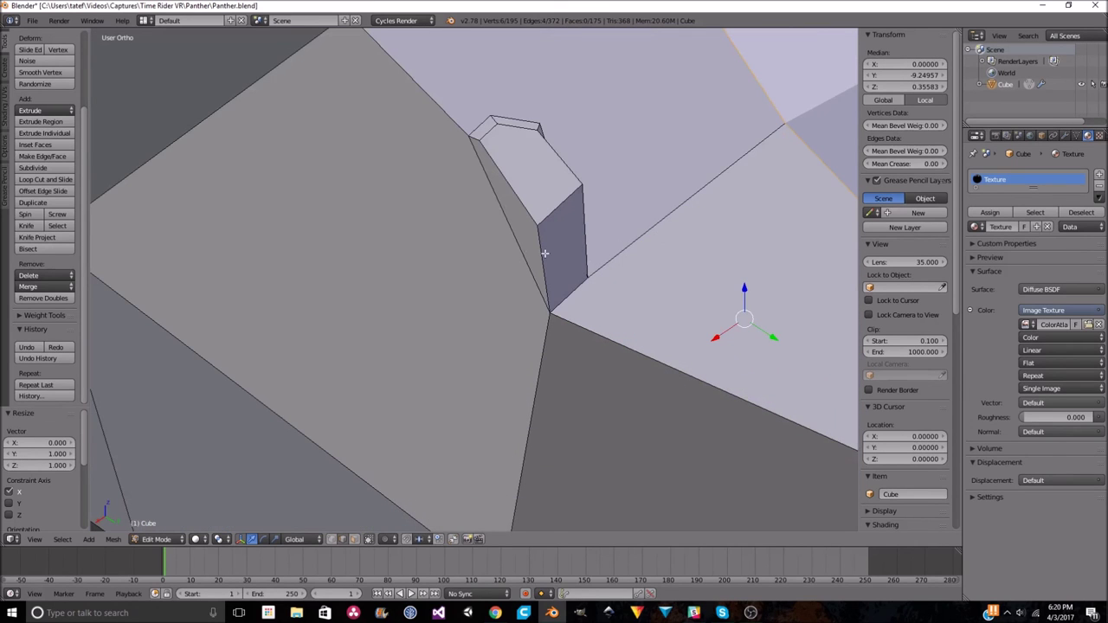
pyautogui.moveTo(484, 128)
pyautogui.mouseDown(button='middle')
pyautogui.moveTo(550, 164)
pyautogui.moveTo(541, 288)
pyautogui.mouseUp(button='middle')
pyautogui.press('g')
pyautogui.press('y')
pyautogui.click(519, 155)
pyautogui.press('g')
pyautogui.click(550, 163)
pyautogui.click(684, 267)
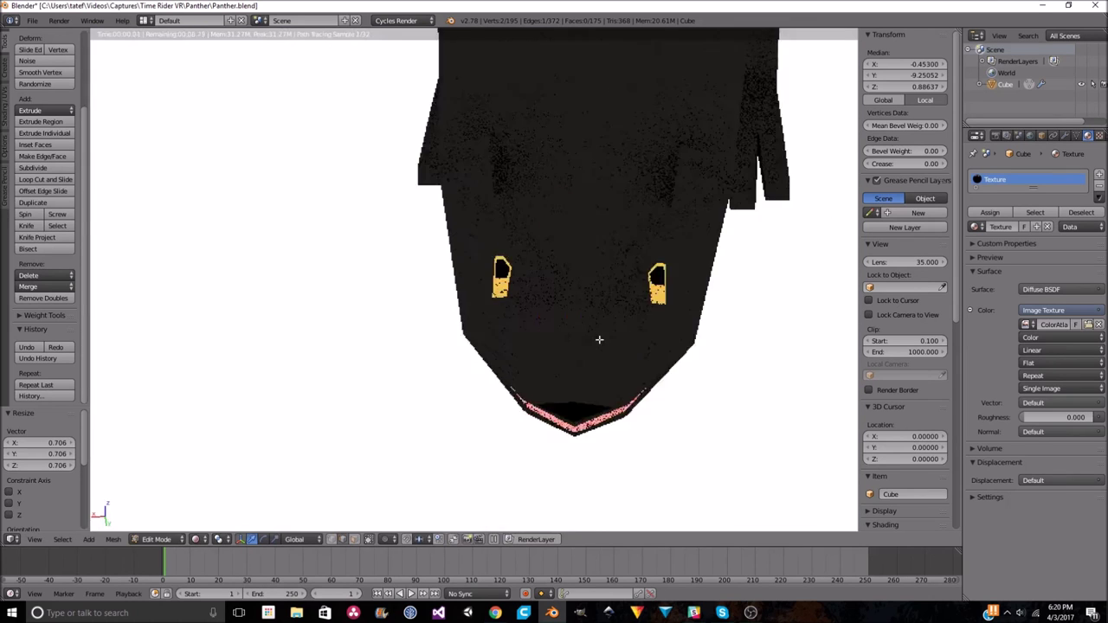
# Delete the thin faces by the eye and fill the resulting hole with a new face.
pyautogui.moveTo(598, 338); pyautogui.dragTo(638, 285, button='middle')
pyautogui.scroll(4, 639, 285)
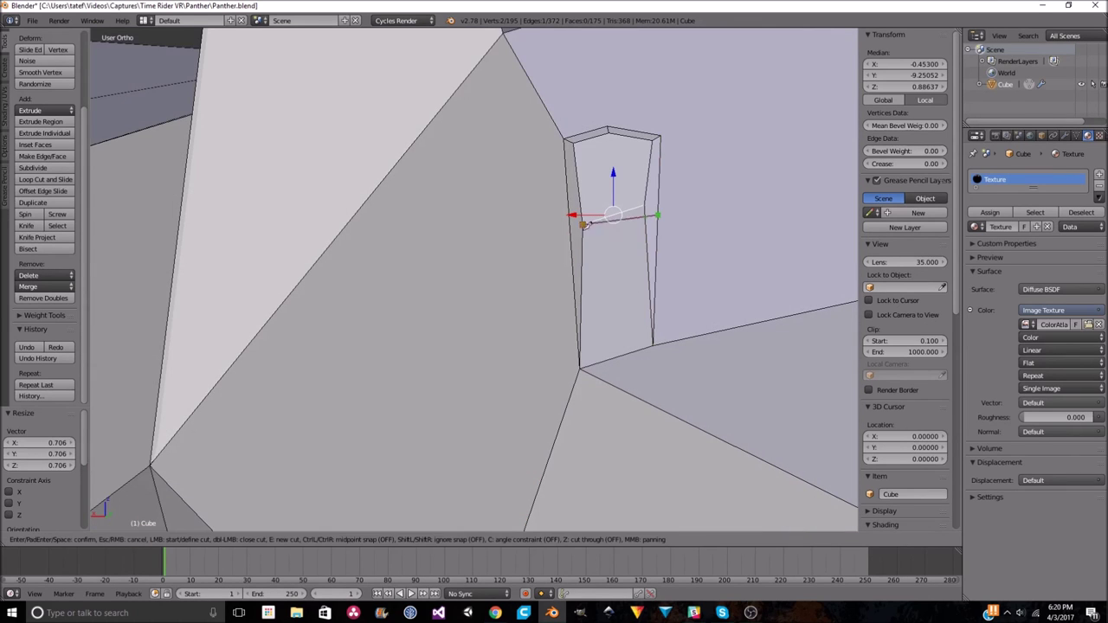
pyautogui.moveTo(642, 364); pyautogui.dragTo(537, 230, button='middle')
pyautogui.moveTo(562, 274)
pyautogui.mouseDown(button='middle')
pyautogui.moveTo(424, 300)
pyautogui.moveTo(705, 224)
pyautogui.moveTo(531, 292)
pyautogui.moveTo(522, 232)
pyautogui.mouseUp(button='middle')
pyautogui.press('x')
pyautogui.click(425, 299)
pyautogui.rightClick(532, 292)
pyautogui.press('f')
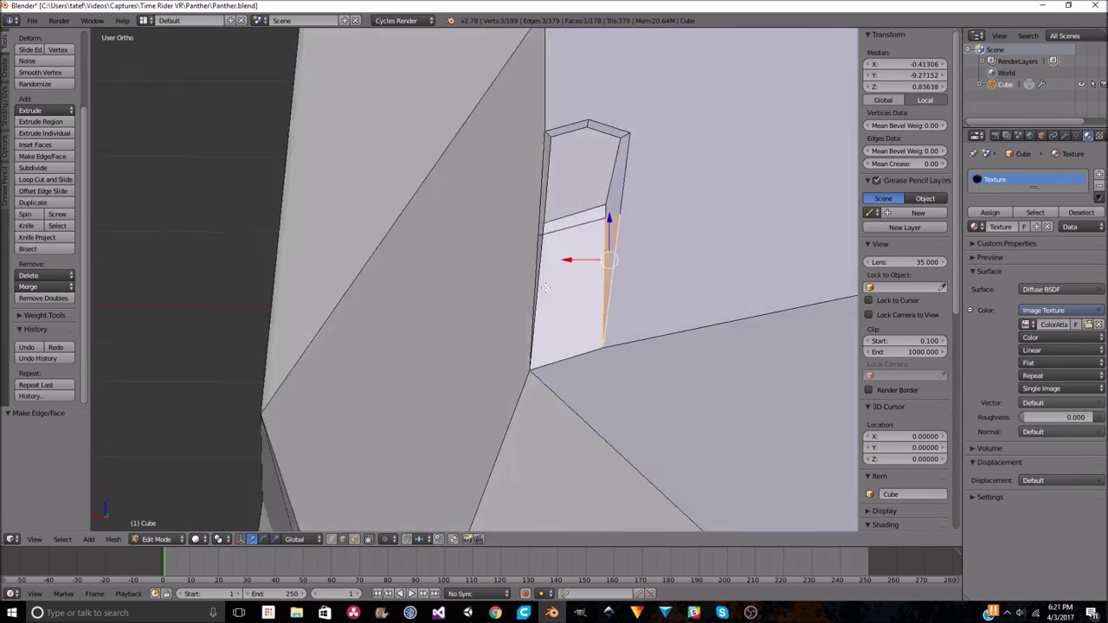
# Fill the remaining eye-socket hole with a new face using edge selection.
pyautogui.moveTo(600, 306)
pyautogui.mouseDown(button='middle')
pyautogui.moveTo(638, 302)
pyautogui.moveTo(463, 276)
pyautogui.moveTo(502, 284)
pyautogui.moveTo(388, 324)
pyautogui.moveTo(604, 331)
pyautogui.moveTo(523, 347)
pyautogui.moveTo(576, 356)
pyautogui.mouseUp(button='middle')
pyautogui.press('Tab')
pyautogui.press('r')
pyautogui.press('Escape')
pyautogui.press('r')
pyautogui.press('x')
pyautogui.press('Escape')
pyautogui.scroll(-5, 609, 338)
pyautogui.press('Tab')
pyautogui.press('Tab')
pyautogui.press('KP_Decimal')
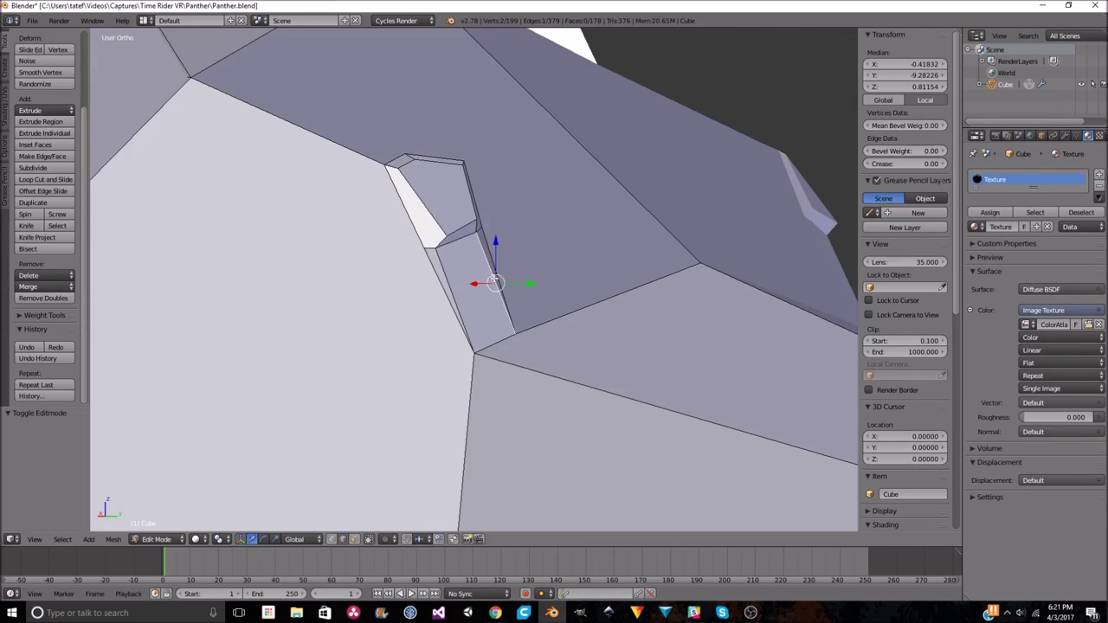
pyautogui.click(356, 540)
pyautogui.moveTo(292, 329)
pyautogui.mouseDown(button='middle')
pyautogui.moveTo(314, 381)
pyautogui.moveTo(519, 364)
pyautogui.moveTo(542, 377)
pyautogui.mouseUp(button='middle')
pyautogui.press('f')
# Preview the head in rendered shading, then switch to the Compositing layout.
pyautogui.press('Tab')
pyautogui.scroll(-5, 606, 385)
pyautogui.moveTo(654, 393); pyautogui.dragTo(650, 408, button='middle')
pyautogui.hotkey('shift', 'z')
pyautogui.scroll(3, 451, 397)
pyautogui.hotkey('shift', 'z')
pyautogui.click(218, 539)
pyautogui.click(246, 495)
pyautogui.press('Tab')
pyautogui.press('KP_Decimal')
pyautogui.click(169, 20)
pyautogui.click(173, 60)
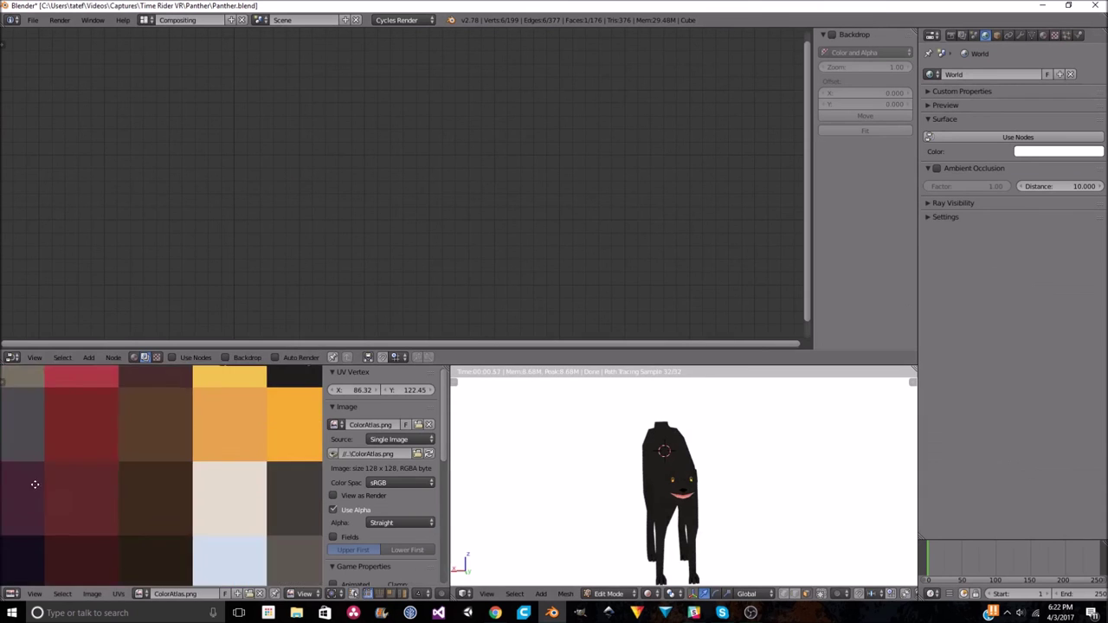
# Re-project the edited faces' UVs and check them against ColorAtlas.png.
pyautogui.click(169, 19)
pyautogui.click(182, 72)
pyautogui.press('Return')
pyautogui.hotkey('ctrl', 'Left')
pyautogui.scroll(-3, 232, 426)
pyautogui.scroll(4, 141, 479)
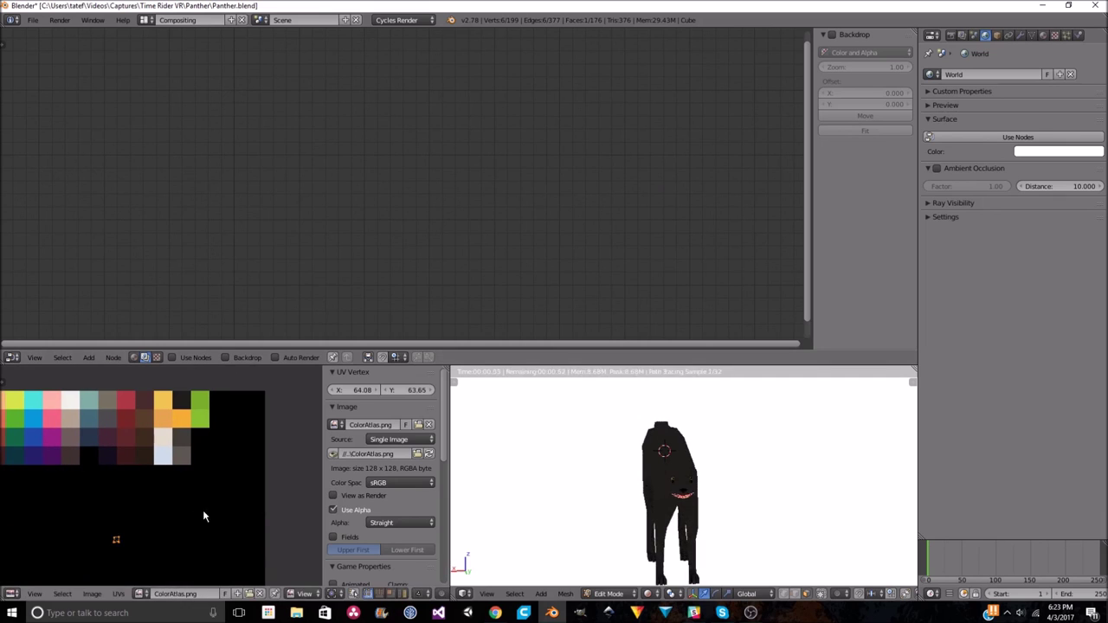
pyautogui.moveTo(749, 454); pyautogui.dragTo(781, 502, button='middle')
# Return to the Default layout with a near-front view of the panther.
pyautogui.click(169, 20)
pyautogui.click(173, 61)
pyautogui.moveTo(388, 387); pyautogui.dragTo(461, 406, button='middle')
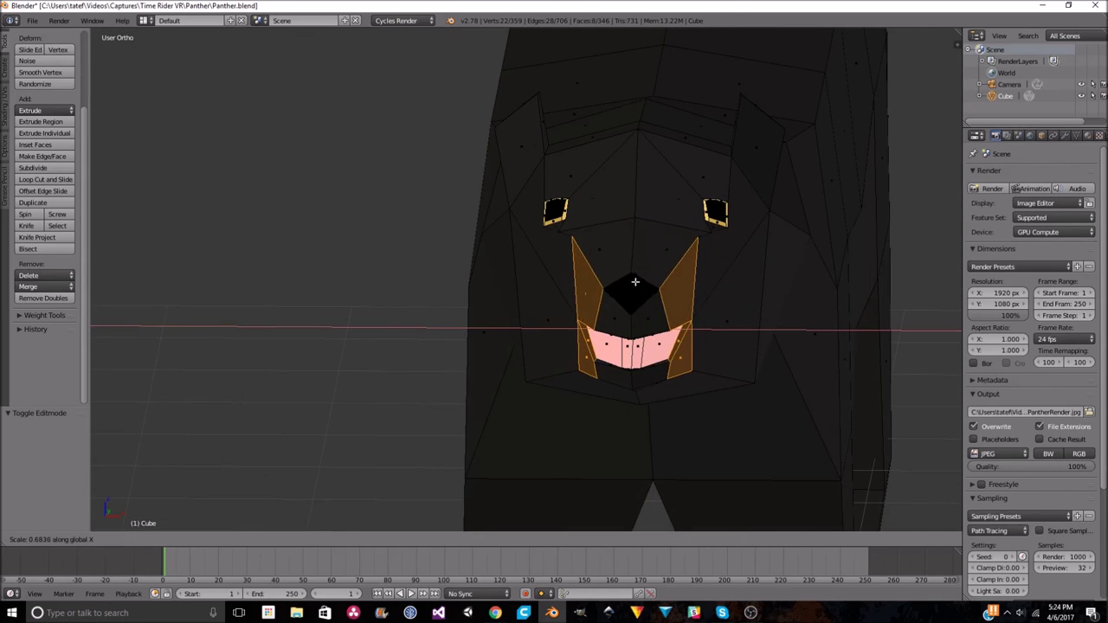
# Narrow the mouth side faces along X.
pyautogui.click(639, 274)
pyautogui.moveTo(640, 275)
pyautogui.mouseDown(button='middle')
pyautogui.moveTo(583, 245)
pyautogui.moveTo(701, 266)
pyautogui.moveTo(357, 545)
pyautogui.mouseUp(button='middle')
pyautogui.press('Escape')
pyautogui.press('Tab')
pyautogui.press('Tab')
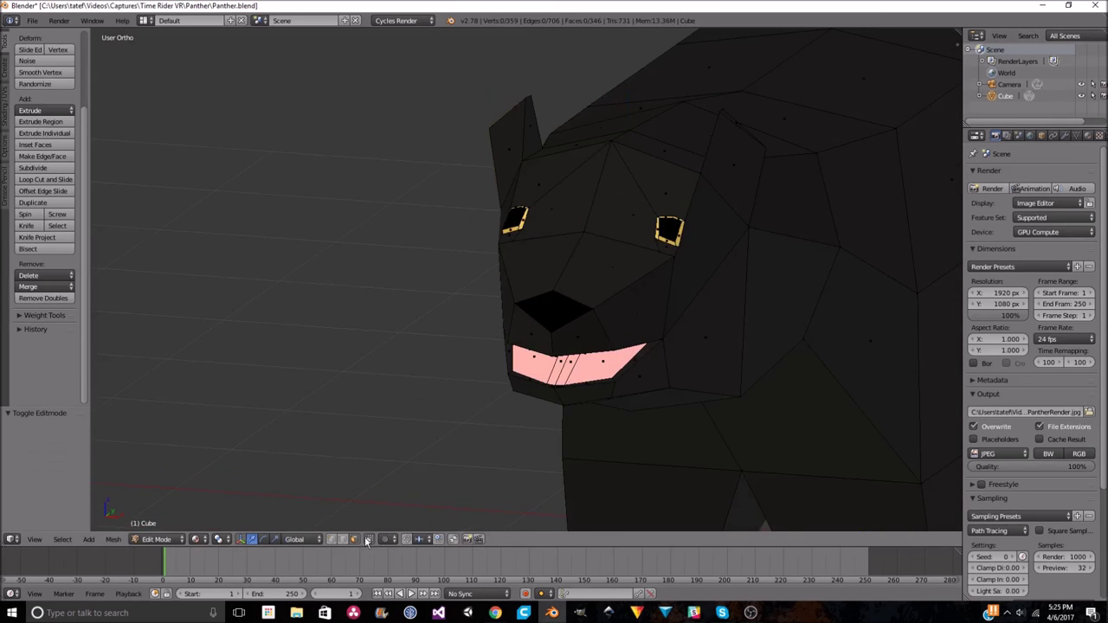
# Shrink the eye outline.
pyautogui.moveTo(636, 364)
pyautogui.mouseDown(button='middle')
pyautogui.moveTo(655, 260)
pyautogui.moveTo(651, 329)
pyautogui.mouseUp(button='middle')
pyautogui.press('s')
pyautogui.click(688, 316)
pyautogui.scroll(4, 708, 315)
pyautogui.scroll(-5, 708, 315)
pyautogui.moveTo(779, 304); pyautogui.dragTo(731, 236, button='middle')
pyautogui.scroll(4, 732, 236)
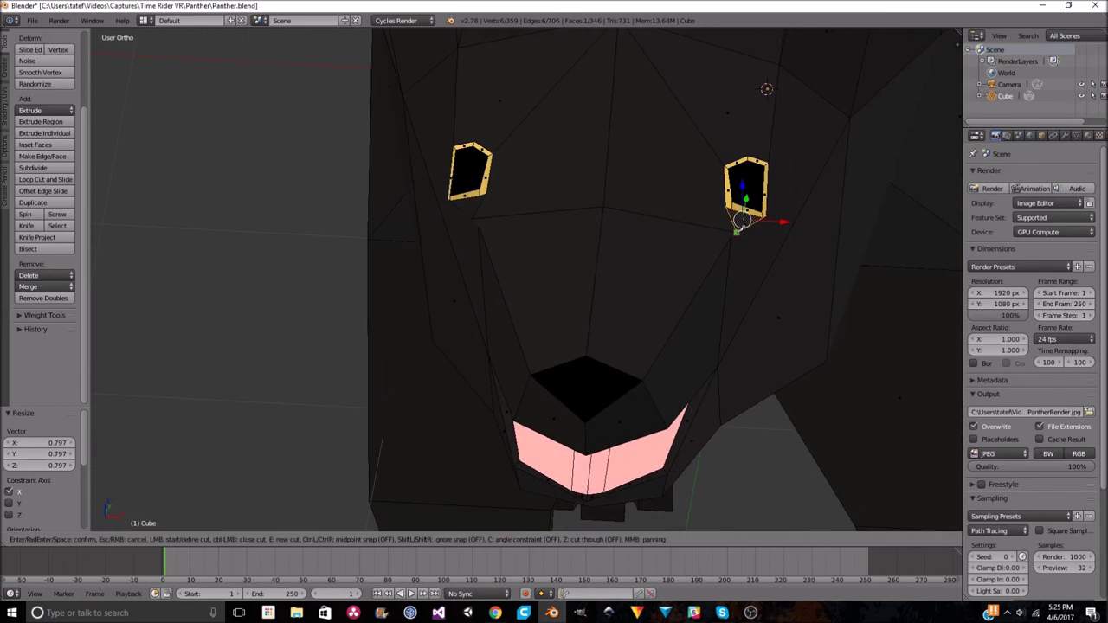
# Knife-cut a new edge running from beside the eye toward the nose.
pyautogui.press('Escape')
pyautogui.press('a')
pyautogui.press('a')
pyautogui.press('k')
pyautogui.click(553, 246)
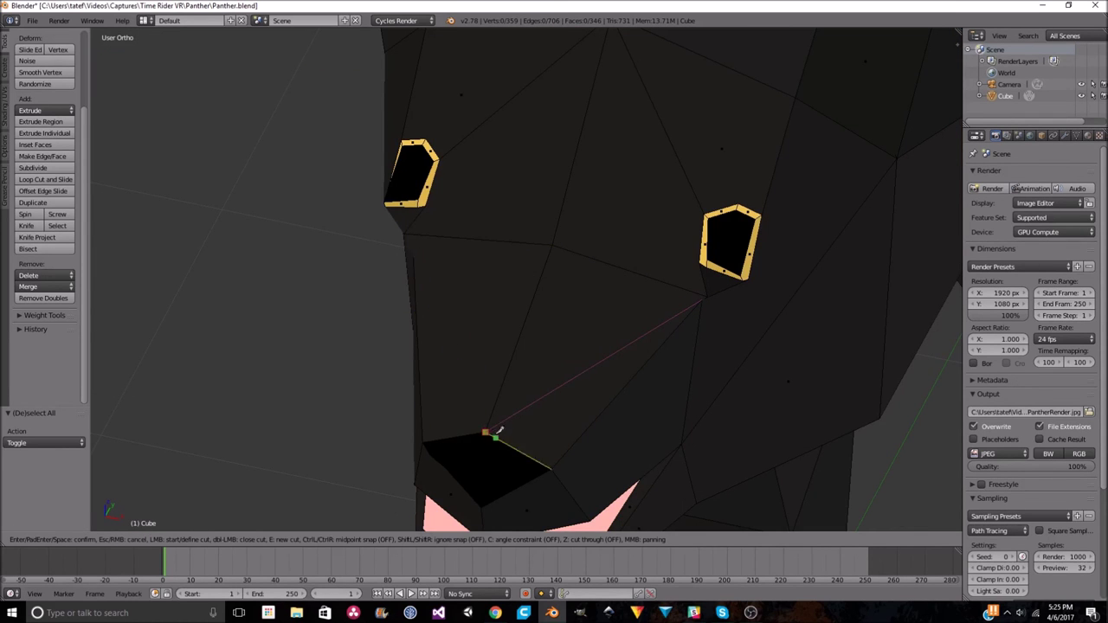
pyautogui.moveTo(518, 430); pyautogui.dragTo(586, 383, button='middle')
pyautogui.press('Return')
pyautogui.press('k')
pyautogui.moveTo(722, 271)
pyautogui.mouseDown(button='middle')
pyautogui.moveTo(725, 294)
pyautogui.moveTo(442, 259)
pyautogui.mouseUp(button='middle')
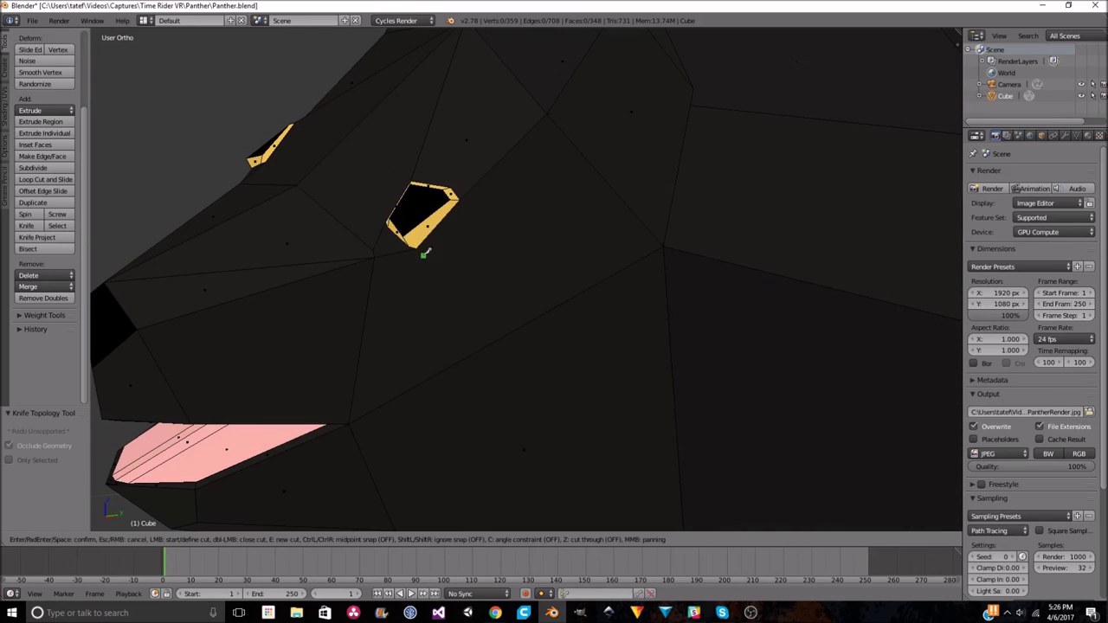
pyautogui.press('Return')
# In Front view with X-ray, box-select one half of the mesh and delete its faces.
pyautogui.press('KP_1')
pyautogui.scroll(-5, 563, 302)
pyautogui.press('a')
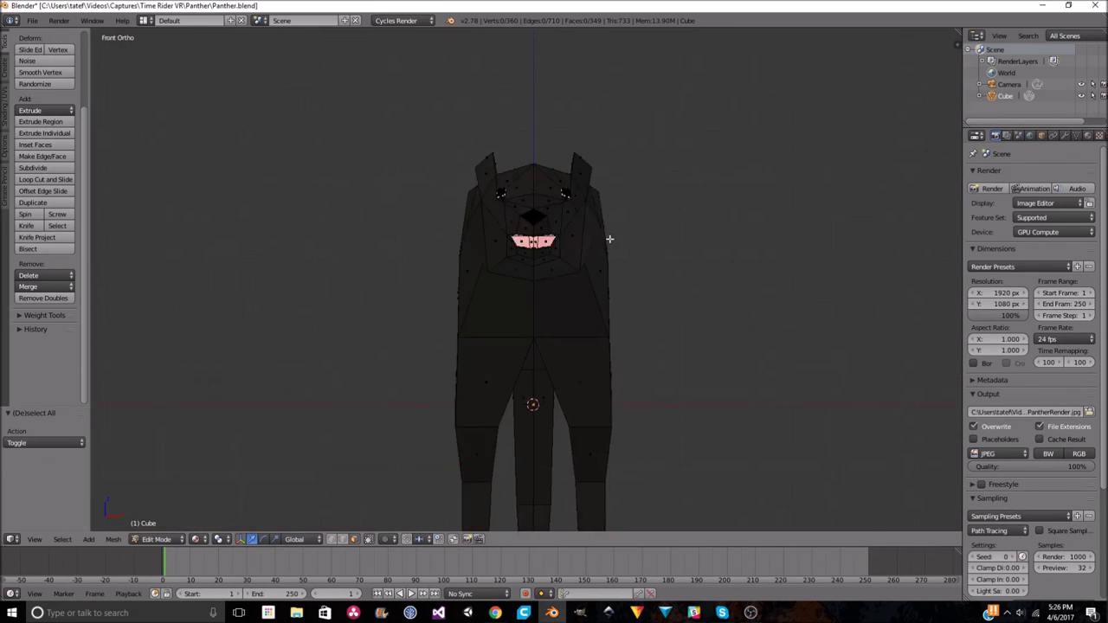
pyautogui.press('z')
pyautogui.moveTo(267, 87); pyautogui.dragTo(549, 500)
pyautogui.scroll(8, 693, 216)
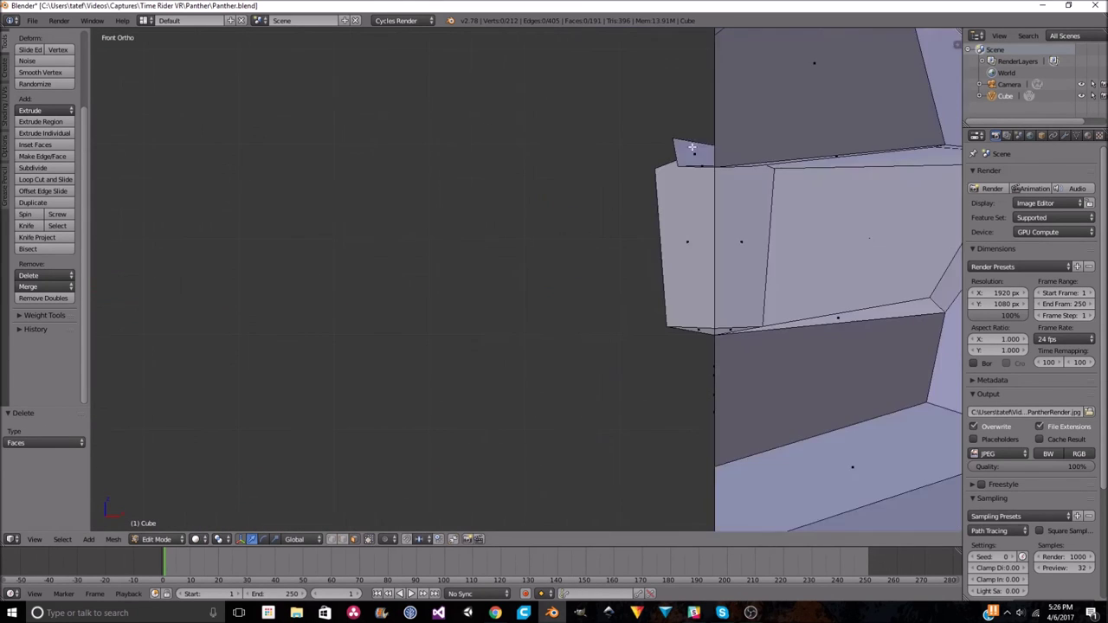
# Delete the leftover centre-line face and add a Mirror modifier to the head.
pyautogui.rightClick(678, 219)
pyautogui.click(670, 205)
pyautogui.click(1065, 136)
pyautogui.click(1030, 174)
pyautogui.click(866, 289)
# Widen the selected mouth faces by scaling them along the X axis.
pyautogui.moveTo(605, 346)
pyautogui.mouseDown(button='middle')
pyautogui.moveTo(450, 303)
pyautogui.moveTo(675, 260)
pyautogui.mouseUp(button='middle')
pyautogui.scroll(5, 416, 295)
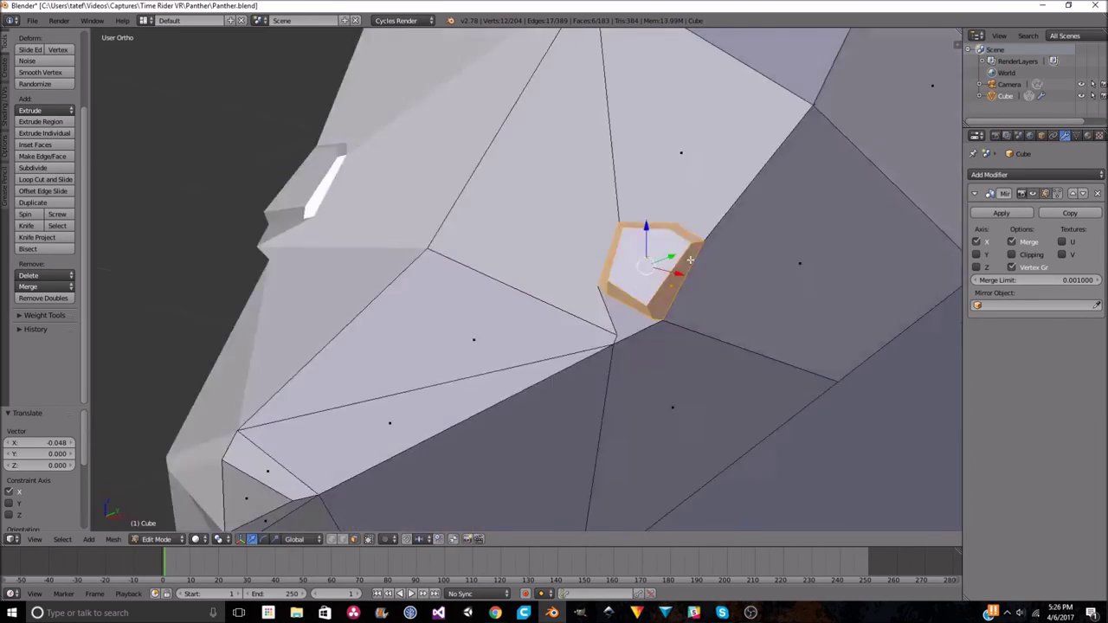
pyautogui.scroll(3, 675, 259)
pyautogui.press('k')
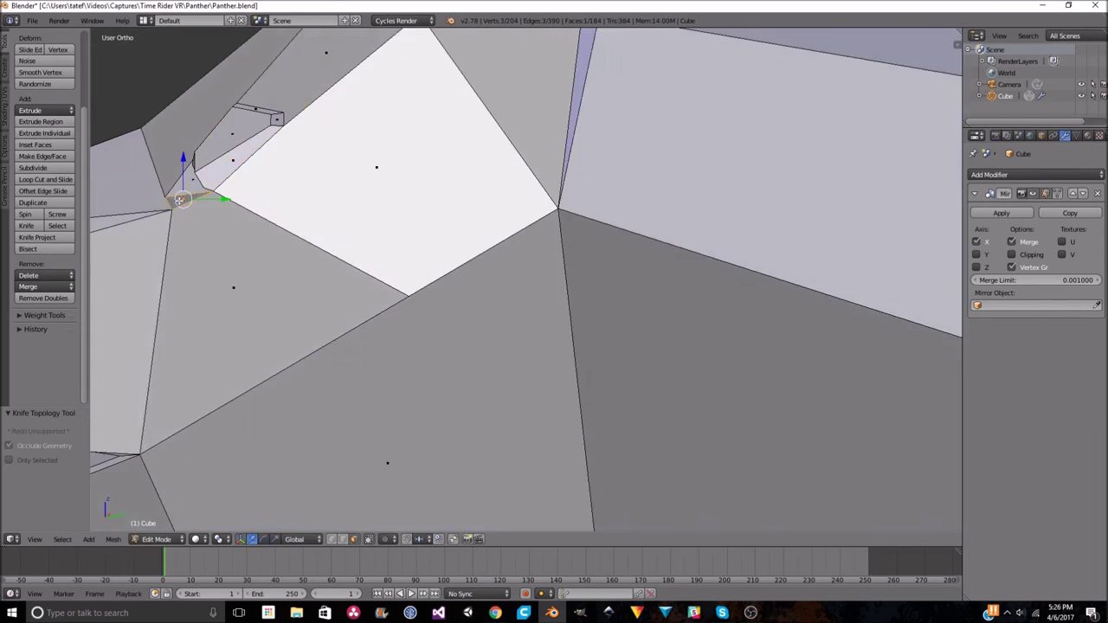
pyautogui.moveTo(736, 346); pyautogui.dragTo(667, 250, button='middle')
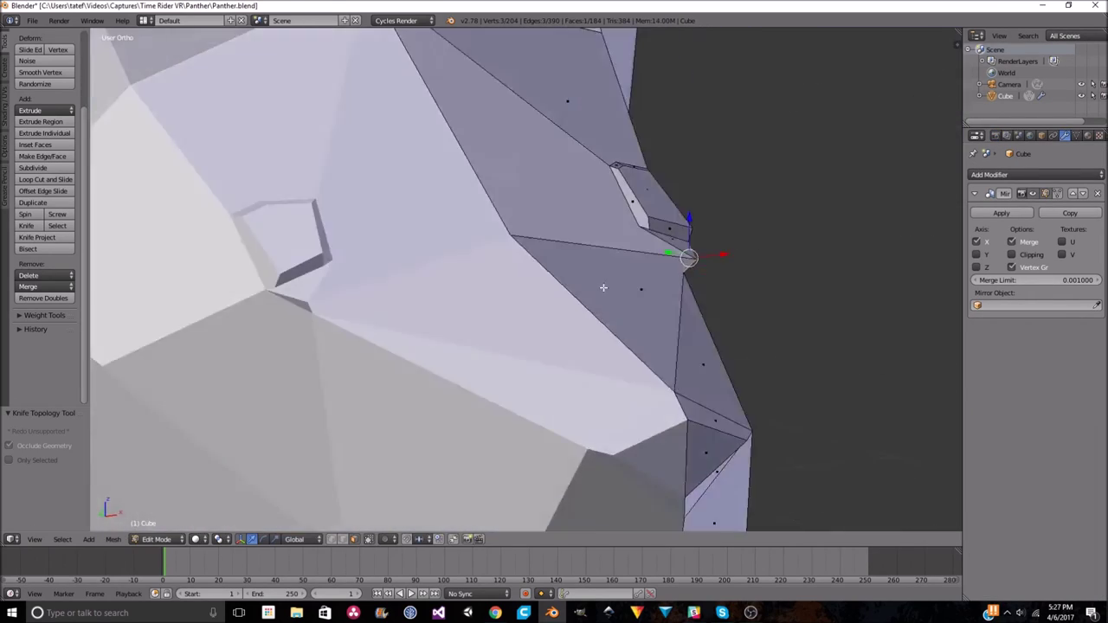
pyautogui.press('Escape')
pyautogui.scroll(-5, 467, 254)
pyautogui.scroll(5, 467, 253)
pyautogui.scroll(-5, 519, 297)
pyautogui.moveTo(519, 296)
pyautogui.mouseDown(button='middle')
pyautogui.moveTo(563, 279)
pyautogui.moveTo(648, 302)
pyautogui.moveTo(604, 351)
pyautogui.mouseUp(button='middle')
pyautogui.scroll(5, 433, 289)
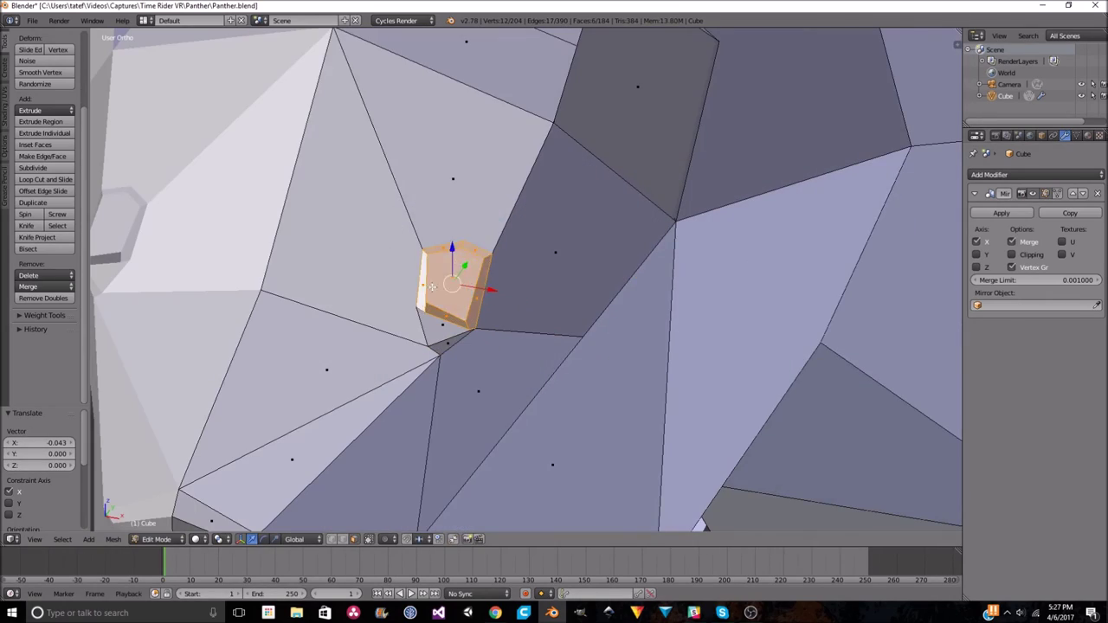
pyautogui.scroll(-5, 432, 287)
pyautogui.moveTo(519, 286); pyautogui.dragTo(707, 272, button='middle')
pyautogui.scroll(5, 407, 392)
pyautogui.moveTo(407, 393); pyautogui.dragTo(340, 330, button='middle')
pyautogui.moveTo(429, 278)
pyautogui.mouseDown(button='middle')
pyautogui.moveTo(467, 308)
pyautogui.moveTo(395, 257)
pyautogui.mouseUp(button='middle')
pyautogui.scroll(3, 467, 307)
pyautogui.press('s')
pyautogui.press('x')
pyautogui.click(464, 266)
# Shift the mouth faces along X, adding a small mouth face and enlarging it.
pyautogui.moveTo(465, 265)
pyautogui.mouseDown(button='middle')
pyautogui.moveTo(712, 257)
pyautogui.moveTo(613, 259)
pyautogui.mouseUp(button='middle')
pyautogui.press('g')
pyautogui.press('x')
pyautogui.click(613, 260)
pyautogui.scroll(5, 536, 358)
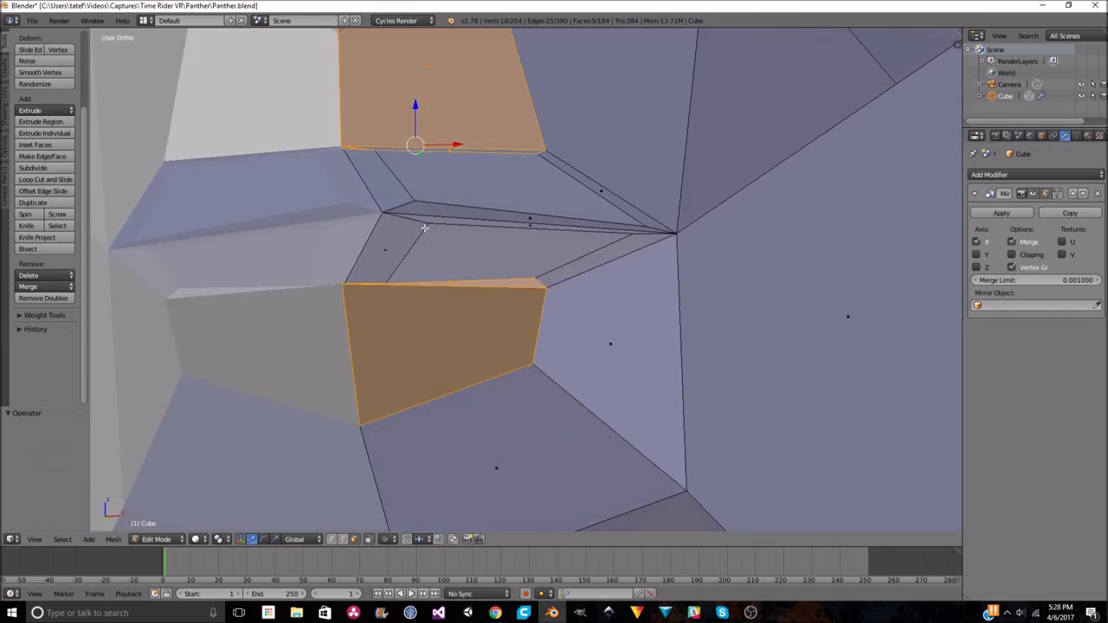
pyautogui.moveTo(452, 268); pyautogui.dragTo(384, 263, button='middle')
pyautogui.keyDown('shift'); pyautogui.rightClick(385, 263); pyautogui.keyUp('shift')
pyautogui.click(554, 391)
pyautogui.scroll(-5, 554, 391)
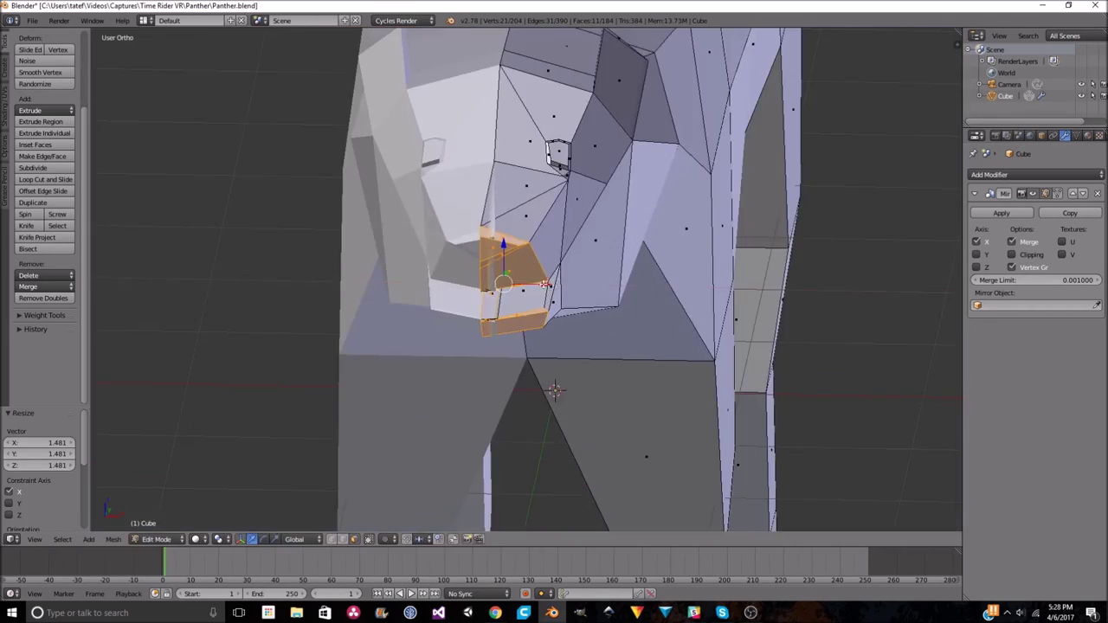
pyautogui.scroll(5, 518, 281)
pyautogui.press('g')
pyautogui.press('x')
pyautogui.click(499, 221)
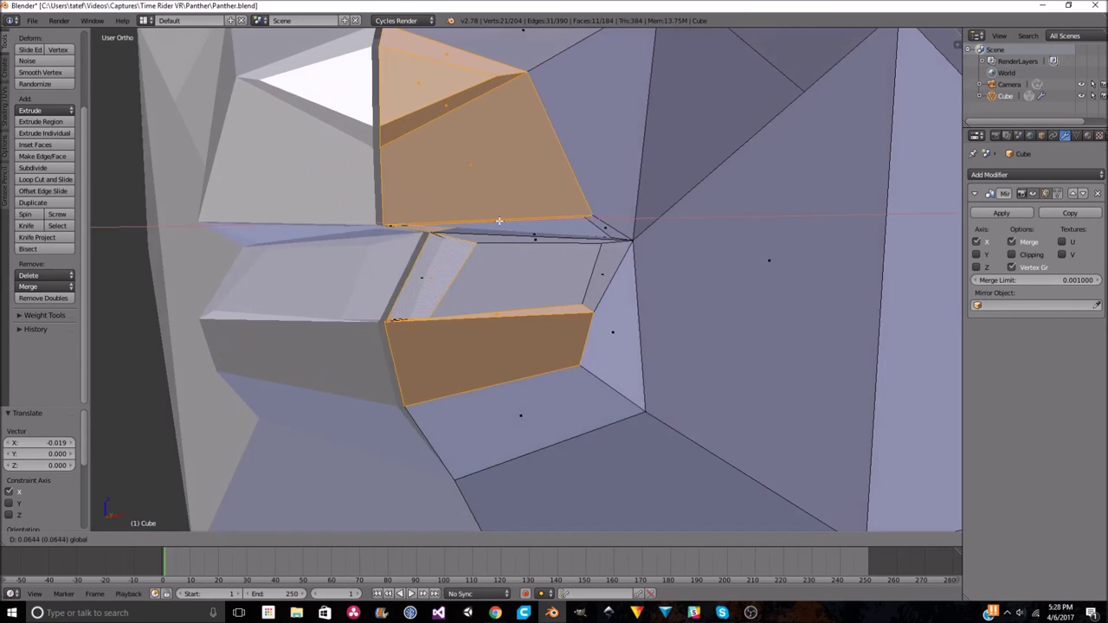
pyautogui.click(496, 220)
# Delete the unwanted faces inside the mouth.
pyautogui.scroll(-6, 495, 220)
pyautogui.moveTo(643, 272); pyautogui.dragTo(606, 387, button='middle')
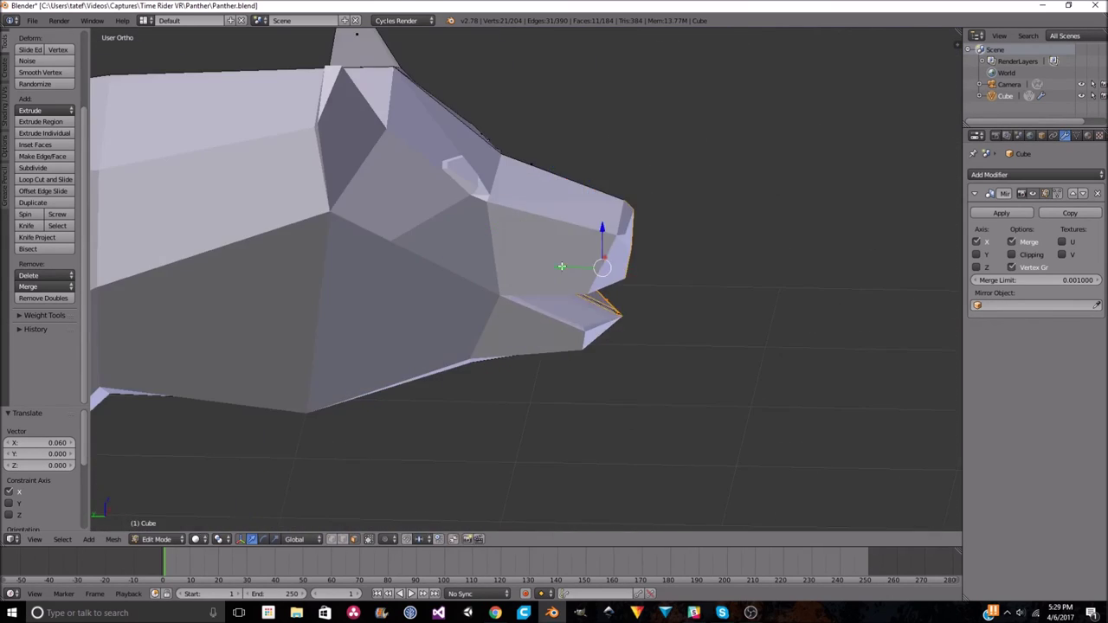
pyautogui.scroll(6, 595, 263)
pyautogui.rightClick(390, 354)
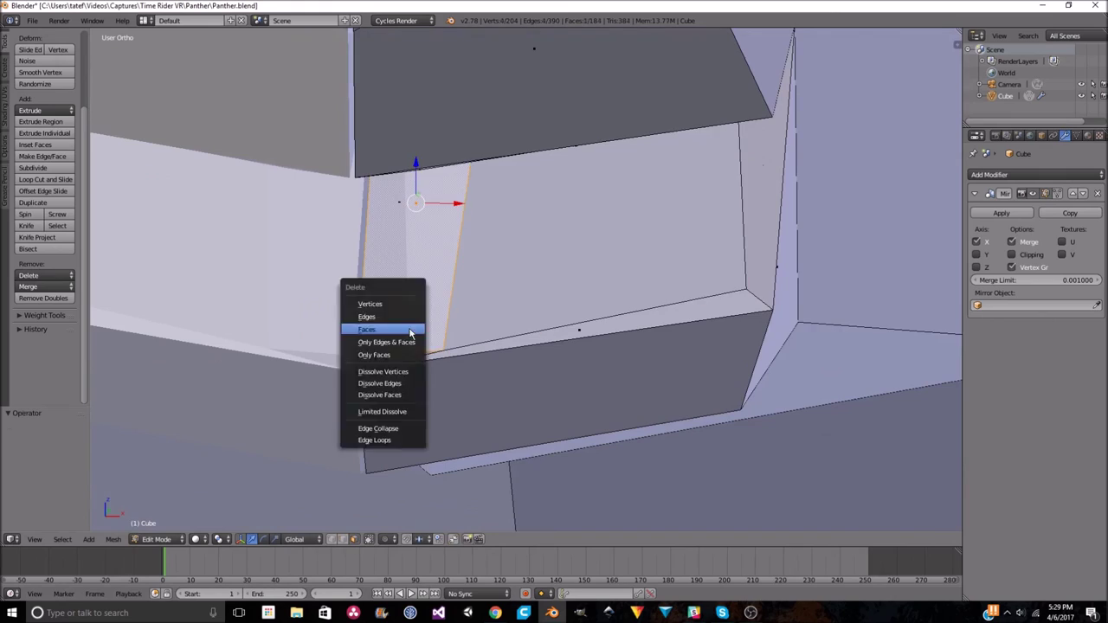
pyautogui.click(410, 333)
pyautogui.moveTo(410, 333); pyautogui.dragTo(437, 278, button='middle')
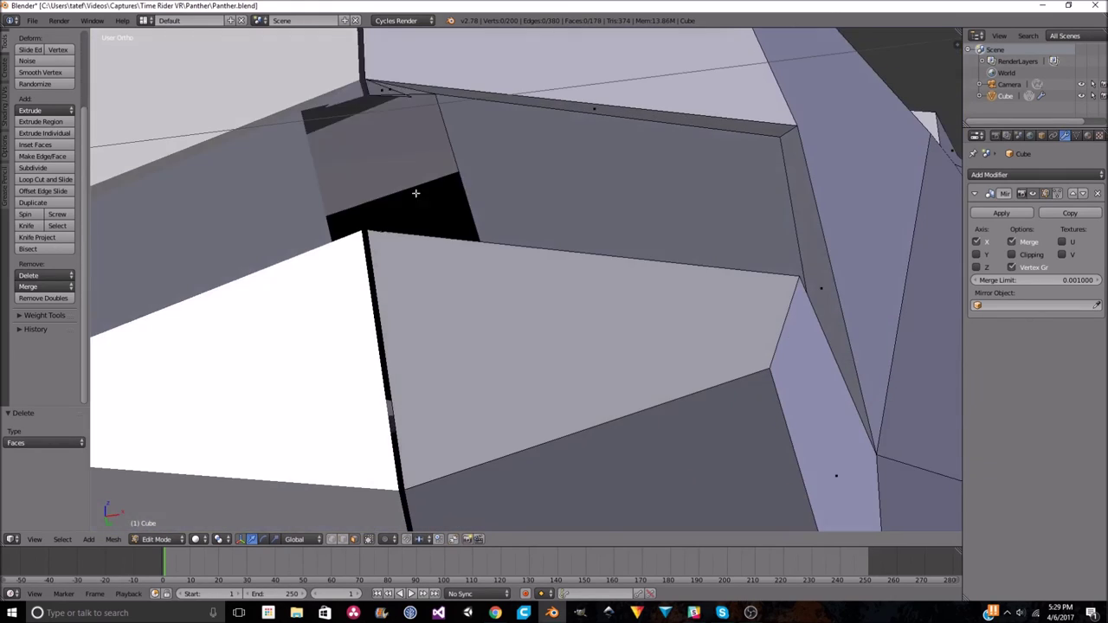
pyautogui.moveTo(404, 144)
pyautogui.mouseDown(button='middle')
pyautogui.moveTo(601, 240)
pyautogui.moveTo(566, 185)
pyautogui.moveTo(593, 391)
pyautogui.mouseUp(button='middle')
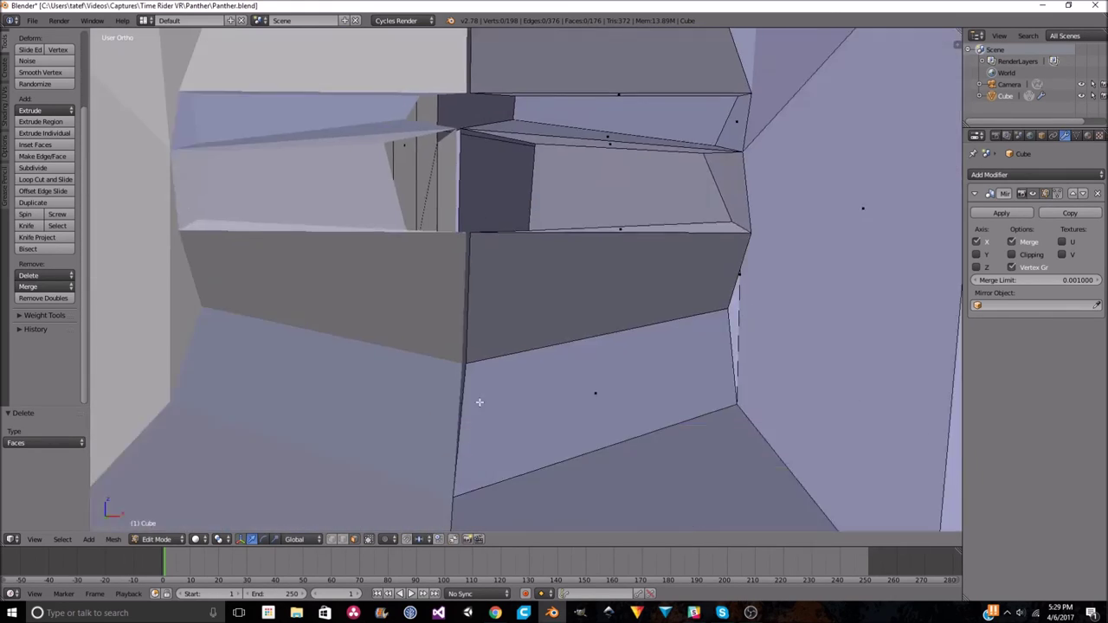
# Select a vertical mouth edge and show its coordinates in the N sidebar.
pyautogui.rightClick(463, 396)
pyautogui.press('n')
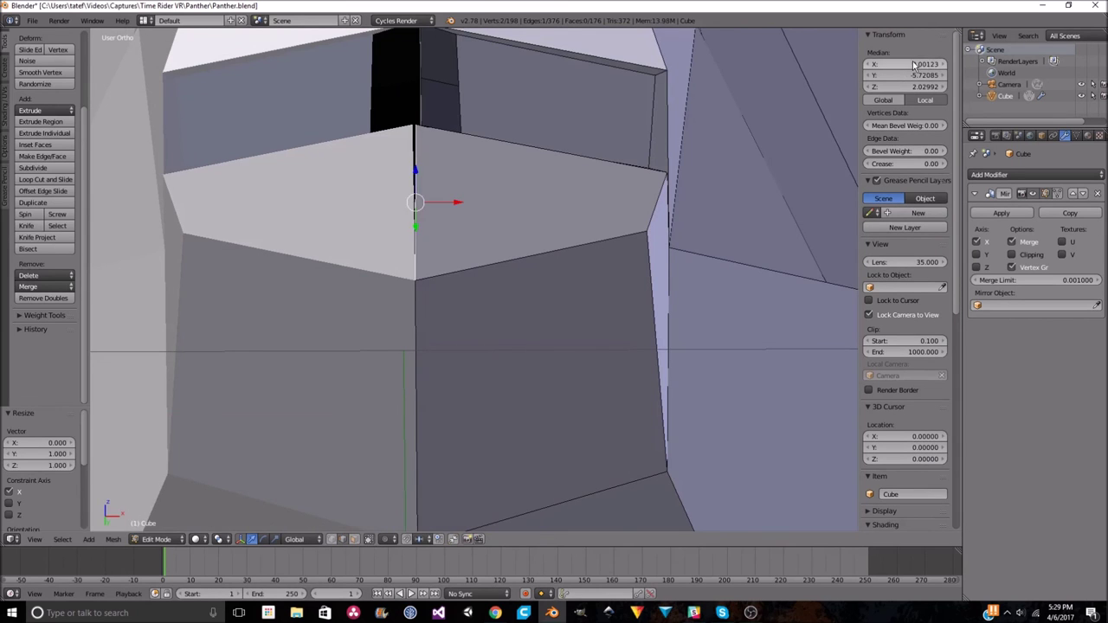
pyautogui.moveTo(445, 217); pyautogui.dragTo(623, 189, button='middle')
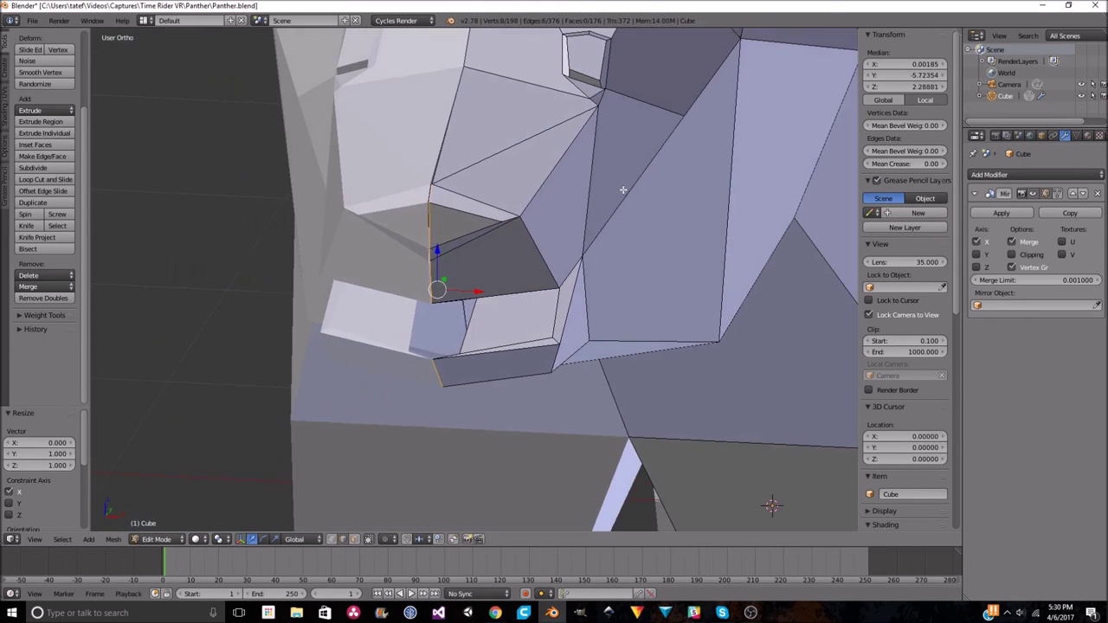
pyautogui.moveTo(717, 223); pyautogui.dragTo(519, 259, button='middle')
pyautogui.scroll(5, 473, 269)
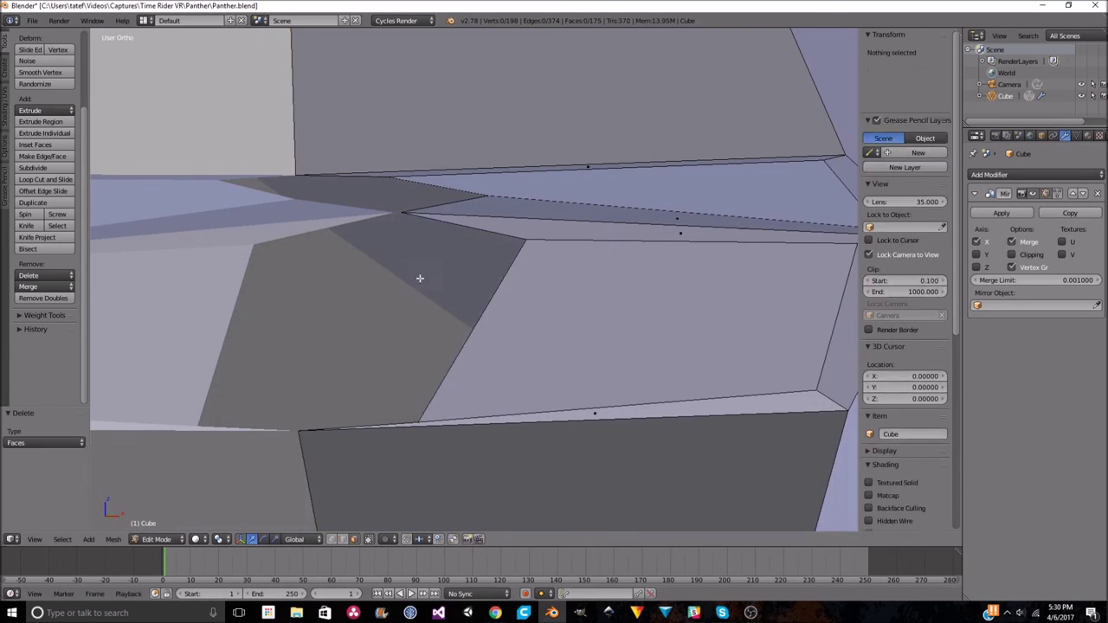
pyautogui.moveTo(420, 278); pyautogui.dragTo(442, 304, button='middle')
pyautogui.scroll(-6, 443, 303)
pyautogui.scroll(6, 556, 353)
# Fill the gap in the mouth with new faces and raise the vertices slightly.
pyautogui.rightClick(508, 312)
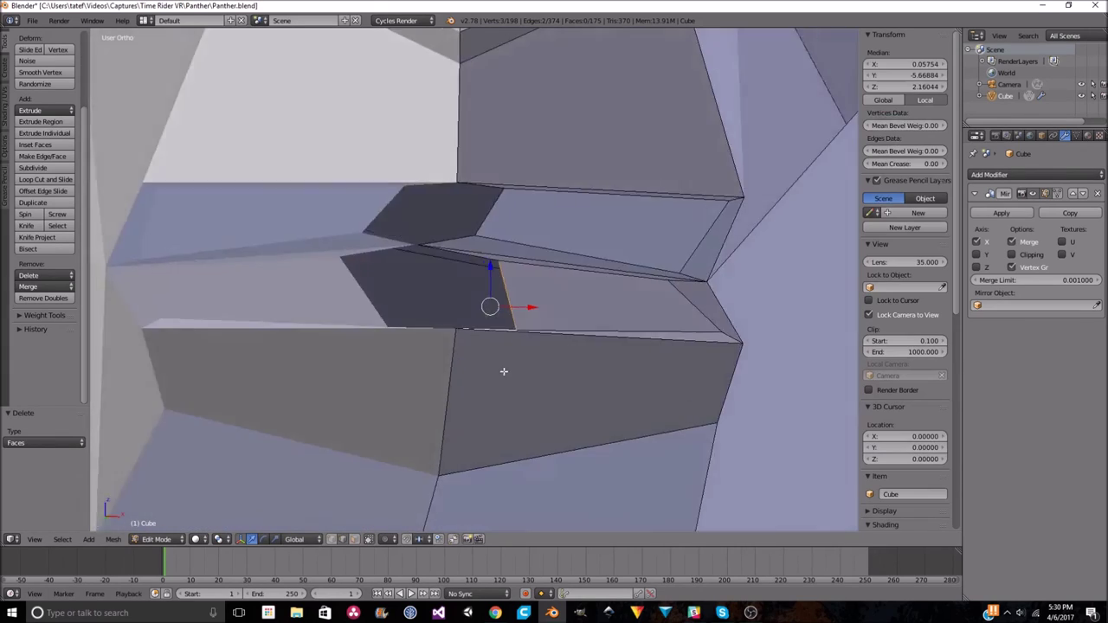
pyautogui.moveTo(503, 372); pyautogui.dragTo(467, 173, button='middle')
pyautogui.rightClick(447, 178)
pyautogui.press('f')
pyautogui.press('f')
pyautogui.moveTo(458, 277)
pyautogui.mouseDown(button='middle')
pyautogui.moveTo(573, 331)
pyautogui.moveTo(485, 308)
pyautogui.mouseUp(button='middle')
pyautogui.scroll(-5, 574, 329)
pyautogui.scroll(5, 545, 403)
pyautogui.moveTo(544, 403); pyautogui.dragTo(292, 519, button='middle')
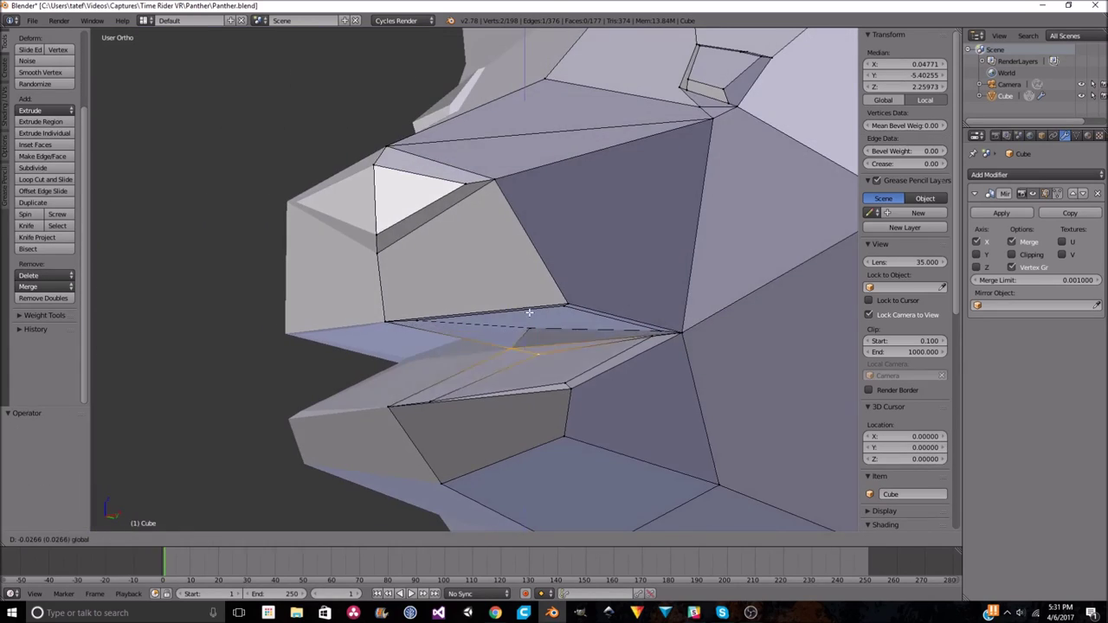
pyautogui.click(529, 312)
# Nudge the selected jaw vertices along the Y axis.
pyautogui.moveTo(528, 312); pyautogui.dragTo(446, 346, button='middle')
pyautogui.scroll(-3, 446, 346)
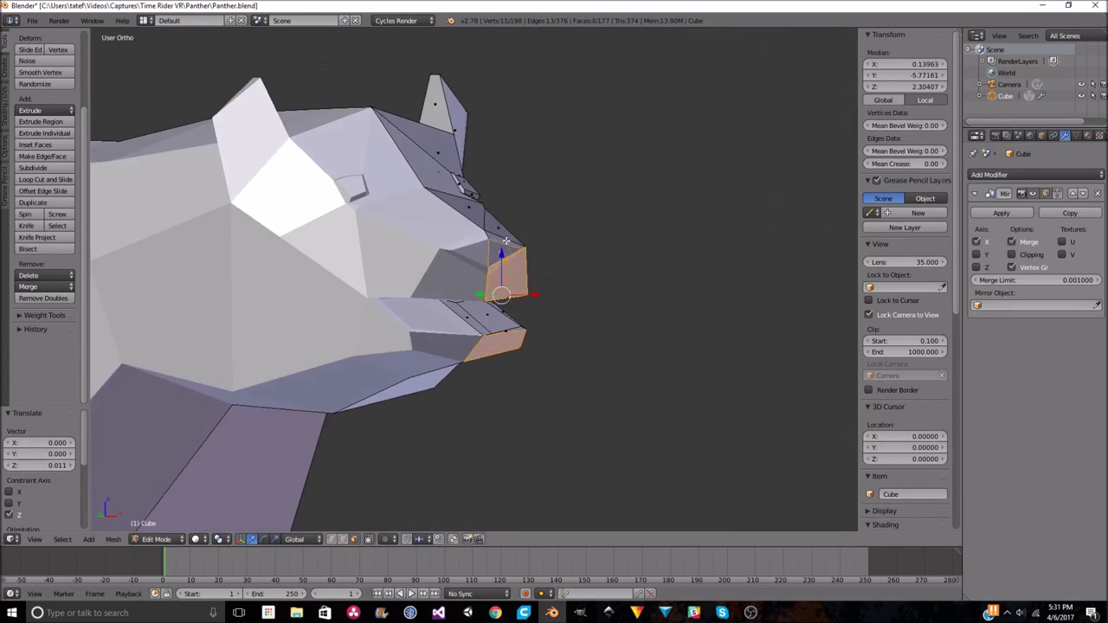
pyautogui.moveTo(505, 242)
pyautogui.mouseDown(button='middle')
pyautogui.moveTo(487, 290)
pyautogui.moveTo(519, 328)
pyautogui.moveTo(589, 328)
pyautogui.mouseUp(button='middle')
pyautogui.scroll(-4, 588, 329)
pyautogui.scroll(3, 436, 283)
pyautogui.press('g')
pyautogui.press('y')
pyautogui.click(423, 290)
# Shift the three selected head vertices -0.121 along X.
pyautogui.moveTo(423, 290); pyautogui.dragTo(252, 315, button='middle')
pyautogui.moveTo(467, 285)
pyautogui.mouseDown(button='middle')
pyautogui.moveTo(519, 260)
pyautogui.moveTo(609, 81)
pyautogui.moveTo(658, 129)
pyautogui.mouseUp(button='middle')
pyautogui.press('g')
pyautogui.press('x')
pyautogui.click(588, 130)
# Leave Edit Mode and preview the panther's face in rendered shading.
pyautogui.press('Tab')
pyautogui.scroll(-5, 709, 171)
pyautogui.scroll(6, 708, 170)
pyautogui.moveTo(708, 171)
pyautogui.mouseDown(button='middle')
pyautogui.moveTo(464, 369)
pyautogui.moveTo(487, 421)
pyautogui.moveTo(543, 251)
pyautogui.mouseUp(button='middle')
pyautogui.hotkey('shift', 'z')
# Back in Edit Mode, knife-cut a new edge from the face to the nostril corner.
pyautogui.click(165, 539)
pyautogui.click(230, 505)
pyautogui.hotkey('shift', 'z')
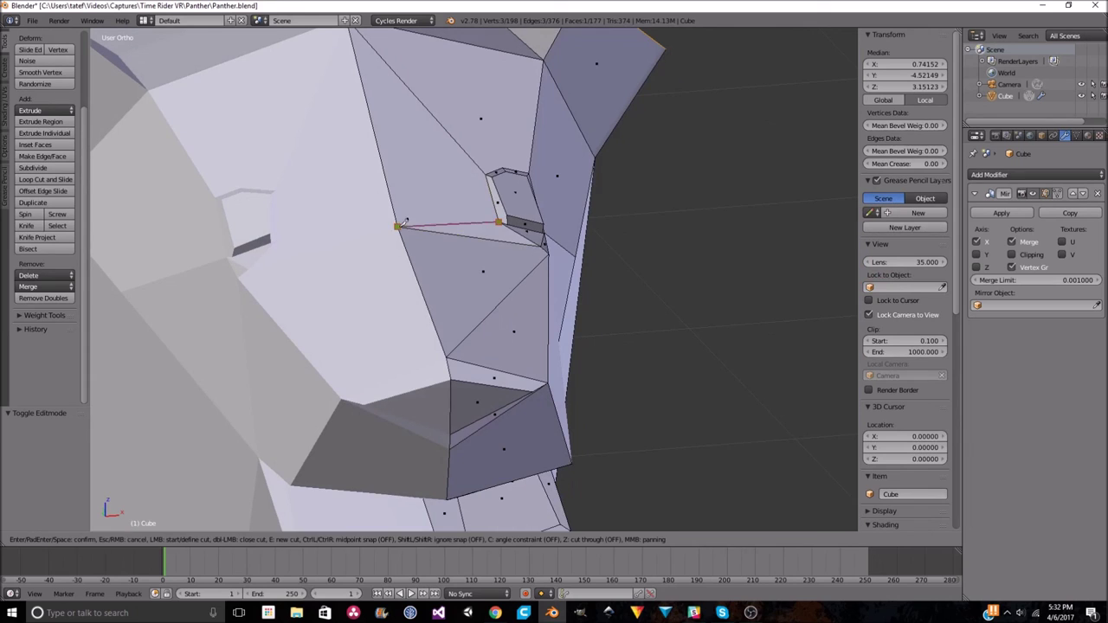
pyautogui.hotkey('shift', 'z')
pyautogui.click(195, 538)
pyautogui.click(238, 496)
pyautogui.moveTo(485, 363); pyautogui.dragTo(610, 247, button='middle')
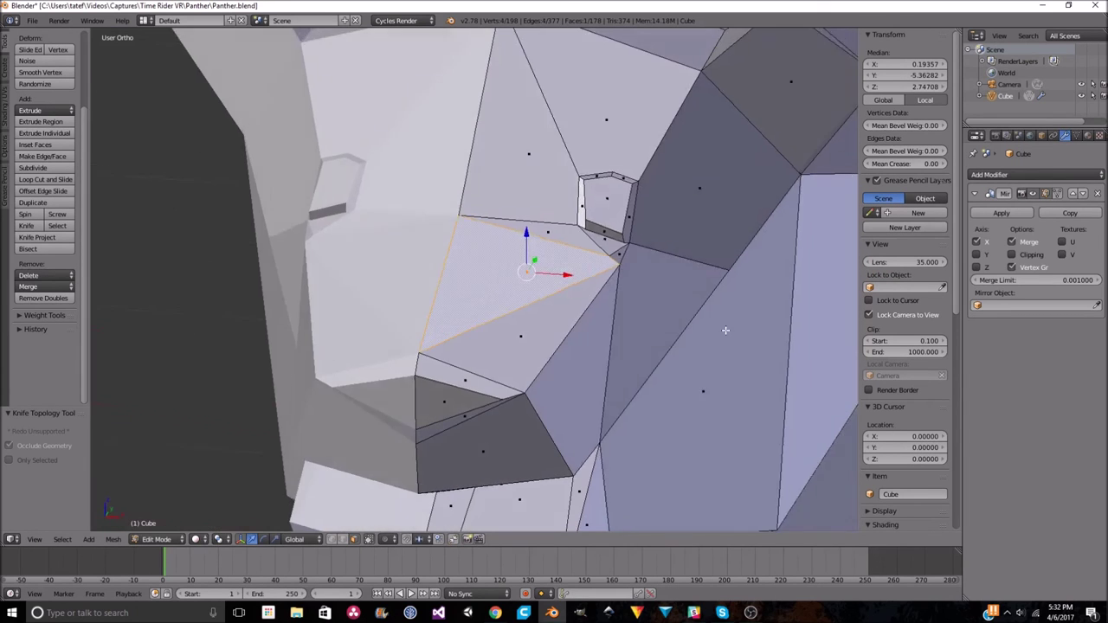
pyautogui.press('k')
pyautogui.click(448, 269)
pyautogui.press('Return')
# Nudge the nose vertices into place, sliding one along the X axis.
pyautogui.moveTo(447, 269)
pyautogui.mouseDown(button='middle')
pyautogui.moveTo(656, 302)
pyautogui.moveTo(687, 376)
pyautogui.mouseUp(button='middle')
pyautogui.moveTo(817, 321); pyautogui.dragTo(841, 316, button='middle')
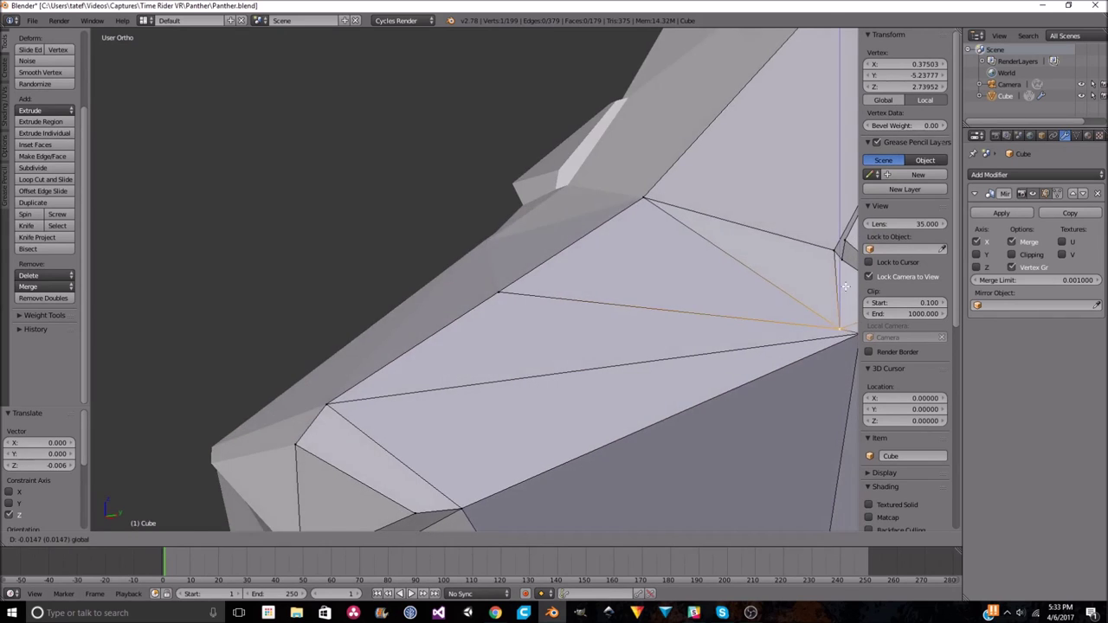
pyautogui.click(845, 287)
pyautogui.moveTo(663, 309)
pyautogui.mouseDown(button='middle')
pyautogui.moveTo(828, 297)
pyautogui.moveTo(561, 180)
pyautogui.mouseUp(button='middle')
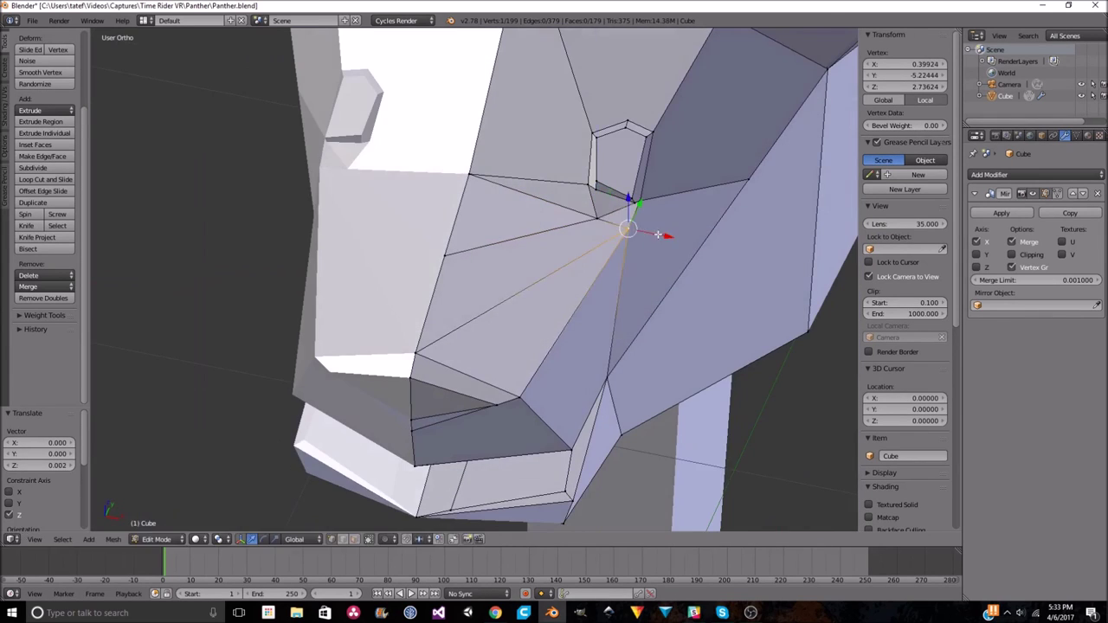
pyautogui.press('g')
pyautogui.press('x')
pyautogui.click(644, 234)
# Check the head from front and camera views in rendered shading, then return to solid.
pyautogui.press('KP_1')
pyautogui.hotkey('shift', 'z')
pyautogui.moveTo(554, 312); pyautogui.dragTo(576, 330, button='middle')
pyautogui.press('KP_0')
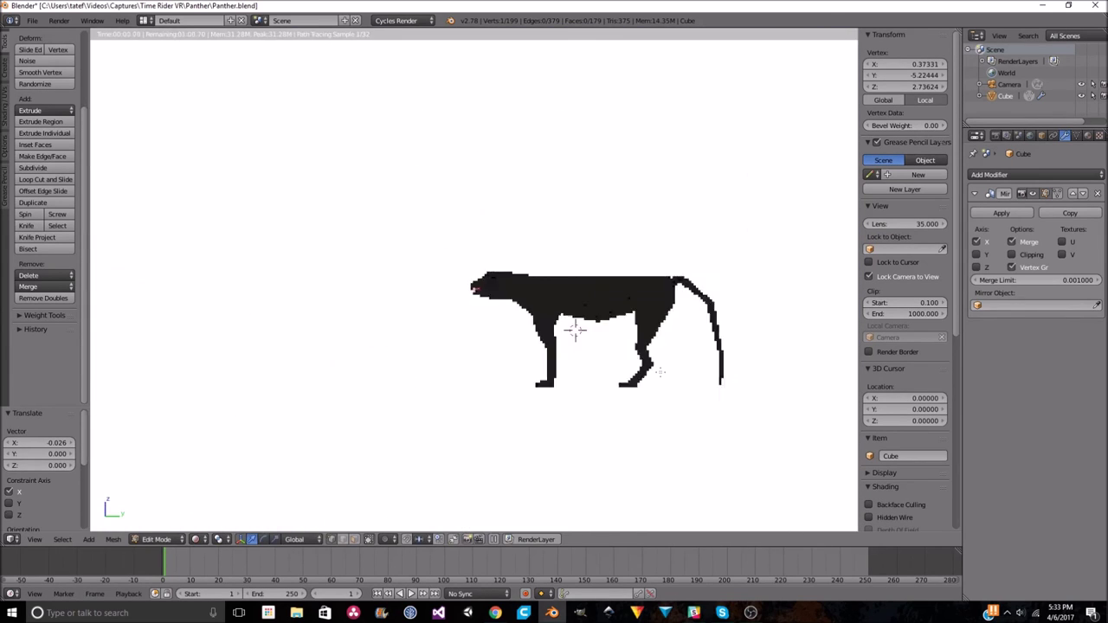
pyautogui.moveTo(776, 431); pyautogui.dragTo(527, 322, button='middle')
pyautogui.click(195, 539)
pyautogui.click(223, 497)
pyautogui.scroll(3, 369, 292)
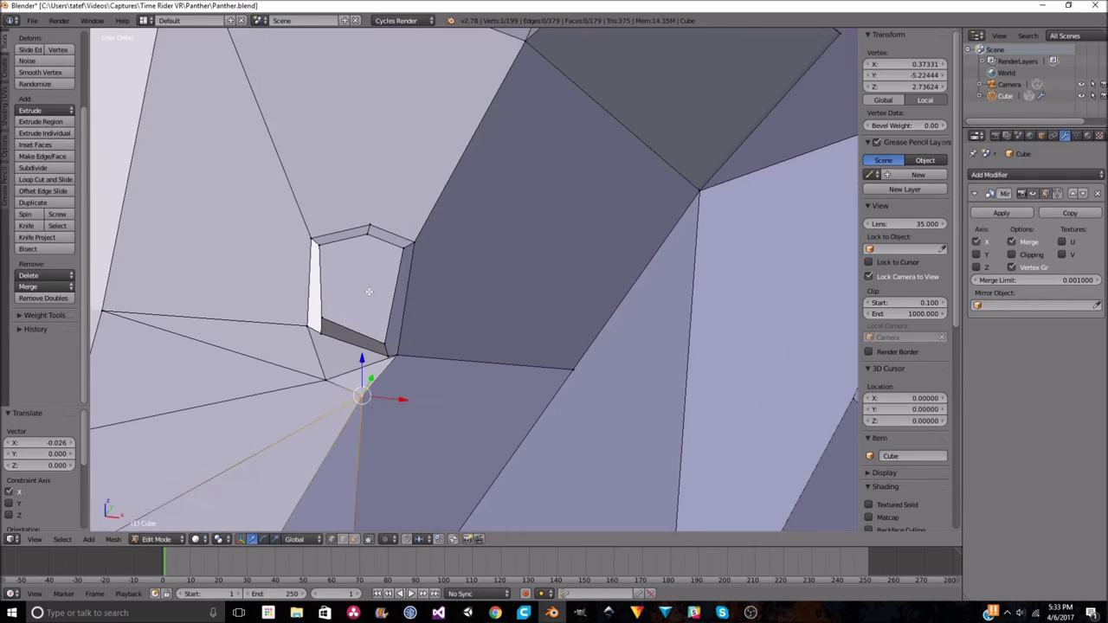
pyautogui.moveTo(353, 231); pyautogui.dragTo(484, 477, button='middle')
pyautogui.scroll(-3, 484, 478)
pyautogui.scroll(-5, 630, 242)
# Lower the selected nose vertices slightly along Z.
pyautogui.press('g')
pyautogui.press('z')
pyautogui.click(383, 390)
pyautogui.scroll(5, 471, 356)
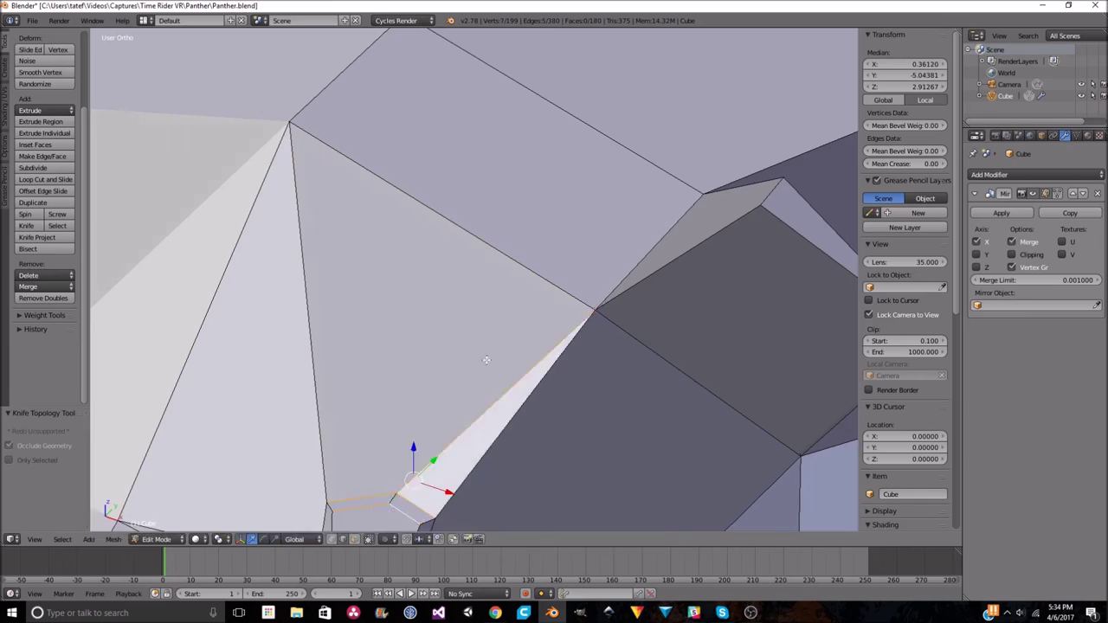
pyautogui.moveTo(486, 360); pyautogui.dragTo(466, 407, button='middle')
# Raise the selection back up along Z.
pyautogui.press('g')
pyautogui.press('z')
pyautogui.scroll(-3, 440, 418)
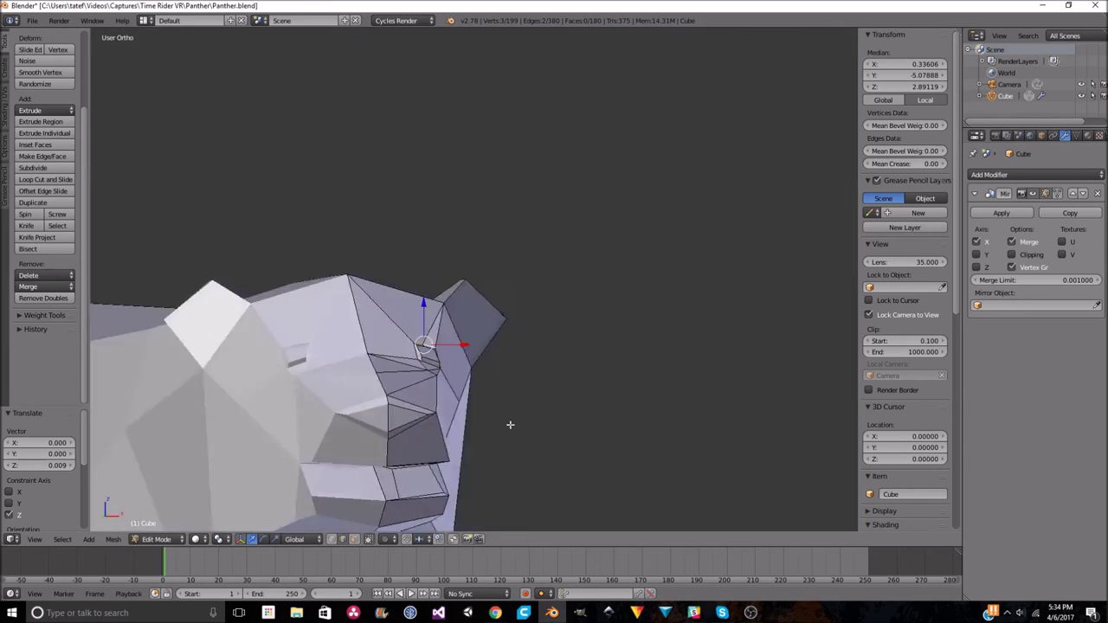
pyautogui.scroll(4, 507, 425)
pyautogui.press('g')
pyautogui.press('z')
pyautogui.click(384, 331)
pyautogui.press('Return')
pyautogui.moveTo(384, 396); pyautogui.dragTo(403, 376, button='middle')
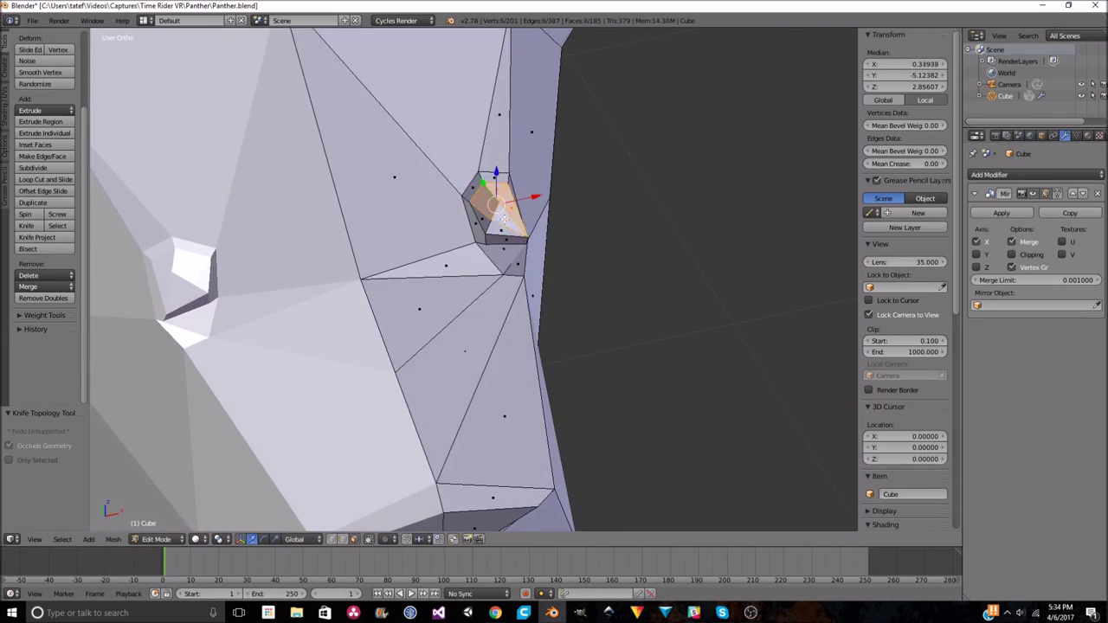
# Flatten the selected face by scaling it to 0 along Z.
pyautogui.moveTo(504, 219)
pyautogui.mouseDown(button='middle')
pyautogui.moveTo(583, 178)
pyautogui.moveTo(572, 213)
pyautogui.mouseUp(button='middle')
pyautogui.press('s')
pyautogui.press('z')
pyautogui.press('0')
pyautogui.press('Return')
# Tilt the selection around Y, rotate it around Z and shift it along Y.
pyautogui.press('y')
pyautogui.click(525, 158)
pyautogui.moveTo(525, 158)
pyautogui.mouseDown(button='middle')
pyautogui.moveTo(643, 235)
pyautogui.moveTo(648, 181)
pyautogui.moveTo(563, 217)
pyautogui.moveTo(550, 238)
pyautogui.moveTo(699, 225)
pyautogui.moveTo(581, 301)
pyautogui.mouseUp(button='middle')
pyautogui.press('r')
pyautogui.press('z')
pyautogui.click(547, 252)
pyautogui.click(609, 279)
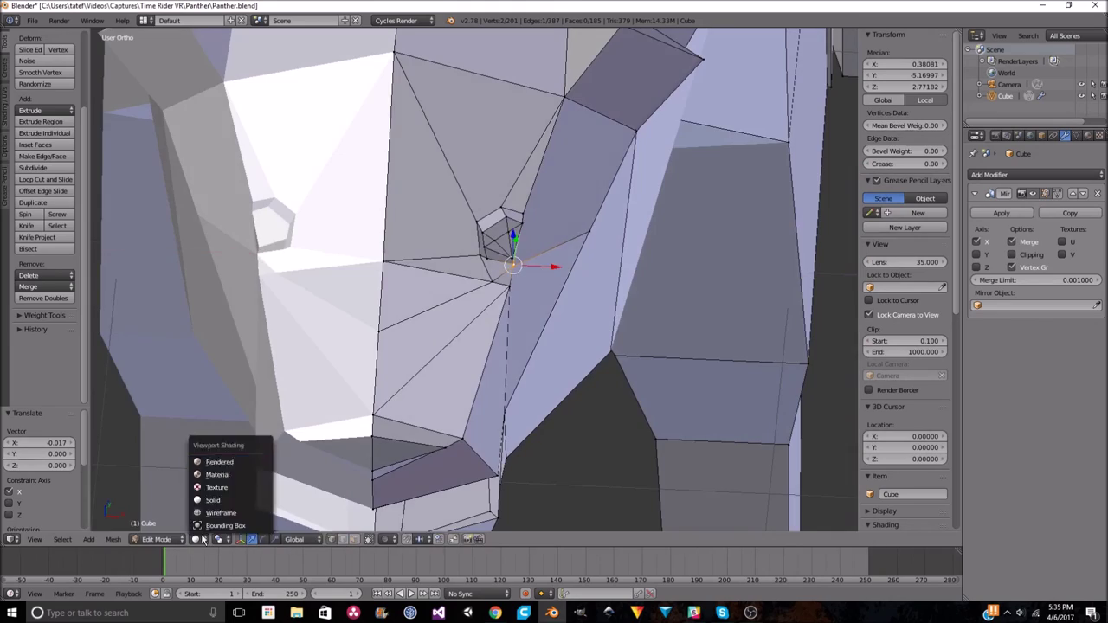
# Compare the face in Material Preview and Rendered shading, then return to solid.
pyautogui.click(196, 539)
pyautogui.click(217, 487)
pyautogui.click(196, 539)
pyautogui.click(212, 500)
pyautogui.click(196, 539)
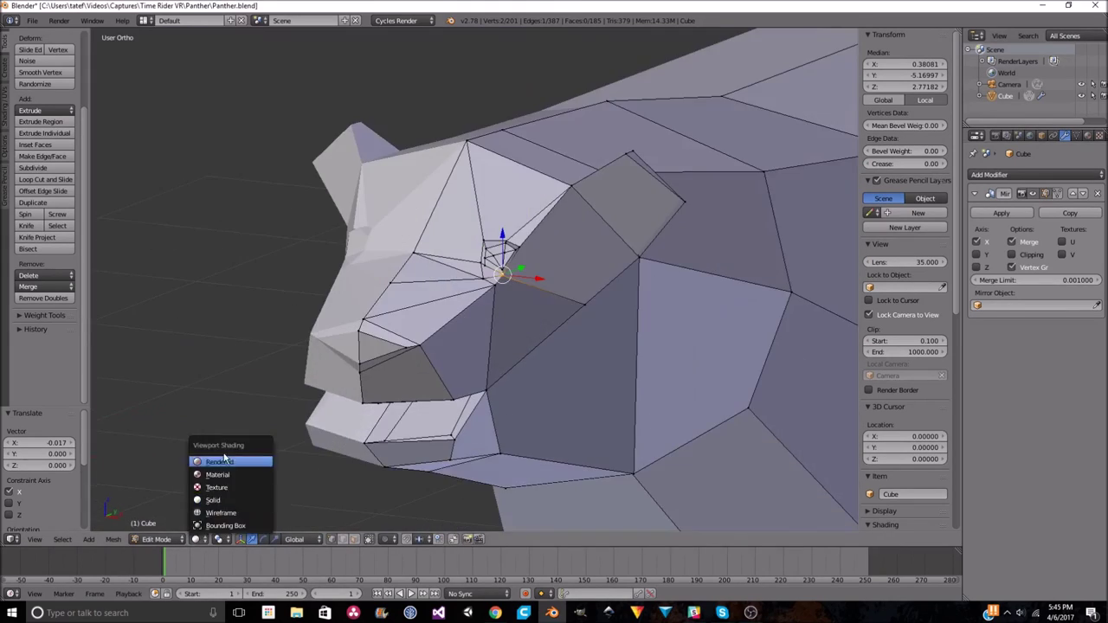
pyautogui.click(219, 461)
pyautogui.click(212, 501)
# Knife-cut a new edge across the nostril area, ending at an existing vertex.
pyautogui.moveTo(223, 173); pyautogui.dragTo(185, 185, button='middle')
pyautogui.press('k')
pyautogui.click(358, 144)
pyautogui.click(527, 173)
pyautogui.press('Return')
# Review the new cut in Material Preview, then switch back to solid shading.
pyautogui.click(196, 539)
pyautogui.click(217, 487)
pyautogui.click(196, 540)
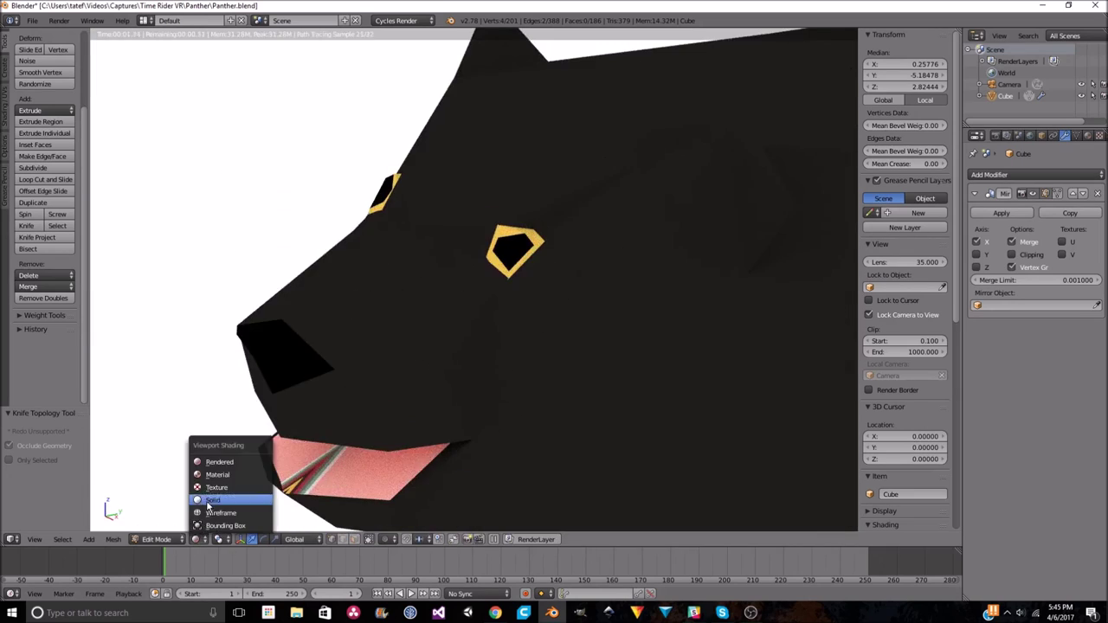
pyautogui.click(212, 501)
pyautogui.click(216, 474)
pyautogui.scroll(-5, 383, 383)
pyautogui.click(195, 539)
pyautogui.click(212, 500)
pyautogui.scroll(6, 426, 331)
# Add a final knife cut beside the eye, preview it rendered, and return to Object Mode.
pyautogui.press('k')
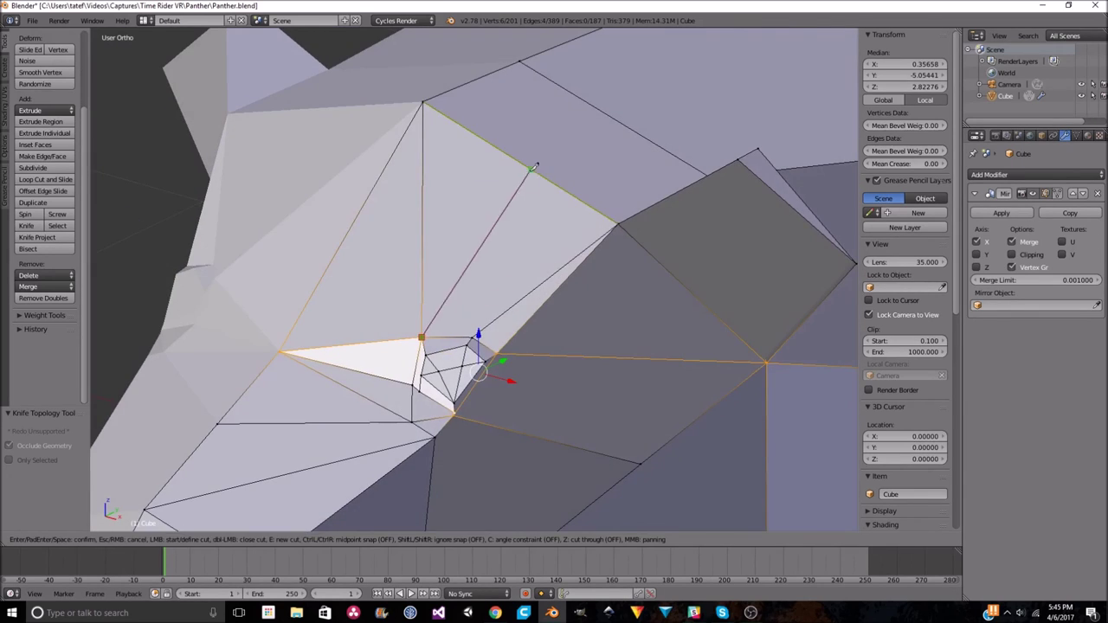
pyautogui.press('Return')
pyautogui.scroll(-3, 534, 166)
pyautogui.moveTo(534, 166); pyautogui.dragTo(600, 168, button='middle')
pyautogui.hotkey('shift', 'z')
pyautogui.hotkey('shift', 'z')
pyautogui.moveTo(437, 426); pyautogui.dragTo(502, 328, button='middle')
pyautogui.press('Tab')
pyautogui.scroll(3, 502, 328)
pyautogui.scroll(2, 409, 316)
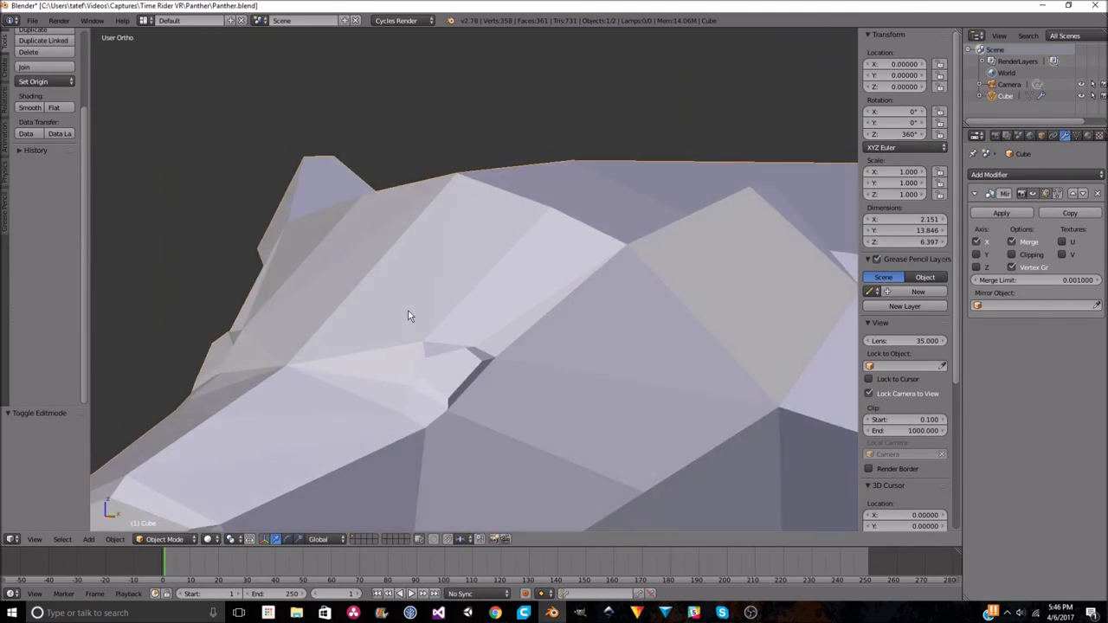
# Inspect the head from a side view, toggling in and out of Edit Mode.
pyautogui.scroll(-3, 591, 326)
pyautogui.scroll(-2, 580, 333)
pyautogui.press('Tab')
pyautogui.scroll(4, 579, 332)
pyautogui.moveTo(580, 333); pyautogui.dragTo(604, 139, button='middle')
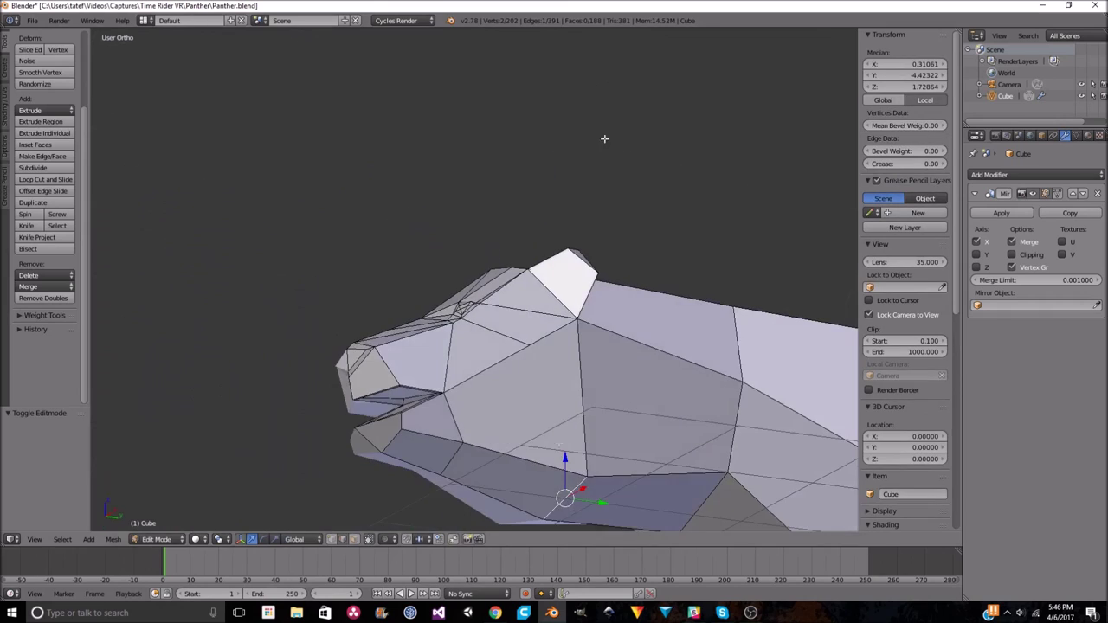
pyautogui.press('Tab')
pyautogui.press('KP_3')
pyautogui.scroll(-3, 644, 345)
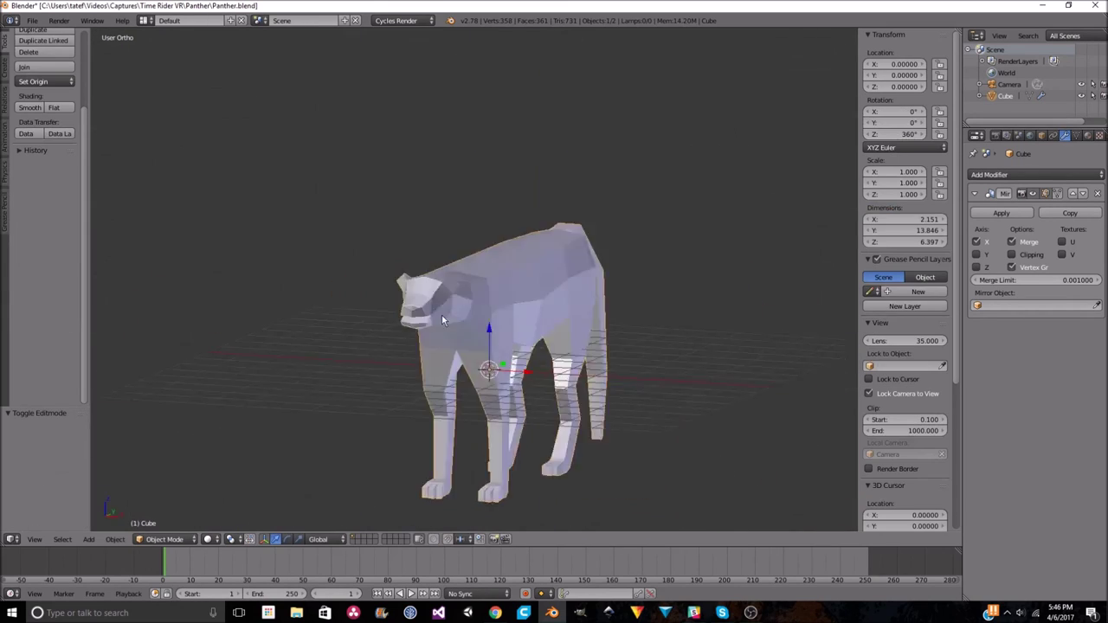
# Box-select all head vertices in X-ray side view and scale them up by 1.2.
pyautogui.press('Tab')
pyautogui.scroll(4, 442, 320)
pyautogui.moveTo(651, 334); pyautogui.dragTo(395, 334, button='middle')
pyautogui.press('a')
pyautogui.press('KP_3')
pyautogui.scroll(1, 234, 277)
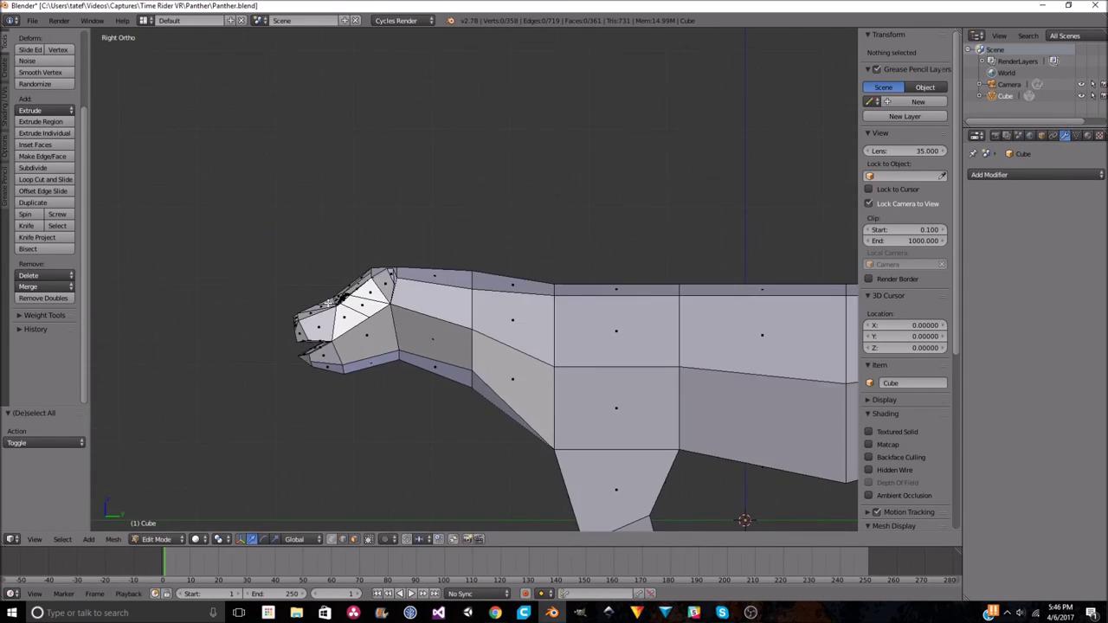
pyautogui.press('z')
pyautogui.press('b')
pyautogui.moveTo(582, 95); pyautogui.dragTo(260, 485)
pyautogui.press('z')
pyautogui.scroll(-3, 626, 259)
pyautogui.press('s')
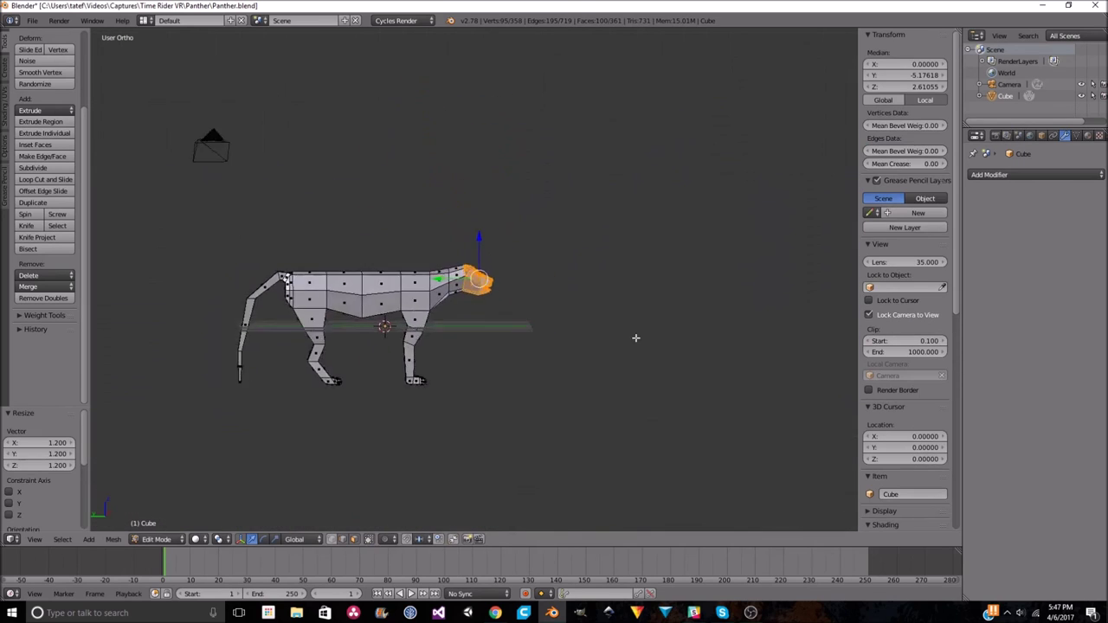
pyautogui.click(591, 242)
# Narrow the lower mouth edge loop along X to 0.748.
pyautogui.press('Tab')
pyautogui.moveTo(590, 242)
pyautogui.mouseDown(button='middle')
pyautogui.moveTo(537, 260)
pyautogui.moveTo(520, 286)
pyautogui.mouseUp(button='middle')
pyautogui.scroll(3, 519, 285)
pyautogui.press('Tab')
pyautogui.scroll(3, 519, 286)
pyautogui.keyDown('alt'); pyautogui.rightClick(521, 286); pyautogui.keyUp('alt')
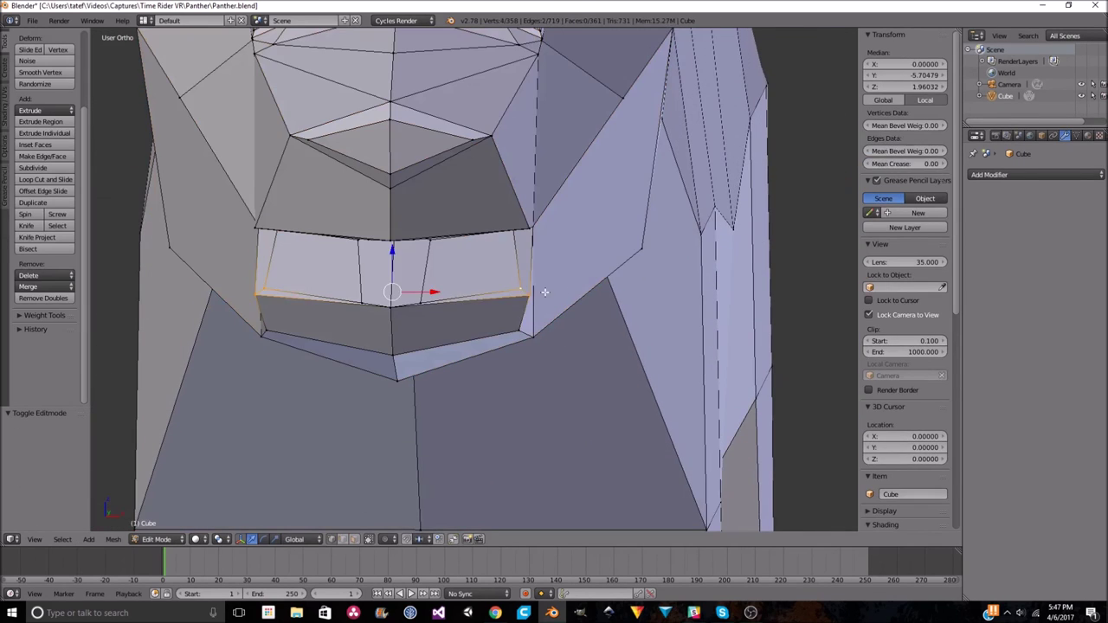
pyautogui.click(522, 292)
pyautogui.scroll(-3, 522, 292)
pyautogui.moveTo(522, 291); pyautogui.dragTo(309, 202, button='middle')
pyautogui.press('KP_1')
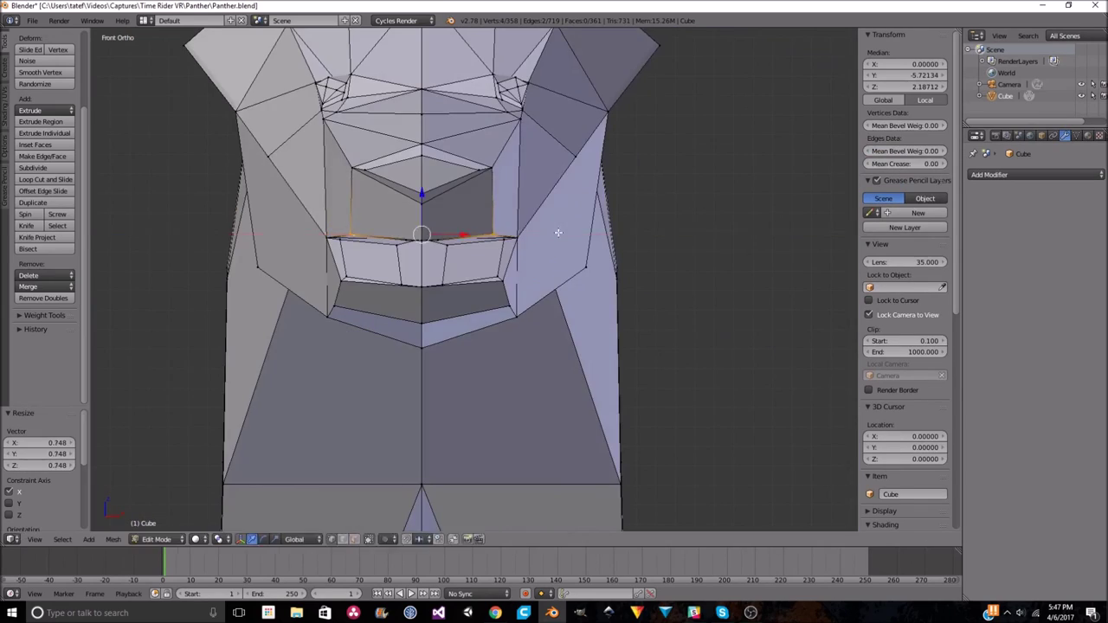
pyautogui.scroll(-3, 517, 233)
pyautogui.scroll(3, 517, 233)
# Review the whole panther in Object Mode from angled, side and front views.
pyautogui.press('Tab')
pyautogui.moveTo(482, 470)
pyautogui.mouseDown(button='middle')
pyautogui.moveTo(629, 306)
pyautogui.moveTo(469, 387)
pyautogui.mouseUp(button='middle')
pyautogui.scroll(-5, 630, 306)
pyautogui.moveTo(490, 300); pyautogui.dragTo(62, 113, button='middle')
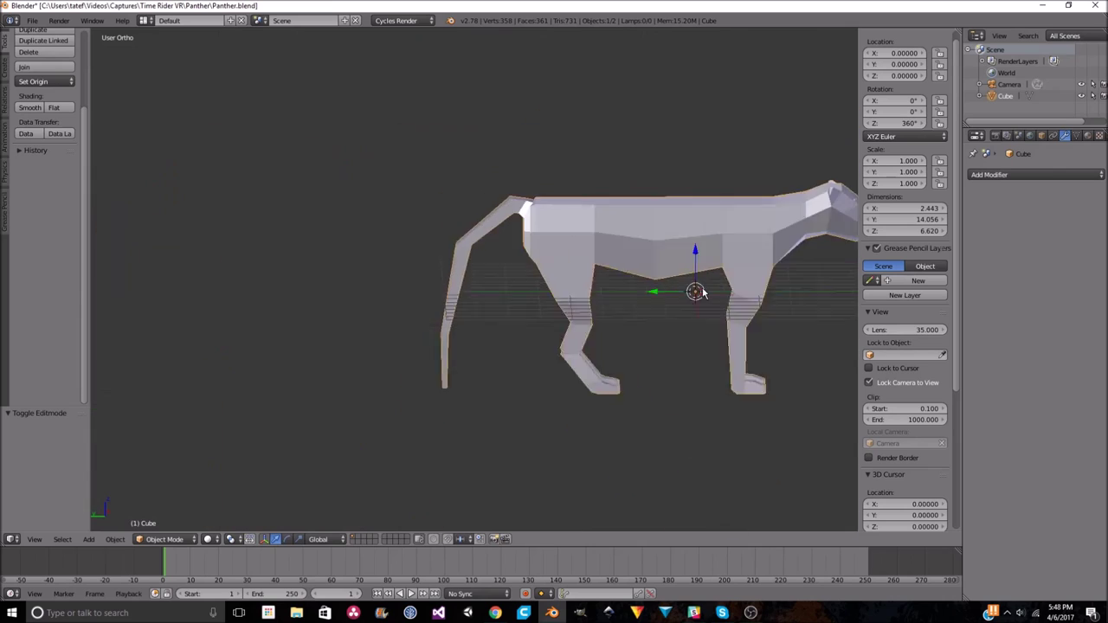
pyautogui.moveTo(449, 277); pyautogui.dragTo(437, 270, button='middle')
pyautogui.scroll(3, 443, 273)
pyautogui.scroll(-4, 443, 274)
pyautogui.press('KP_1')
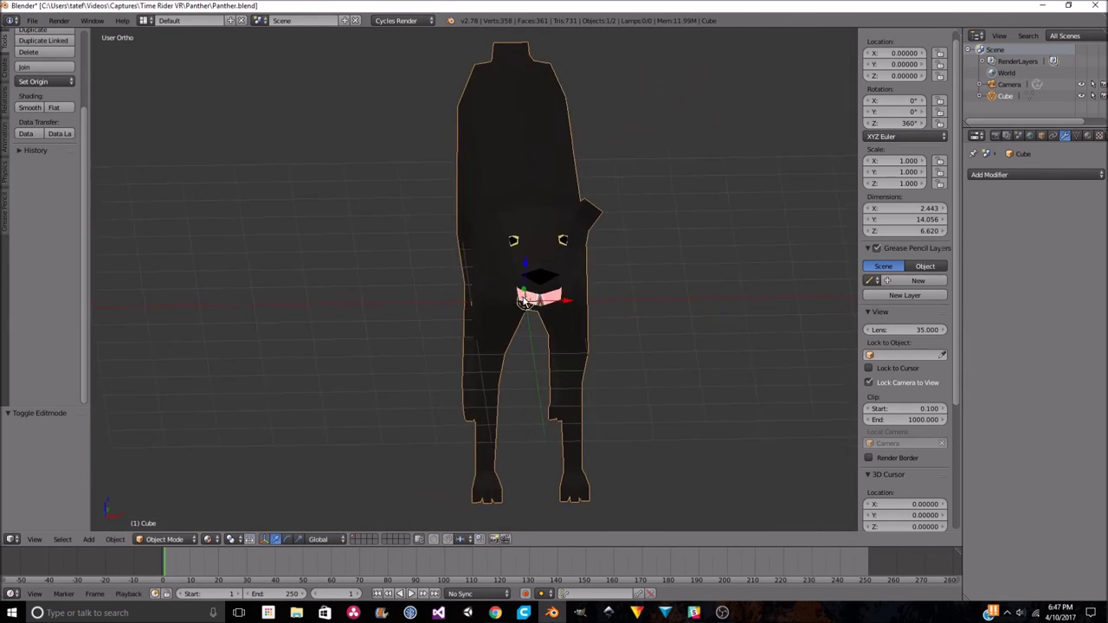
# Knife-cut new edges across the panther's nose from a front view in solid shading.
pyautogui.press('Tab')
pyautogui.scroll(5, 593, 289)
pyautogui.press('a')
pyautogui.rightClick(655, 260)
pyautogui.moveTo(744, 279); pyautogui.dragTo(509, 283, button='middle')
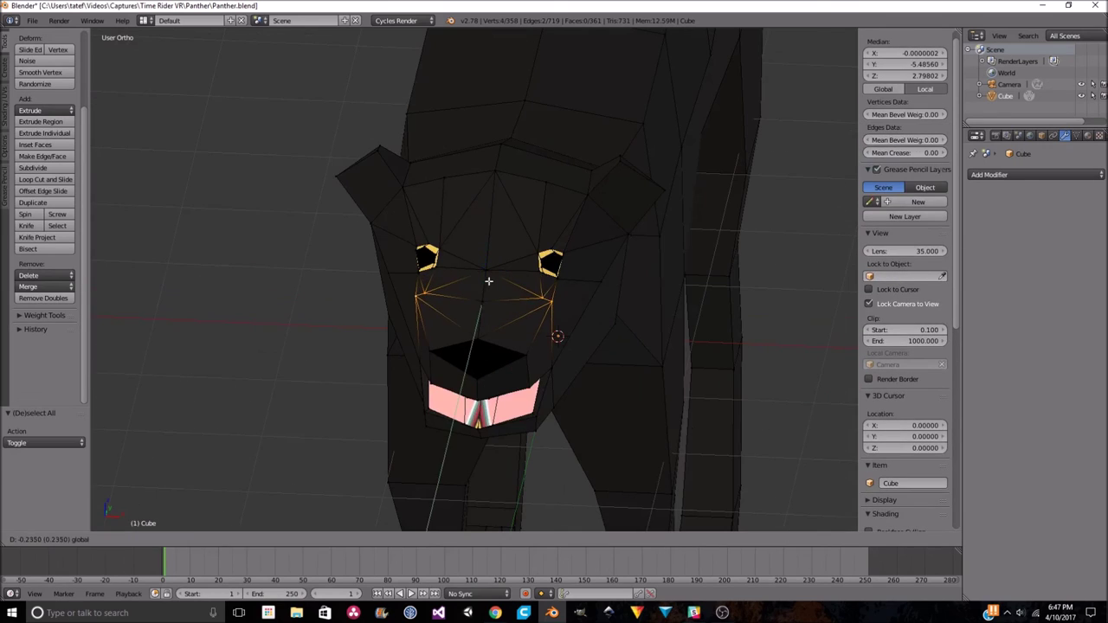
pyautogui.press('Escape')
pyautogui.press('Tab')
pyautogui.press('KP_3')
pyautogui.scroll(-3, 714, 265)
pyautogui.press('KP_1')
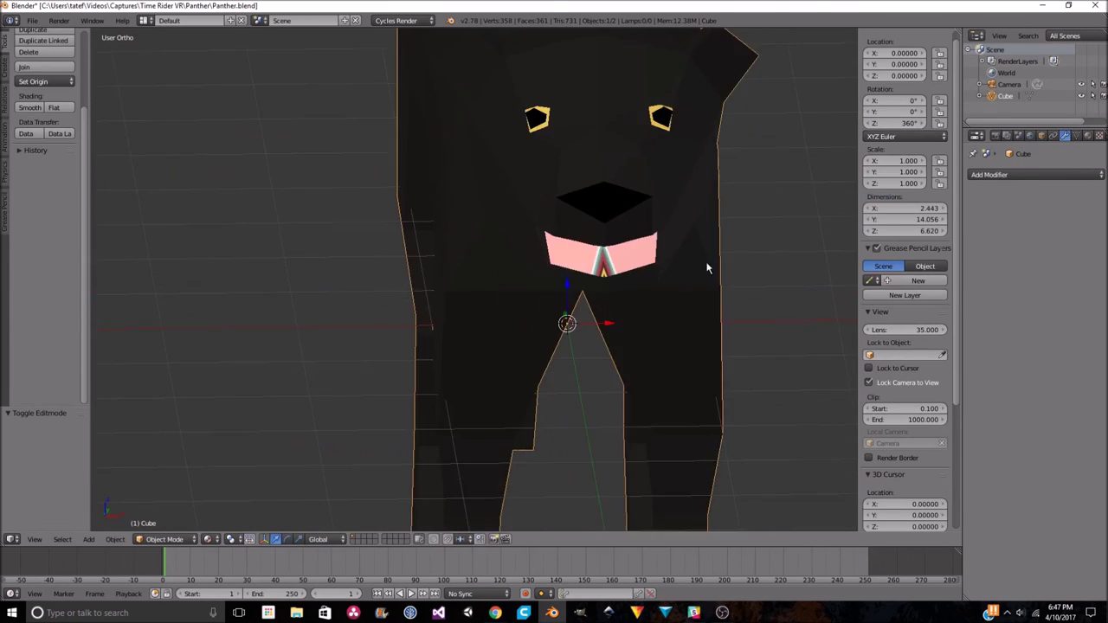
pyautogui.press('Tab')
pyautogui.press('Escape')
pyautogui.press('KP_3')
pyautogui.press('KP_1')
pyautogui.scroll(-3, 210, 317)
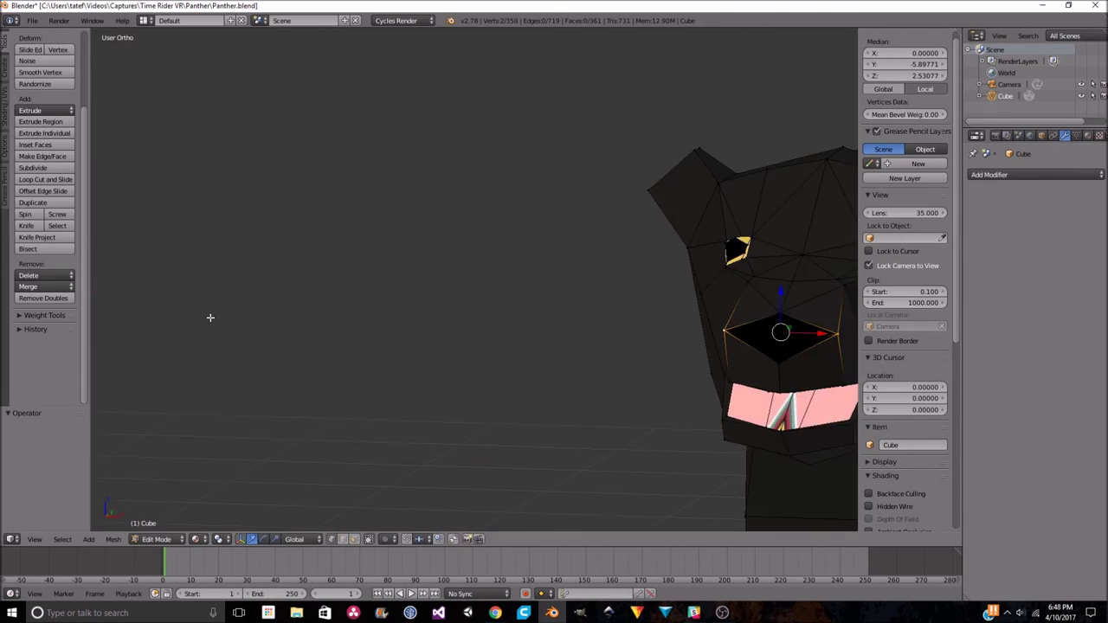
pyautogui.scroll(6, 514, 260)
pyautogui.press('k')
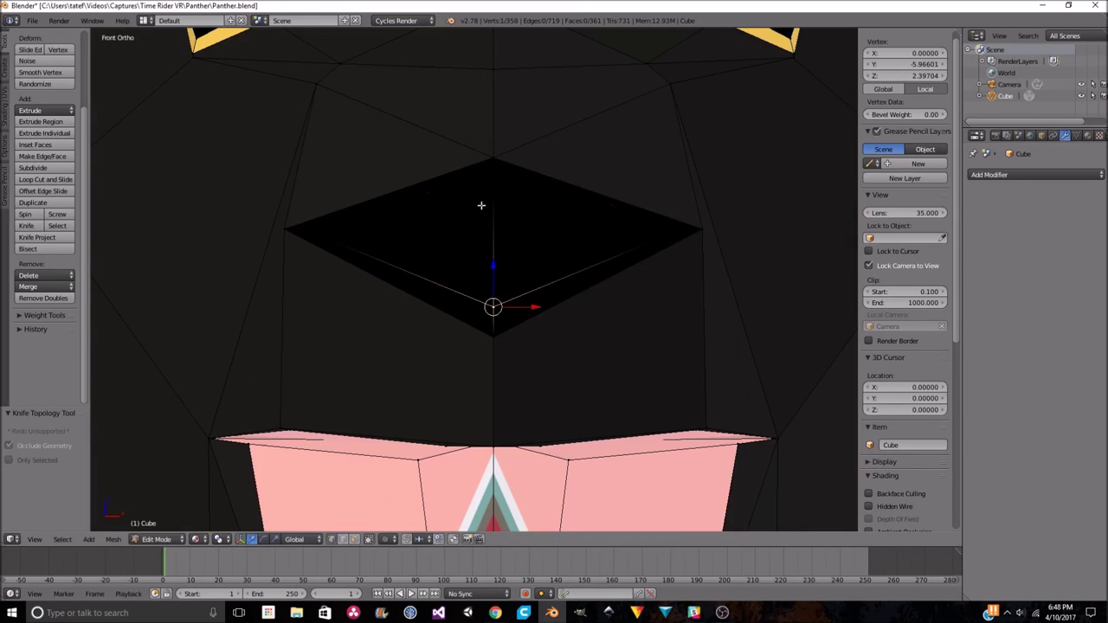
pyautogui.click(213, 499)
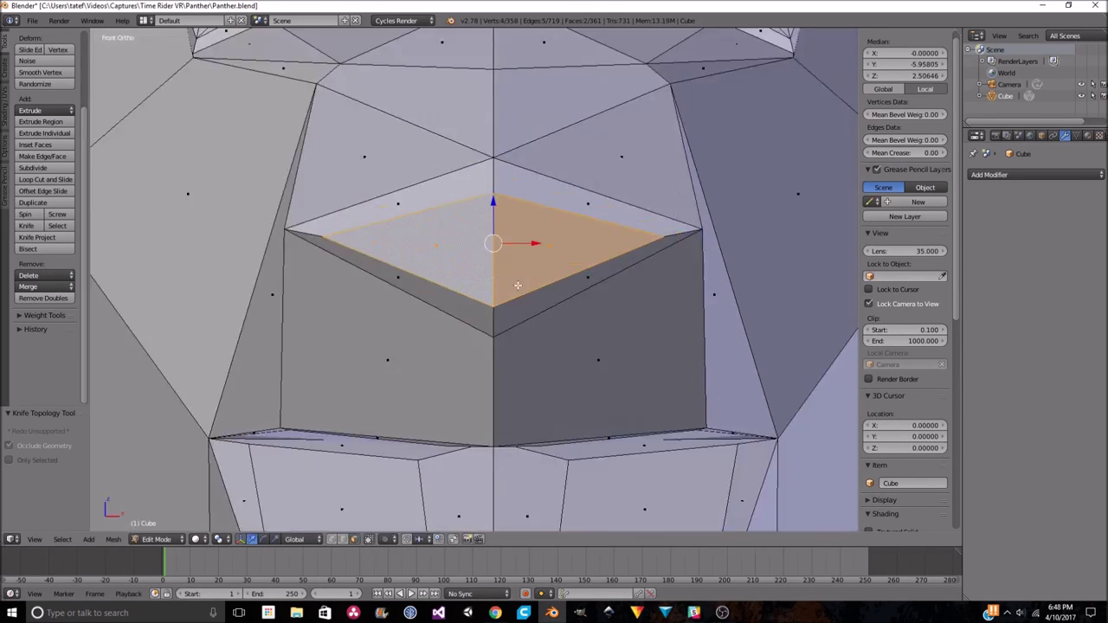
pyautogui.scroll(-4, 518, 285)
pyautogui.moveTo(517, 286)
pyautogui.mouseDown(button='middle')
pyautogui.moveTo(279, 317)
pyautogui.moveTo(386, 326)
pyautogui.mouseUp(button='middle')
pyautogui.scroll(3, 279, 317)
# Move the nose vertex vertically along Z to reshape the snout.
pyautogui.press('g')
pyautogui.press('z')
pyautogui.click(543, 161)
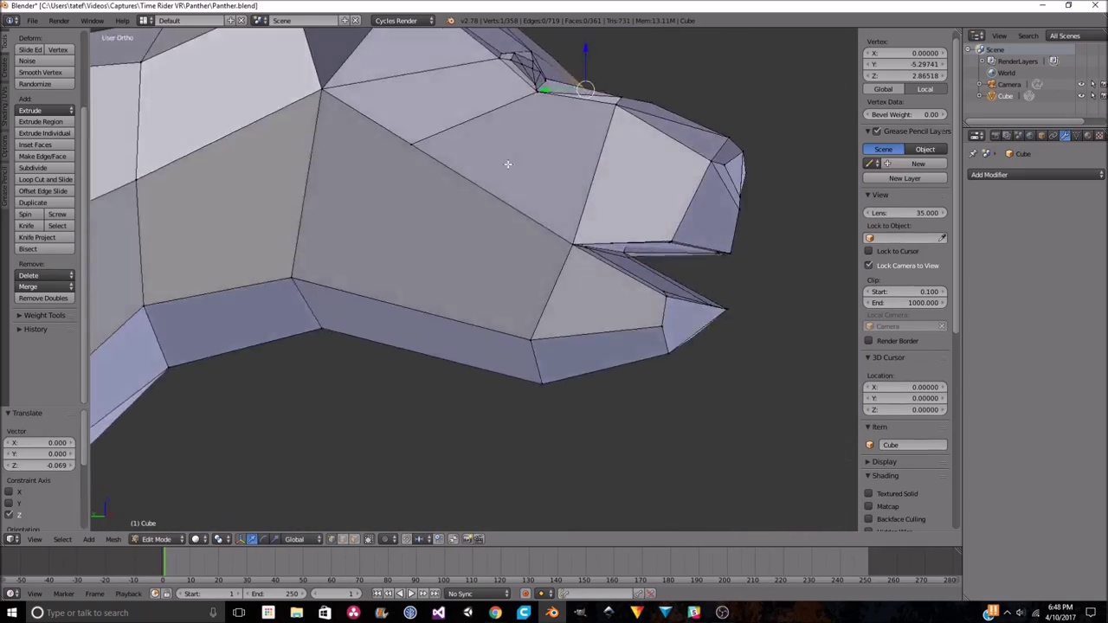
pyautogui.scroll(-5, 289, 245)
pyautogui.moveTo(289, 245); pyautogui.dragTo(563, 176, button='middle')
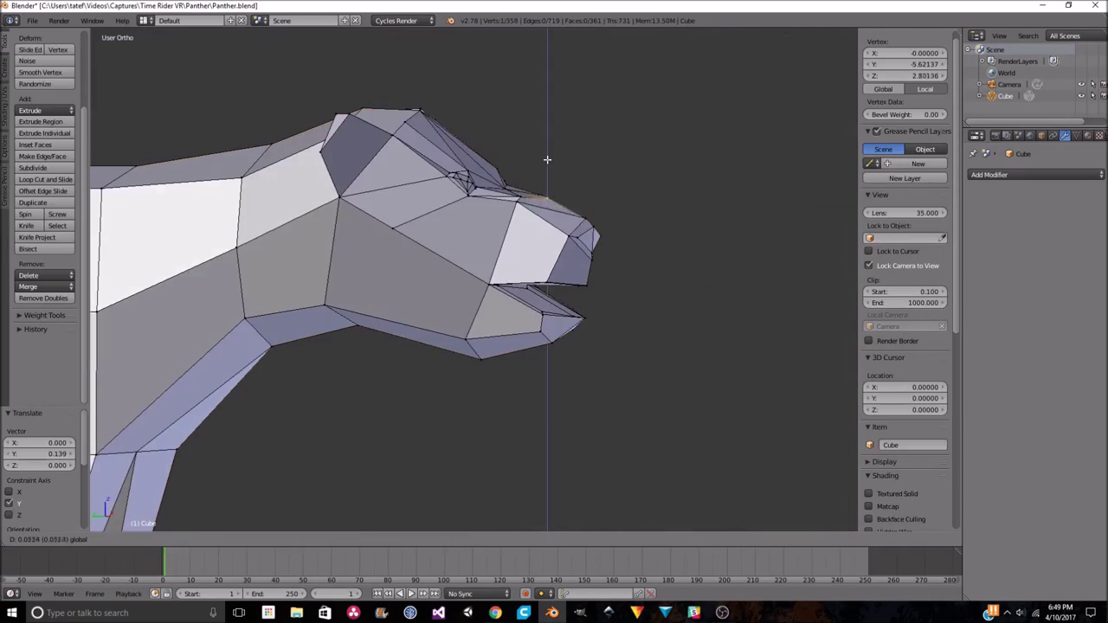
pyautogui.click(547, 159)
# Check the panther in a rendered preview through the scene camera.
pyautogui.press('Tab')
pyautogui.scroll(-5, 502, 311)
pyautogui.moveTo(501, 311); pyautogui.dragTo(510, 324, button='middle')
pyautogui.press('KP_0')
pyautogui.hotkey('shift', 'z')
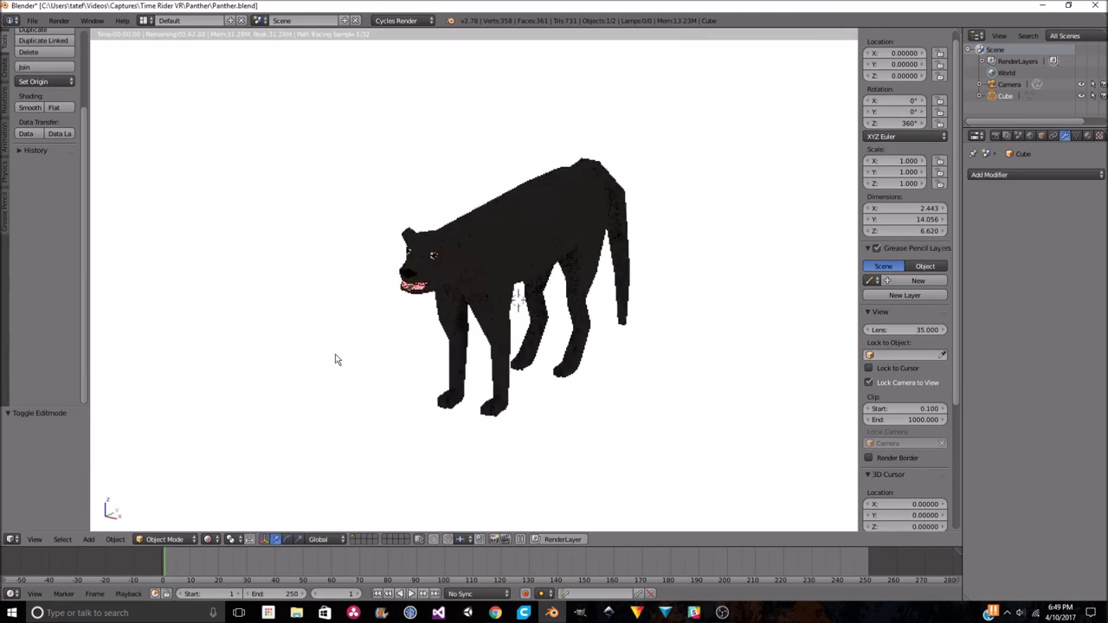
pyautogui.moveTo(362, 358); pyautogui.dragTo(260, 346, button='middle')
pyautogui.click(164, 539)
# Select the nose-bridge vertices and move them front-to-back along Y.
pyautogui.click(165, 511)
pyautogui.hotkey('shift', 'z')
pyautogui.scroll(5, 366, 284)
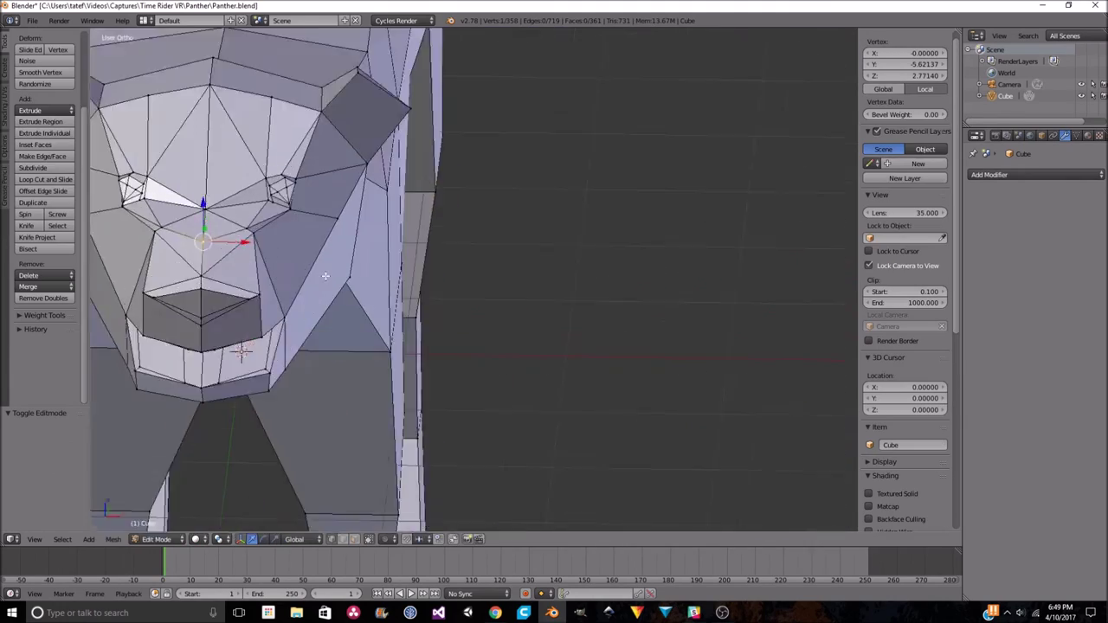
pyautogui.moveTo(366, 284)
pyautogui.mouseDown(button='middle')
pyautogui.moveTo(410, 216)
pyautogui.moveTo(562, 346)
pyautogui.moveTo(485, 216)
pyautogui.mouseUp(button='middle')
pyautogui.keyDown('shift'); pyautogui.rightClick(562, 346); pyautogui.keyUp('shift')
pyautogui.scroll(3, 519, 286)
pyautogui.rightClick(554, 143)
pyautogui.keyDown('shift'); pyautogui.rightClick(309, 138); pyautogui.keyUp('shift')
pyautogui.press('g')
pyautogui.press('y')
pyautogui.moveTo(493, 114); pyautogui.dragTo(373, 113, button='middle')
pyautogui.scroll(4, 373, 114)
# Raise a single nose-bridge vertex along Z.
pyautogui.rightClick(519, 185)
pyautogui.press('g')
pyautogui.press('z')
pyautogui.click(675, 176)
pyautogui.moveTo(675, 175); pyautogui.dragTo(526, 199, button='middle')
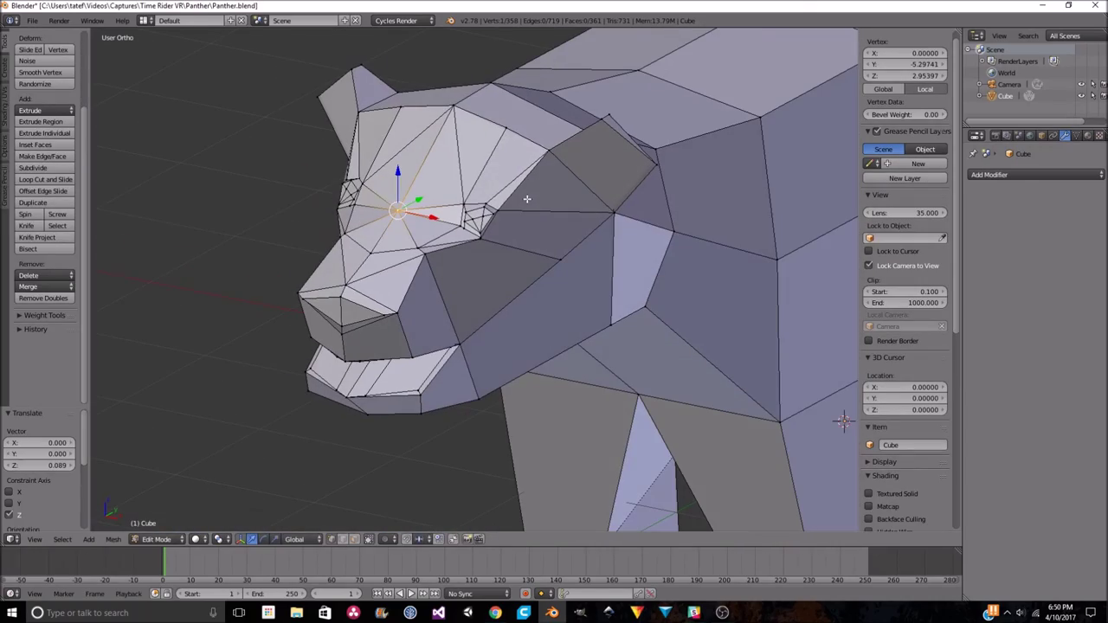
# Review the reshaped snout in the rendered camera view, then return to solid shading.
pyautogui.press('KP_0')
pyautogui.hotkey('shift', 'z')
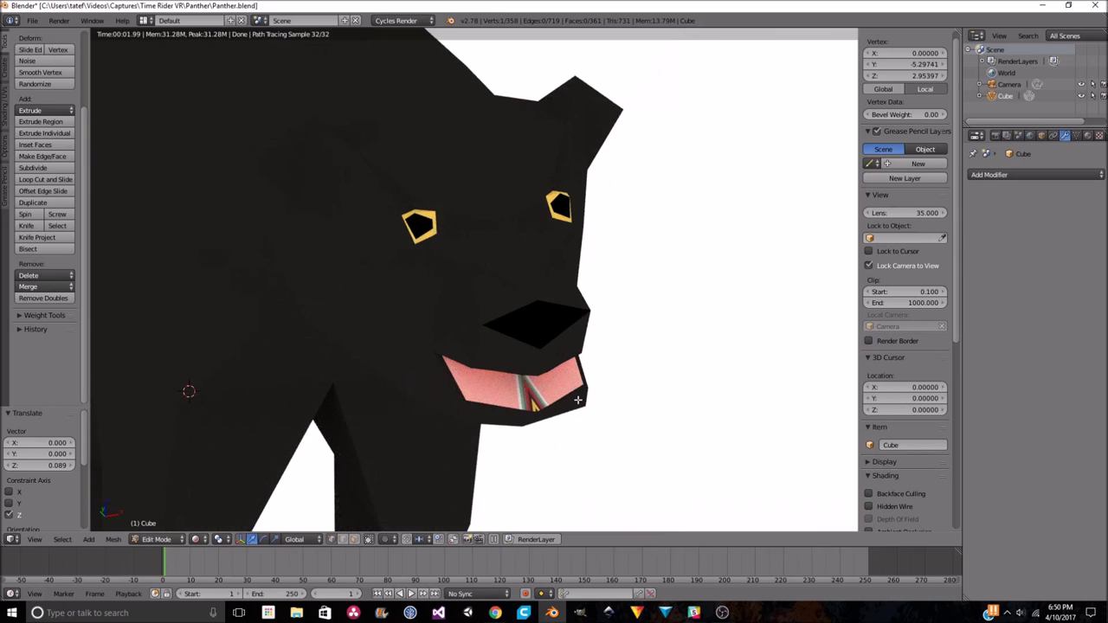
pyautogui.scroll(-3, 572, 398)
pyautogui.moveTo(571, 398); pyautogui.dragTo(655, 366, button='middle')
pyautogui.click(195, 539)
pyautogui.click(221, 477)
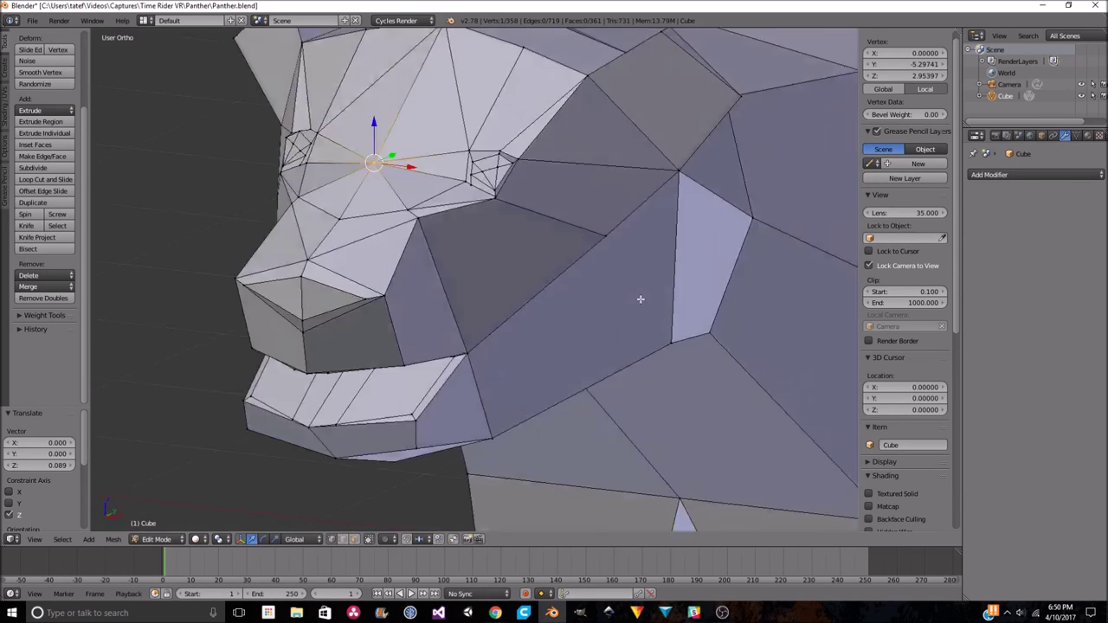
# Scale the two mirrored vertices along X to narrow the head.
pyautogui.scroll(5, 525, 231)
pyautogui.press('s')
pyautogui.press('x')
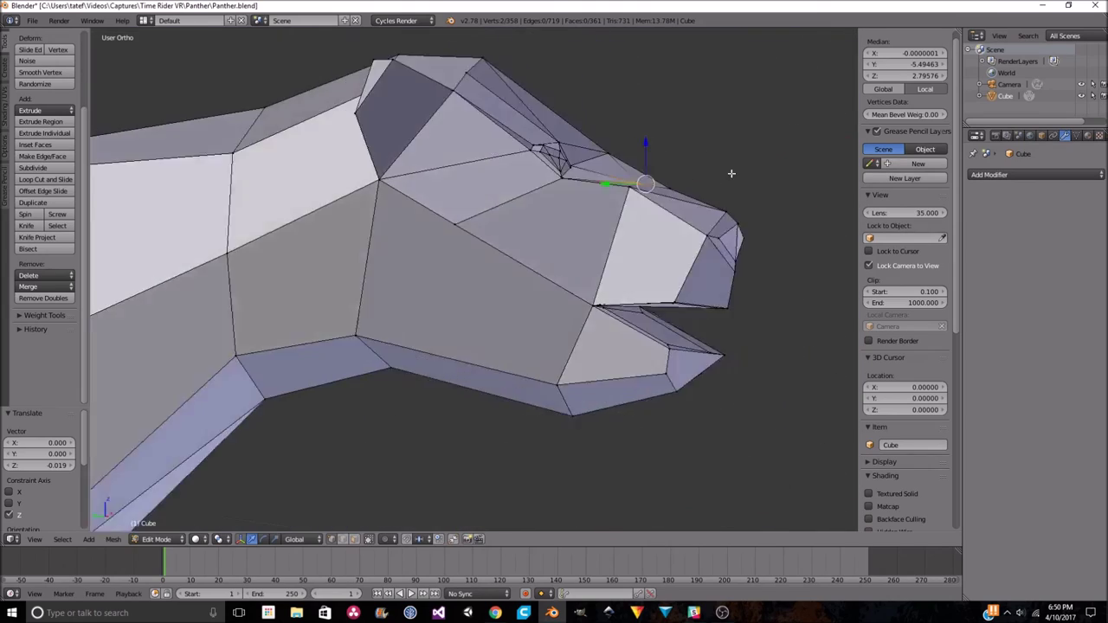
pyautogui.moveTo(717, 181); pyautogui.dragTo(732, 185, button='middle')
pyautogui.press('Tab')
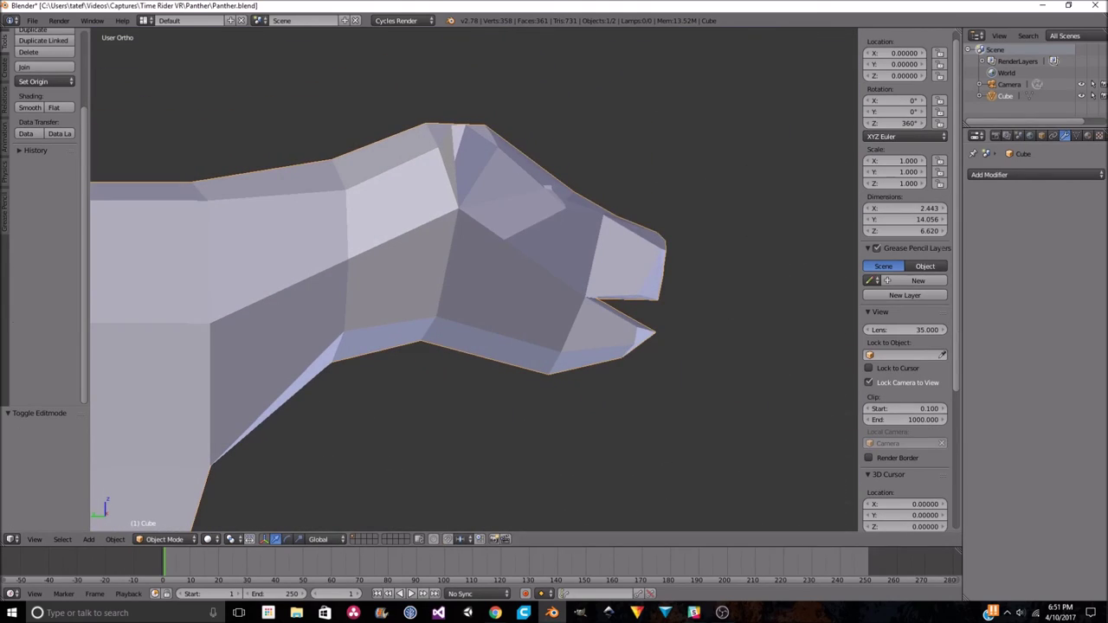
pyautogui.moveTo(554, 311); pyautogui.dragTo(421, 317, button='middle')
pyautogui.press('Tab')
pyautogui.scroll(4, 544, 267)
# Select both ear tips and rotate them 23° about Y, then exit to Object Mode.
pyautogui.moveTo(545, 268); pyautogui.dragTo(658, 154, button='middle')
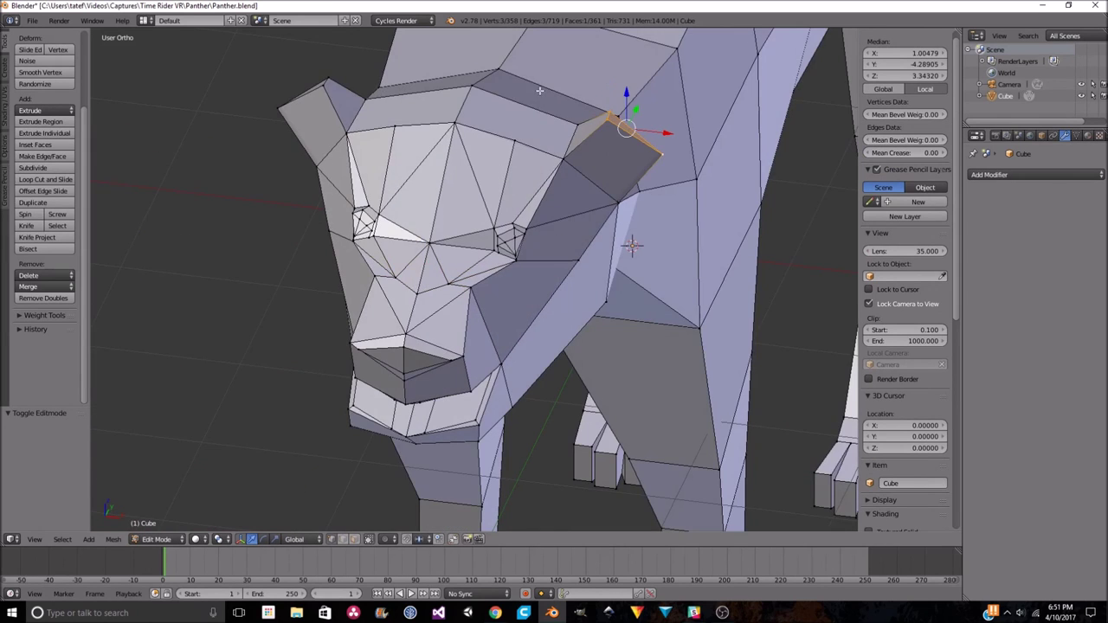
pyautogui.moveTo(539, 90); pyautogui.dragTo(704, 136, button='middle')
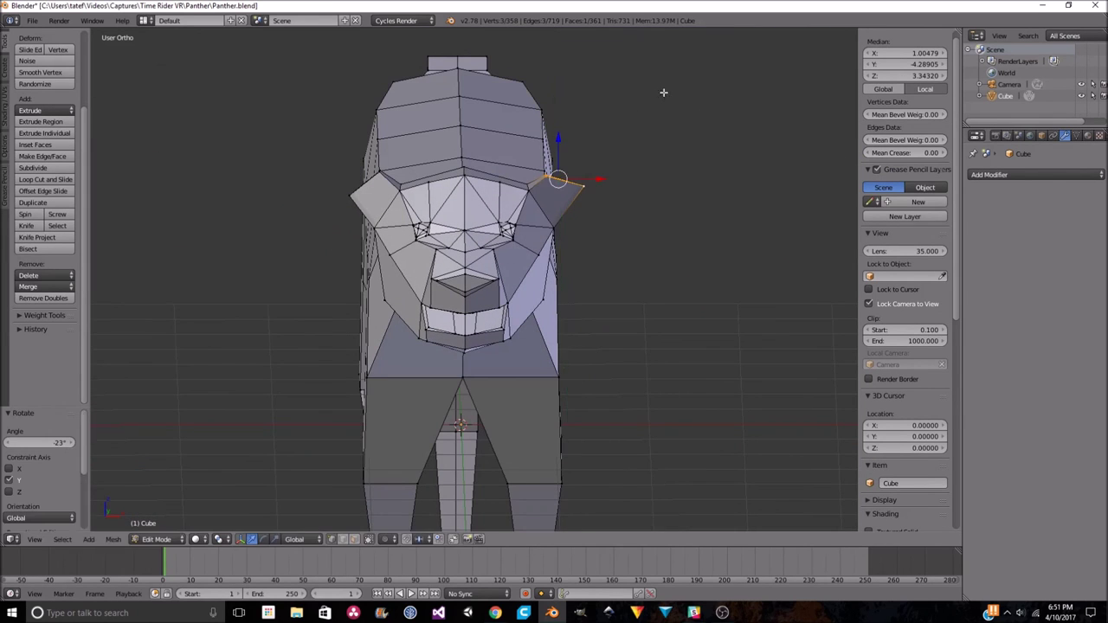
pyautogui.moveTo(663, 92); pyautogui.dragTo(292, 263, button='middle')
pyautogui.rightClick(292, 263)
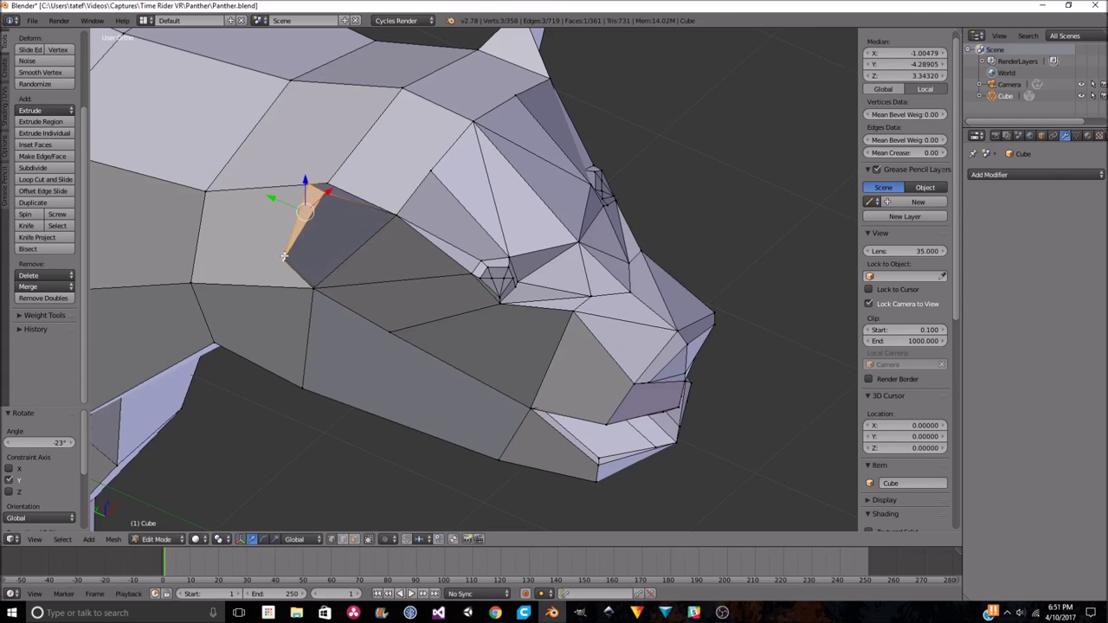
pyautogui.scroll(-5, 284, 256)
pyautogui.moveTo(284, 256); pyautogui.dragTo(252, 184, button='middle')
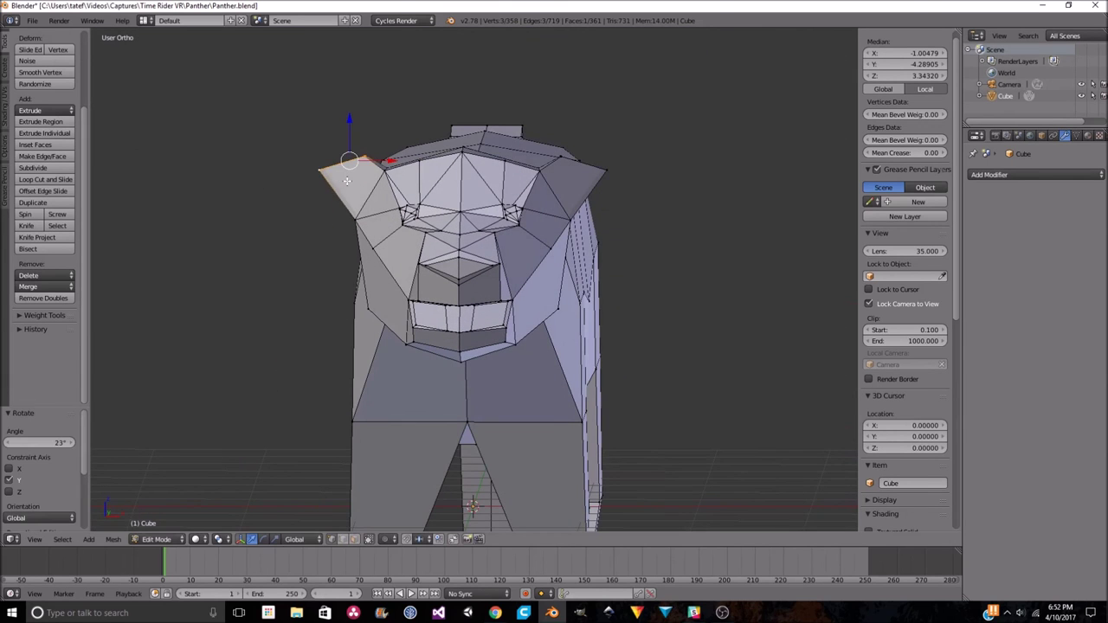
pyautogui.moveTo(347, 181); pyautogui.dragTo(335, 222, button='middle')
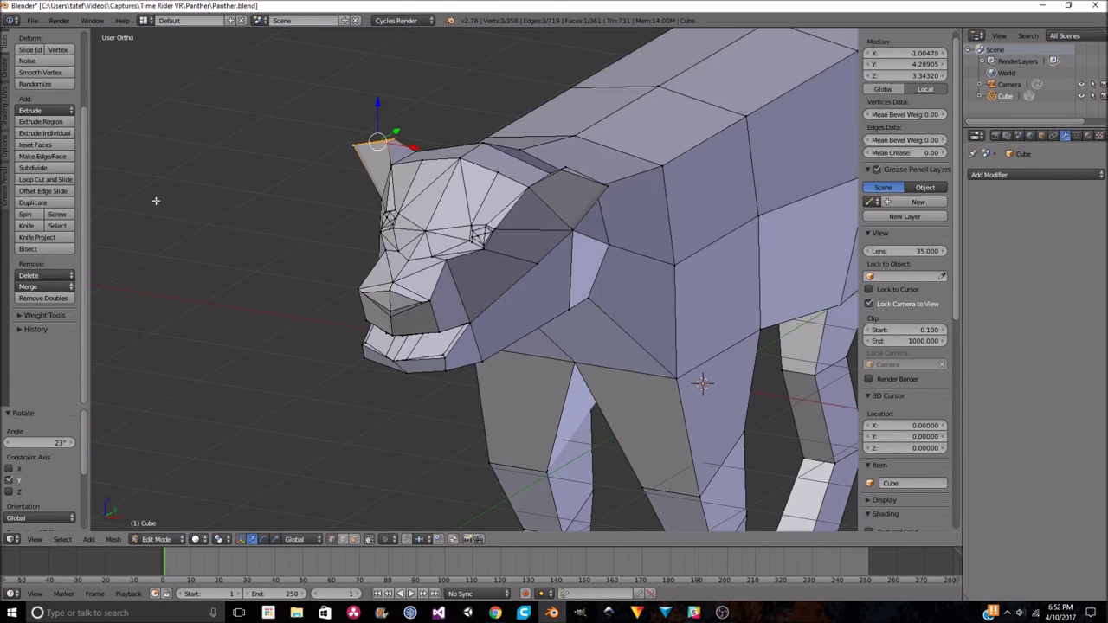
pyautogui.keyDown('shift'); pyautogui.rightClick(612, 188); pyautogui.keyUp('shift')
pyautogui.moveTo(611, 188); pyautogui.dragTo(649, 170, button='middle')
pyautogui.click(718, 188)
pyautogui.moveTo(718, 189)
pyautogui.mouseDown(button='middle')
pyautogui.moveTo(348, 252)
pyautogui.moveTo(574, 136)
pyautogui.moveTo(680, 193)
pyautogui.moveTo(560, 167)
pyautogui.moveTo(787, 238)
pyautogui.mouseUp(button='middle')
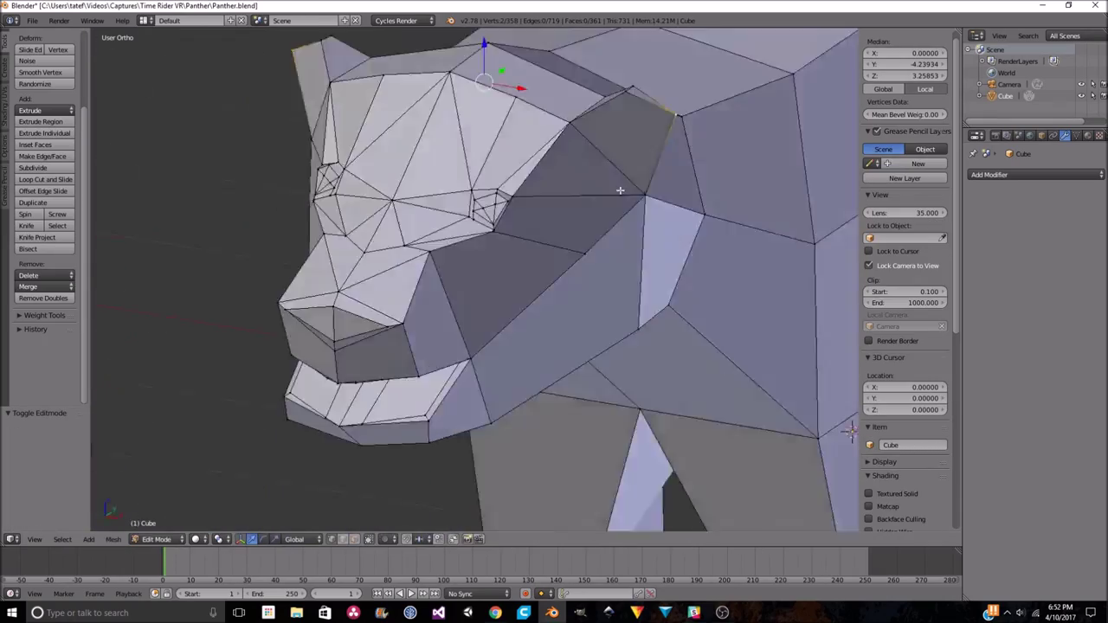
pyautogui.press('Tab')
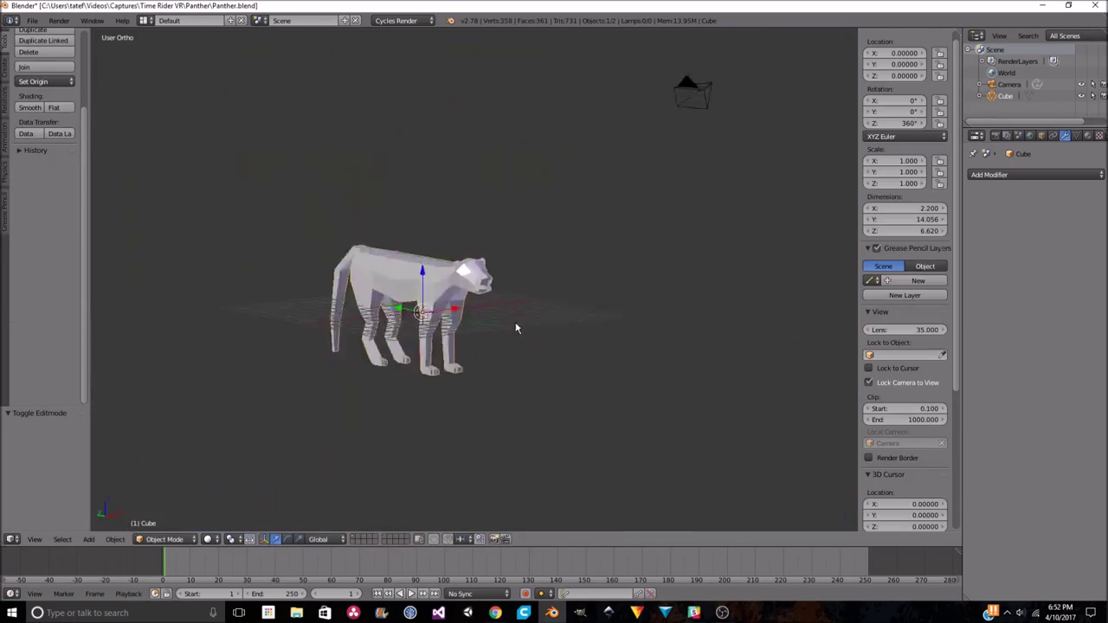
# Preview the panther rendered, then edit the mesh with material colours shown.
pyautogui.scroll(5, 514, 326)
pyautogui.click(207, 539)
pyautogui.click(246, 471)
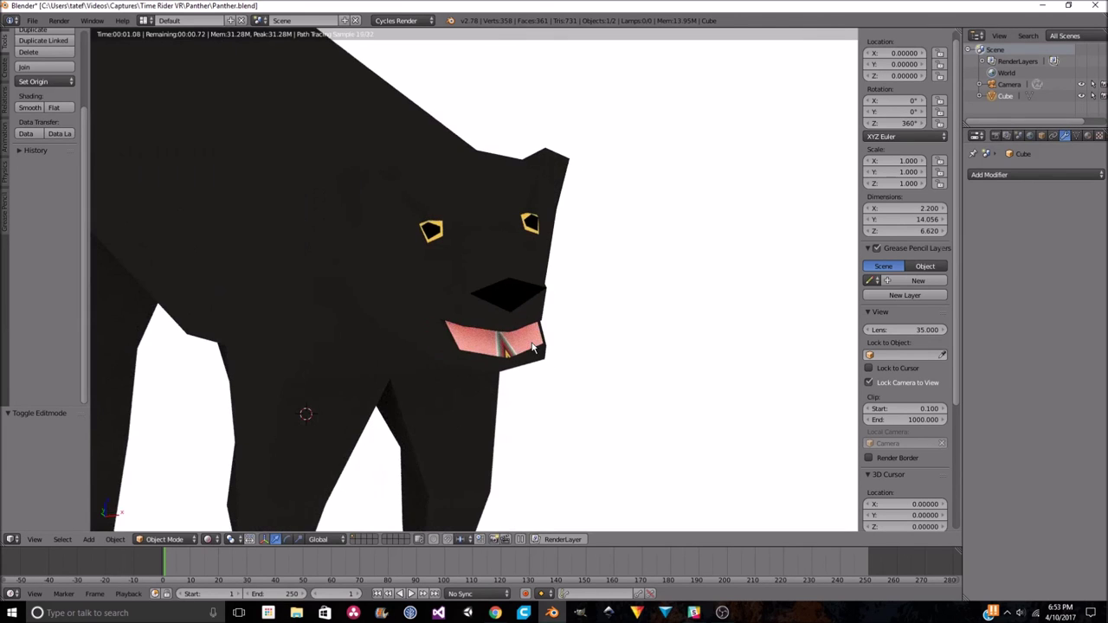
pyautogui.click(224, 500)
pyautogui.press('Tab')
pyautogui.click(207, 540)
pyautogui.click(229, 475)
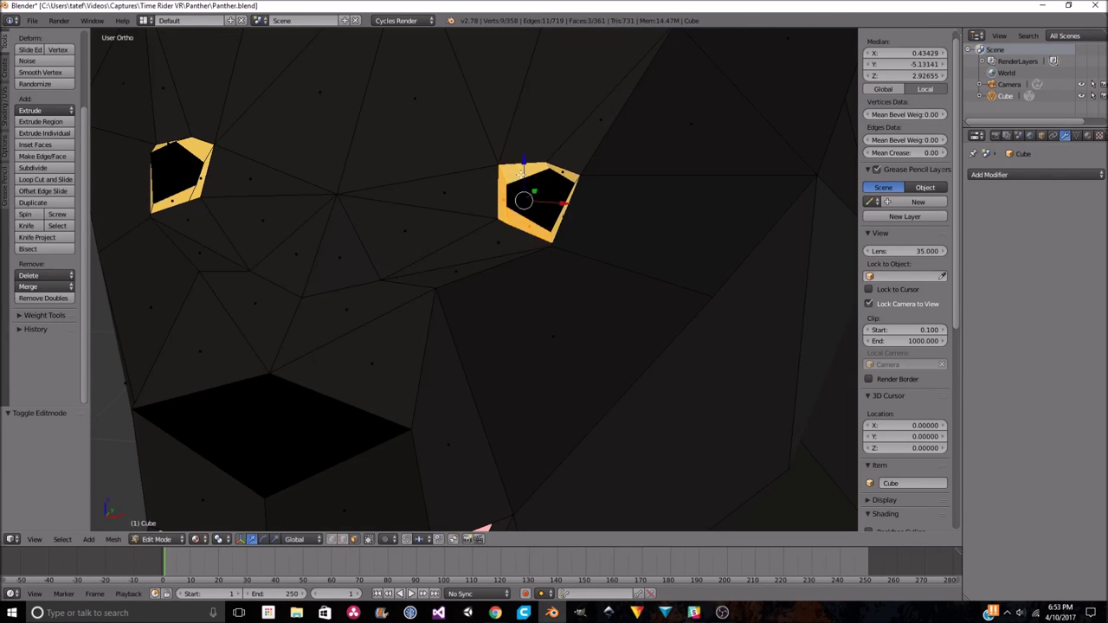
# Select both eye rings and enlarge them 1.2 times, checking the Compositing render.
pyautogui.scroll(3, 429, 136)
pyautogui.moveTo(290, 181); pyautogui.dragTo(395, 190, button='middle')
pyautogui.keyDown('shift'); pyautogui.rightClick(394, 190); pyautogui.keyUp('shift')
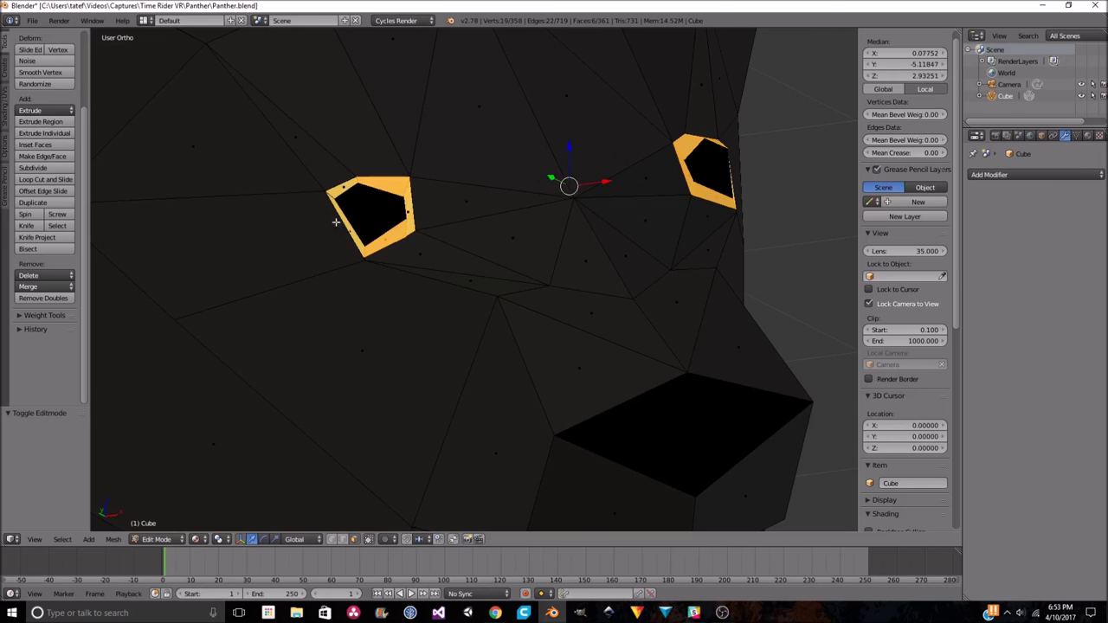
pyautogui.hotkey('ctrl', 'Left')
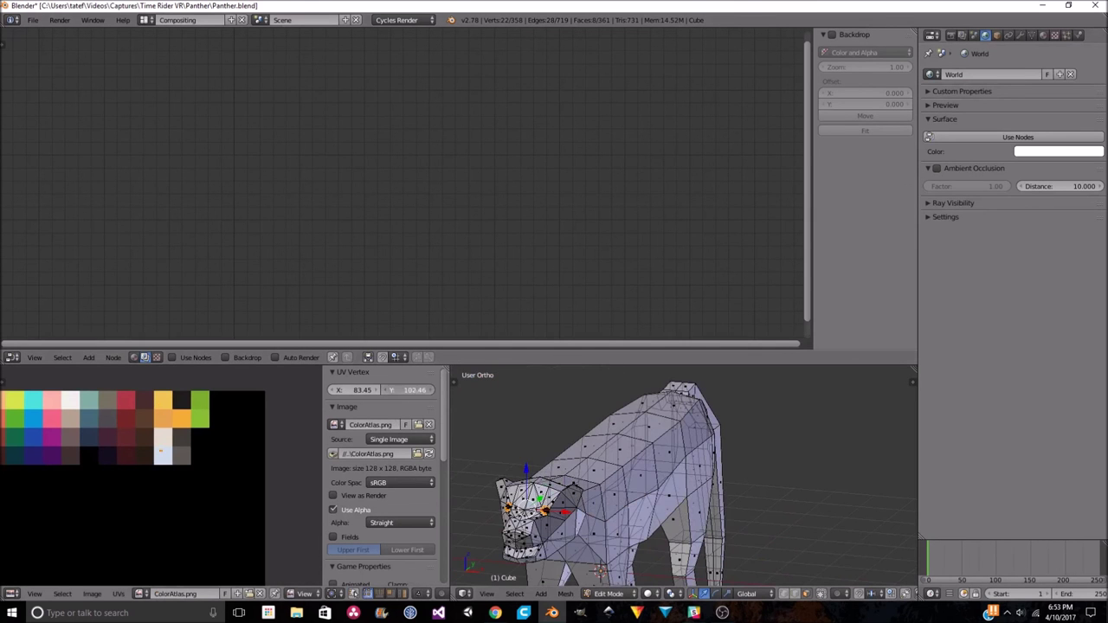
pyautogui.click(646, 592)
pyautogui.click(675, 494)
pyautogui.moveTo(675, 494); pyautogui.dragTo(687, 482, button='middle')
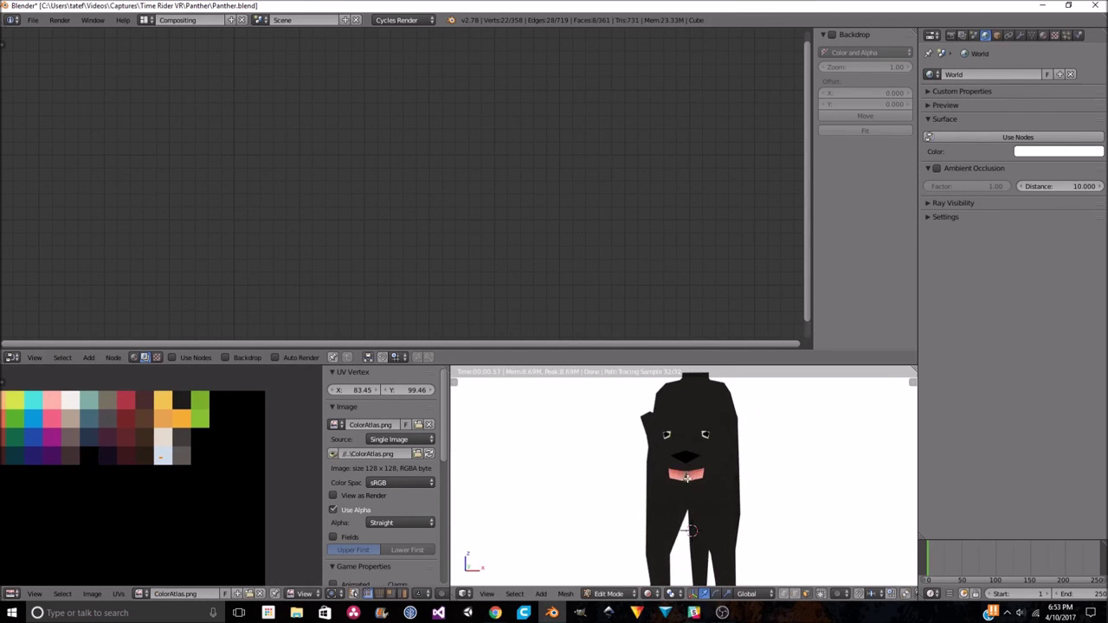
pyautogui.hotkey('ctrl', 'Right')
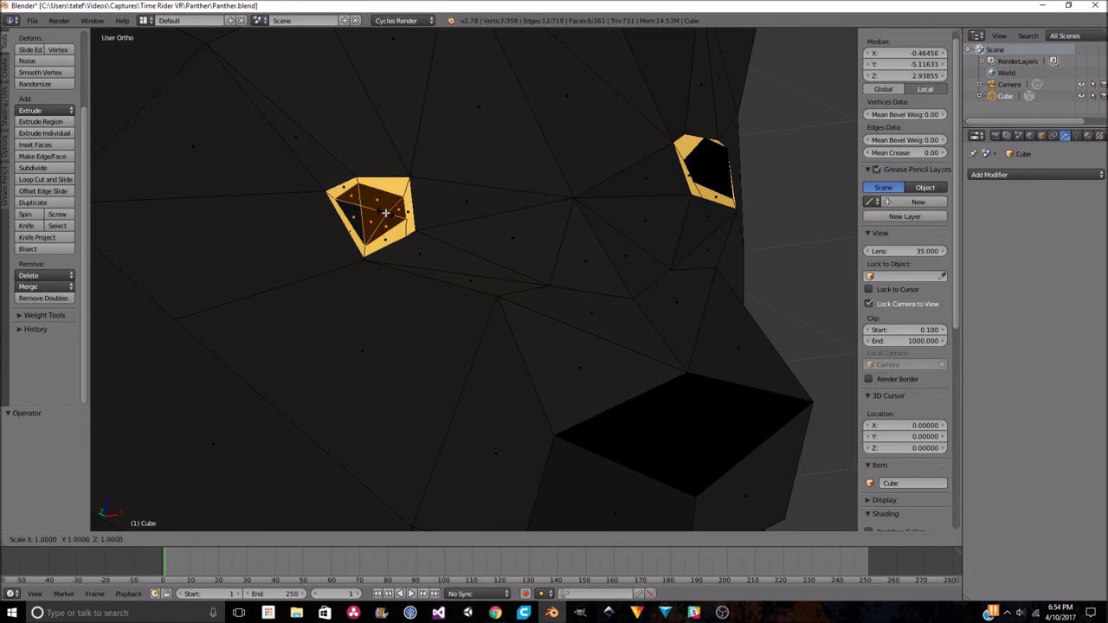
pyautogui.click(385, 212)
pyautogui.moveTo(385, 212)
pyautogui.mouseDown(button='middle')
pyautogui.moveTo(543, 197)
pyautogui.moveTo(719, 327)
pyautogui.moveTo(490, 318)
pyautogui.mouseUp(button='middle')
pyautogui.press('Tab')
# Review the face in the Compositing layout's render preview, then return to the Default layout.
pyautogui.scroll(5, 594, 322)
pyautogui.scroll(-5, 302, 502)
pyautogui.press('Tab')
pyautogui.scroll(3, 497, 410)
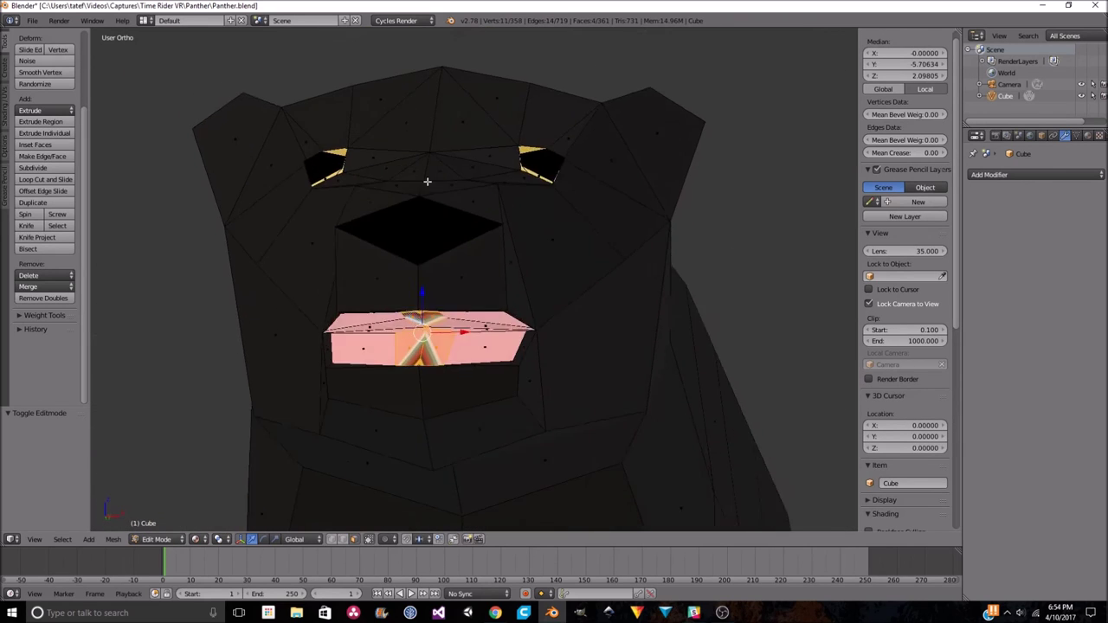
pyautogui.click(143, 20)
pyautogui.click(169, 61)
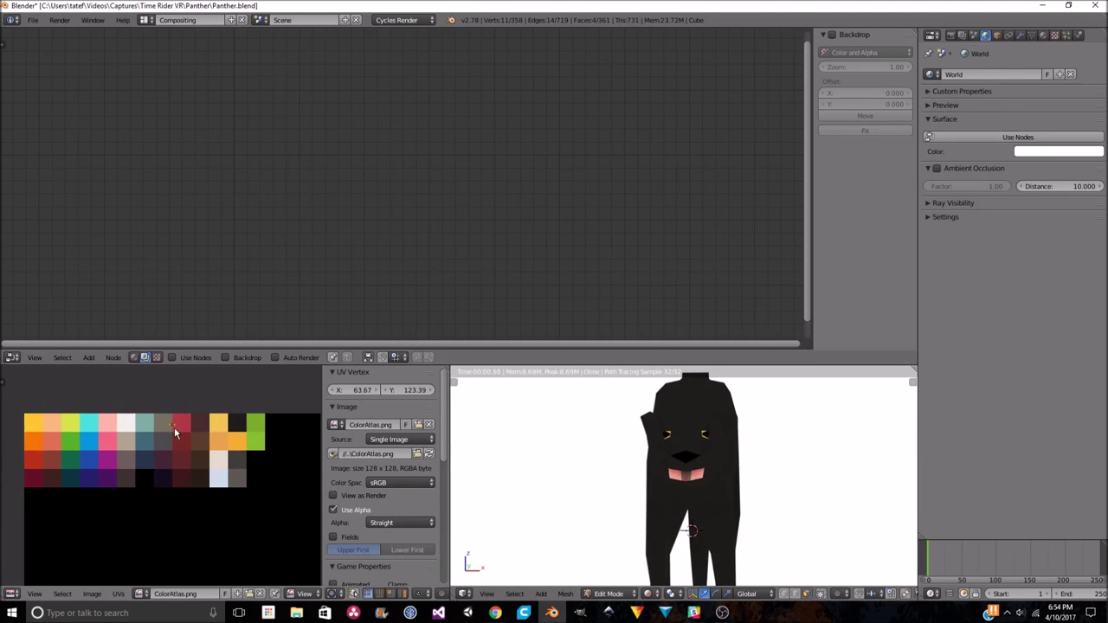
pyautogui.scroll(4, 683, 514)
pyautogui.scroll(-6, 695, 525)
pyautogui.hotkey('ctrl', 'Right')
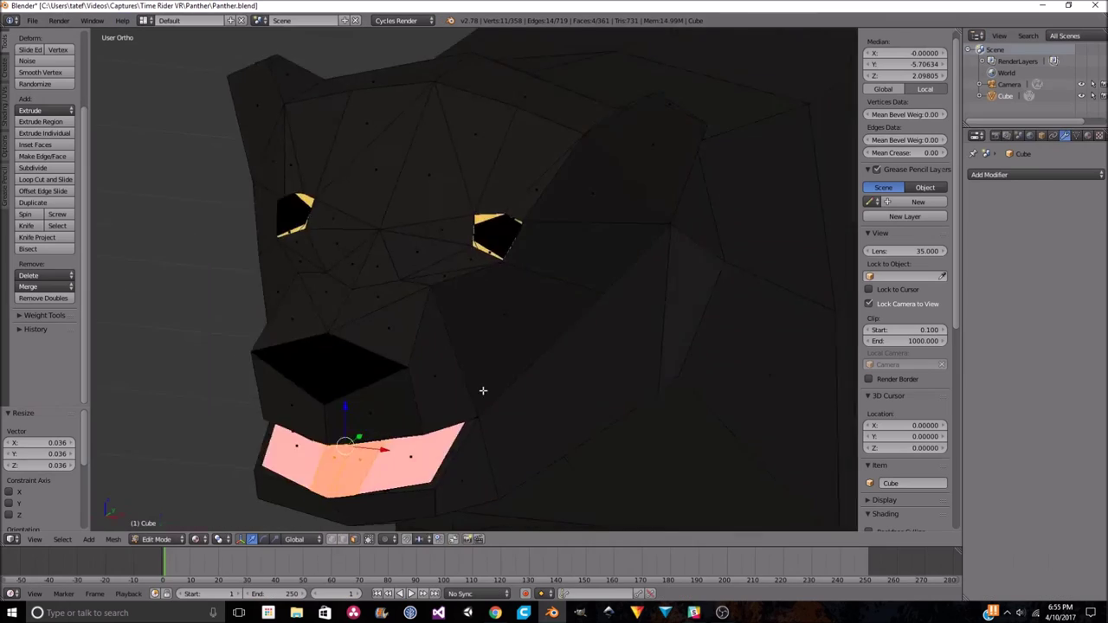
pyautogui.moveTo(482, 388); pyautogui.dragTo(592, 354, button='middle')
pyautogui.scroll(-5, 591, 354)
pyautogui.moveTo(455, 286)
pyautogui.mouseDown(button='middle')
pyautogui.moveTo(389, 302)
pyautogui.moveTo(464, 278)
pyautogui.mouseUp(button='middle')
pyautogui.press('Tab')
pyautogui.press('Tab')
pyautogui.scroll(3, 465, 278)
pyautogui.scroll(-3, 494, 179)
pyautogui.moveTo(494, 178); pyautogui.dragTo(451, 282, button='middle')
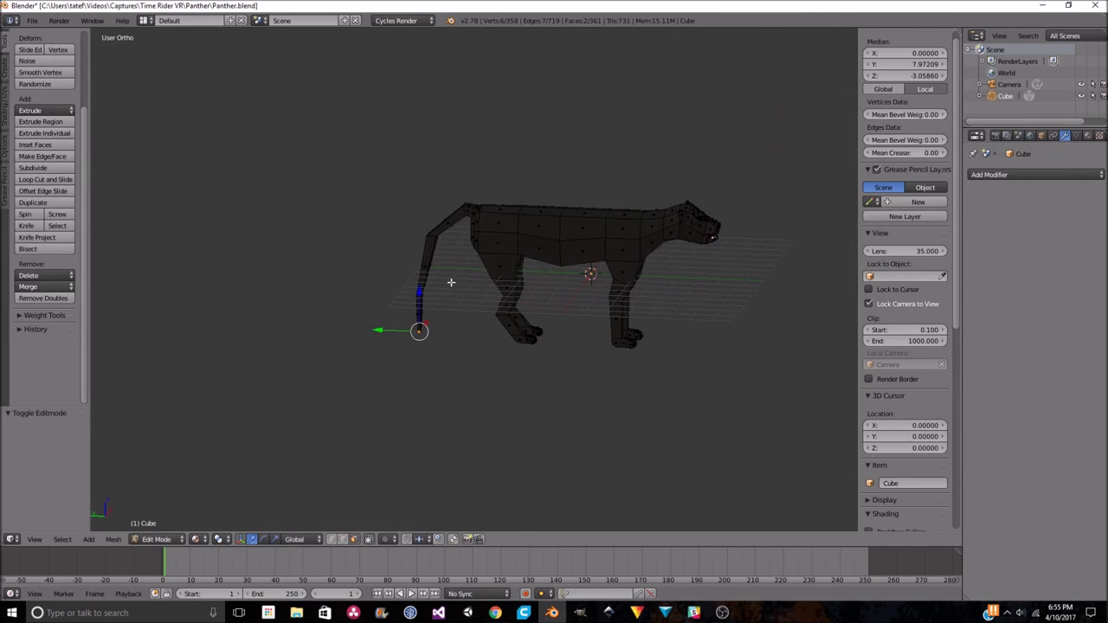
# Select the left foot's geometry in front view and keep its scale at 1.
pyautogui.press('KP_1')
pyautogui.press('a')
pyautogui.press('a')
pyautogui.rightClick(445, 334)
pyautogui.moveTo(448, 369); pyautogui.dragTo(531, 352, button='middle')
pyautogui.press('s')
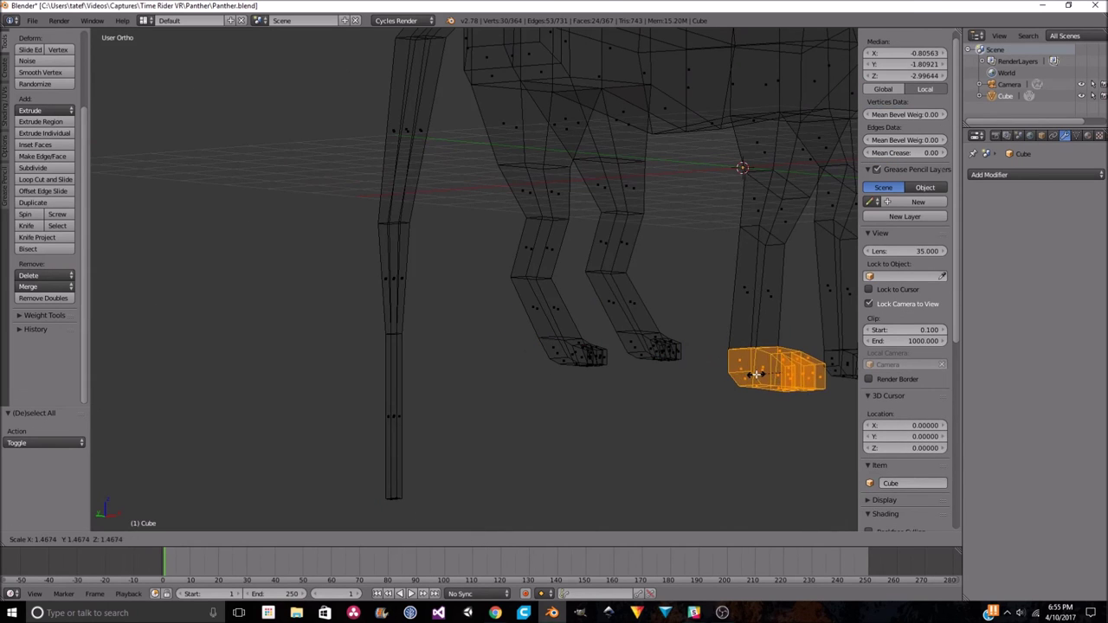
pyautogui.press('Return')
pyautogui.moveTo(758, 374); pyautogui.dragTo(716, 379, button='middle')
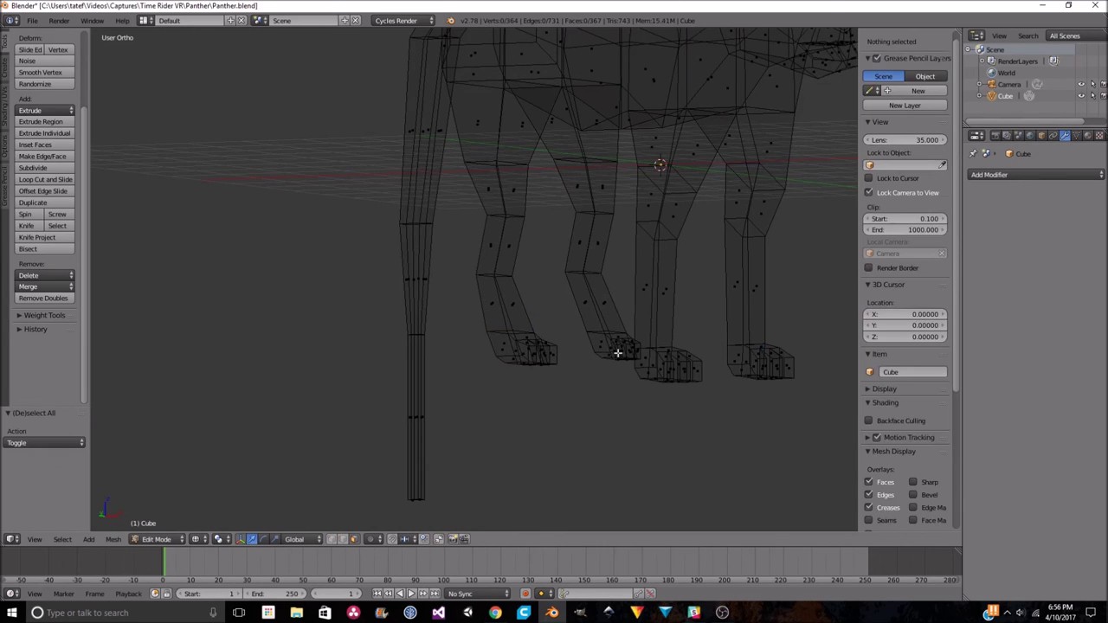
pyautogui.moveTo(617, 353); pyautogui.dragTo(650, 343, button='middle')
pyautogui.press('l')
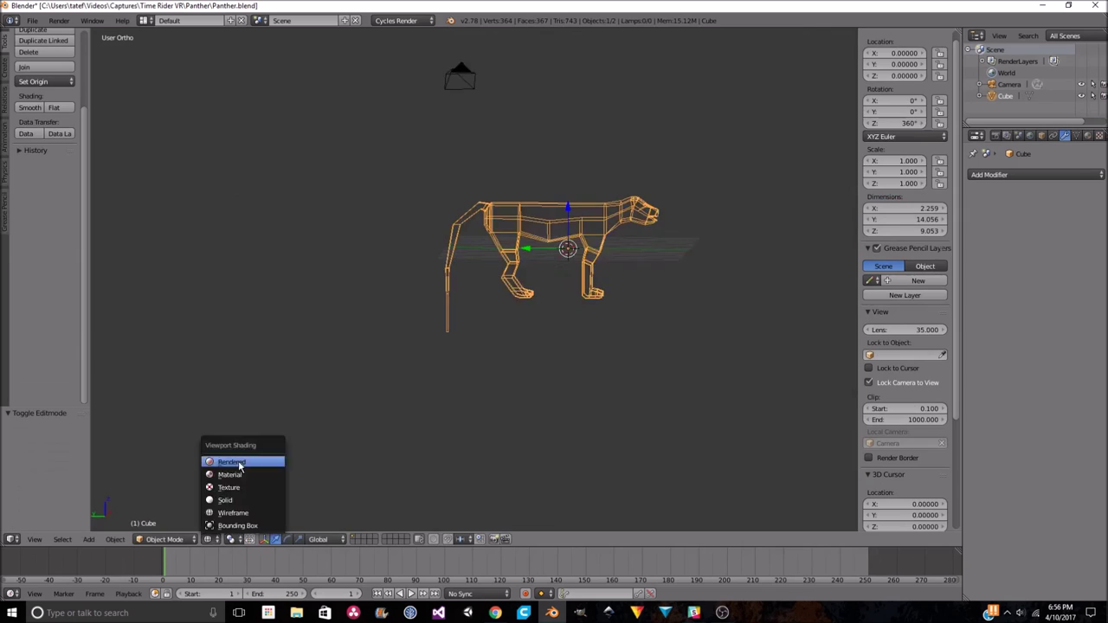
# Change the viewport shading and add extra edge loops around the panther's tail.
pyautogui.click(230, 461)
pyautogui.click(209, 539)
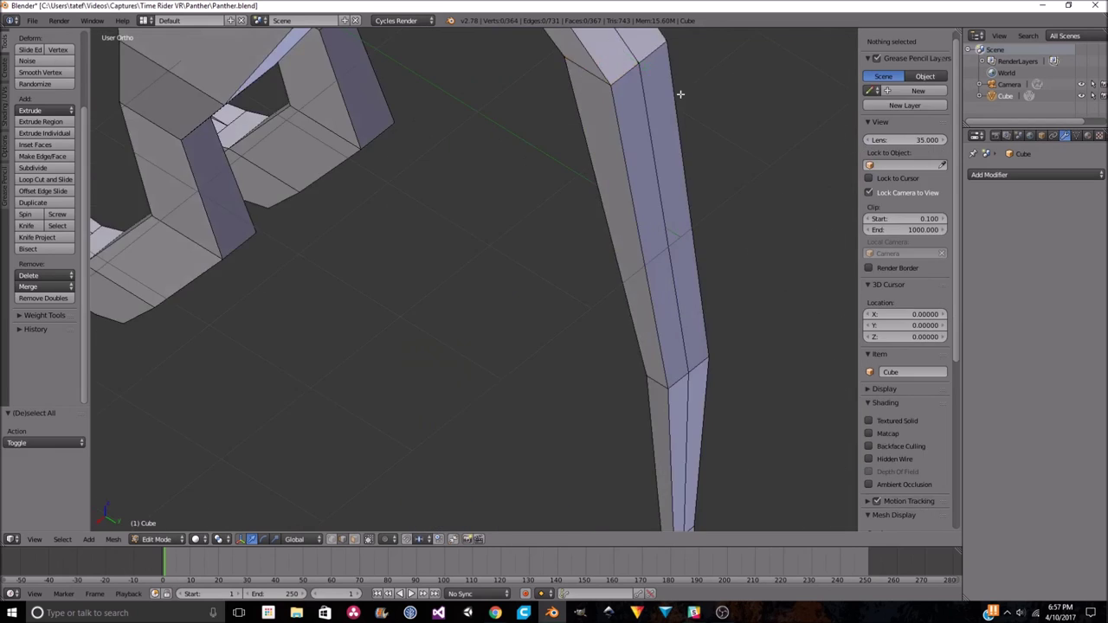
pyautogui.moveTo(710, 81)
pyautogui.mouseDown(button='middle')
pyautogui.moveTo(423, 104)
pyautogui.moveTo(445, 161)
pyautogui.mouseUp(button='middle')
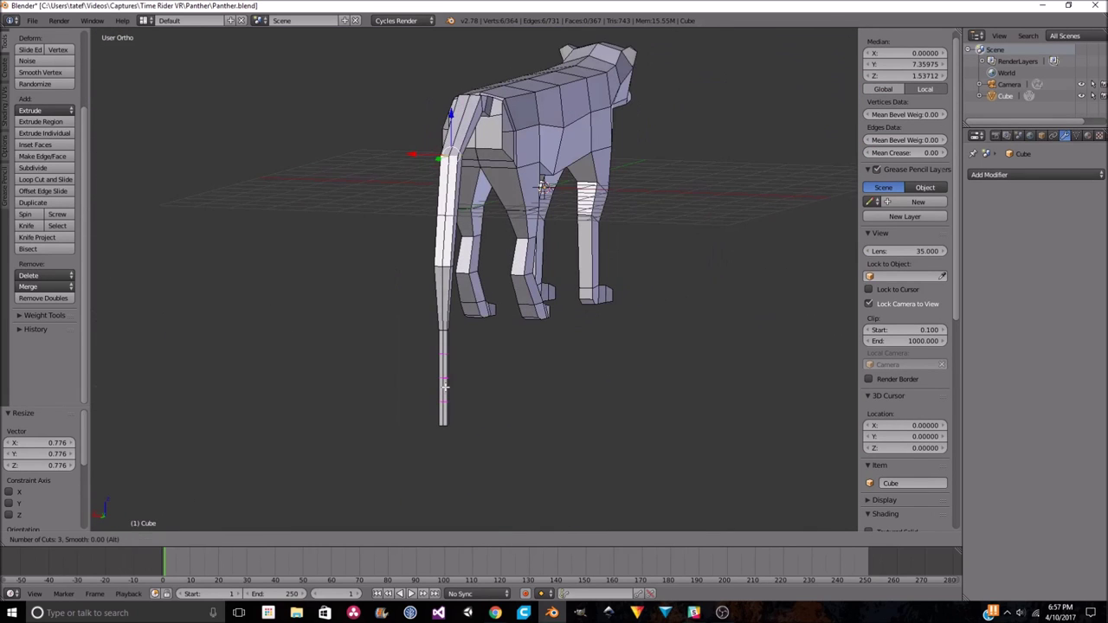
pyautogui.hotkey('ctrl', 'r')
pyautogui.press('Escape')
pyautogui.press('Tab')
# Preview the panther through the scene camera with rendered shading, then return to solid.
pyautogui.moveTo(522, 223)
pyautogui.mouseDown(button='middle')
pyautogui.moveTo(447, 286)
pyautogui.moveTo(569, 216)
pyautogui.mouseUp(button='middle')
pyautogui.press('KP_3')
pyautogui.press('a')
pyautogui.scroll(-5, 606, 212)
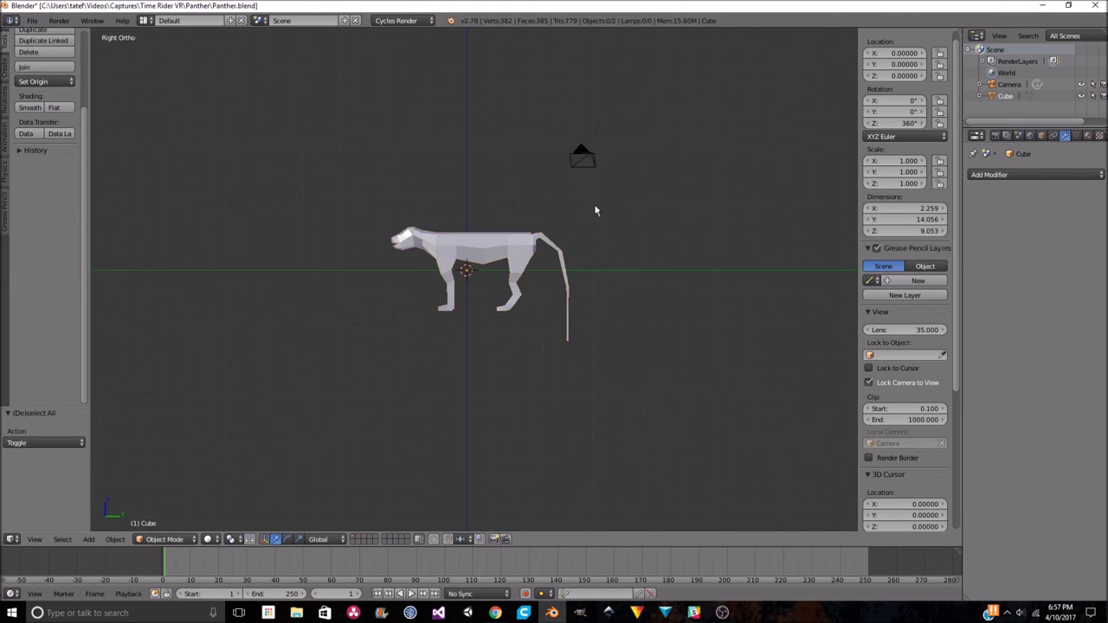
pyautogui.press('KP_0')
pyautogui.hotkey('shift', 'z')
pyautogui.hotkey('shift', 'z')
pyautogui.press('KP_3')
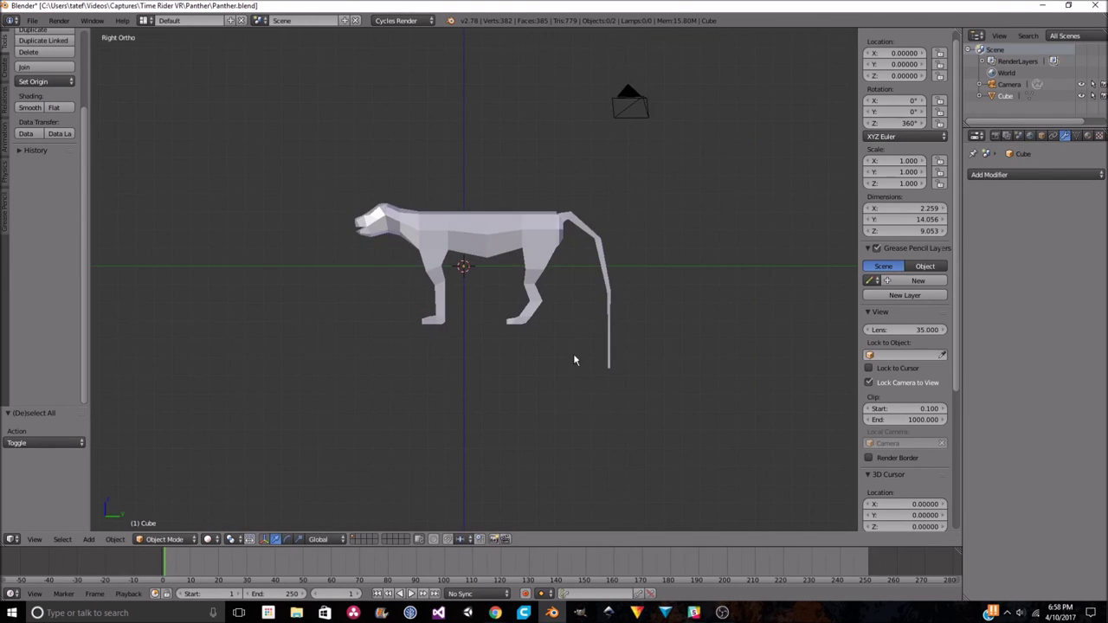
pyautogui.moveTo(573, 353); pyautogui.dragTo(592, 207, button='middle')
pyautogui.scroll(5, 524, 257)
# Add a single-bone armature at the model's centre in right orthographic view.
pyautogui.press('Tab')
pyautogui.press('Tab')
pyautogui.scroll(-5, 525, 257)
pyautogui.moveTo(525, 257)
pyautogui.mouseDown(button='middle')
pyautogui.moveTo(489, 325)
pyautogui.moveTo(737, 327)
pyautogui.moveTo(699, 336)
pyautogui.mouseUp(button='middle')
pyautogui.press('KP_3')
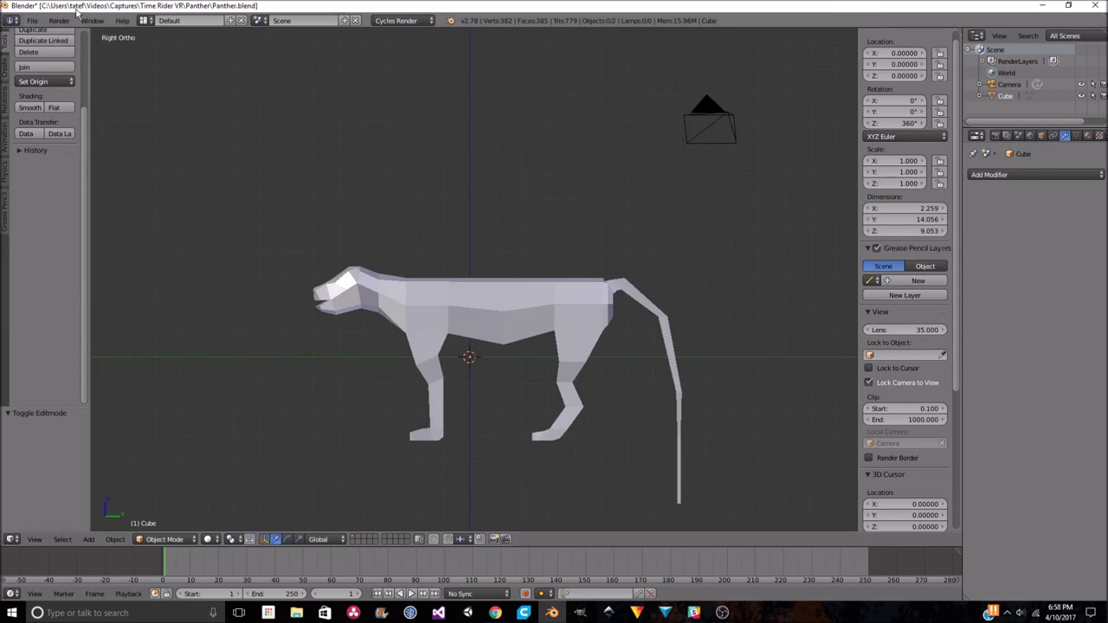
pyautogui.scroll(3, 514, 277)
pyautogui.hotkey('shift', 'a')
pyautogui.click(483, 320)
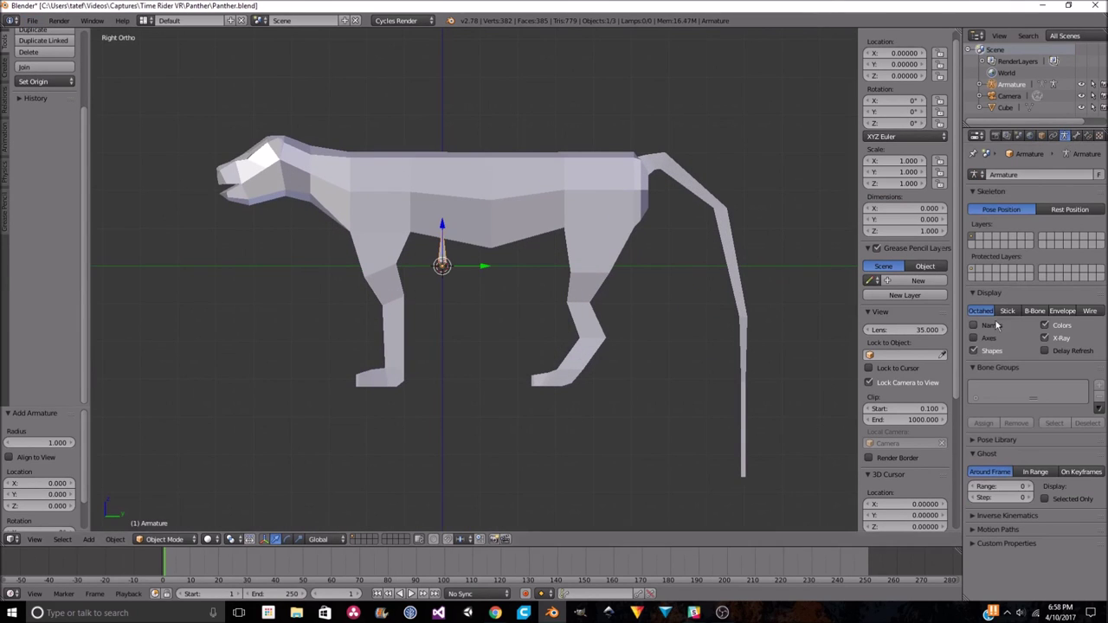
# Rotate the armature 90° around X and enter its edit mode.
pyautogui.press('r')
pyautogui.press('x')
pyautogui.press('9')
pyautogui.press('0')
pyautogui.press('Return')
pyautogui.press('Tab')
pyautogui.press('Tab')
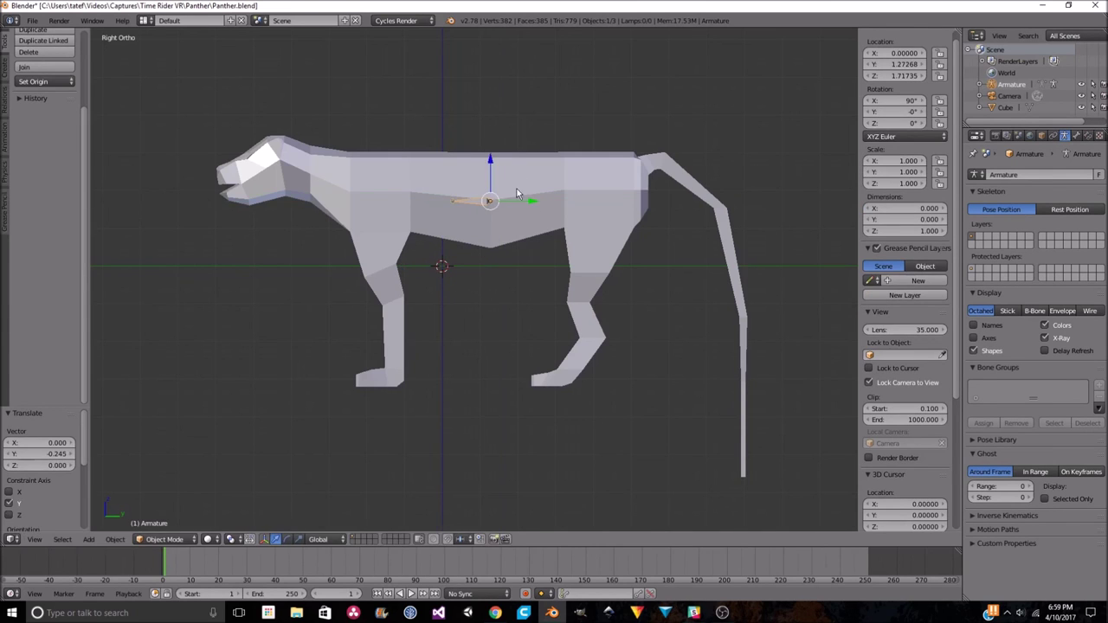
pyautogui.scroll(2, 517, 193)
pyautogui.press('Tab')
# Extrude a chain of bones along the panther's back and down the tail.
pyautogui.click(540, 211)
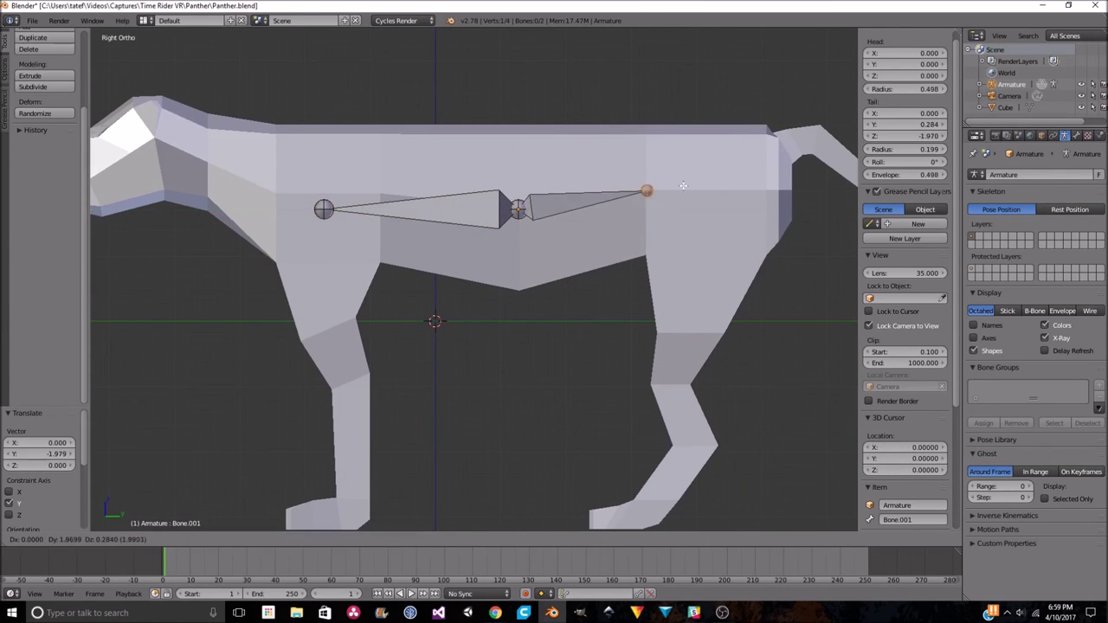
pyautogui.click(682, 185)
pyautogui.press('e')
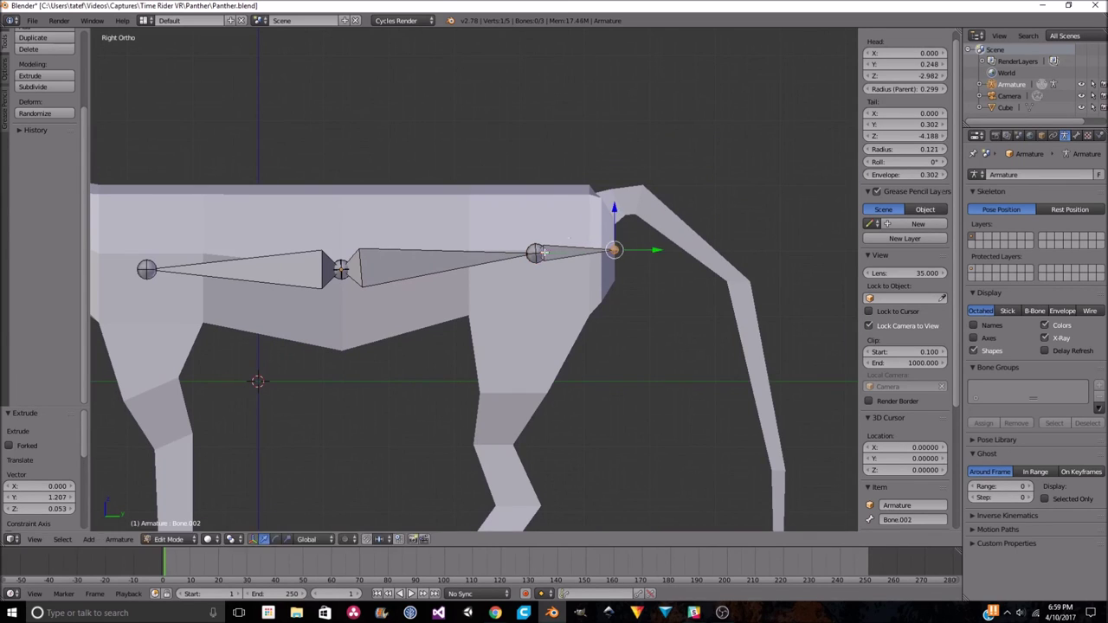
pyautogui.click(740, 271)
pyautogui.press('e')
pyautogui.scroll(-2, 740, 272)
pyautogui.click(623, 205)
pyautogui.press('e')
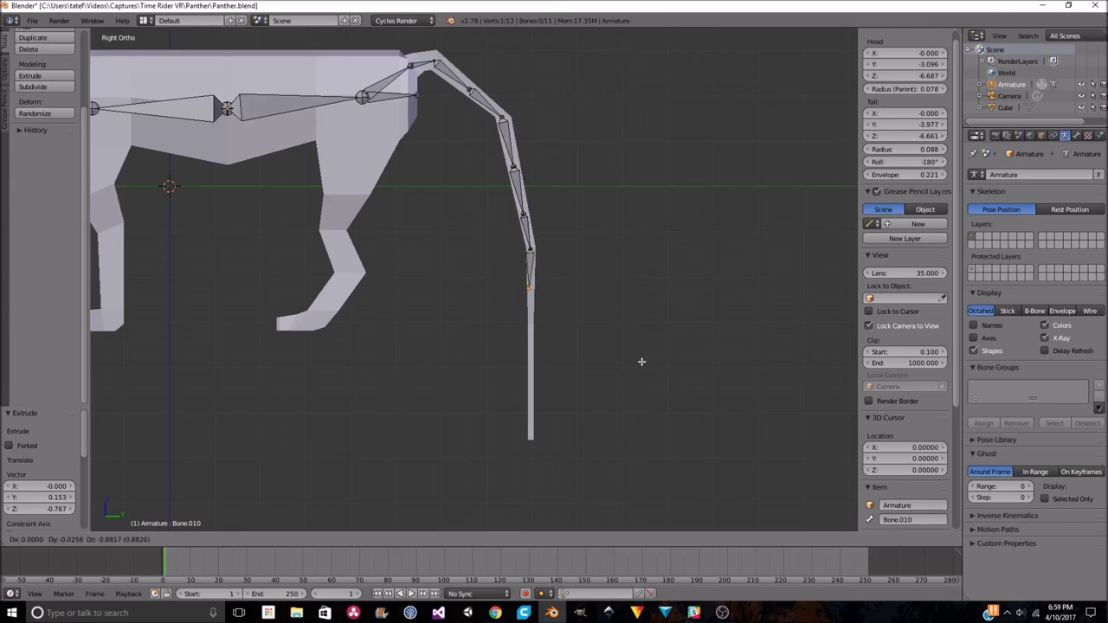
pyautogui.click(642, 444)
# Cancel the pending extrusion and view the hips from top in wireframe.
pyautogui.keyDown('shift'); pyautogui.moveTo(641, 444); pyautogui.dragTo(622, 230, button='middle'); pyautogui.keyUp('shift')
pyautogui.rightClick(622, 315)
pyautogui.scroll(-3, 622, 315)
pyautogui.moveTo(623, 315); pyautogui.dragTo(675, 206, button='middle')
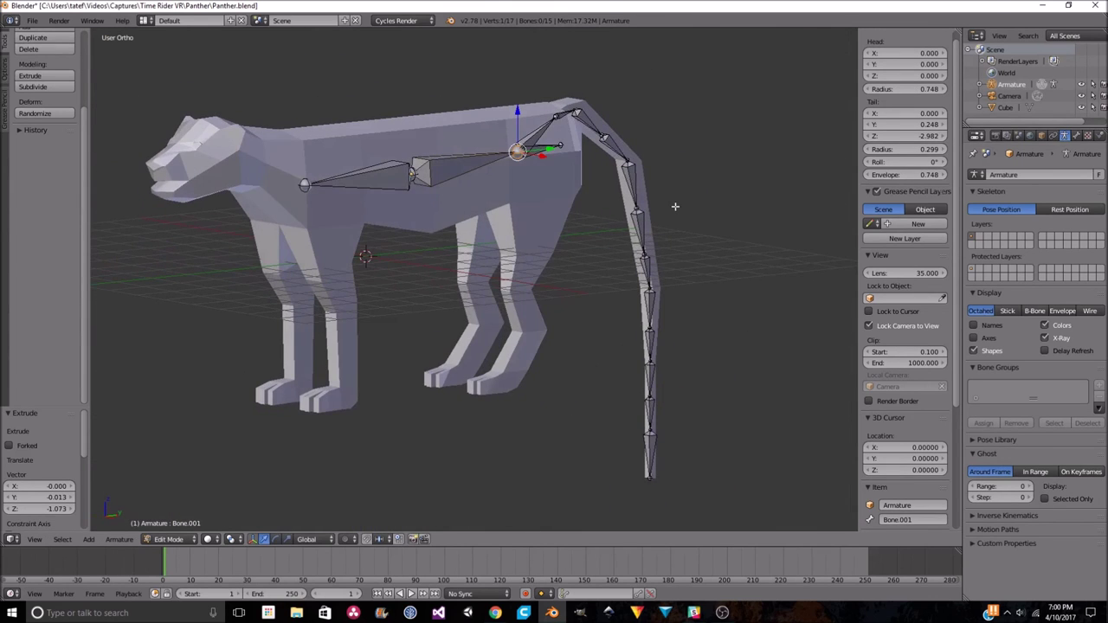
pyautogui.press('KP_7')
pyautogui.press('z')
pyautogui.keyDown('shift'); pyautogui.moveTo(510, 121); pyautogui.dragTo(514, 231, button='middle'); pyautogui.keyUp('shift')
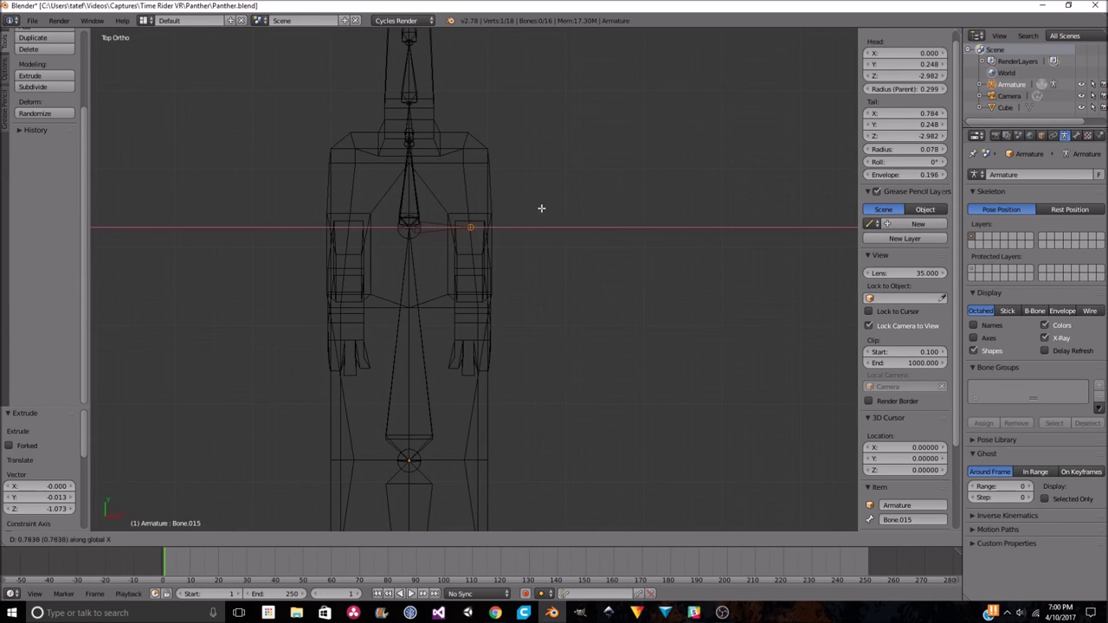
# Place the bone extruded toward the hip and bring the rear leg into view.
pyautogui.click(466, 231)
pyautogui.press('z')
pyautogui.moveTo(564, 280)
pyautogui.mouseDown(button='middle')
pyautogui.moveTo(531, 343)
pyautogui.moveTo(567, 269)
pyautogui.moveTo(321, 240)
pyautogui.moveTo(507, 297)
pyautogui.moveTo(566, 235)
pyautogui.mouseUp(button='middle')
pyautogui.moveTo(566, 234); pyautogui.dragTo(724, 228)
pyautogui.moveTo(725, 228)
pyautogui.mouseDown(button='middle')
pyautogui.moveTo(572, 292)
pyautogui.moveTo(529, 285)
pyautogui.mouseUp(button='middle')
# Extrude bones down the rear leg to the foot in right side view.
pyautogui.press('e')
pyautogui.click(530, 285)
pyautogui.click(559, 355)
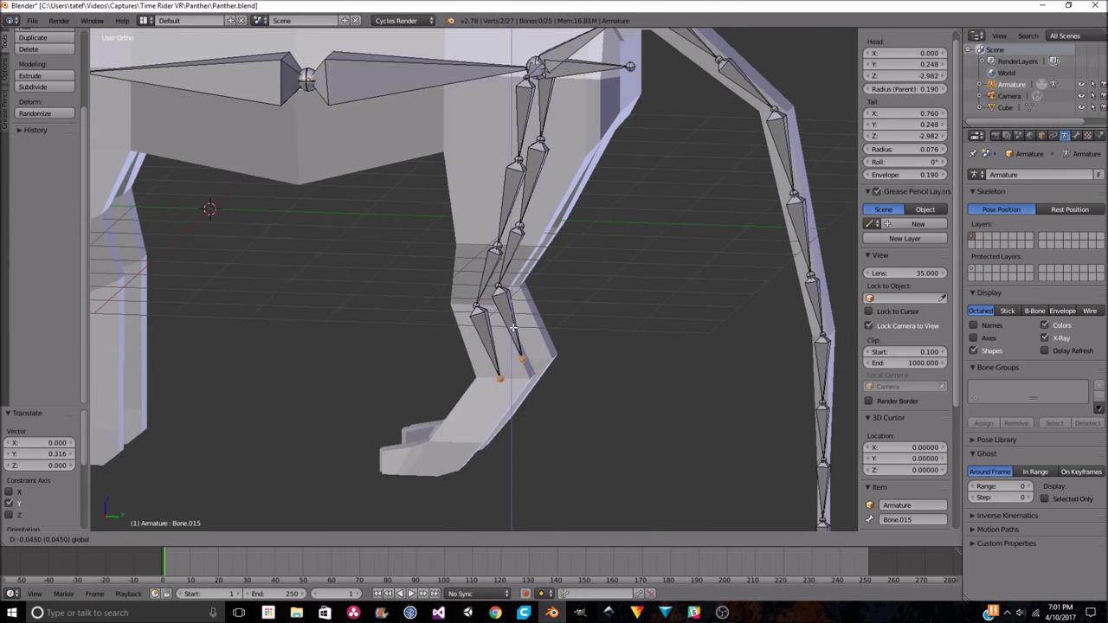
pyautogui.press('KP_3')
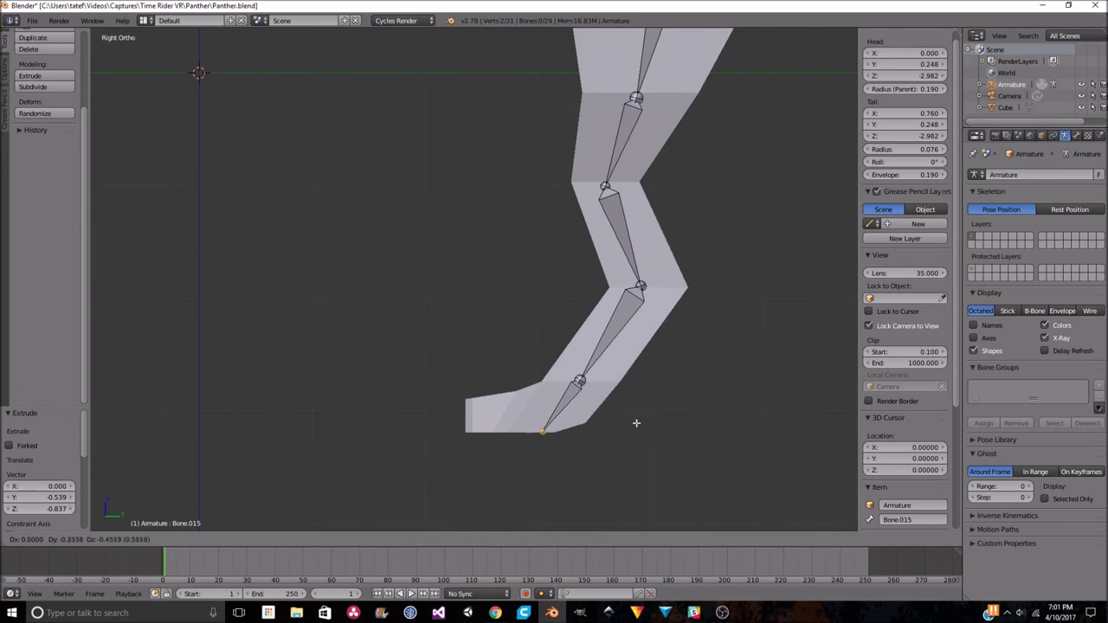
pyautogui.click(554, 412)
pyautogui.moveTo(555, 412); pyautogui.dragTo(606, 371, button='middle')
pyautogui.press('KP_3')
pyautogui.rightClick(604, 182)
# Select the spine's root joint and view it from top for the shoulders.
pyautogui.press('e')
pyautogui.click(603, 139)
pyautogui.scroll(-4, 559, 292)
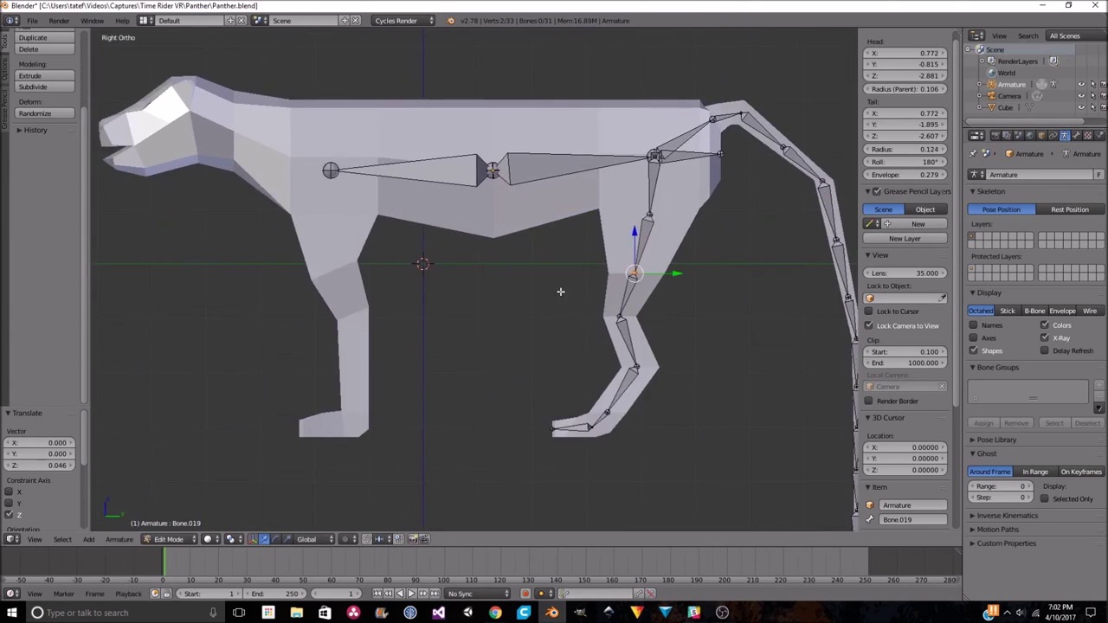
pyautogui.scroll(4, 446, 173)
pyautogui.scroll(-4, 447, 173)
pyautogui.press('KP_7')
pyautogui.scroll(4, 499, 259)
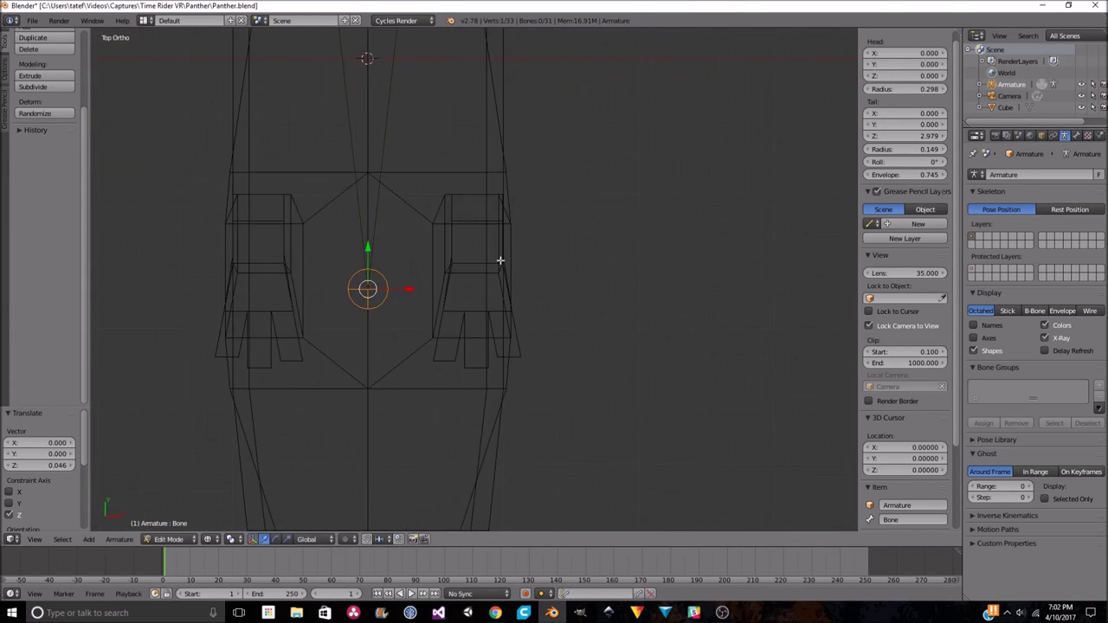
# Place shoulder bones at X 0.8 and -0.8 and pull bones down the front leg.
pyautogui.click(563, 227)
pyautogui.write('-.8')
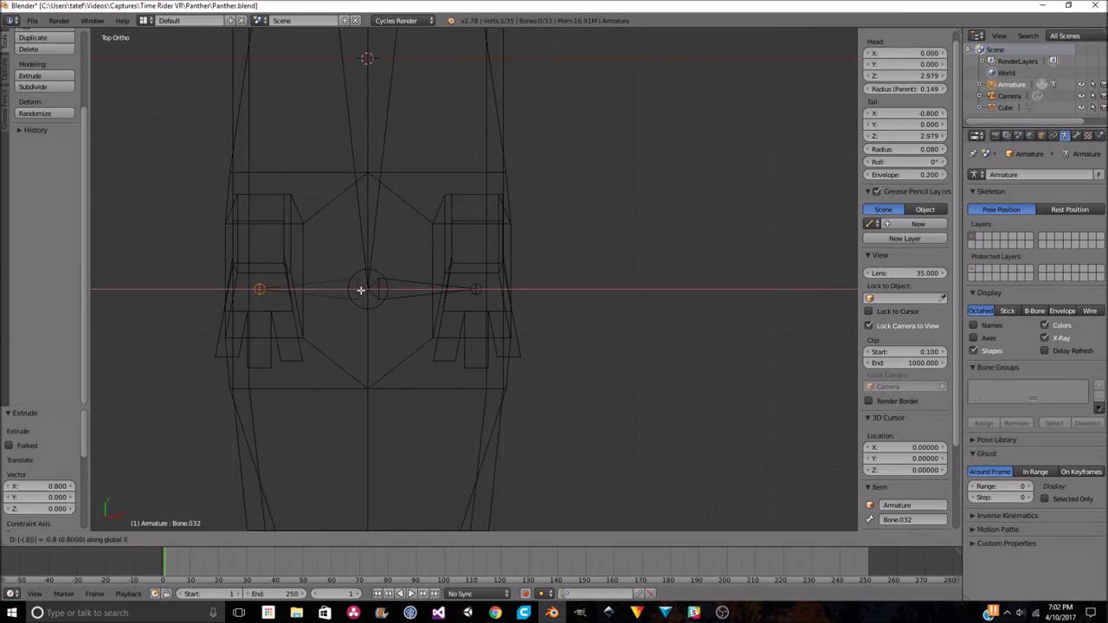
pyautogui.press('Return')
pyautogui.moveTo(361, 290); pyautogui.dragTo(527, 212, button='middle')
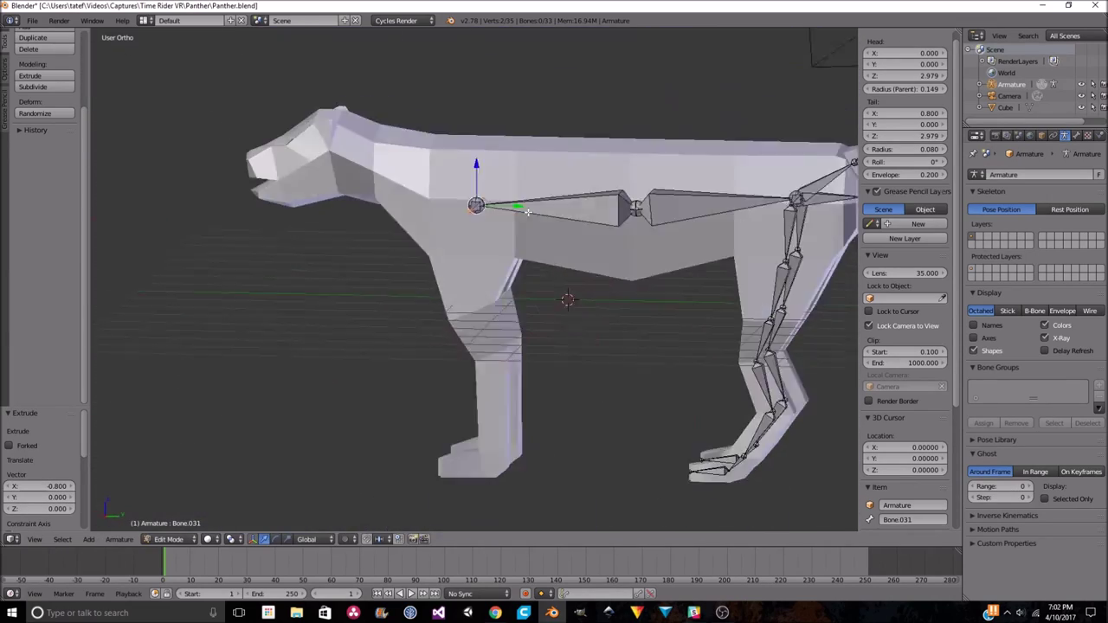
pyautogui.scroll(5, 491, 178)
pyautogui.moveTo(490, 178); pyautogui.dragTo(490, 178, button='middle')
pyautogui.press('KP_3')
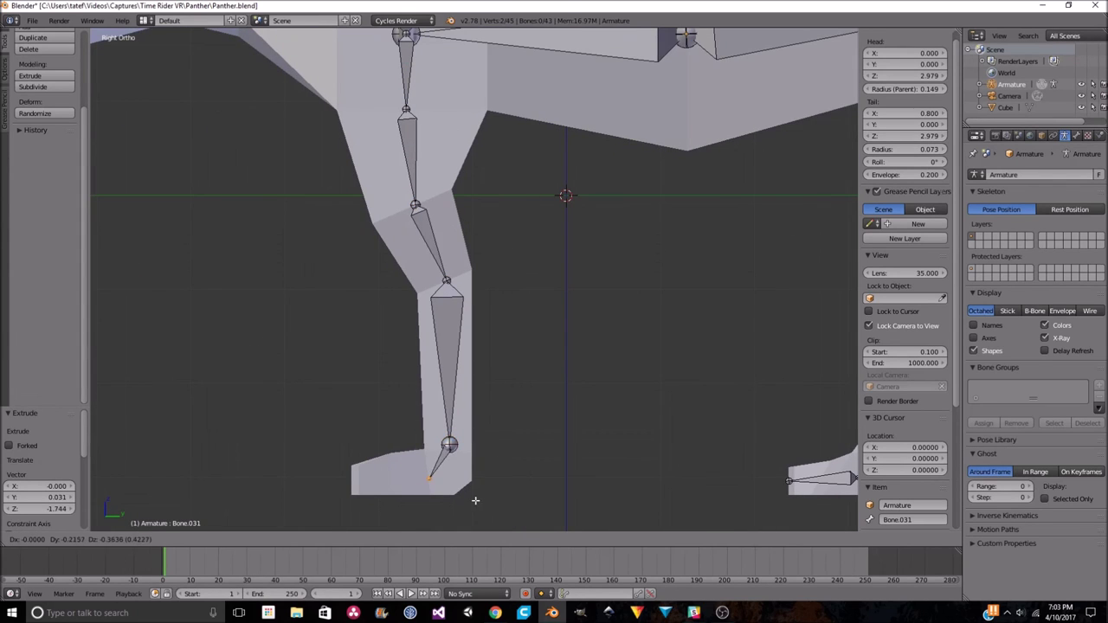